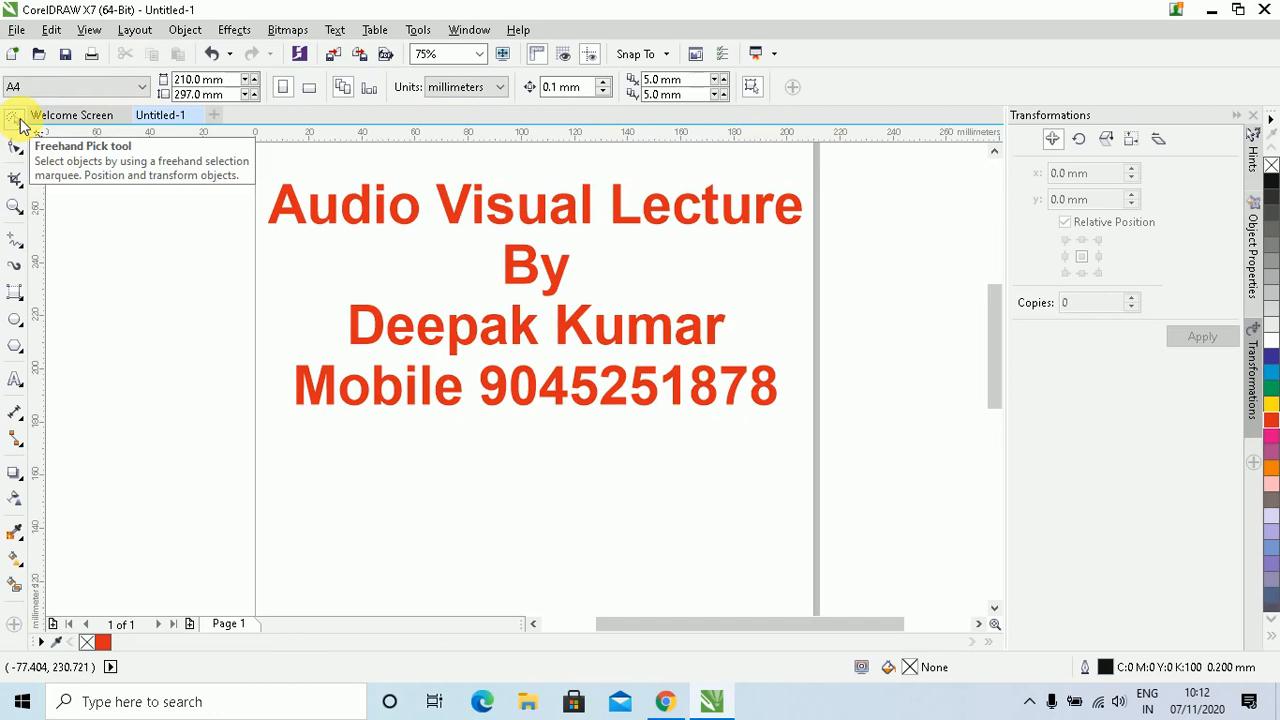
- Draw a rectangle about 173 mm wide and 51 mm high below the red text
left_click(20, 120)
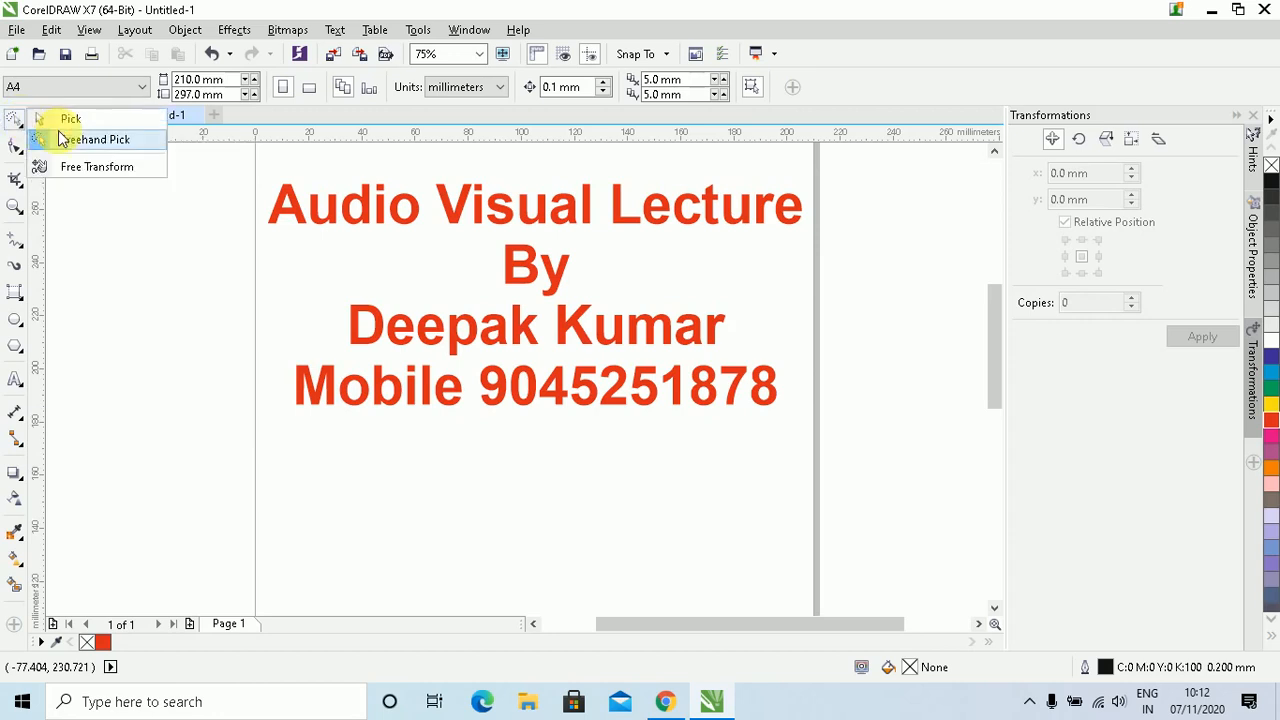
left_click(60, 117)
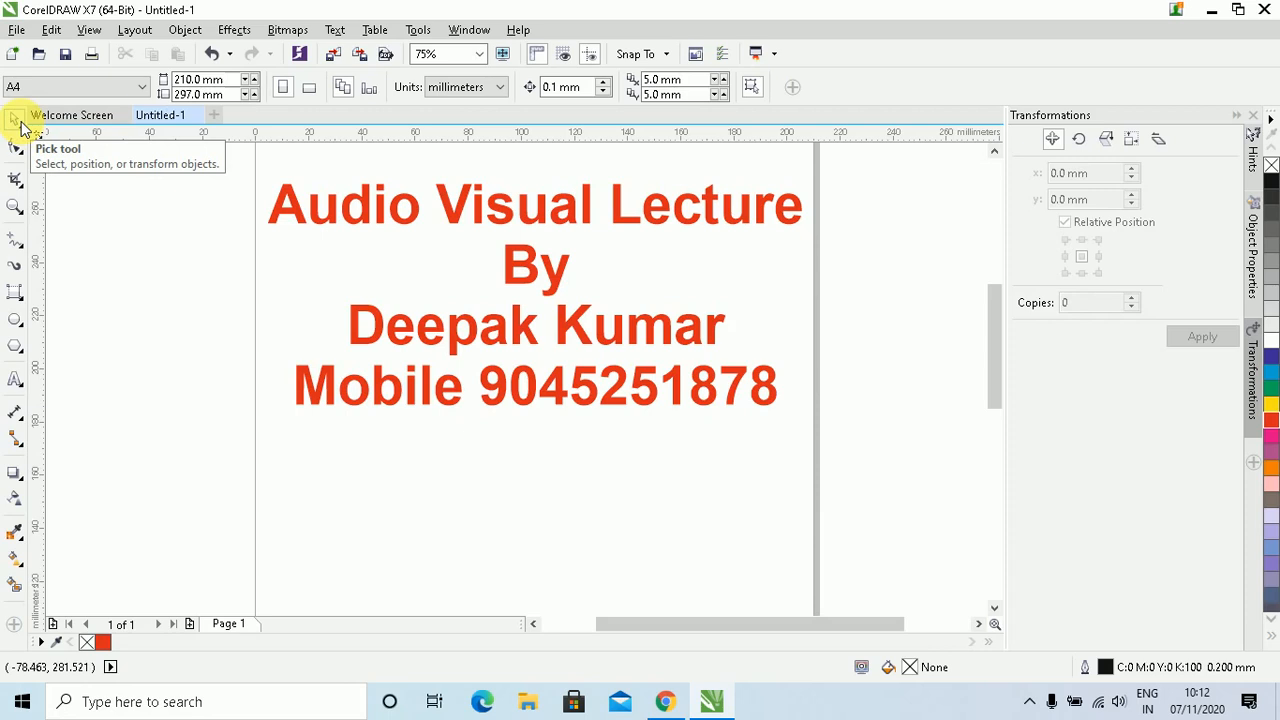
left_click(16, 296)
left_click(80, 289)
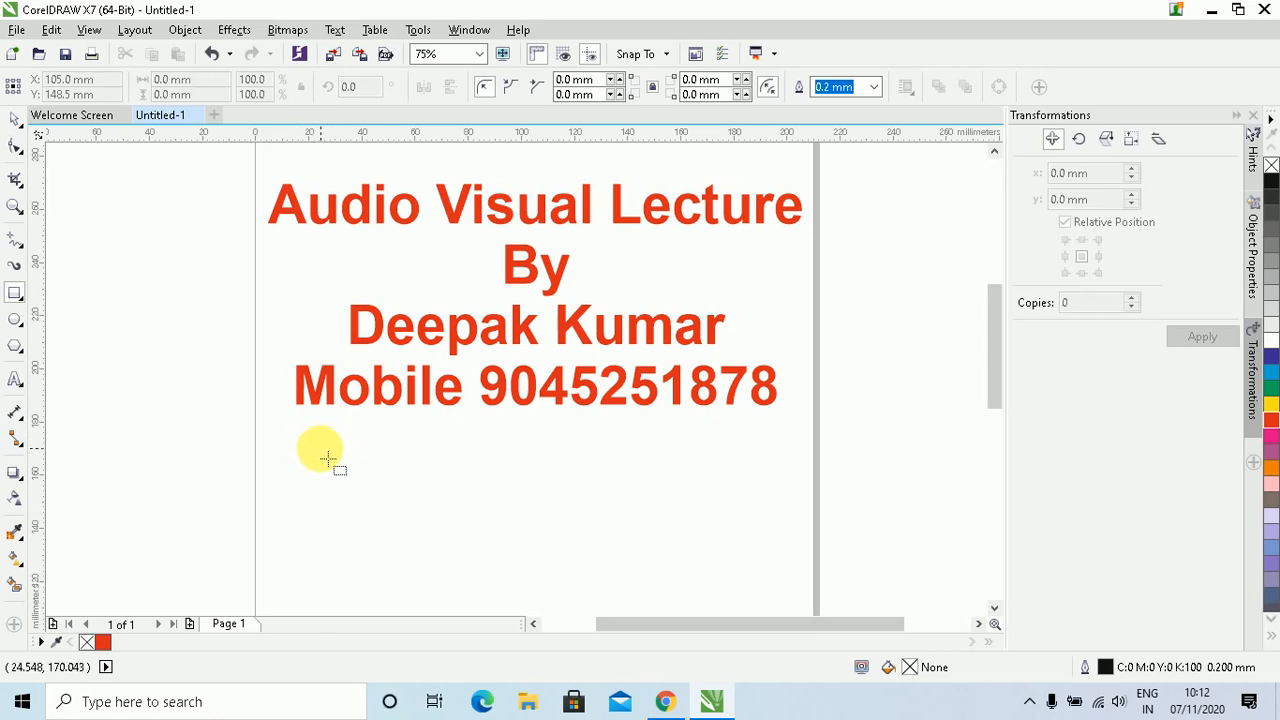
left_click_drag(314, 447, 773, 581)
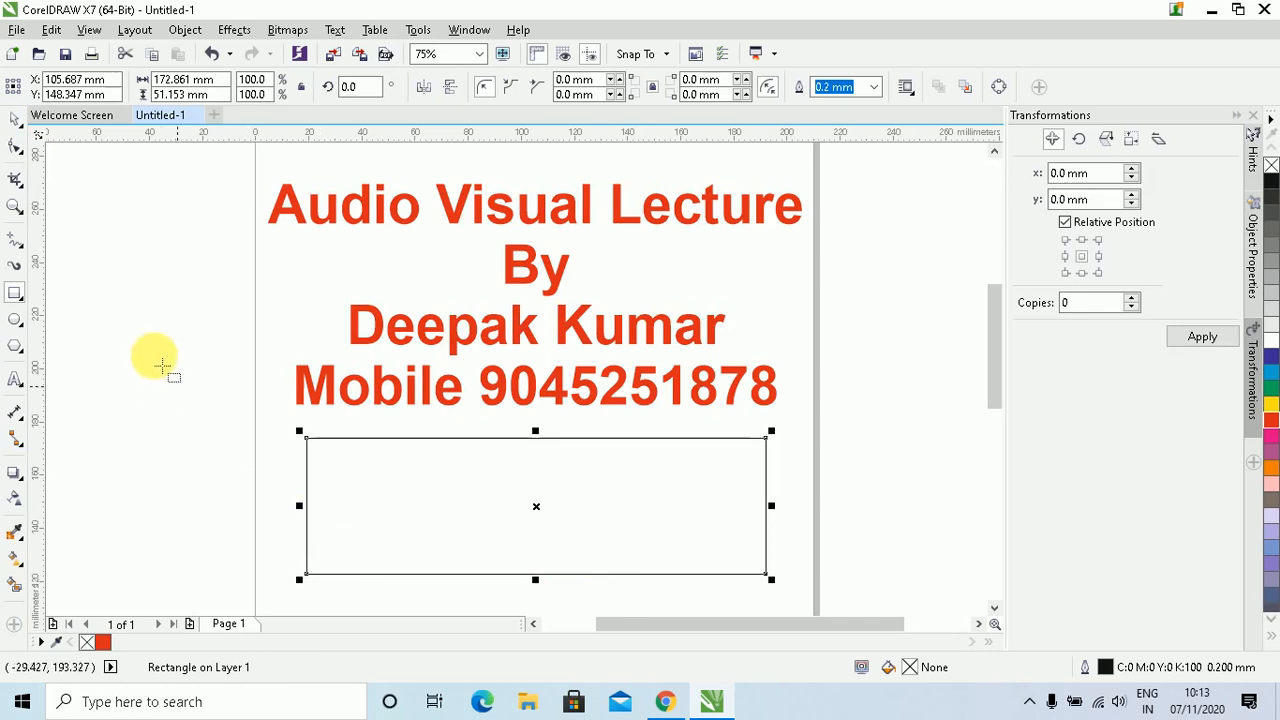
- Delete the rectangle below the red text
left_click(15, 121)
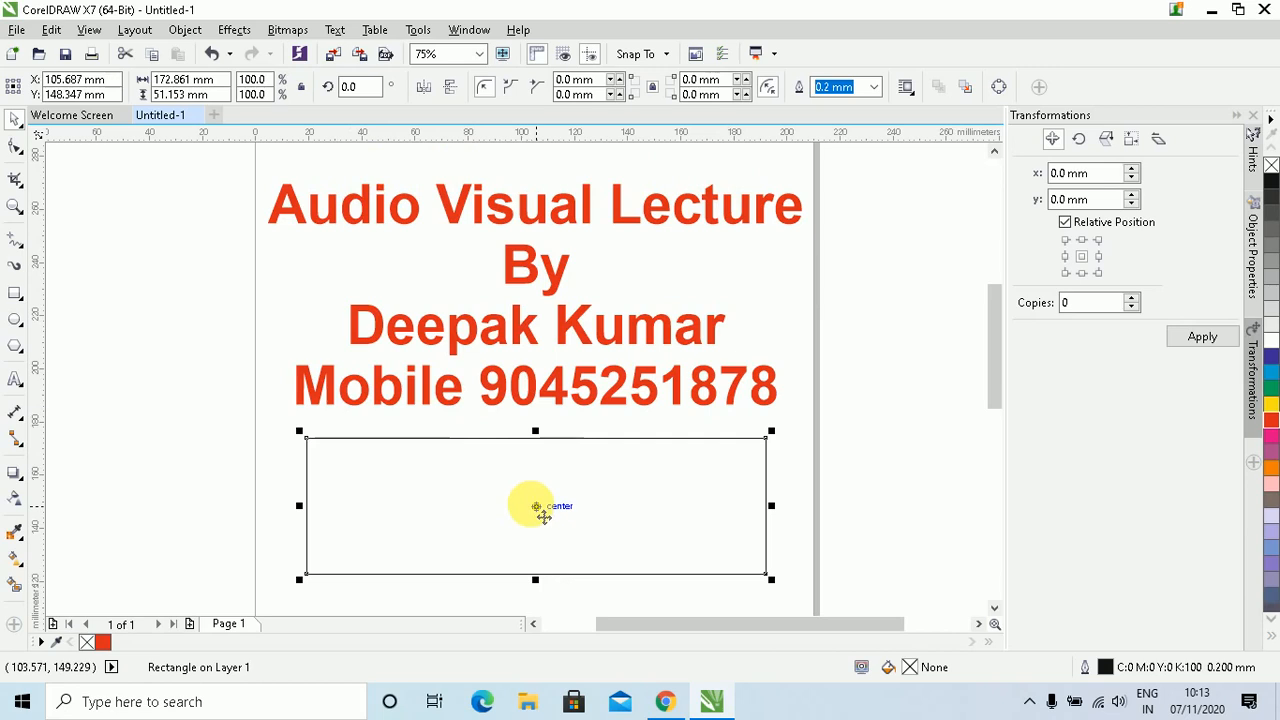
scroll(537, 507, "up", 2)
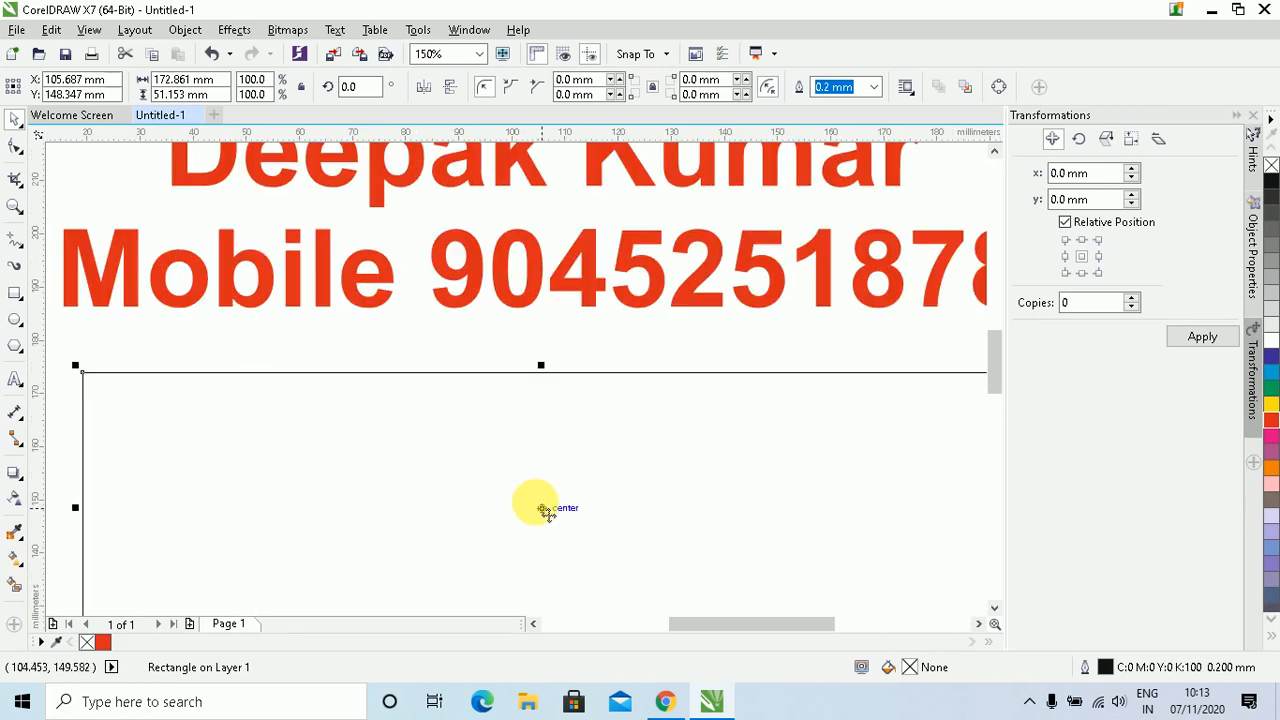
scroll(541, 510, "down", 2)
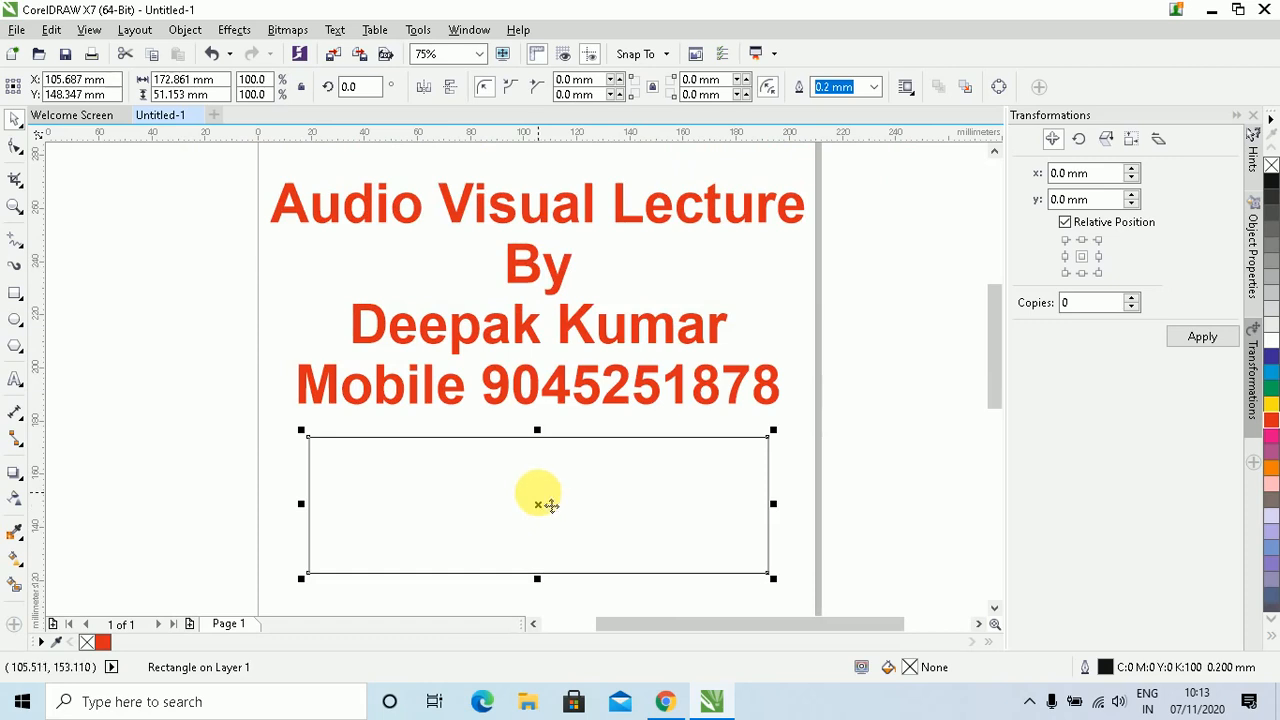
key("Delete")
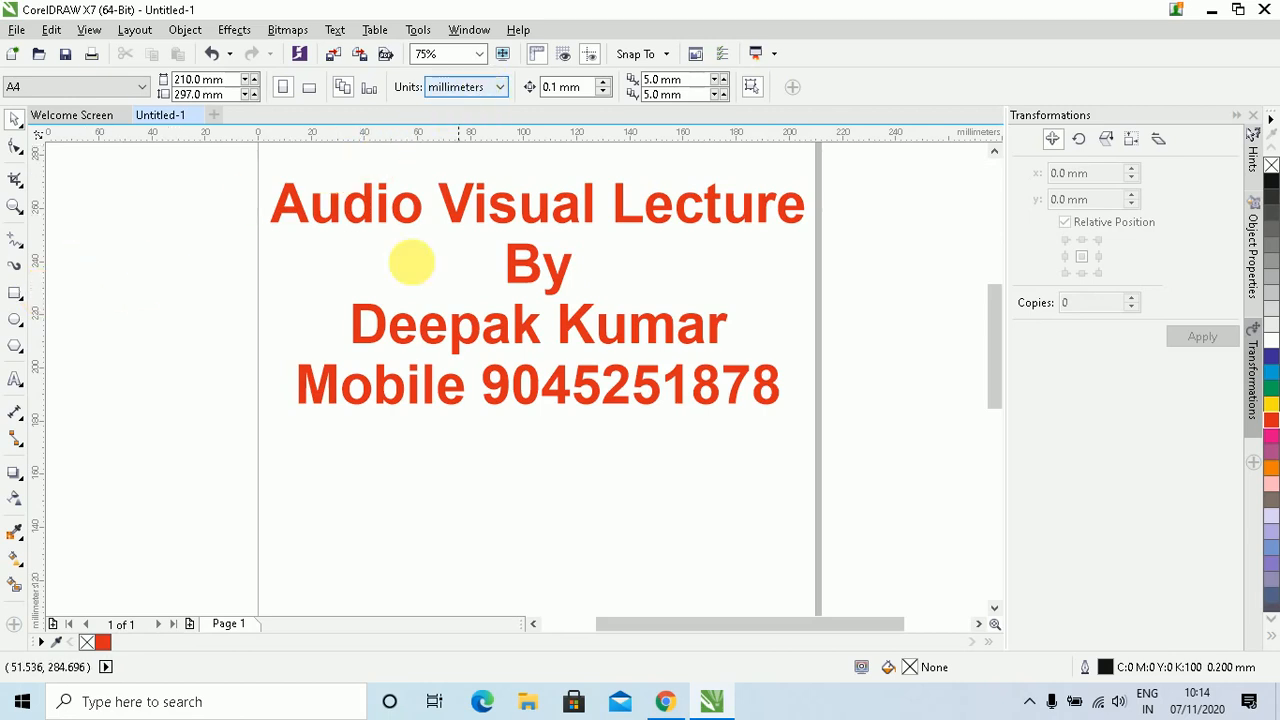
- Set the drawing units to inches and move the ruler origin below the text, about 2 inches in from the page's left edge
left_click(457, 88)
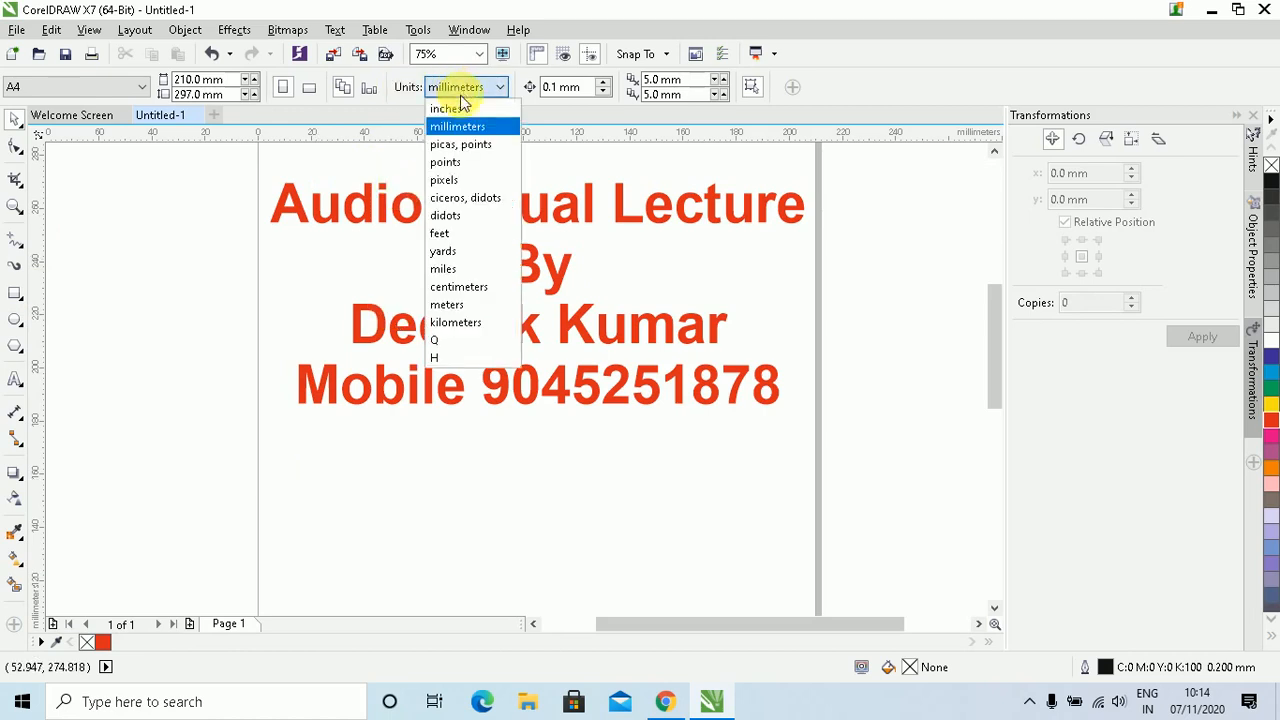
left_click(452, 109)
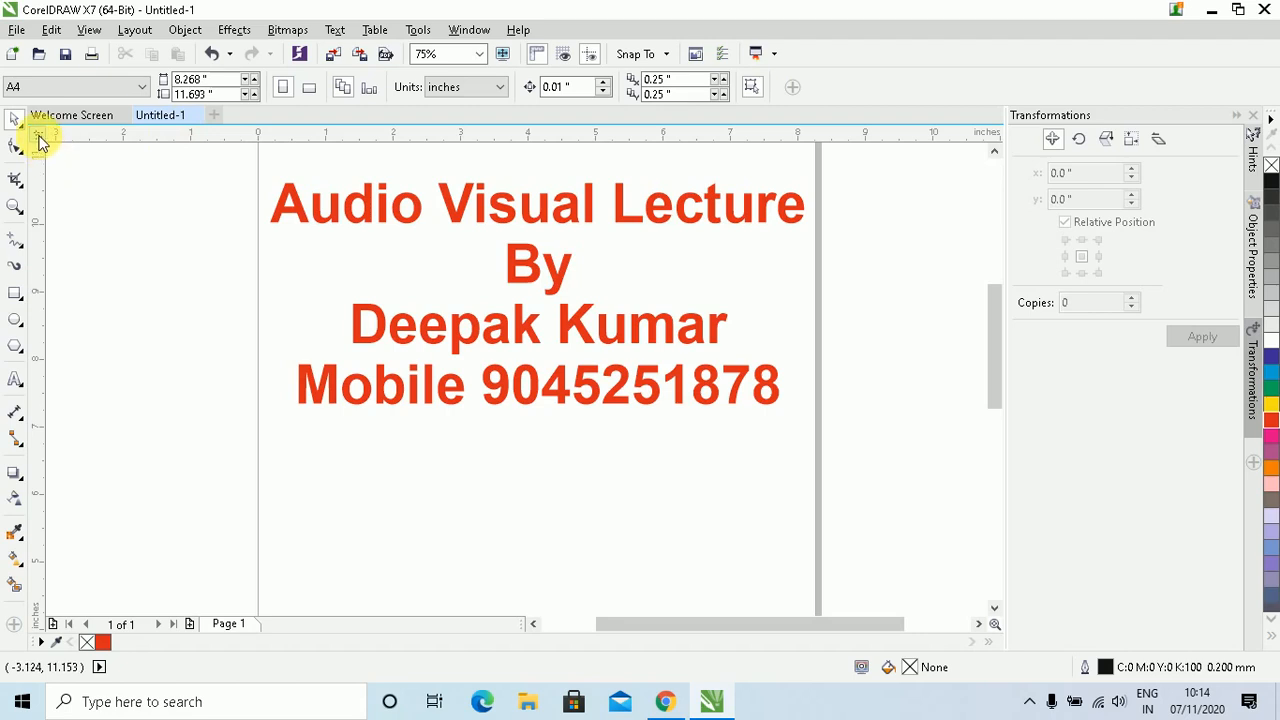
left_click_drag(40, 142, 394, 462)
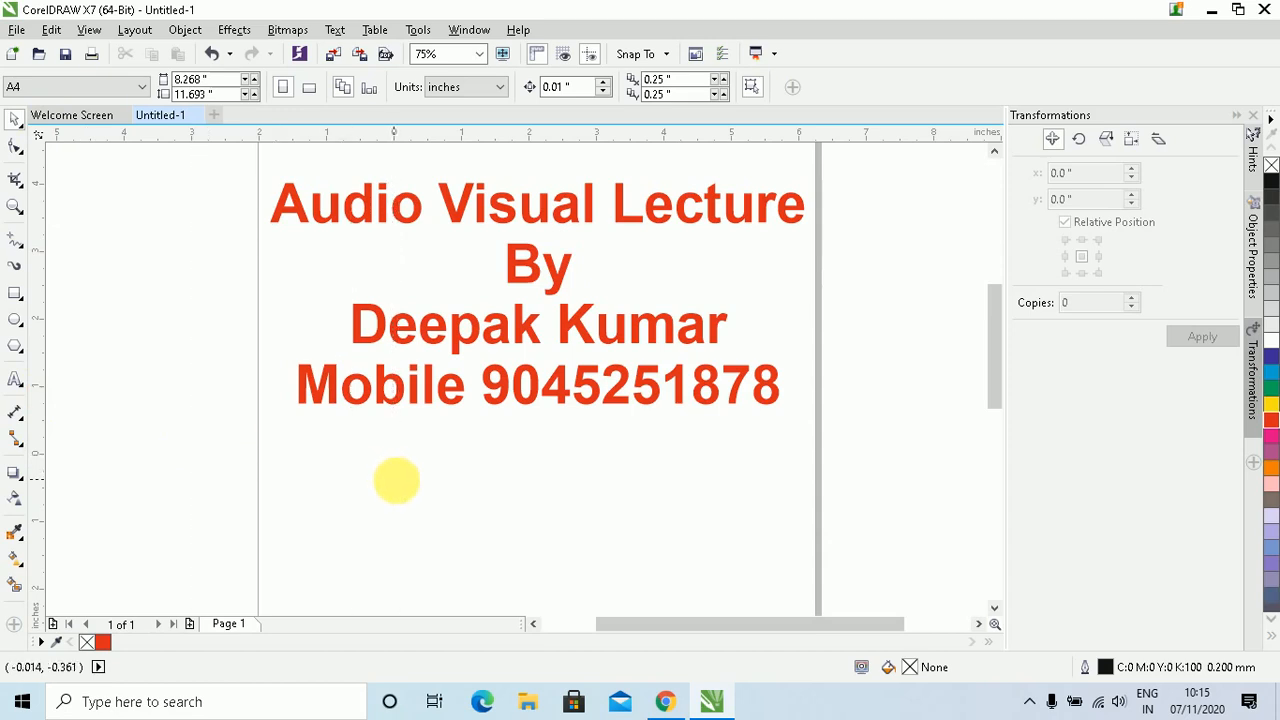
- Add a horizontal guideline at 0 inches and vertical guidelines at 0 and 3 inches
left_click_drag(397, 481, 397, 480)
left_click_drag(443, 134, 464, 454)
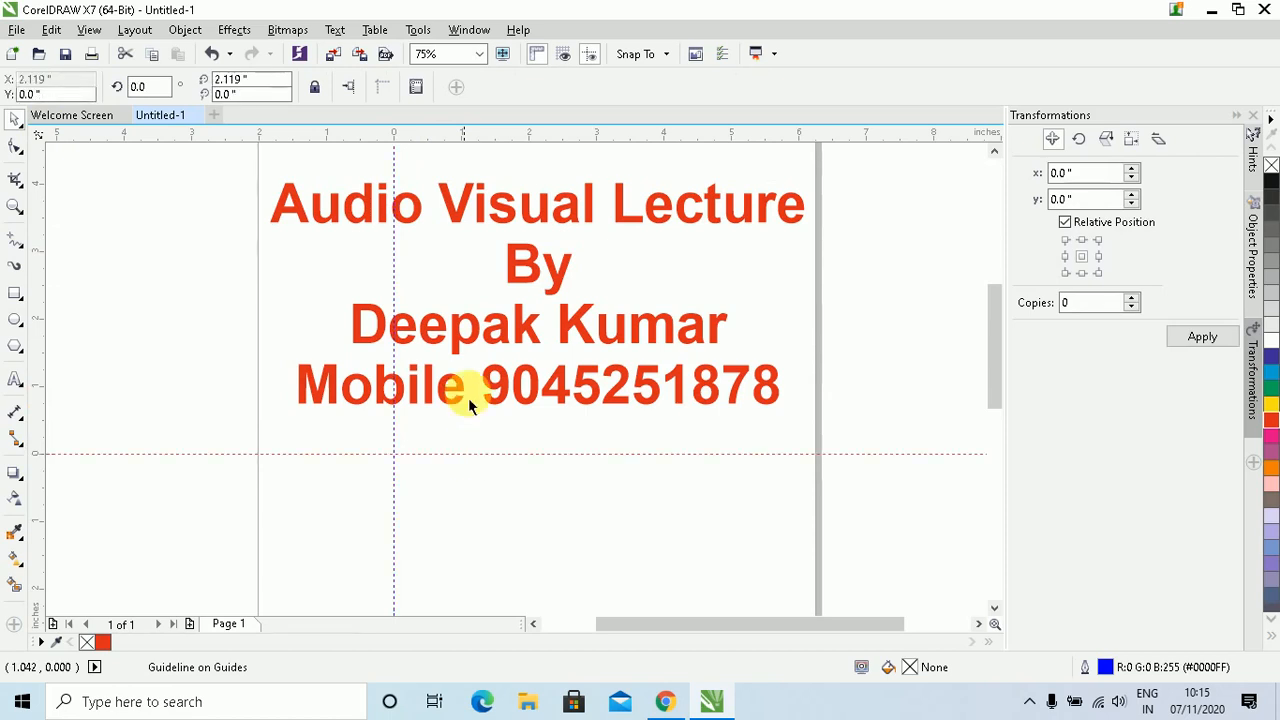
left_click_drag(40, 409, 597, 457)
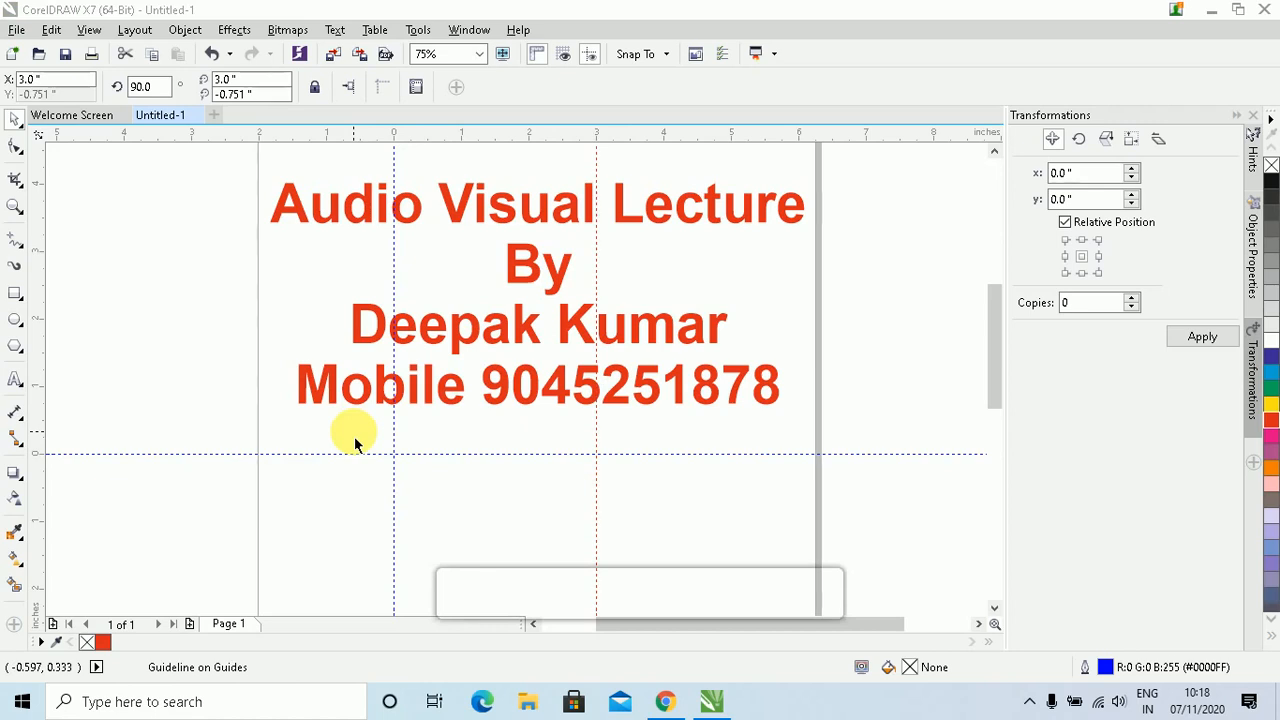
- Delete the red text block and add a horizontal guideline at 2 inches
left_click(521, 345)
key("Delete")
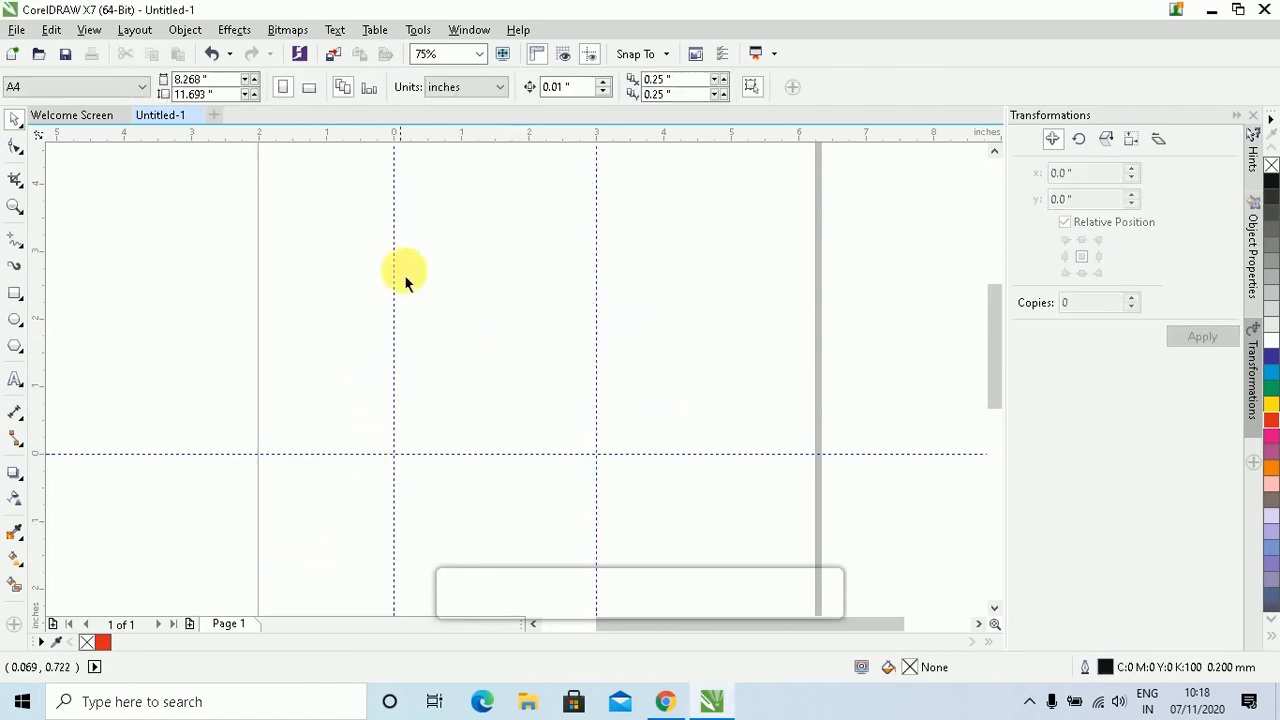
left_click_drag(444, 140, 446, 325)
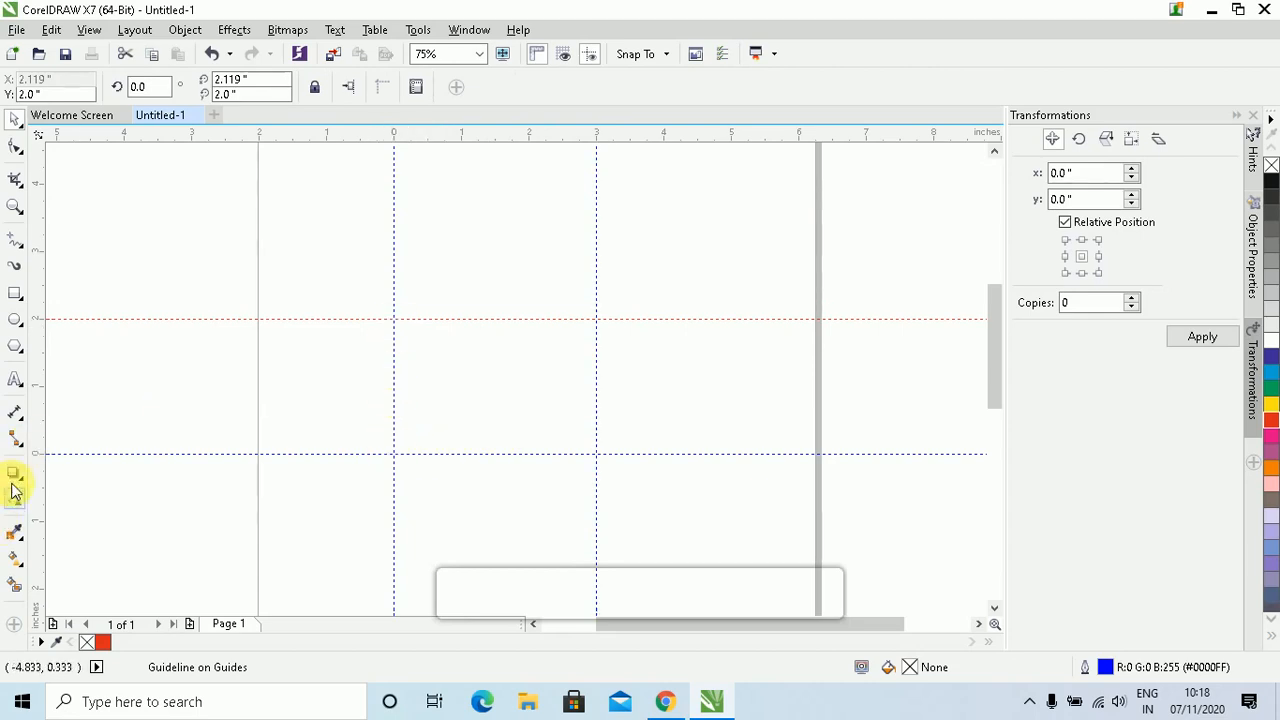
- Draw a rectangle about 3 by 2.03 inches filling the area enclosed by the four guidelines
left_click(15, 293)
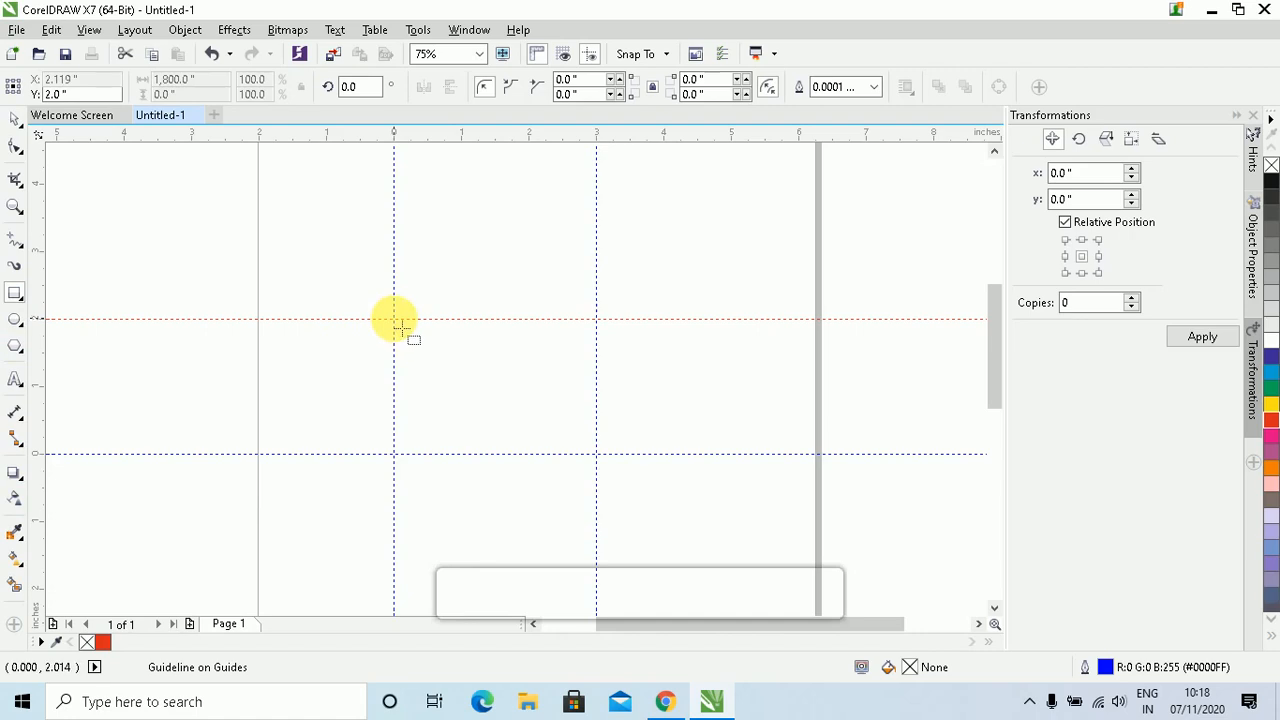
left_click_drag(396, 321, 599, 456)
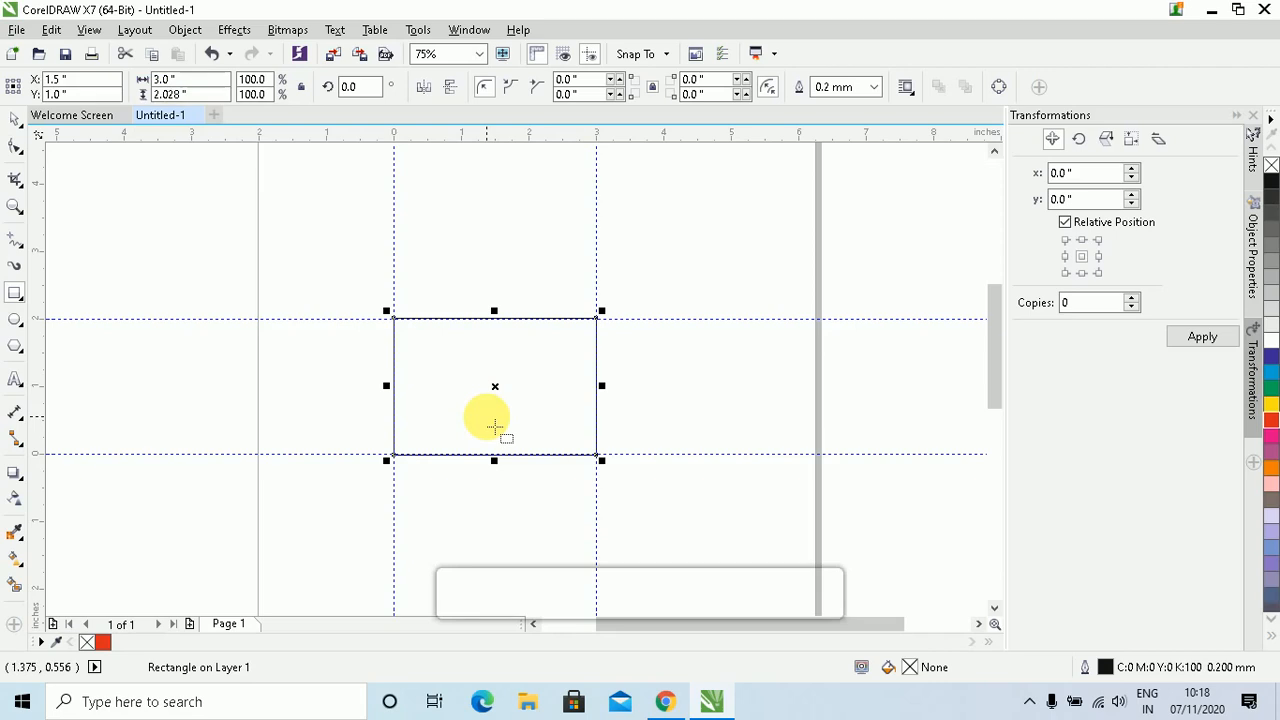
key("shift+F2")
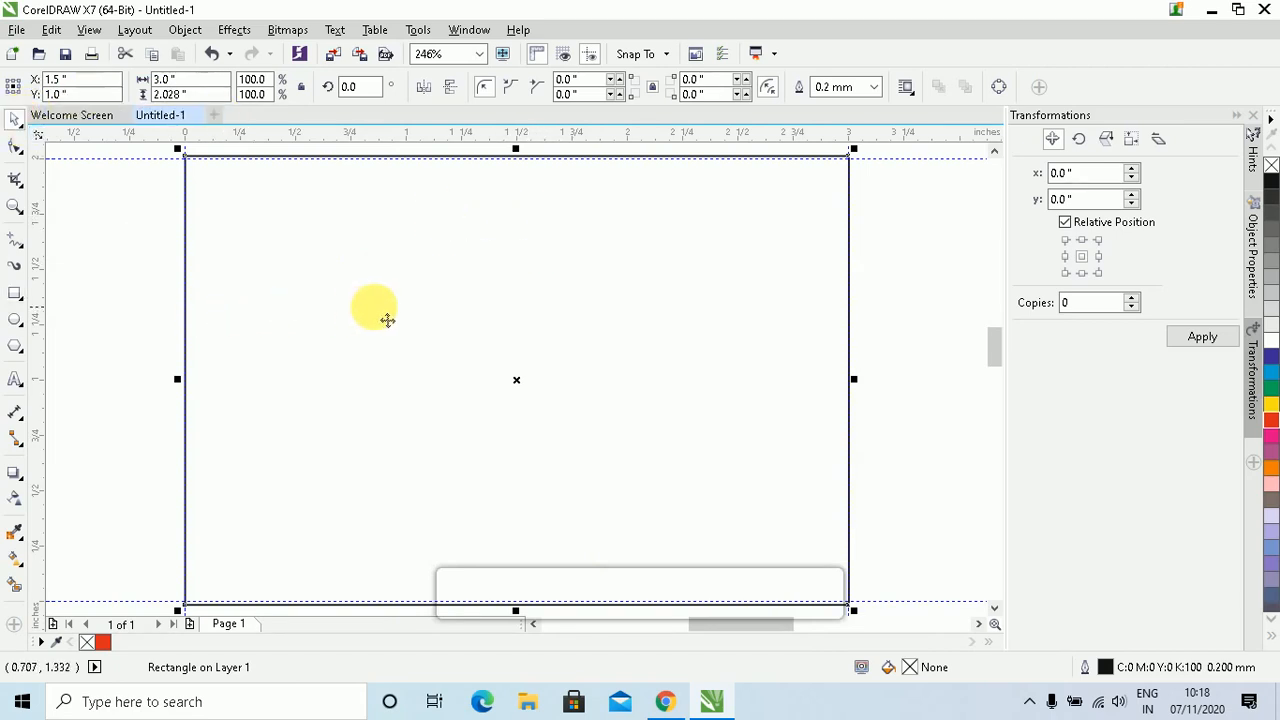
- Resize the rectangle from its top, right and bottom edges to about 3.57 by 2.07 inches
scroll(540, 280, "down", 3)
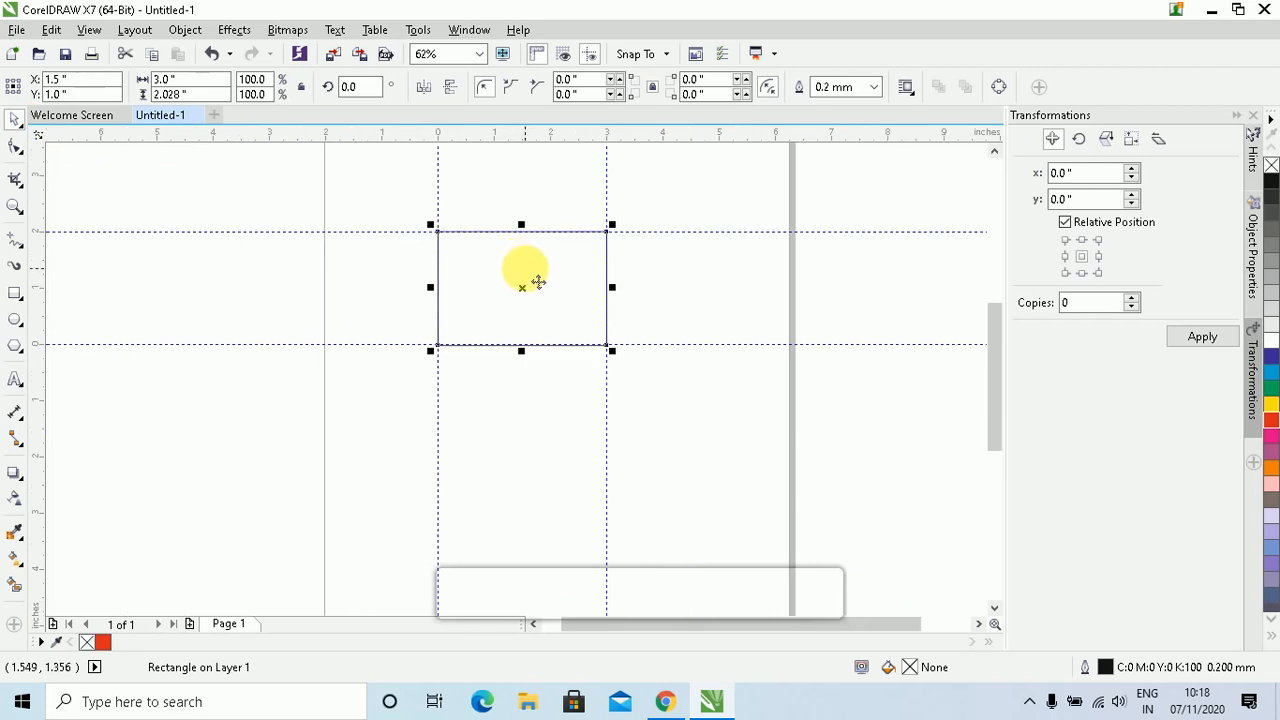
scroll(538, 283, "down", 1)
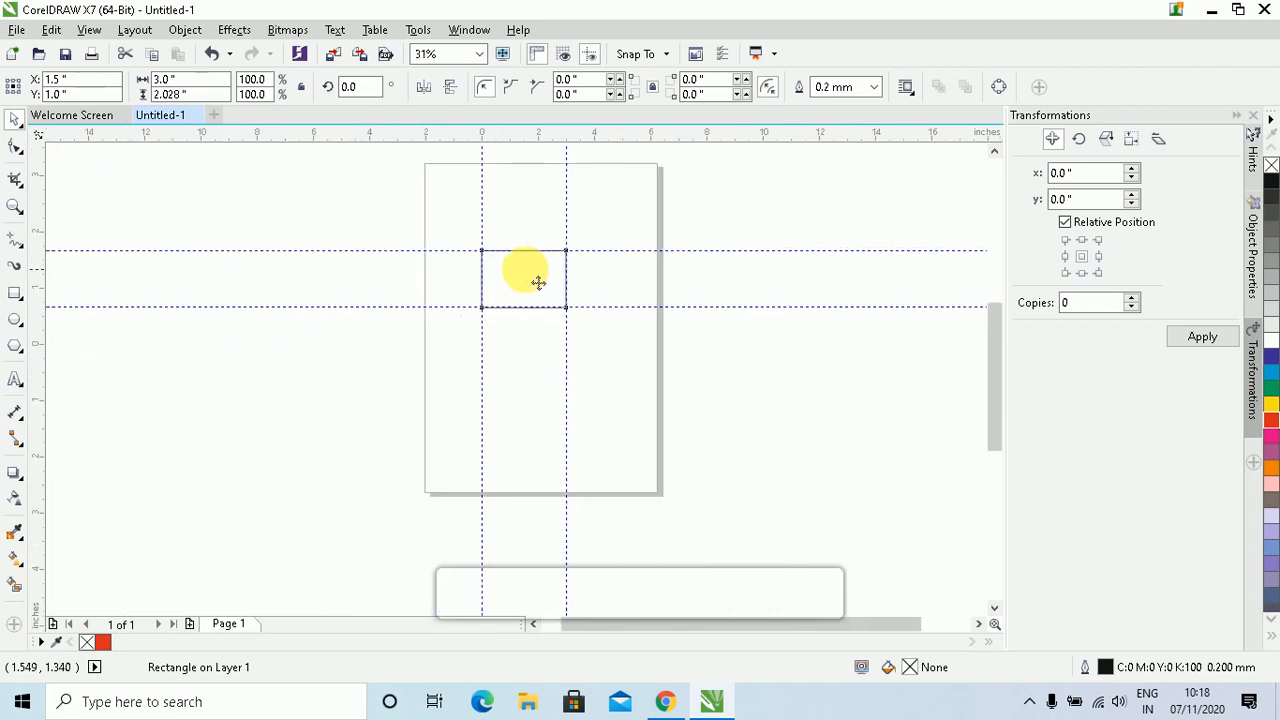
scroll(536, 283, "up", 1)
scroll(533, 283, "up", 2)
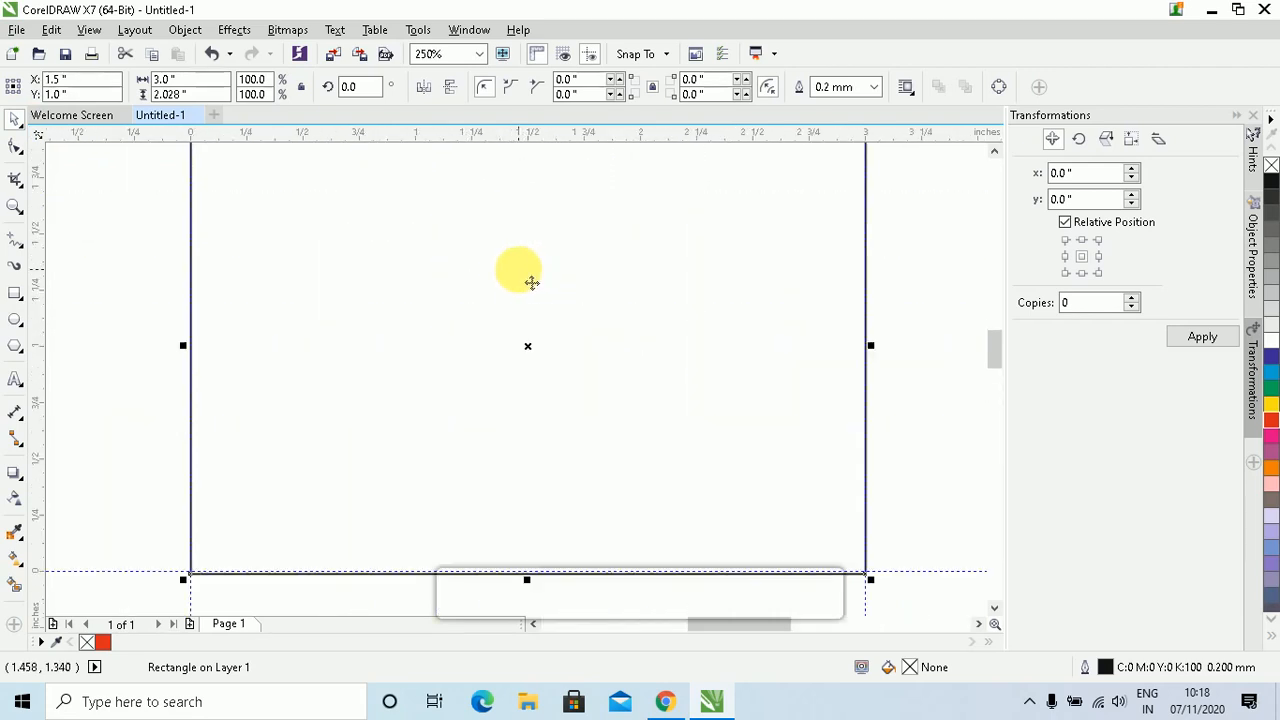
scroll(531, 283, "down", 1)
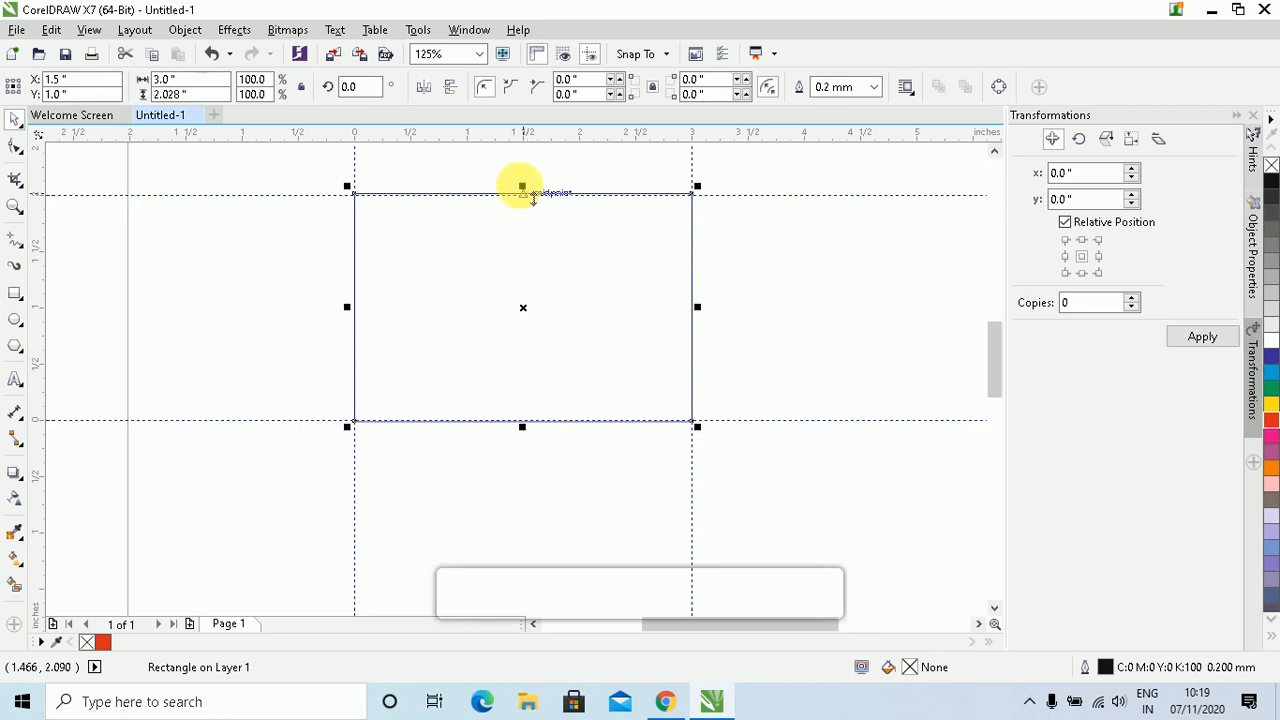
left_click_drag(521, 186, 520, 242)
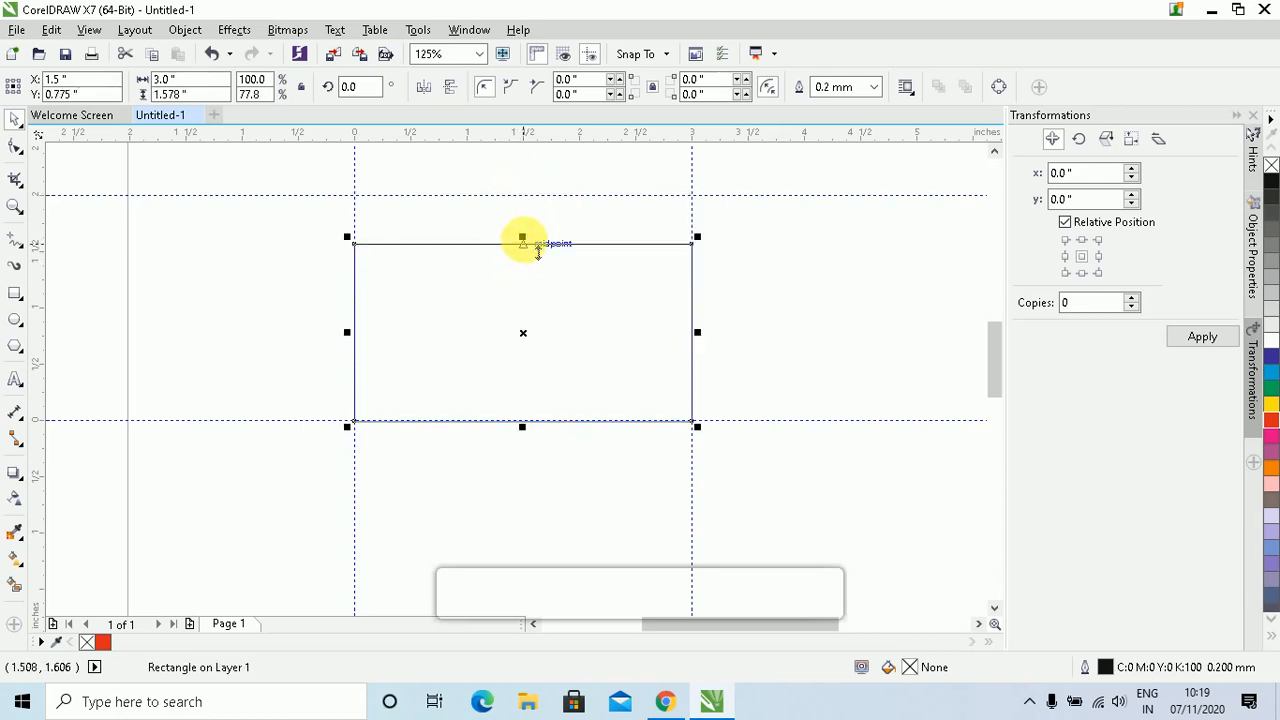
left_click_drag(522, 238, 520, 183)
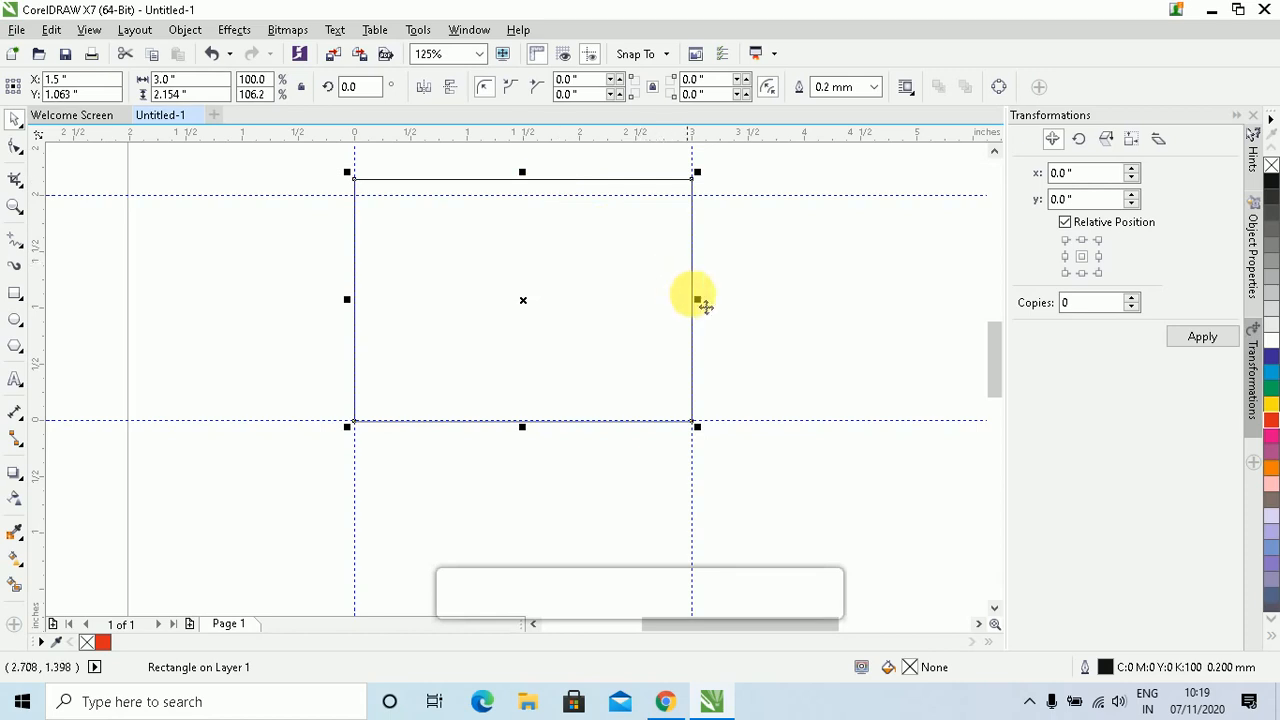
left_click_drag(697, 299, 755, 319)
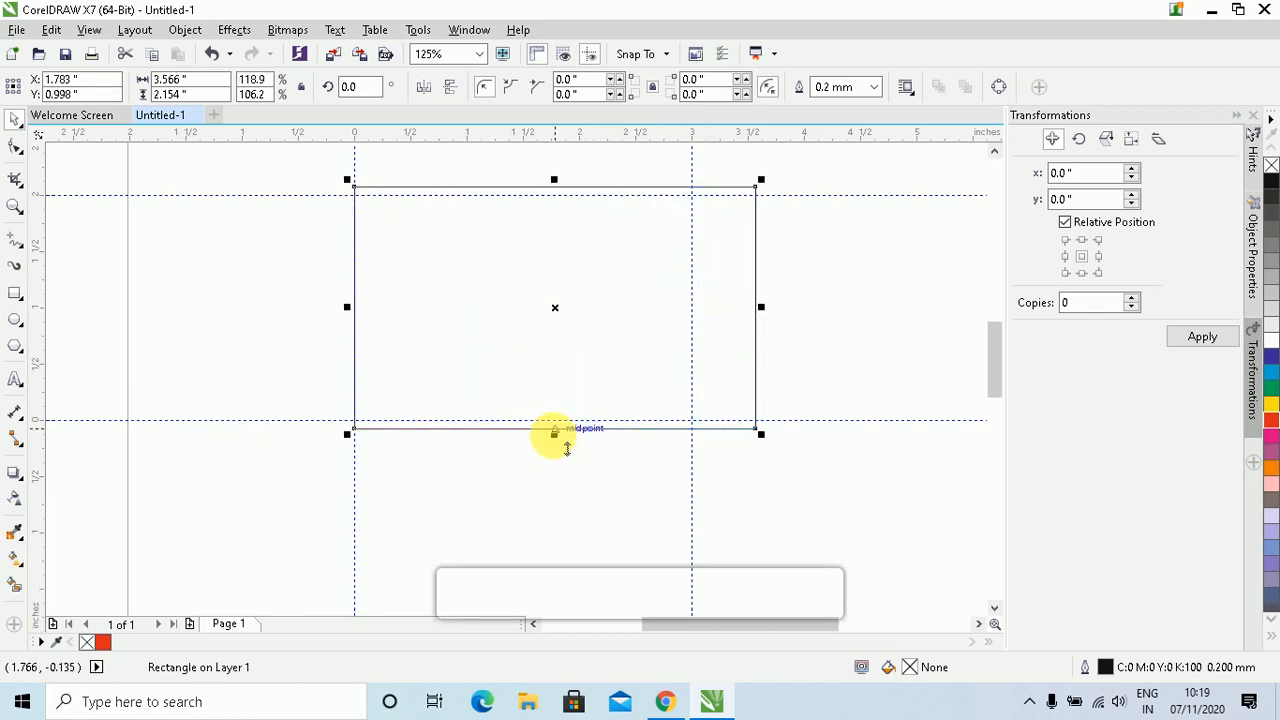
mouse_move(557, 434)
left_mouse_down()
mouse_move(557, 486)
mouse_move(569, 438)
left_mouse_up()
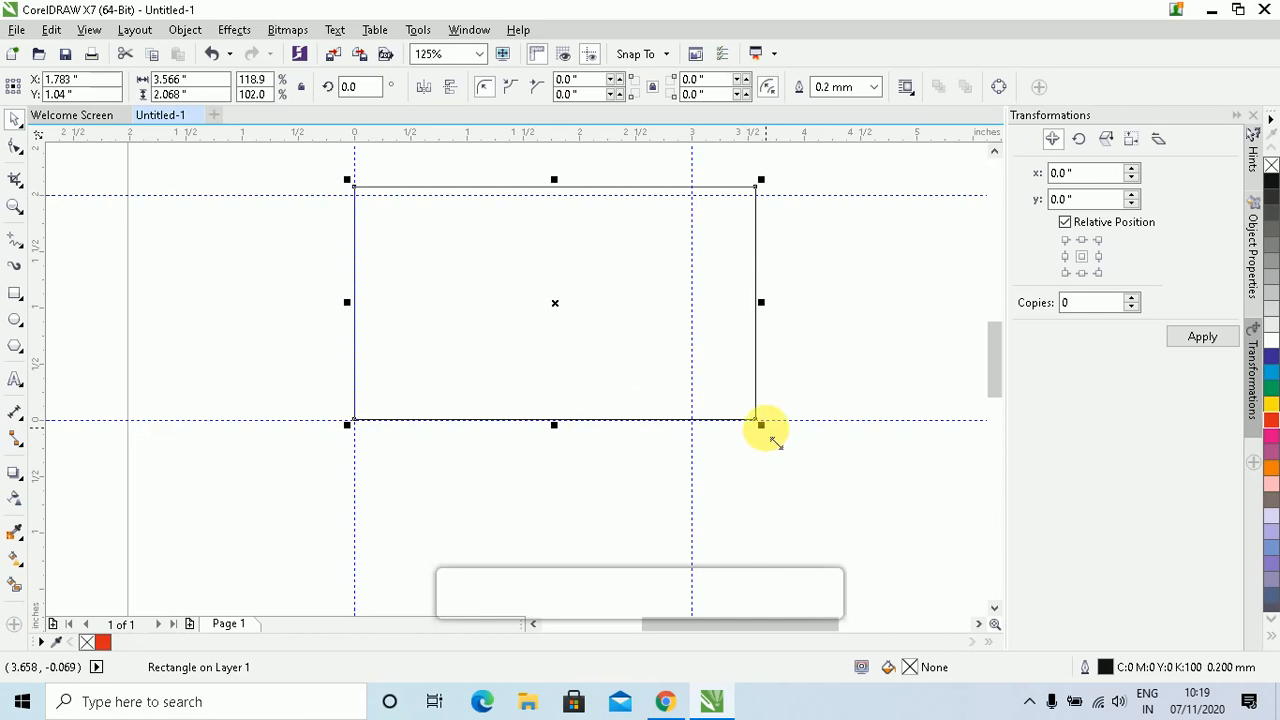
- Scale the rectangle proportionally from its lower-right corner to about 2.55 by 1.48 inches and move it to roughly the centre of the guideline frame
left_click_drag(762, 427, 657, 380)
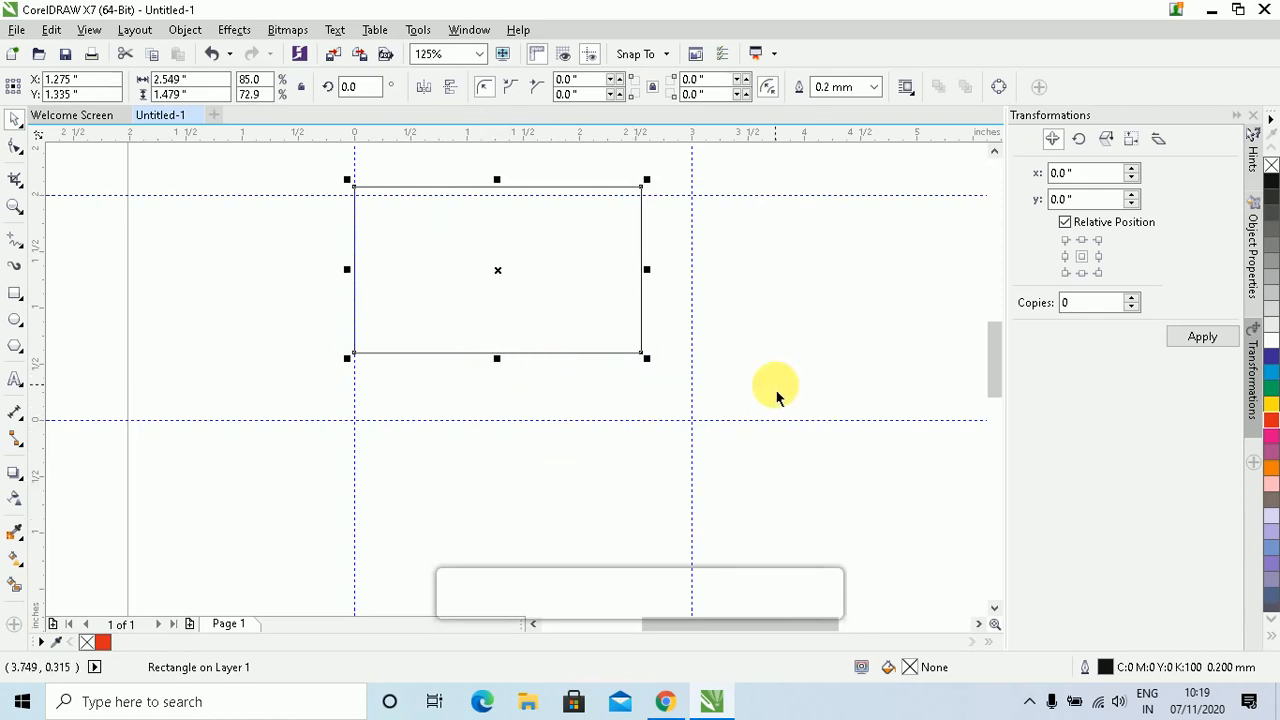
left_click(467, 364)
left_click_drag(467, 364, 474, 398)
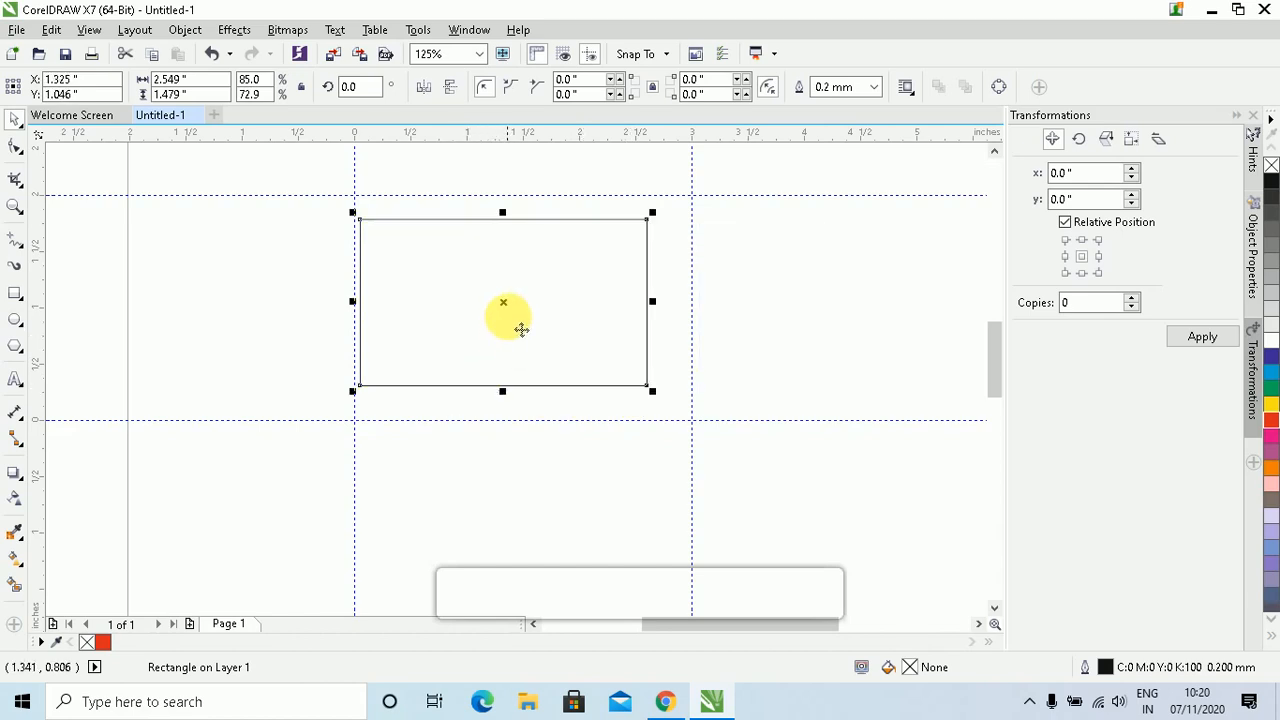
mouse_move(520, 316)
left_mouse_down()
mouse_move(691, 309)
mouse_move(527, 322)
left_mouse_up()
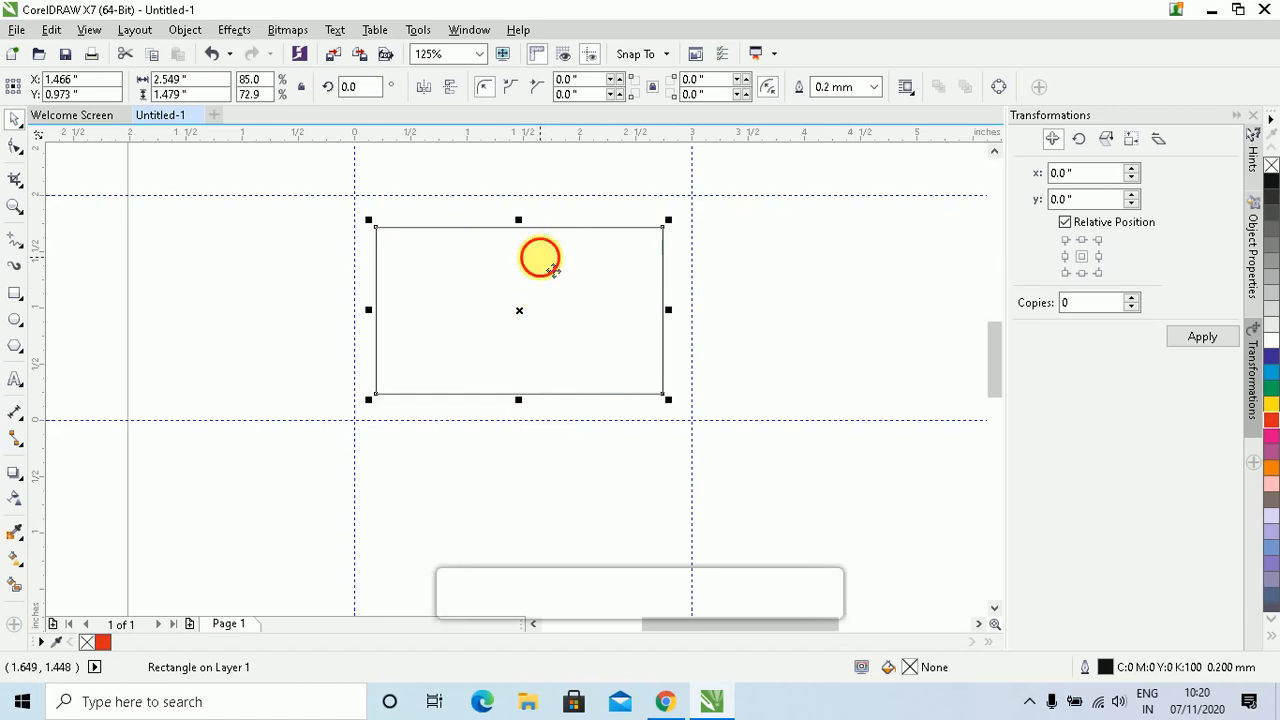
- Deselect and reselect the rectangle, switching it between resize handles and rotate/skew handles and ending with the rotate/skew handles
left_click(553, 268)
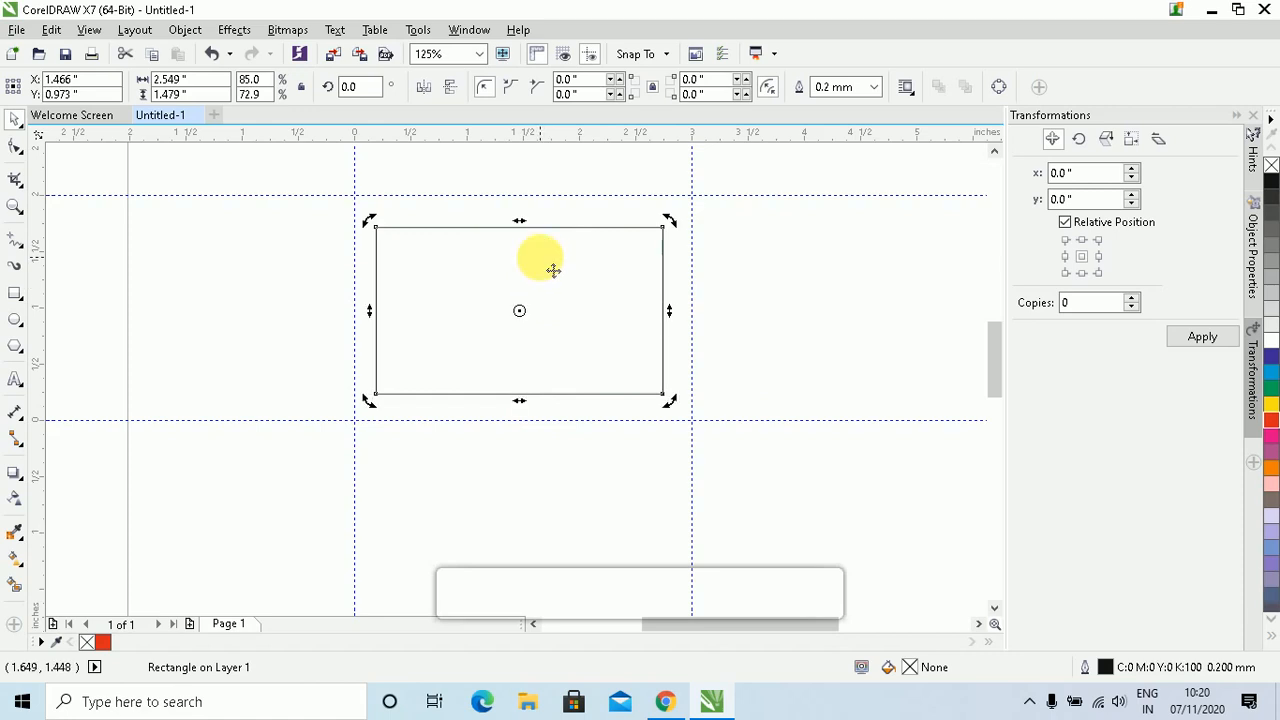
left_click(776, 293)
left_click(548, 312)
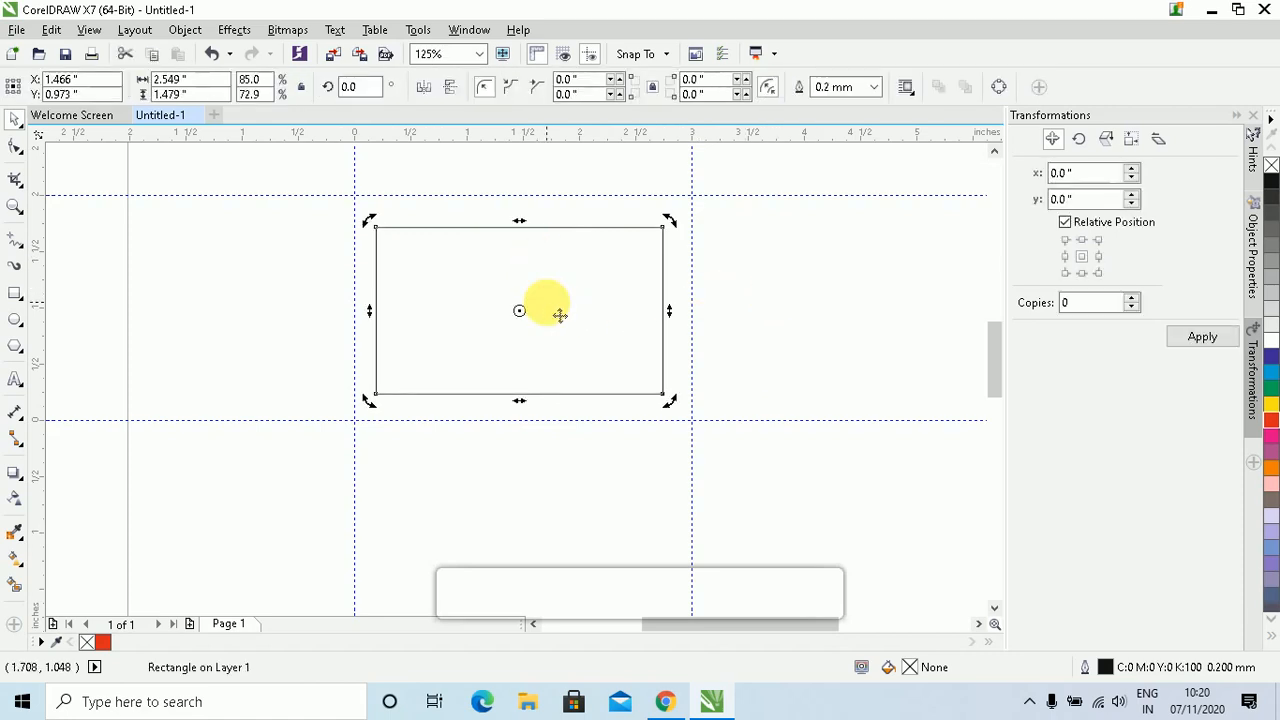
left_click(734, 303)
left_click(557, 300)
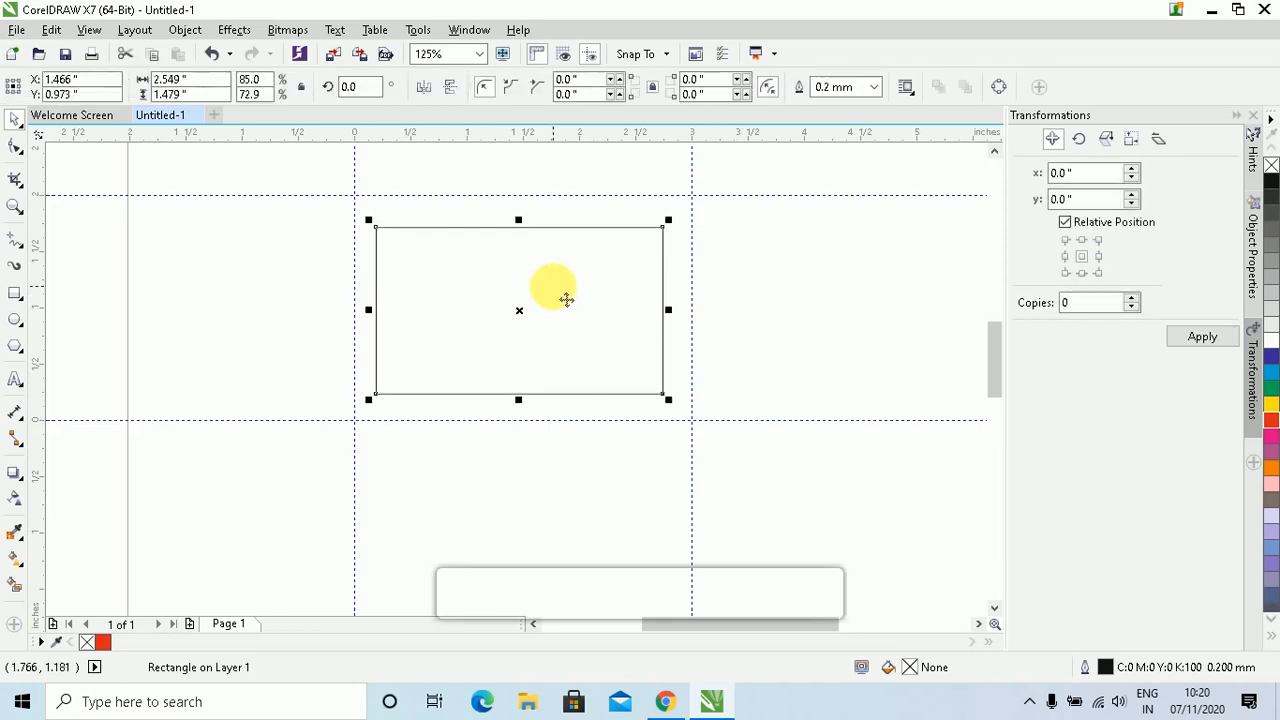
left_click(566, 299)
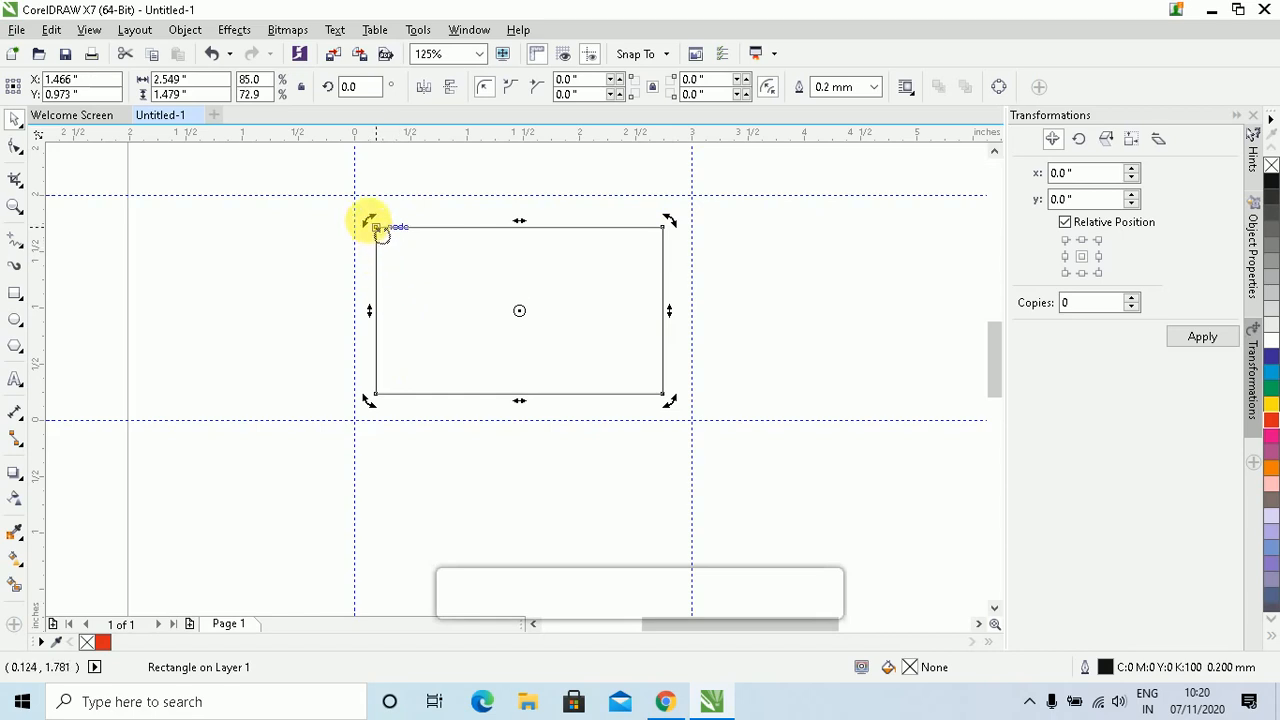
- Try rotating the rectangle clockwise about its centre to an angle of about 334.6°, and undo the rotation
left_click_drag(381, 231, 457, 211)
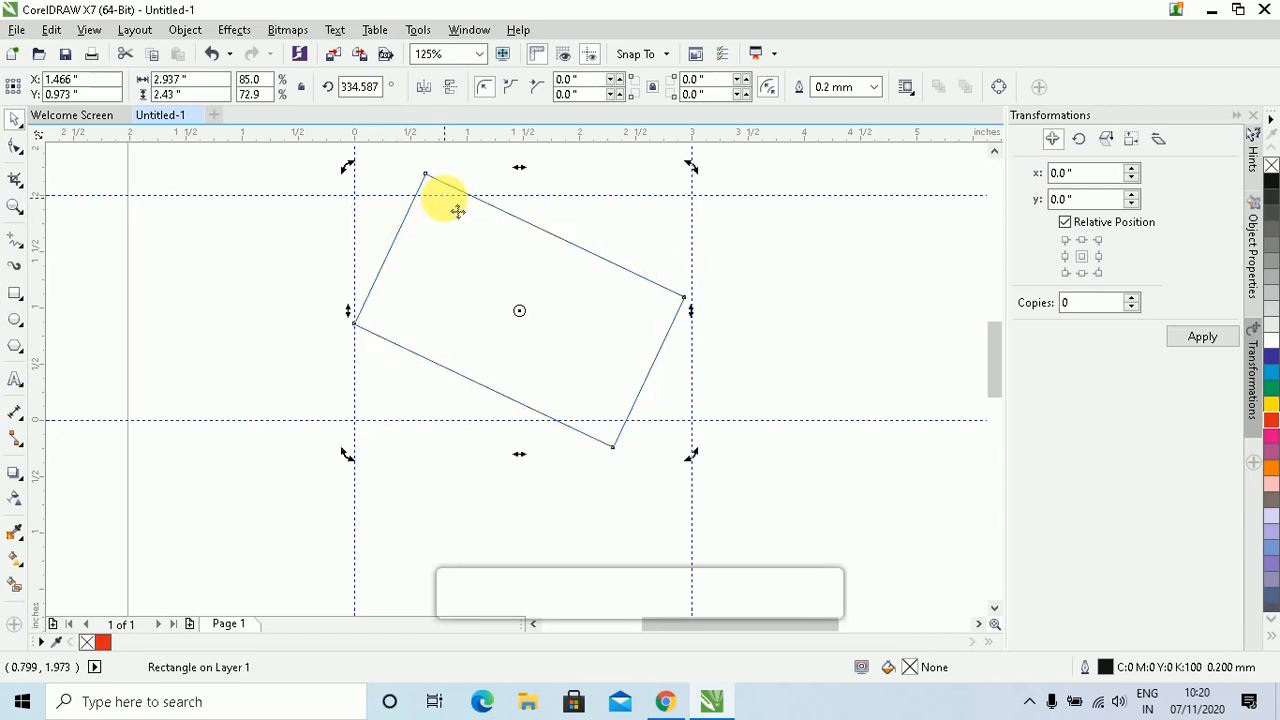
key("ctrl+z")
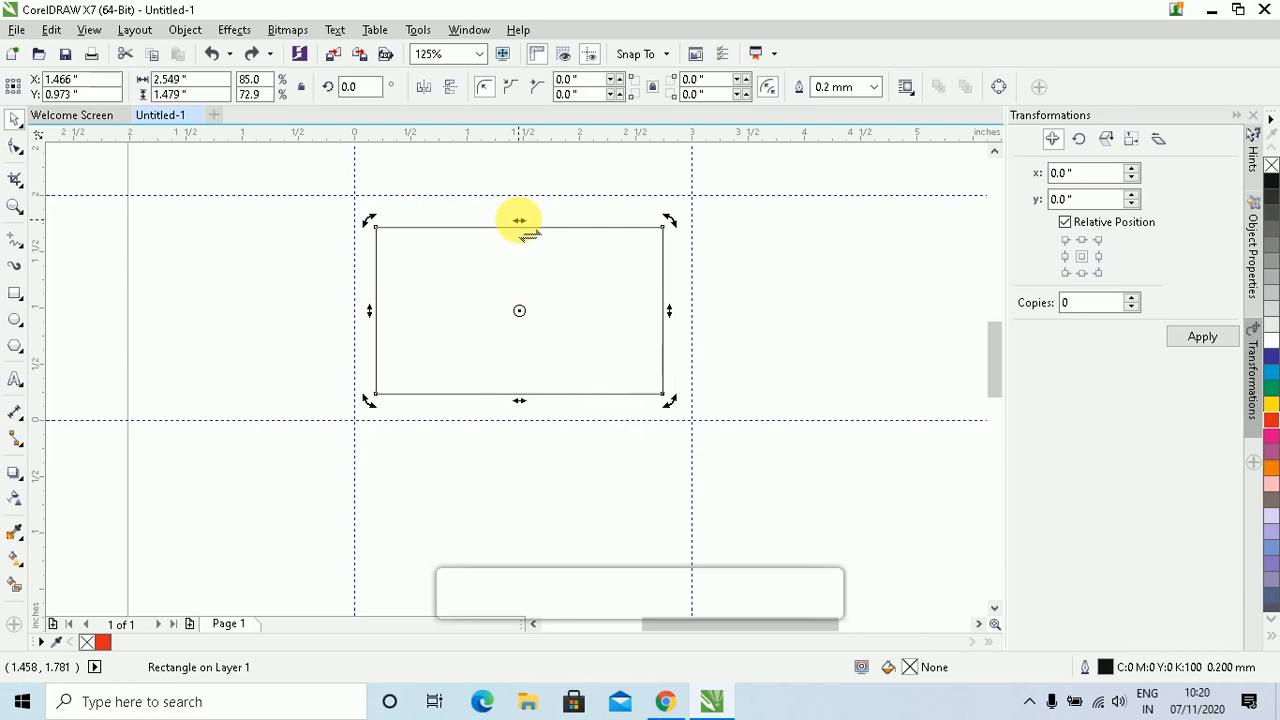
- Try skewing the rectangle horizontally from its top edge and vertically from its right edge, and undo both skews
left_click_drag(519, 222, 598, 224)
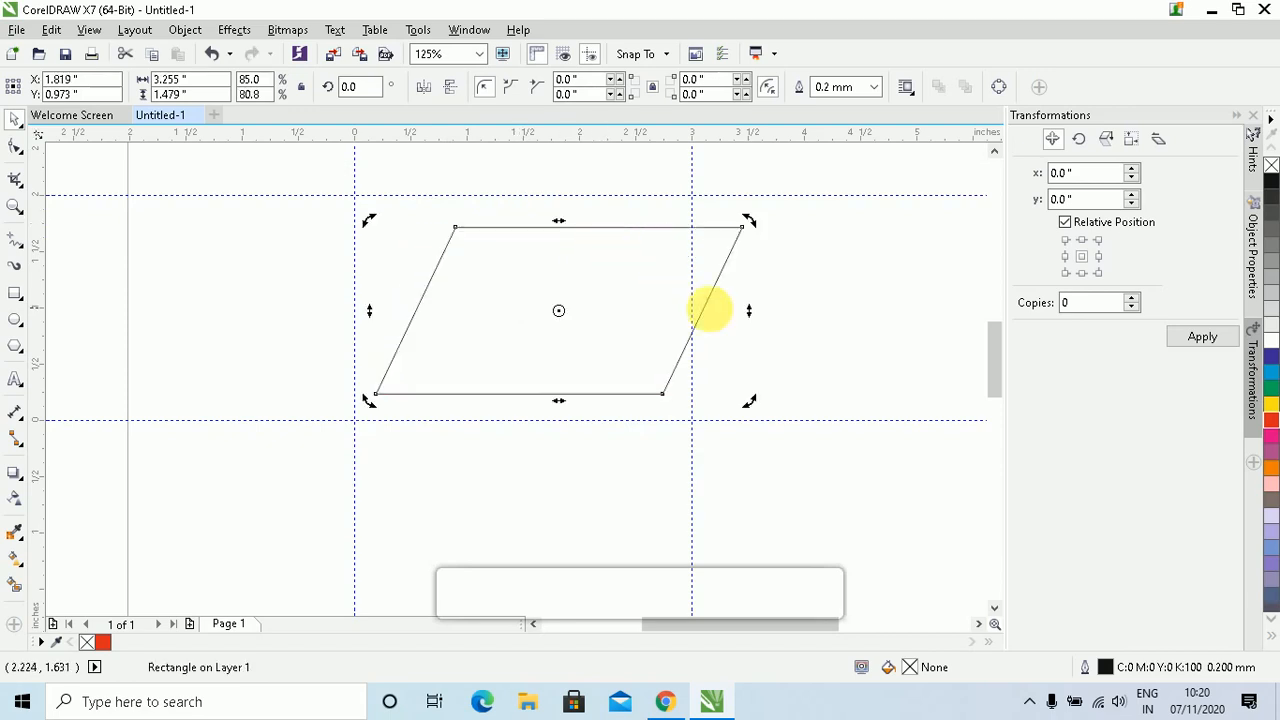
left_click_drag(749, 310, 694, 405)
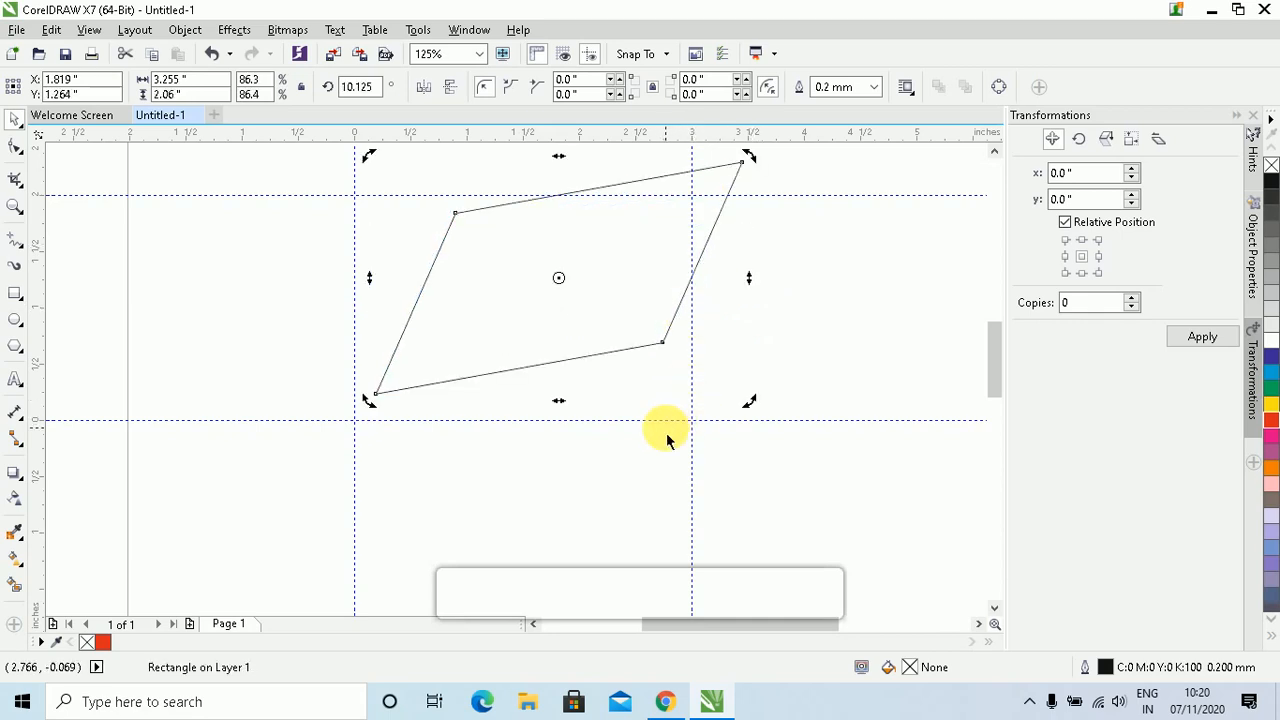
key("ctrl+z")
key("ctrl+z")
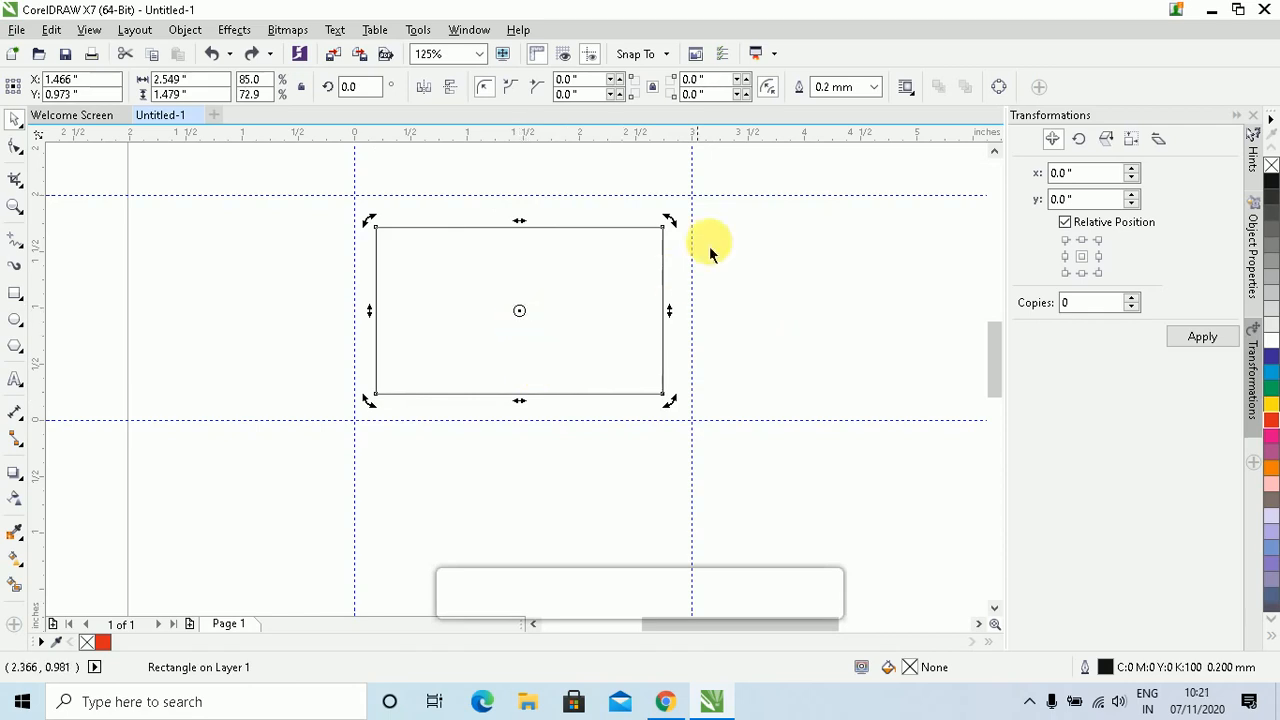
- Try rotating the rectangle about its centre to about 316.4°, undo it, and try again with the rotation centre on the lower-left corner
left_click_drag(680, 233, 694, 360)
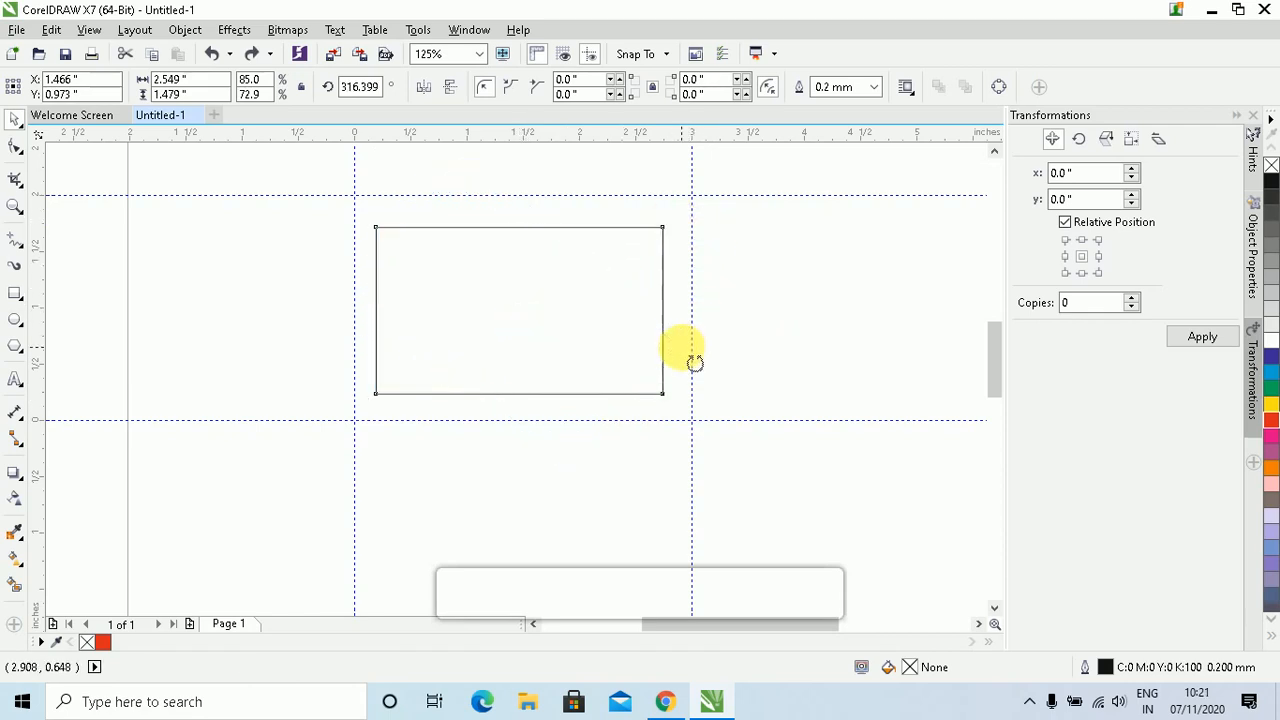
key("ctrl+z")
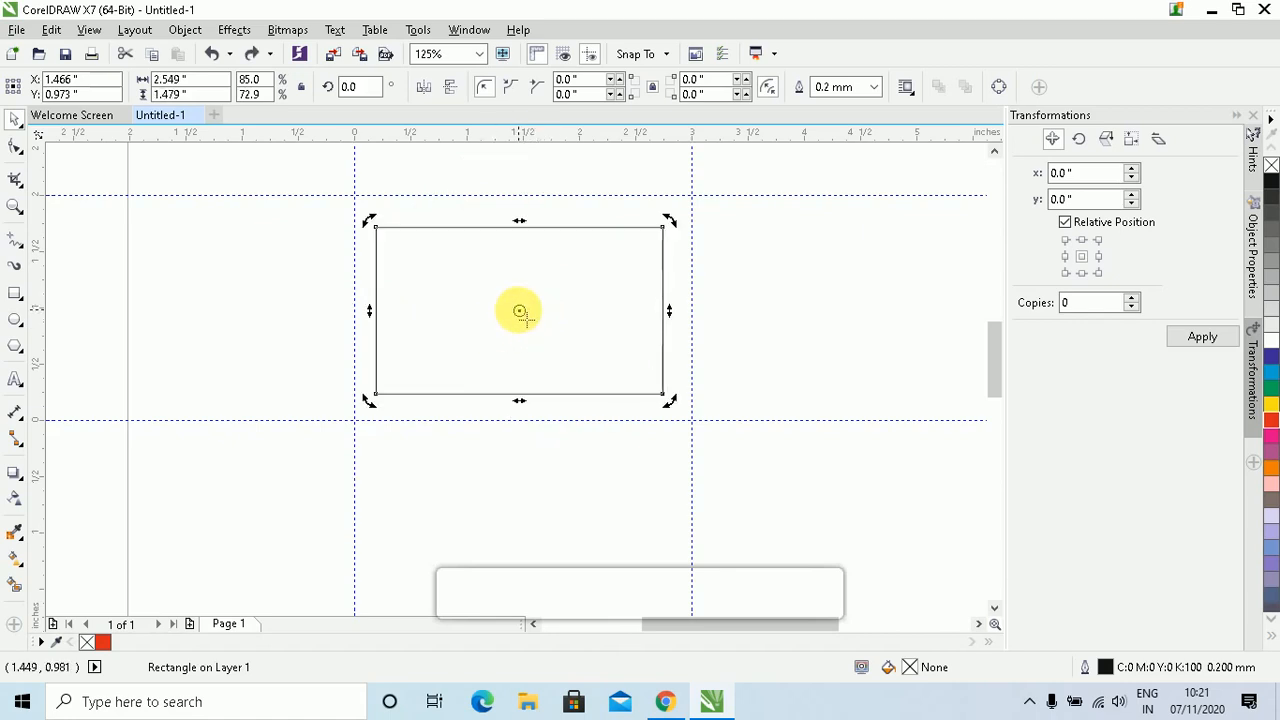
left_click(519, 311)
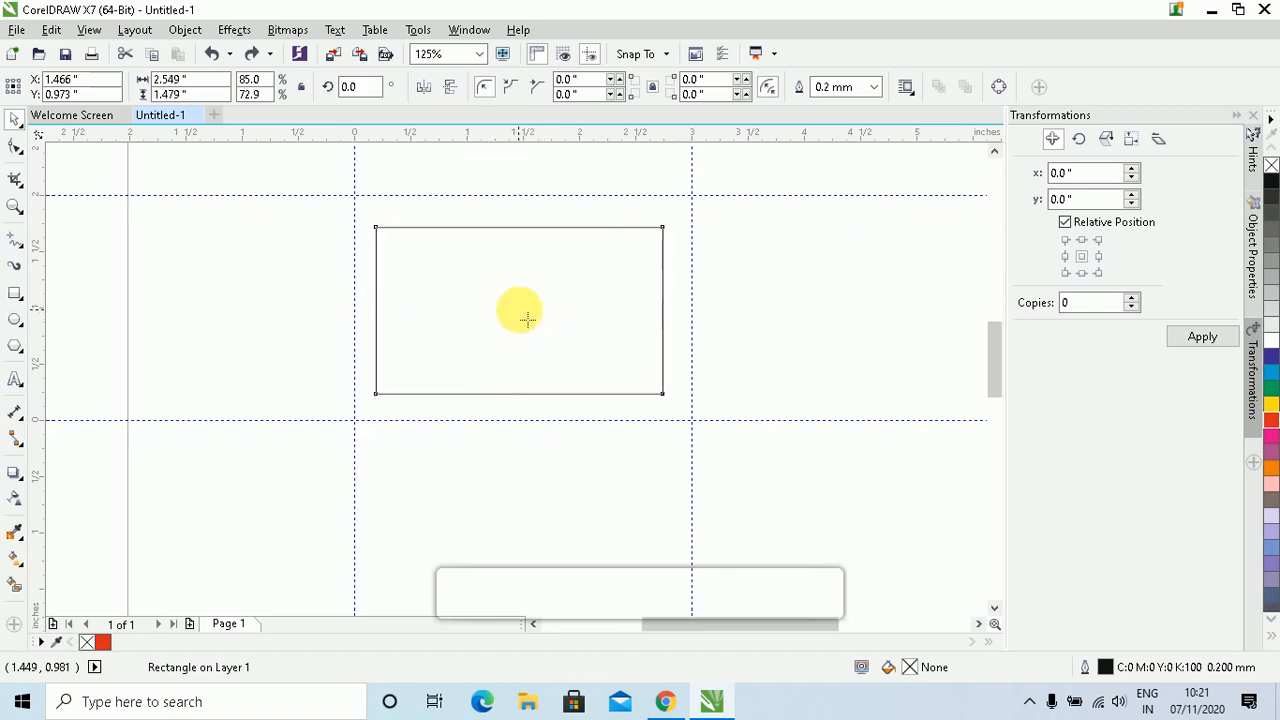
left_click(377, 395)
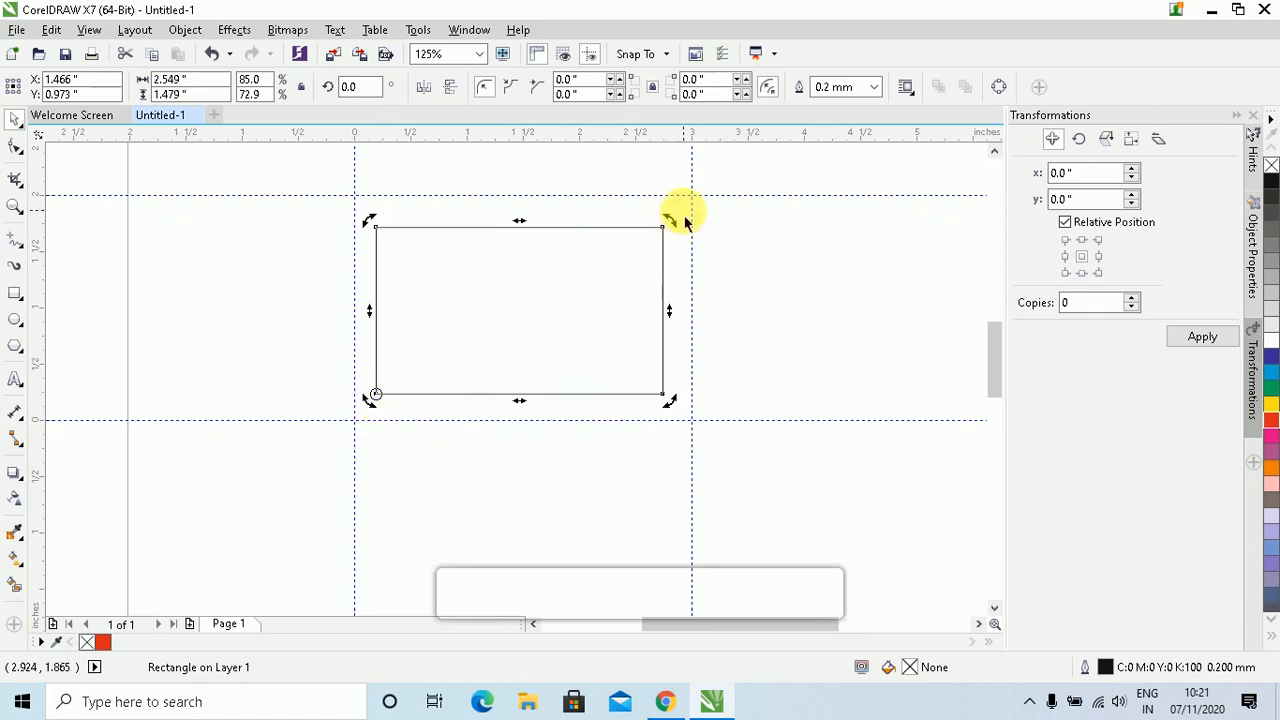
left_click_drag(671, 228, 549, 313)
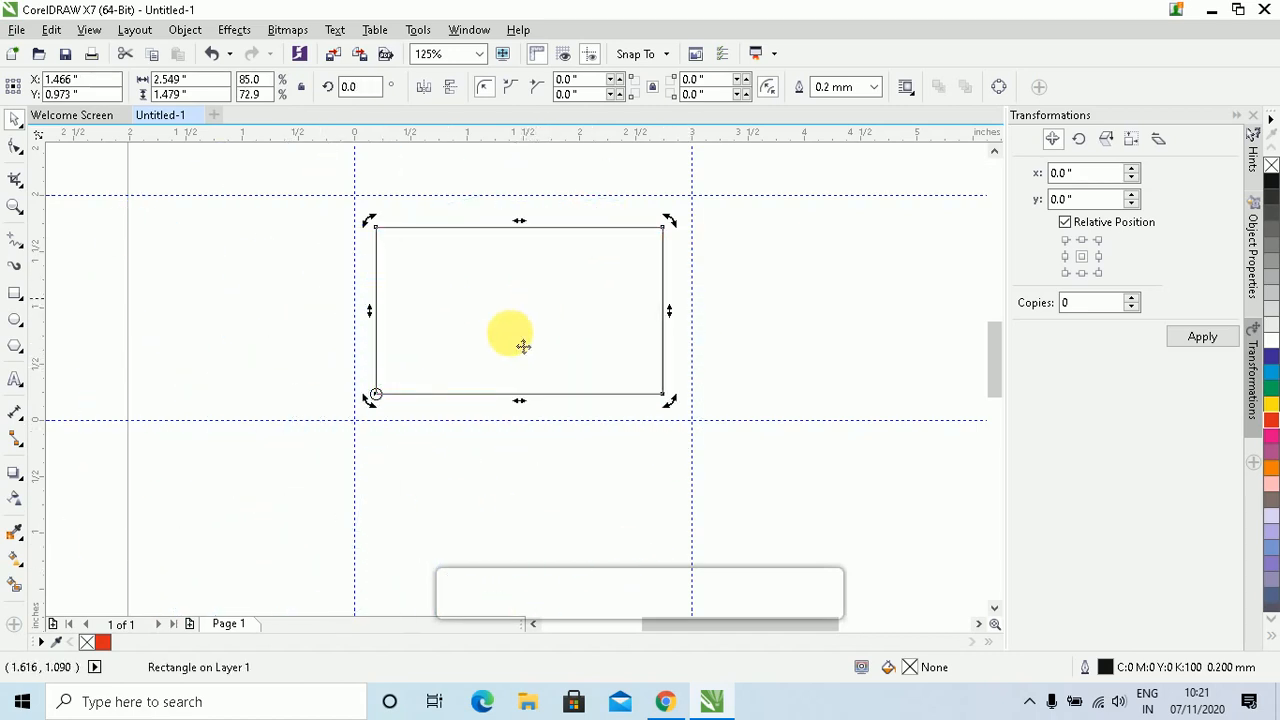
- Try rotating the rectangle with its rotation centre on the middle of the left edge, and return the rotation centre to the rectangle's centre
left_click_drag(375, 395, 372, 310)
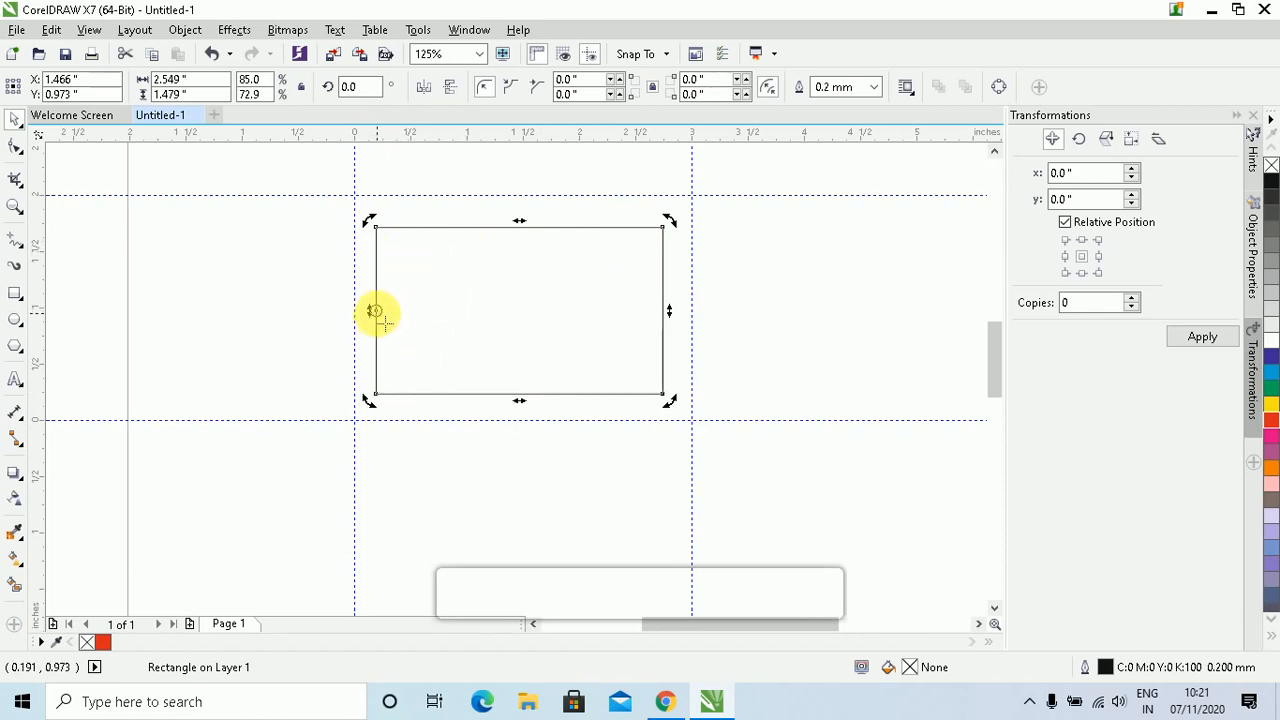
left_click_drag(666, 223, 555, 276)
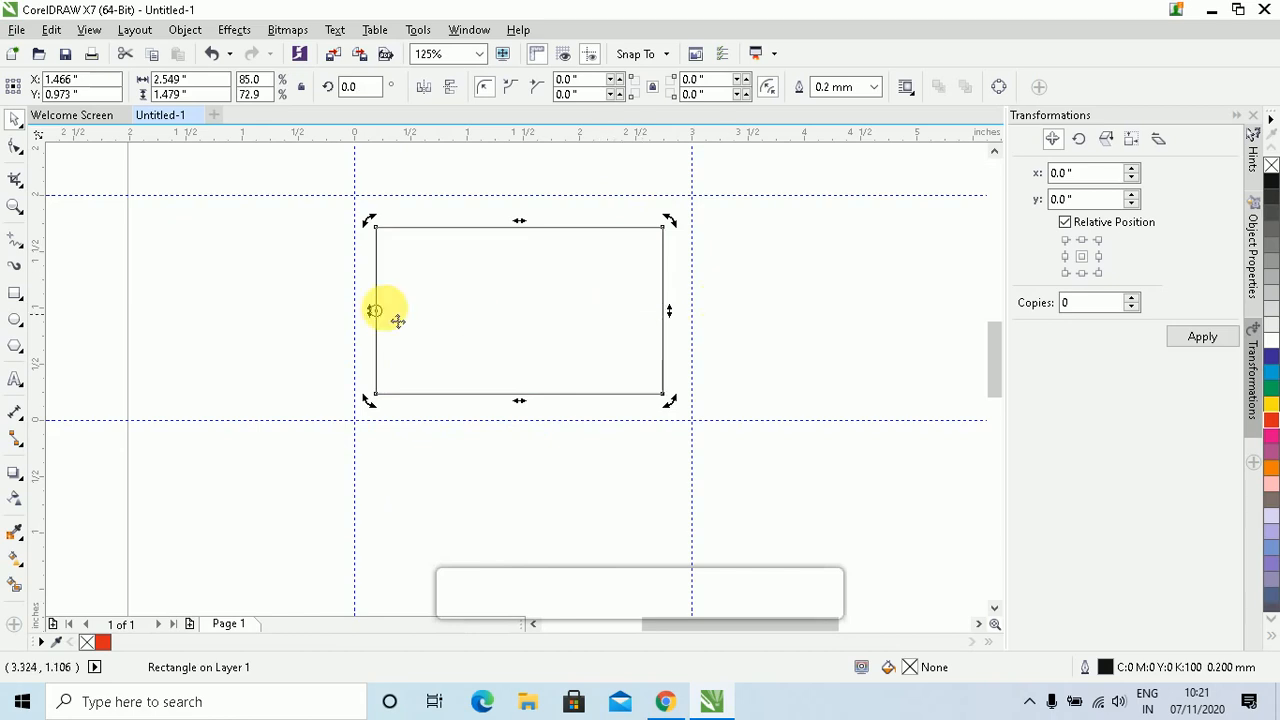
left_click_drag(377, 314, 519, 311)
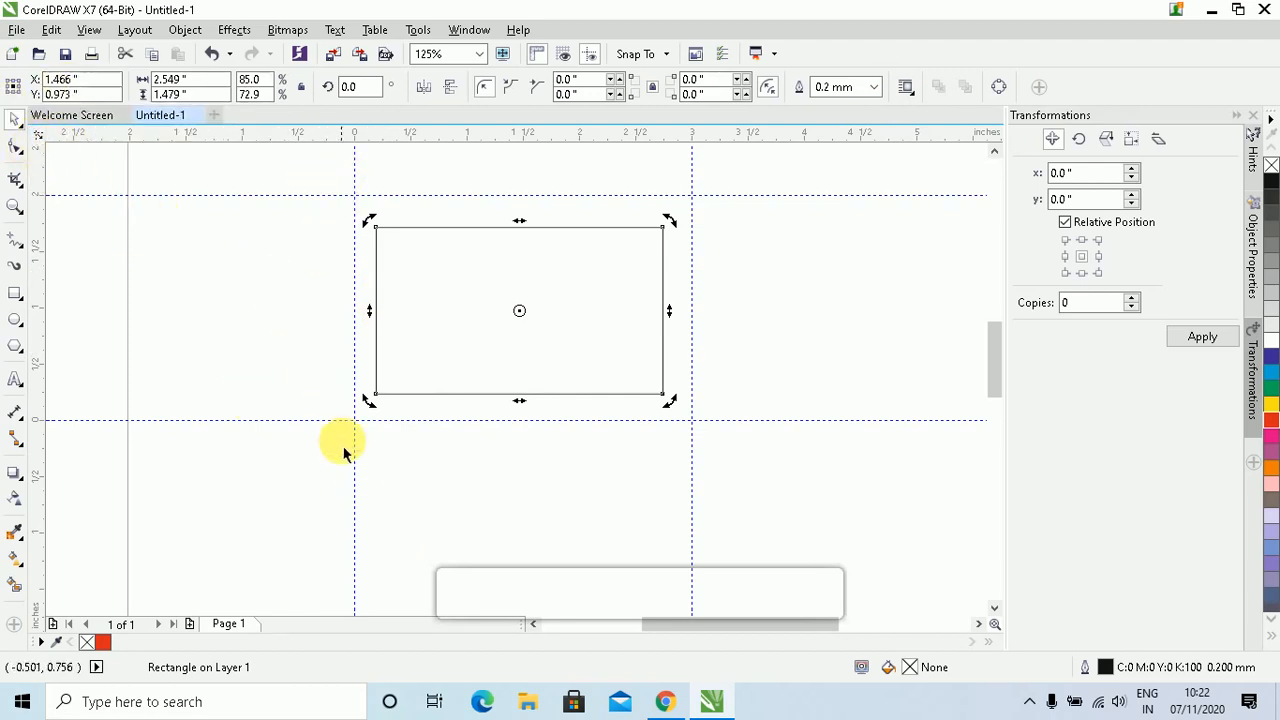
- Set the rectangle's size to 4 inches wide and 3 inches high
left_click(425, 354)
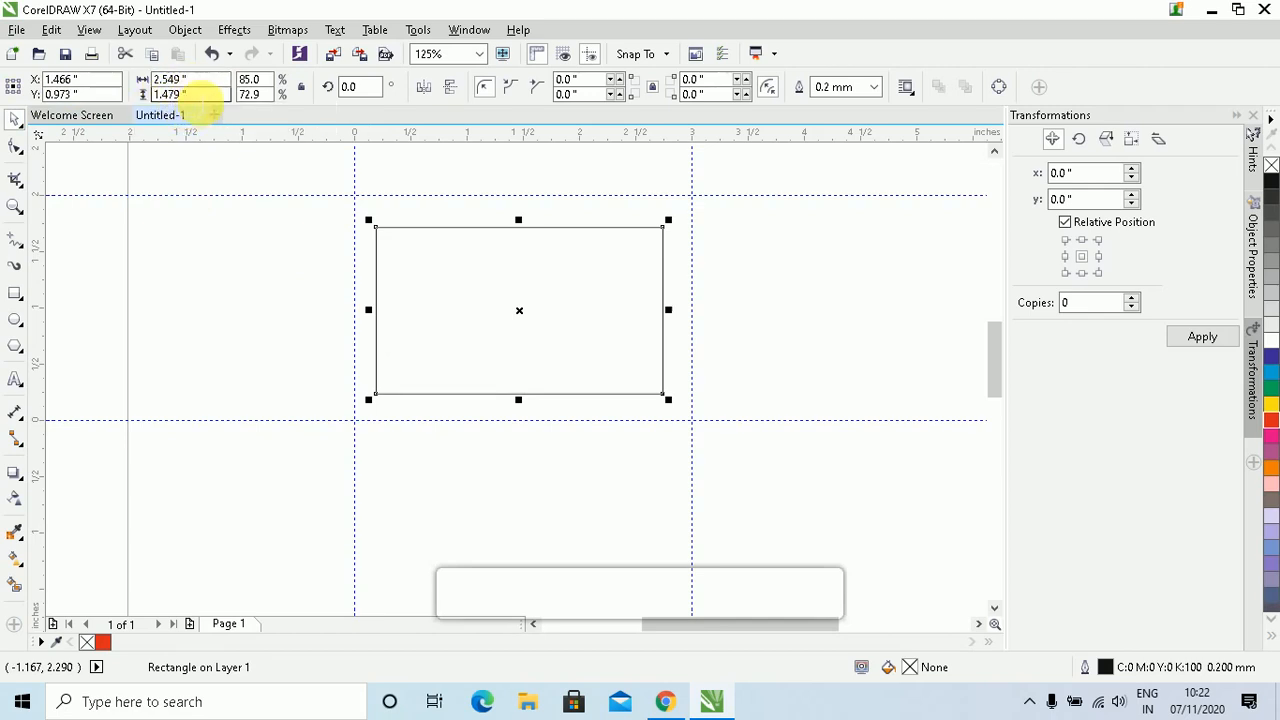
left_click(168, 79)
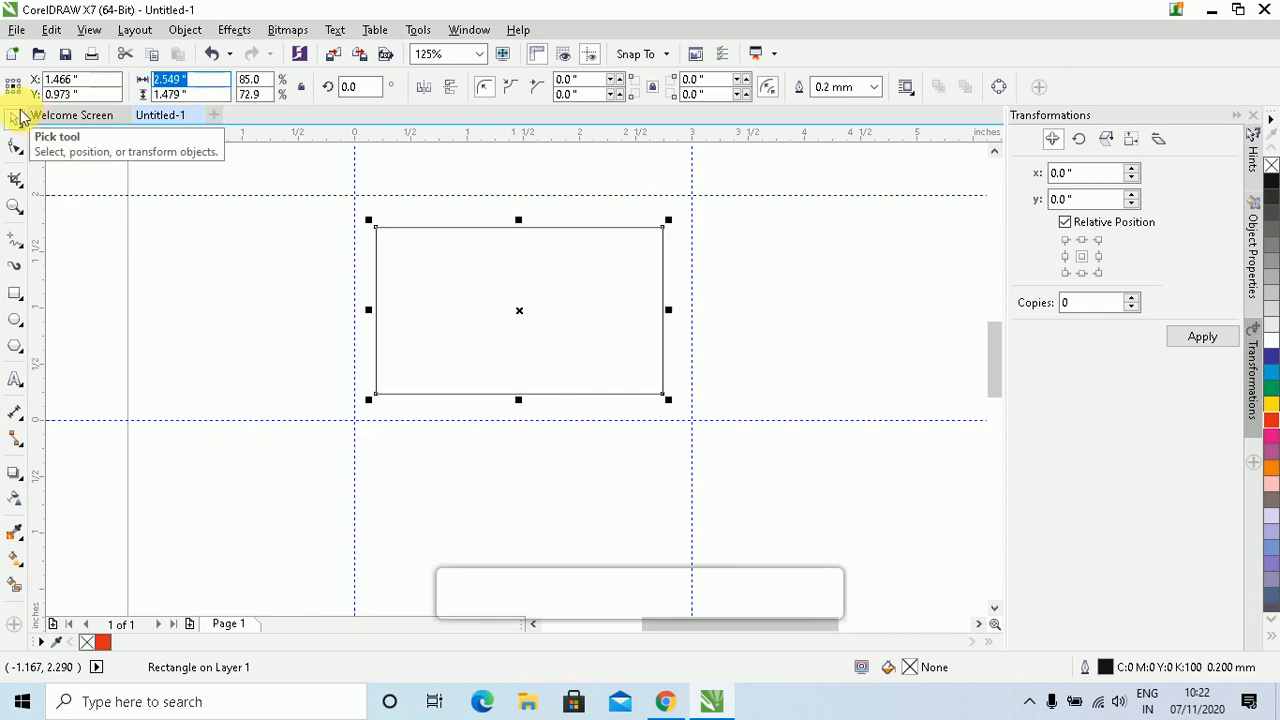
type("4")
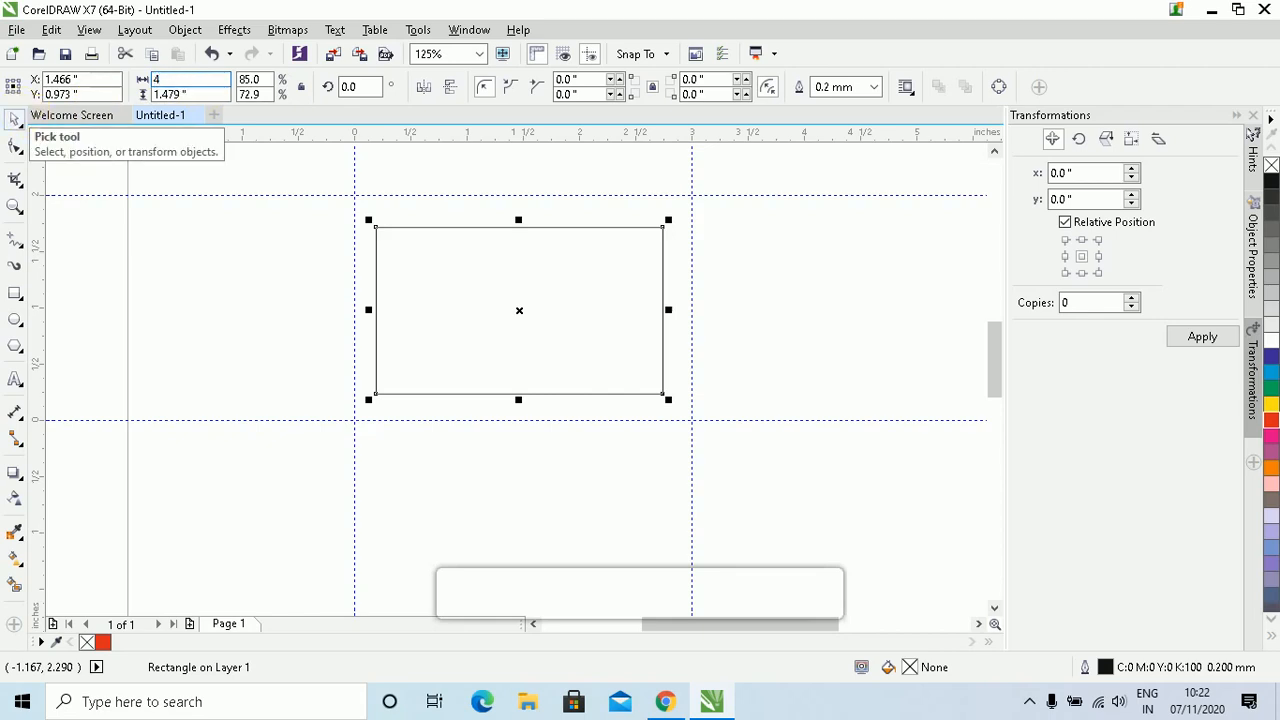
left_click(171, 93)
type("3")
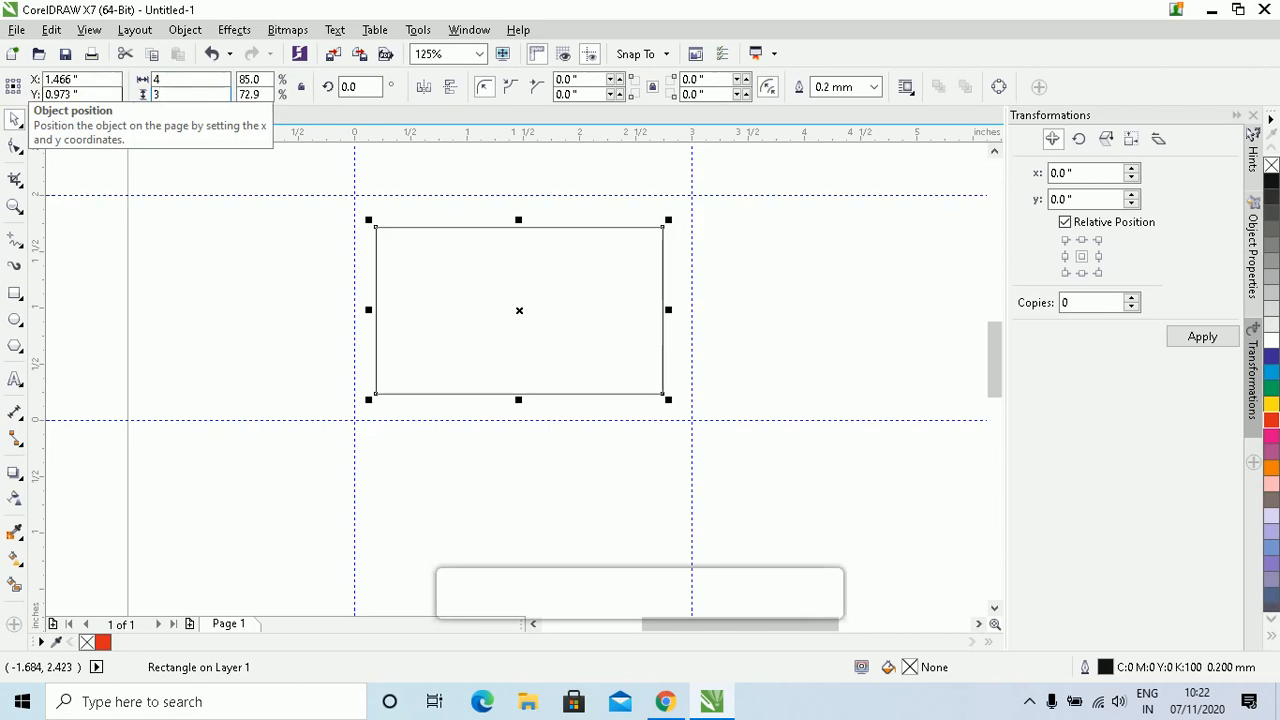
key("Return")
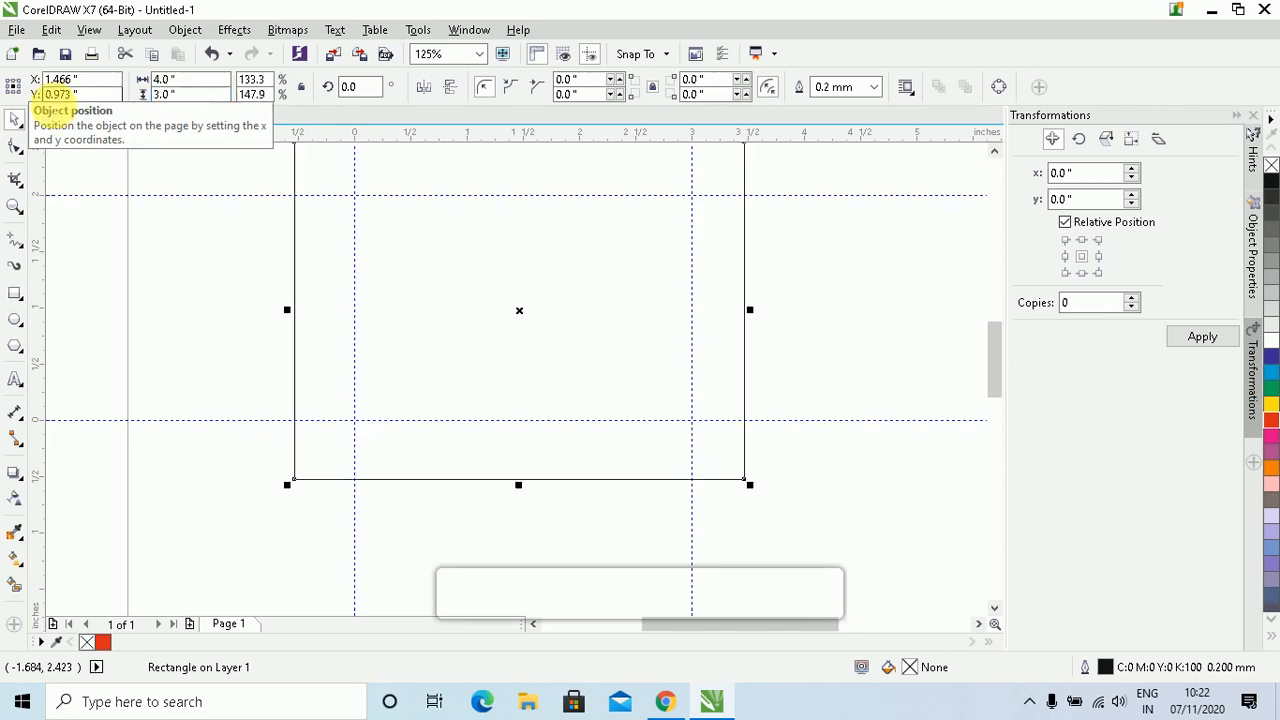
scroll(400, 229, "down", 3)
scroll(420, 271, "up", 3)
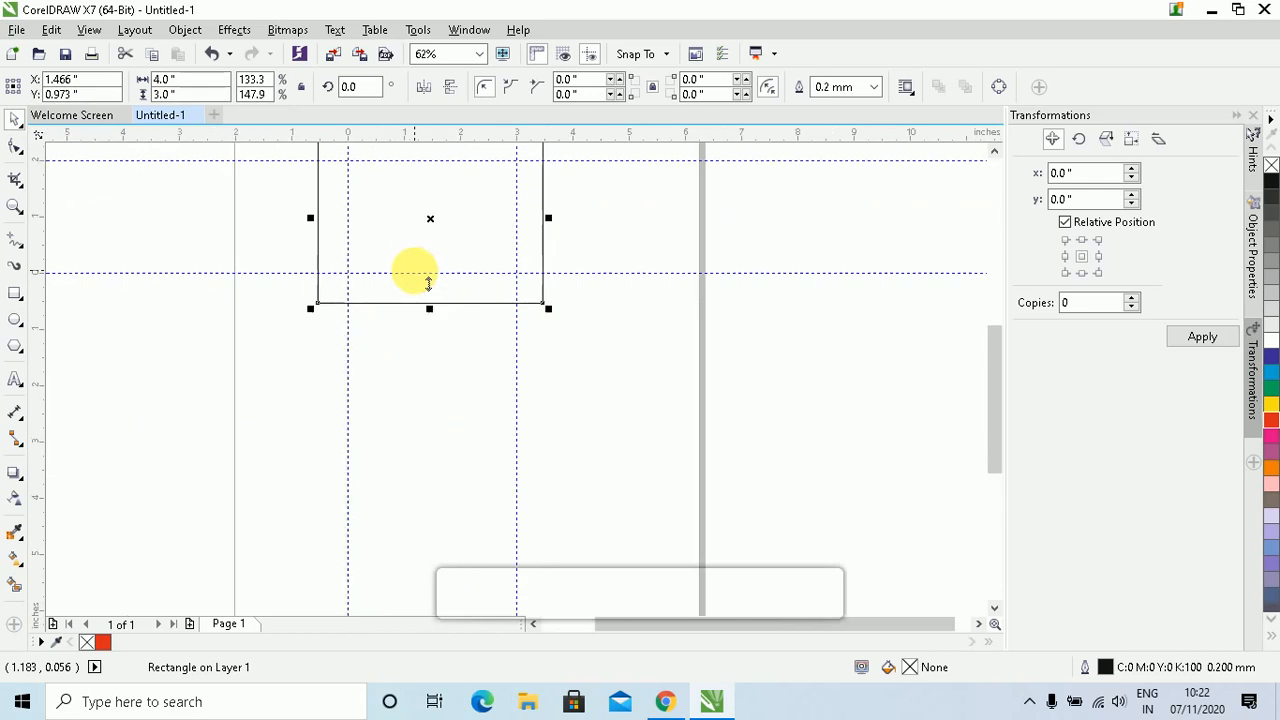
key("shift+F2")
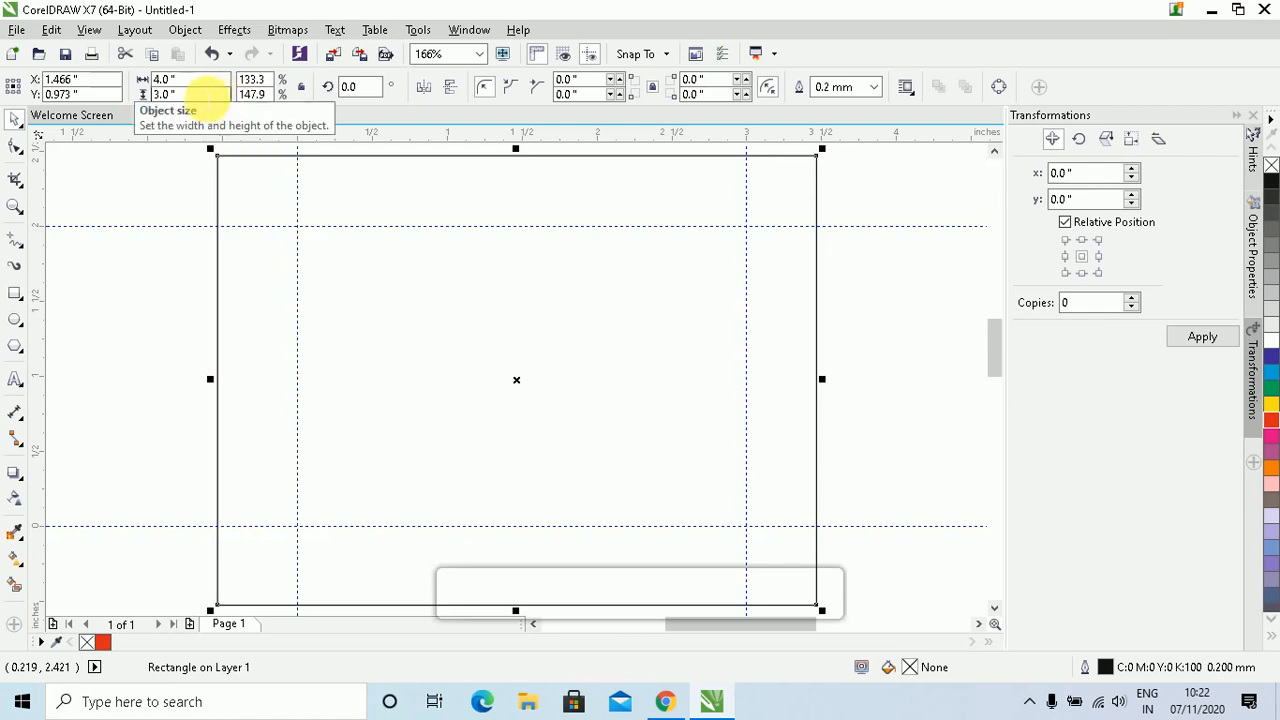
- Deselect the rectangle to check the document's drawing units, and reselect it to review its size values
left_click(175, 235)
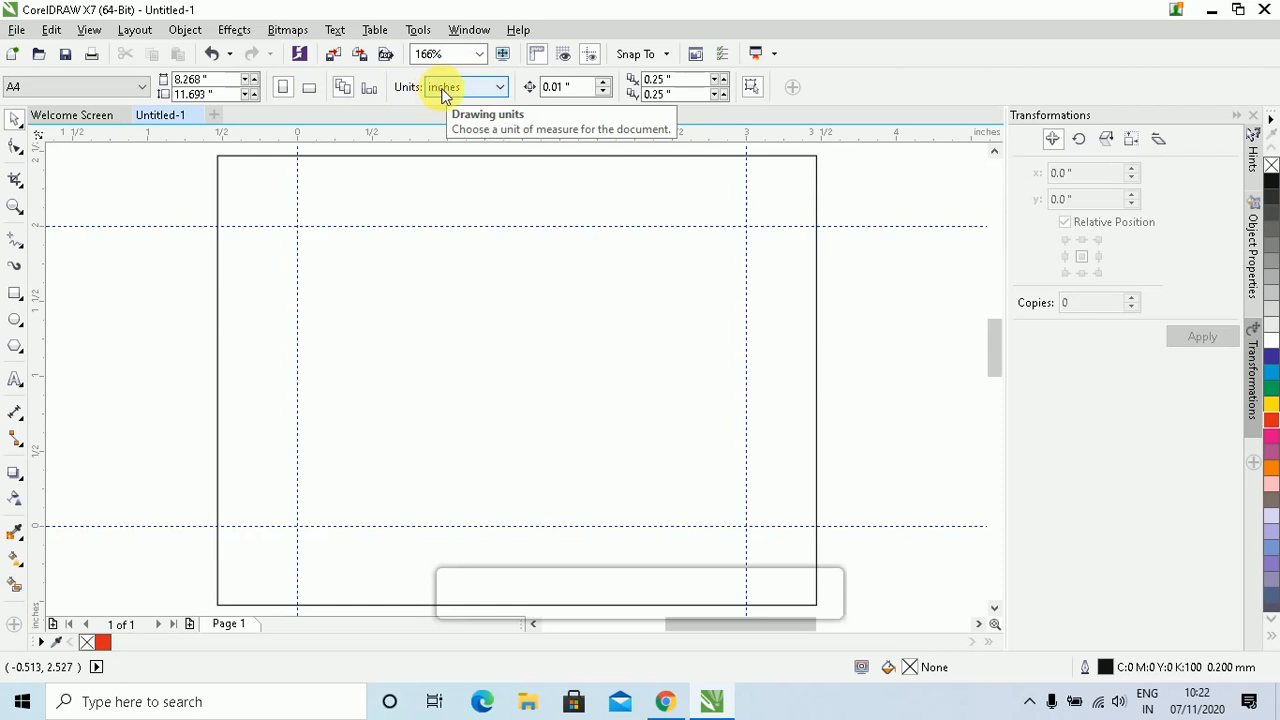
left_click(392, 163)
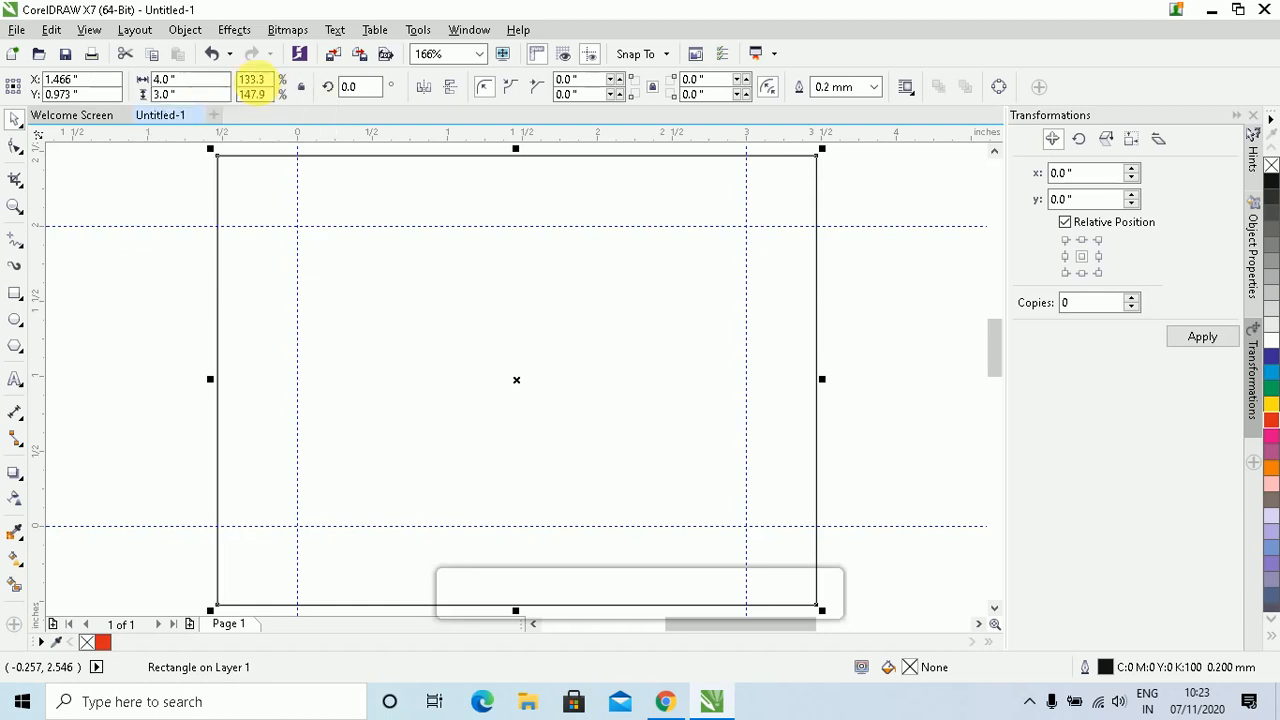
left_click(192, 80)
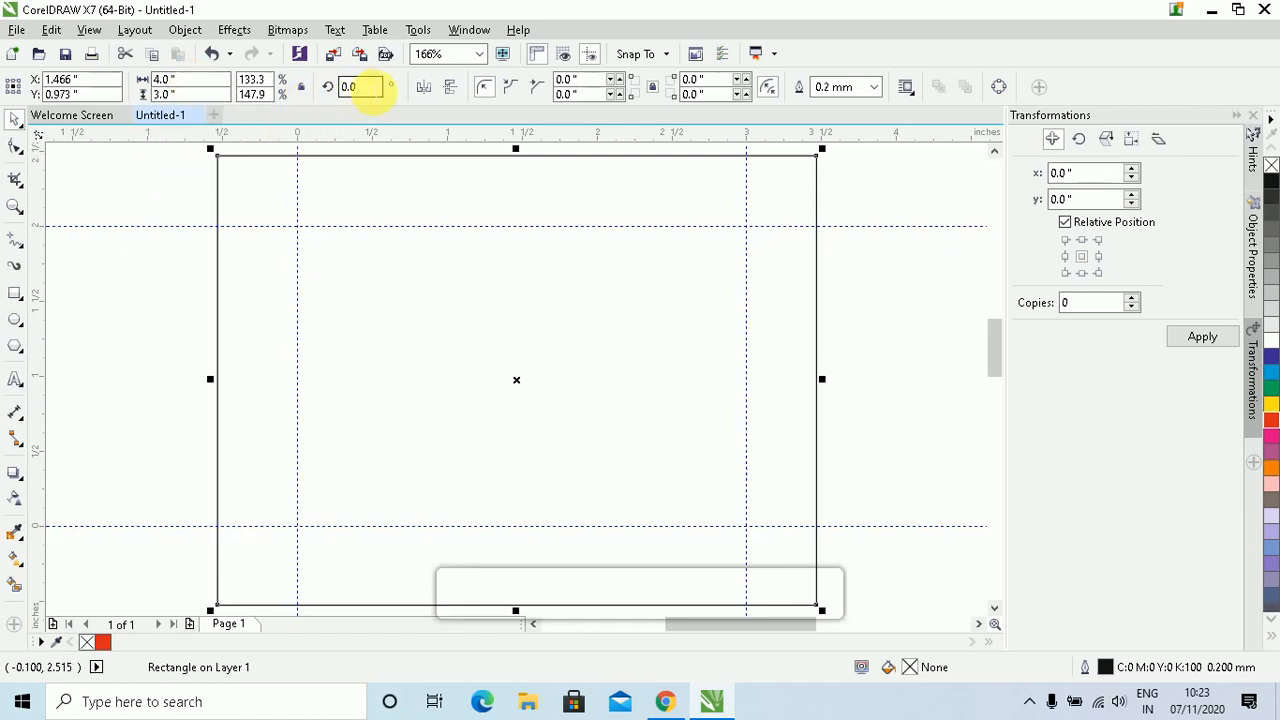
- Try rotating the rectangle to an angle of 15° and undo the rotation
left_click(378, 87)
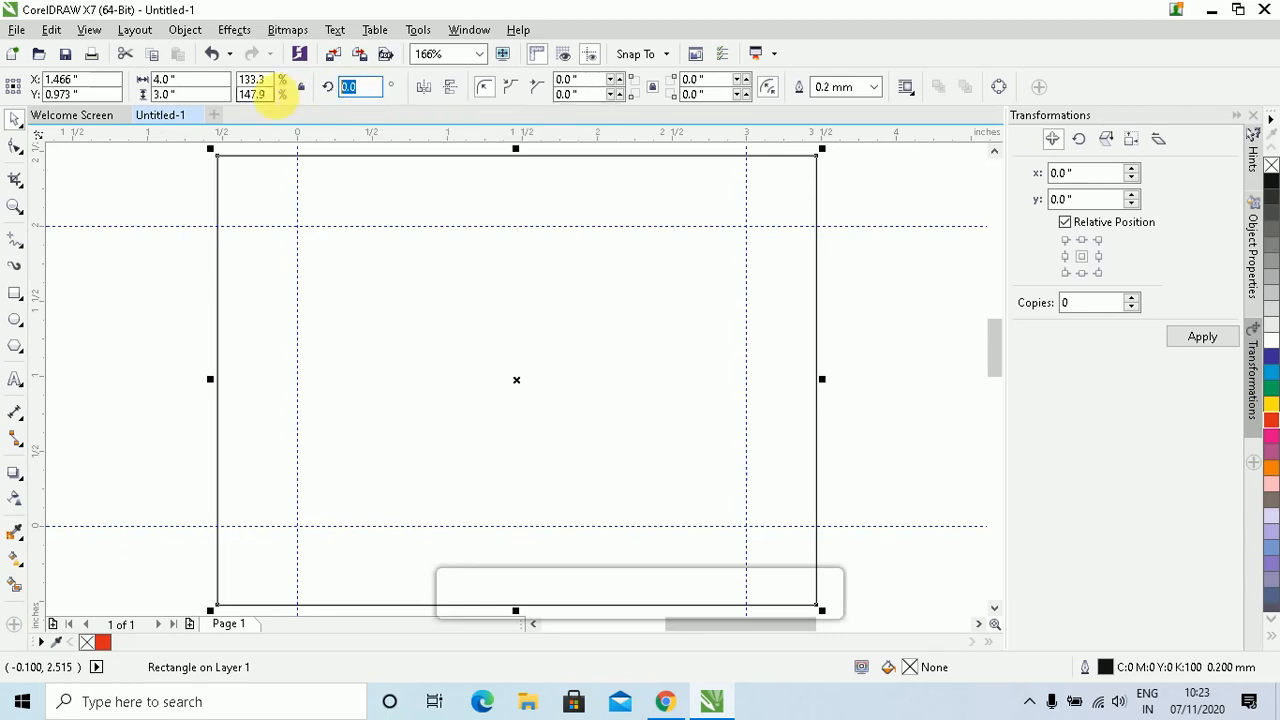
type("15")
key("Return")
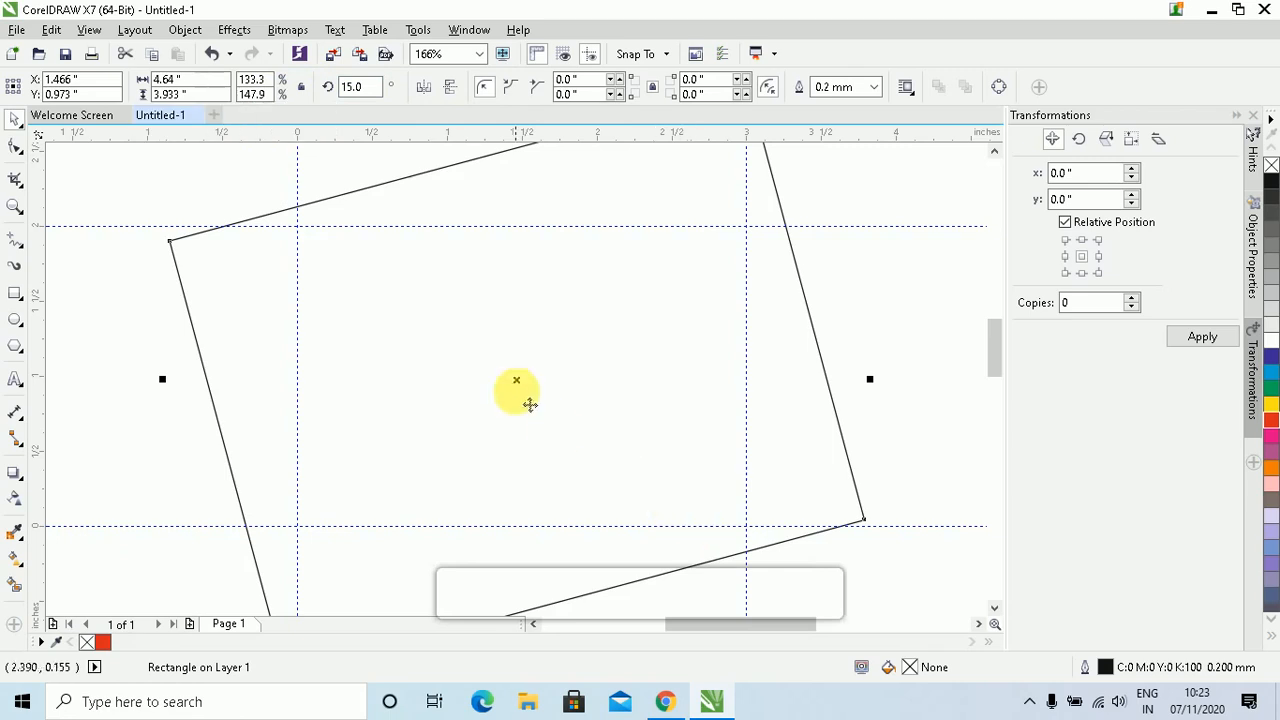
left_click(535, 400)
key("ctrl+z")
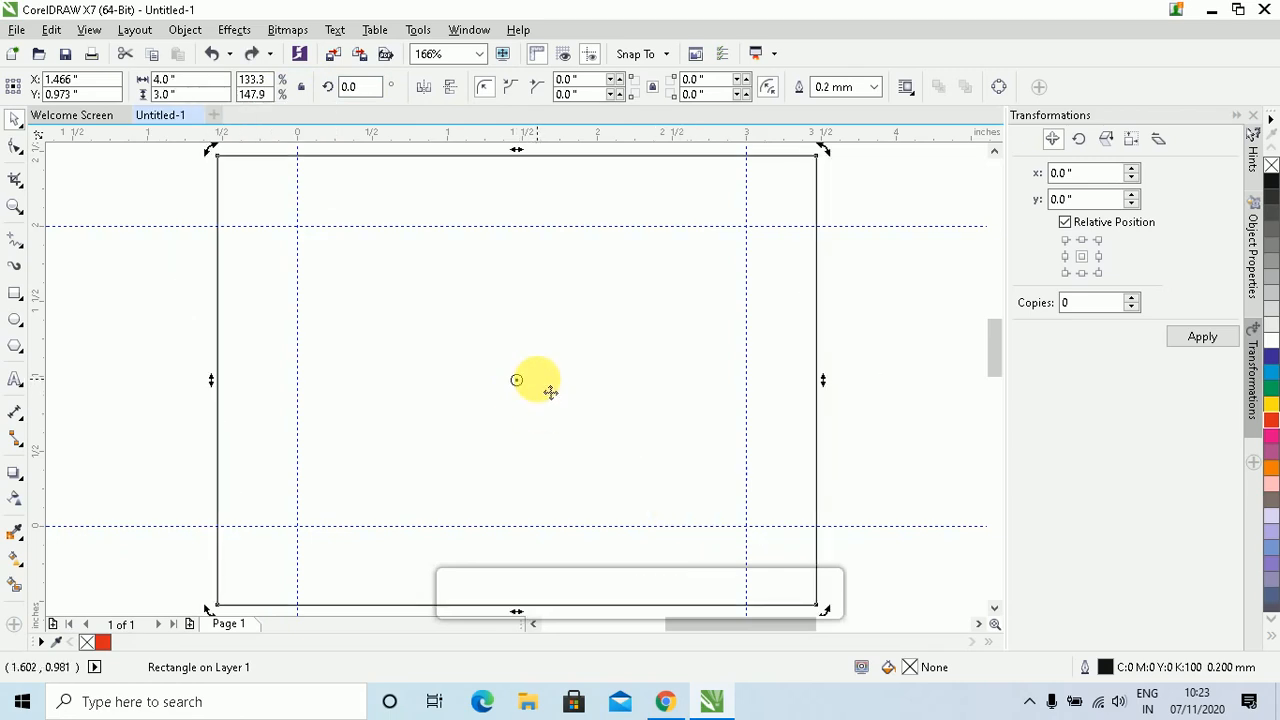
- Try green and grey fills on the rectangle, ending with 70% Black
scroll(552, 394, "down", 3)
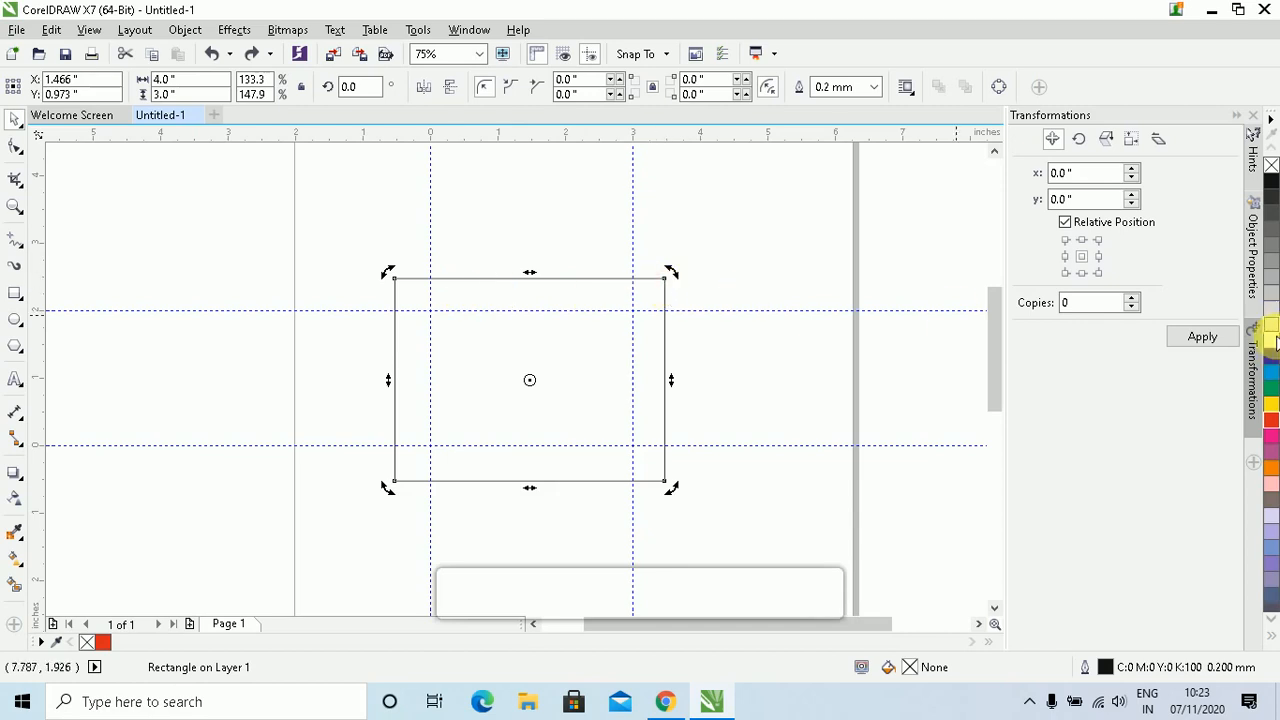
left_click(1273, 392)
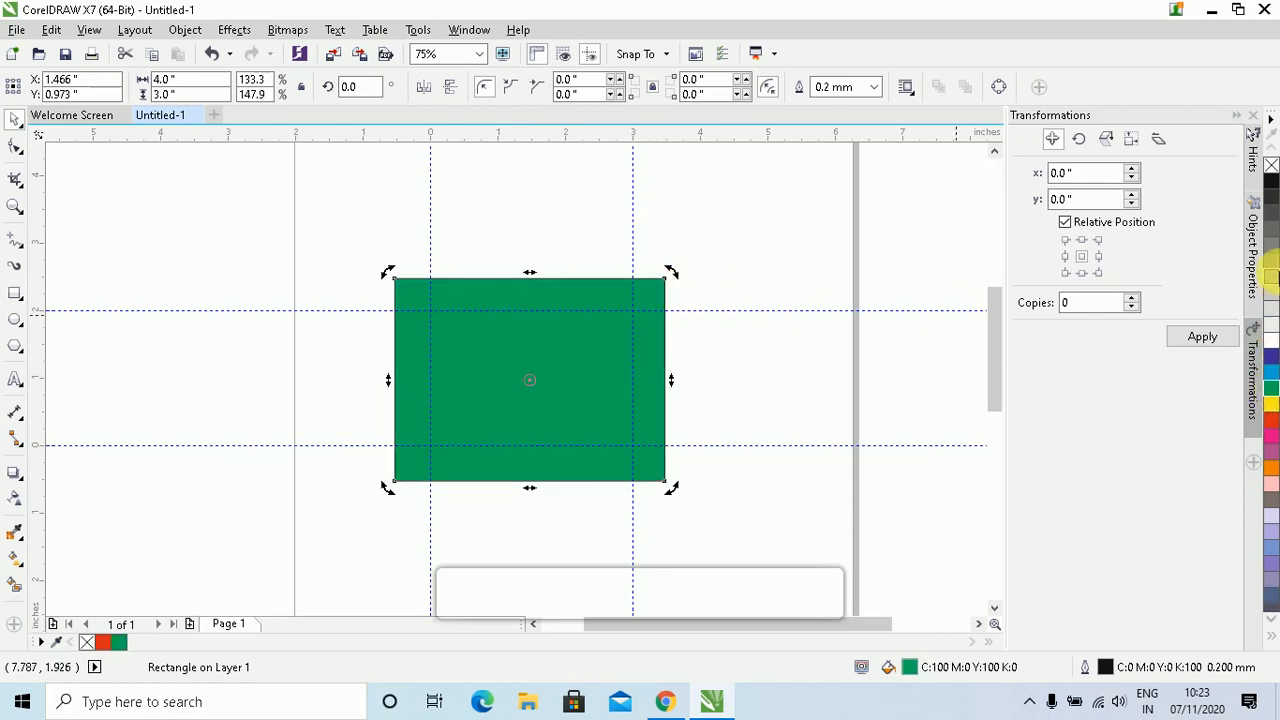
left_click(1271, 226)
left_click(1271, 228)
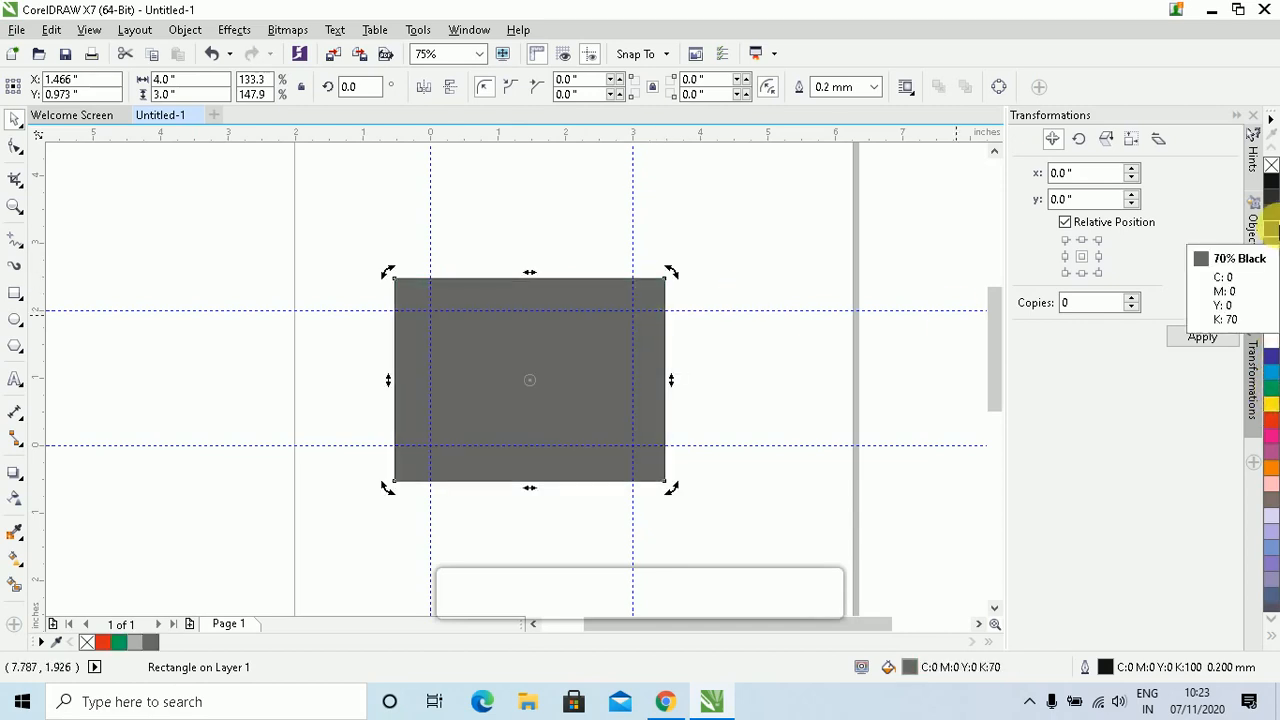
- Expand the Default Palette and fill the rectangle with yellow and finally with red (C:0 M:100 Y:100 K:0)
left_click(1270, 625)
left_click(1270, 625)
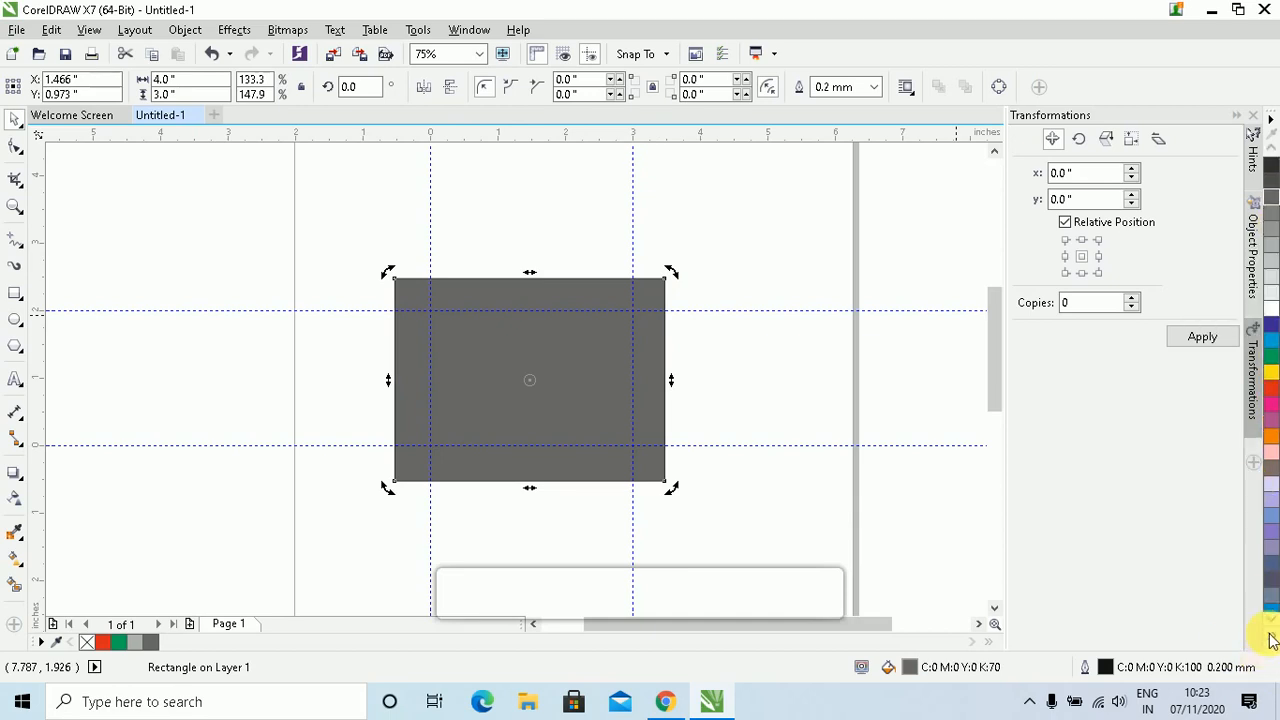
left_click(1271, 640)
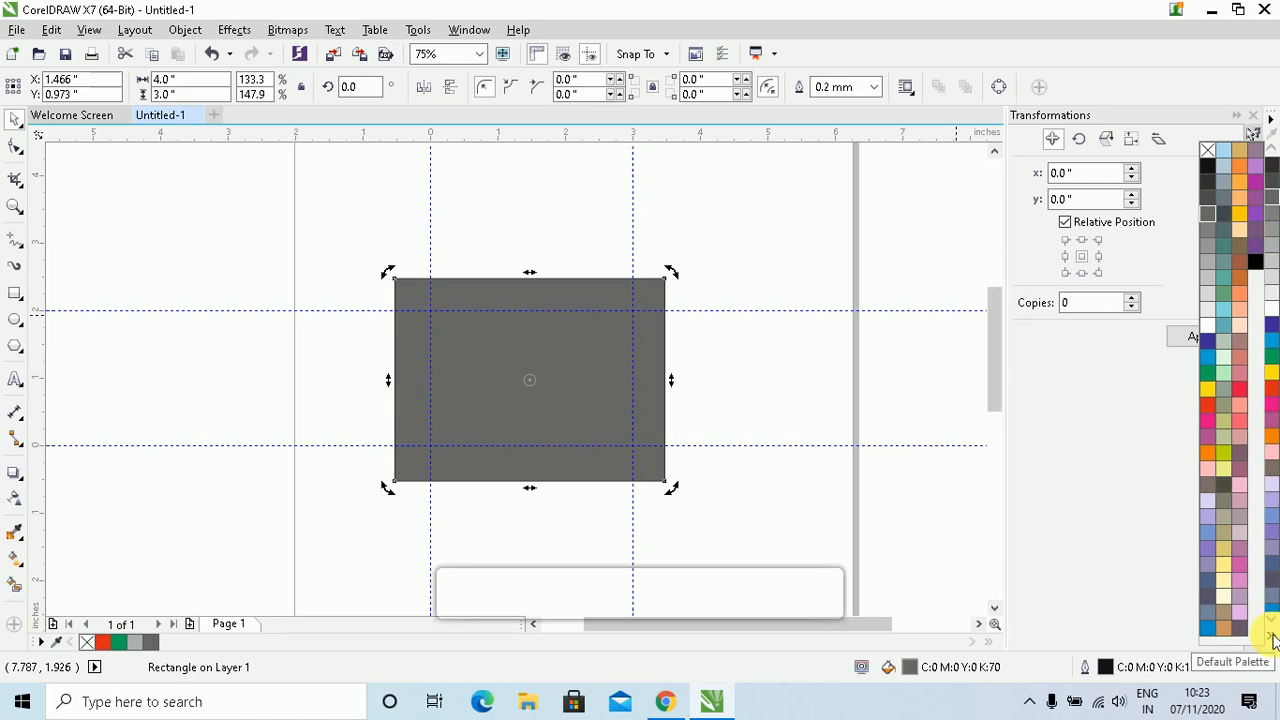
left_click(1207, 390)
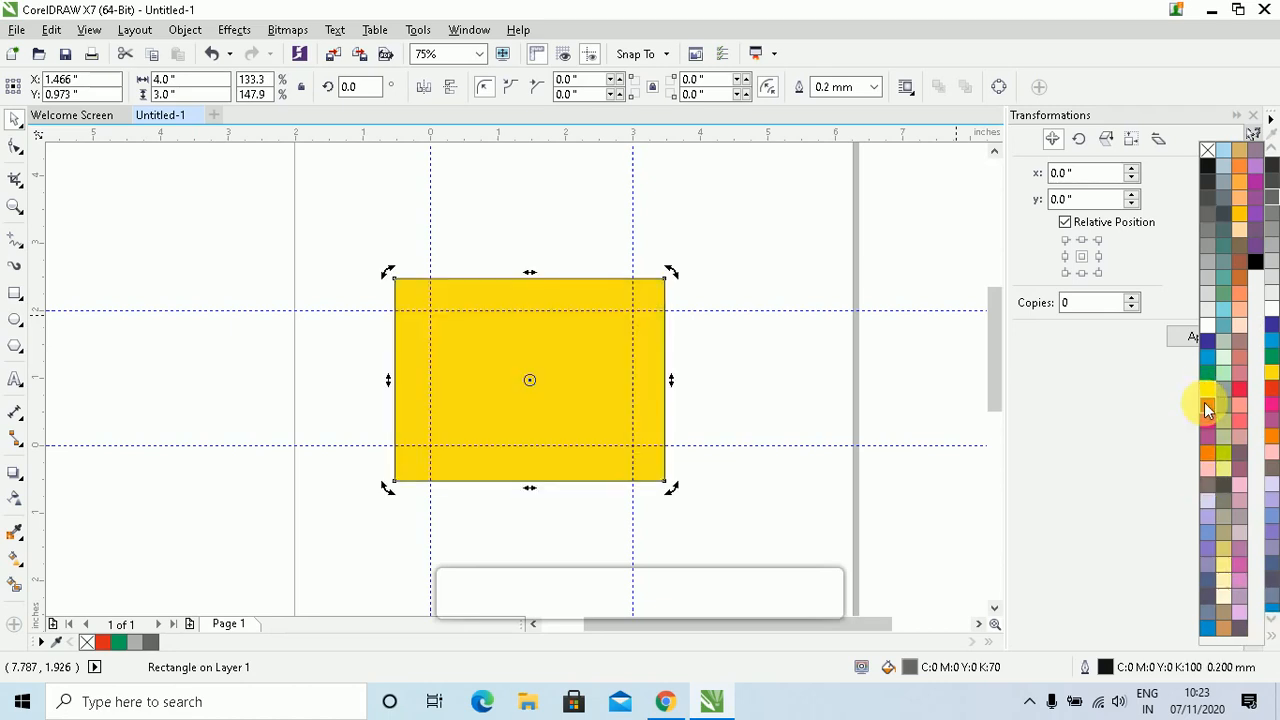
left_click(1205, 404)
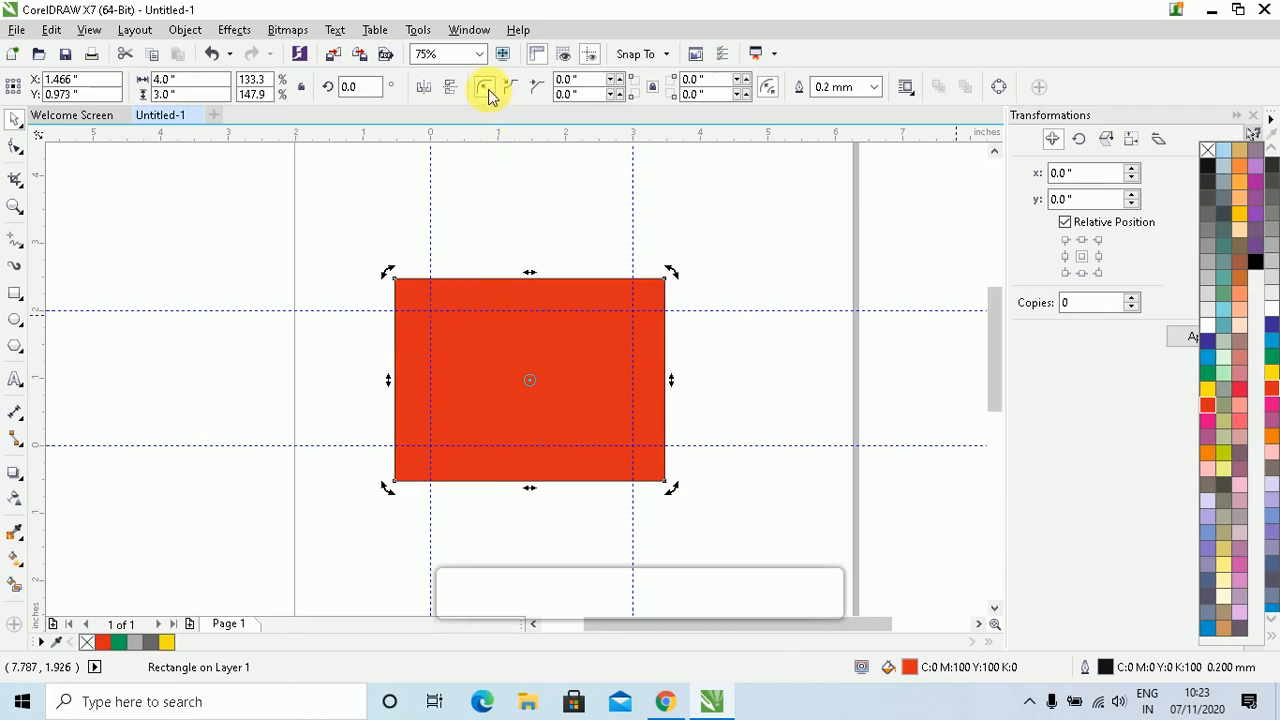
left_click(550, 294)
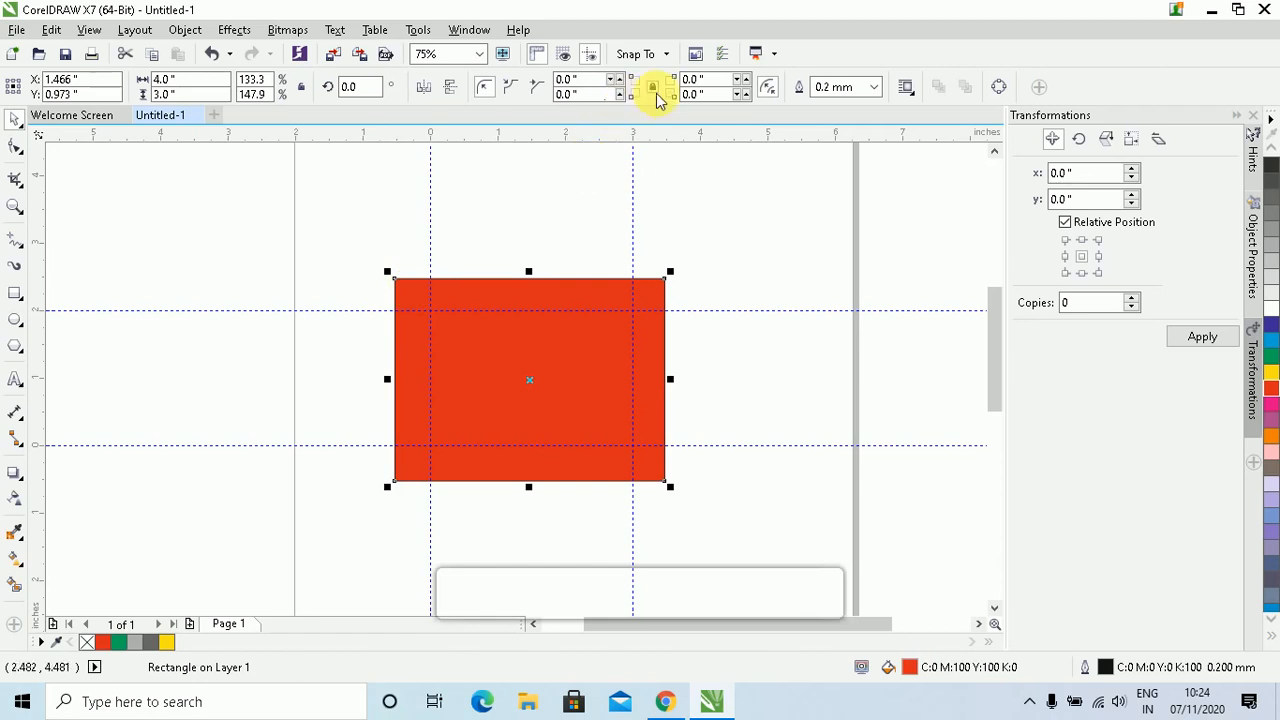
- Set the radius of all four rectangle corners to 1 inch with the round corner style
left_click(580, 80)
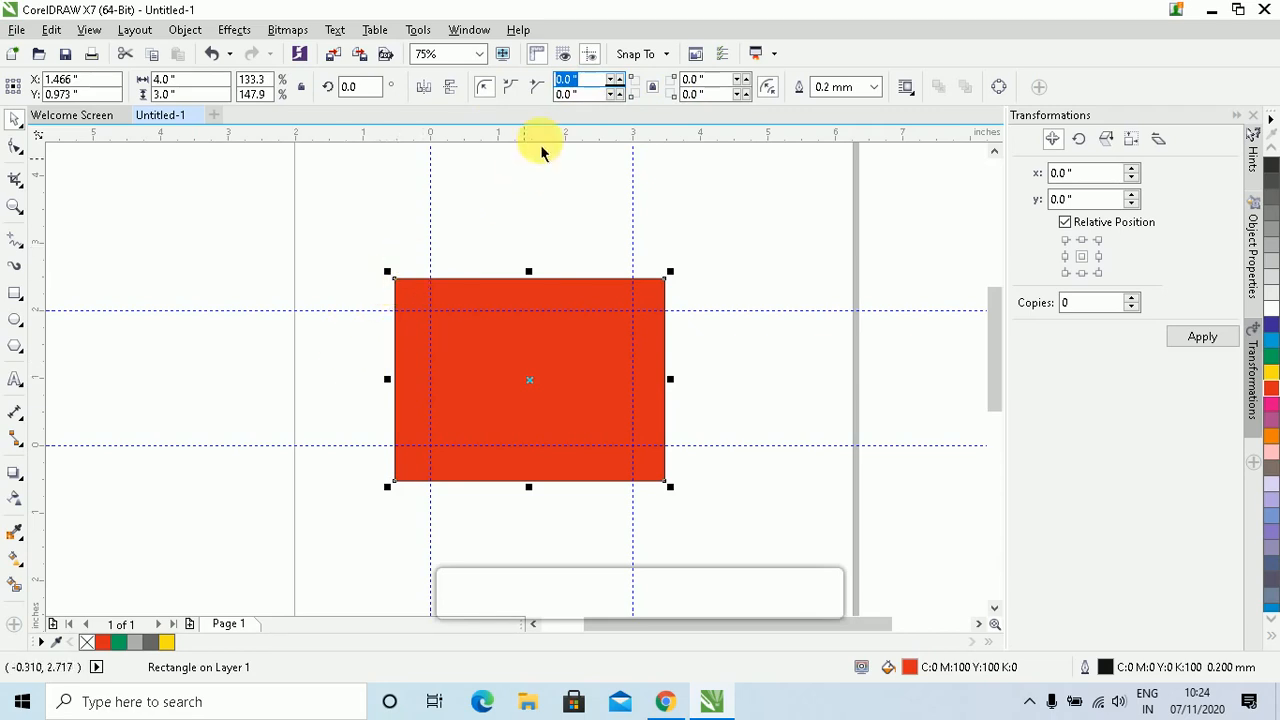
left_click(580, 95)
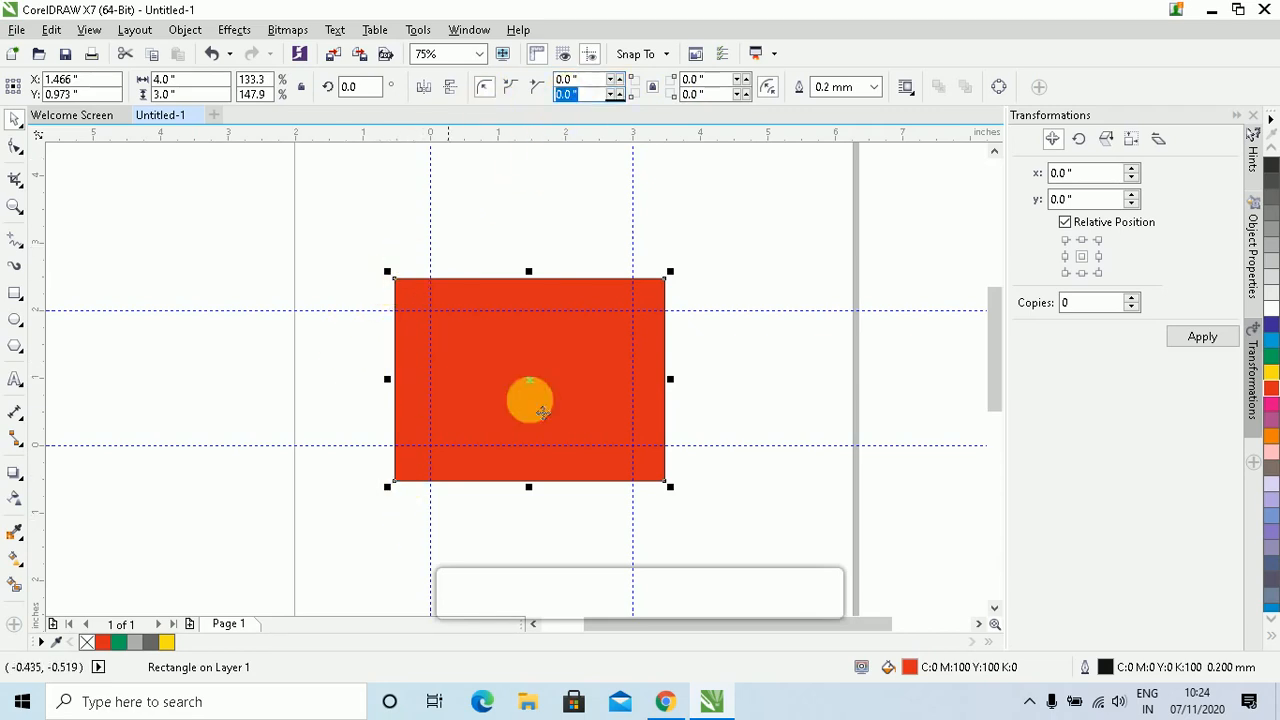
left_click(693, 97)
left_click(700, 94)
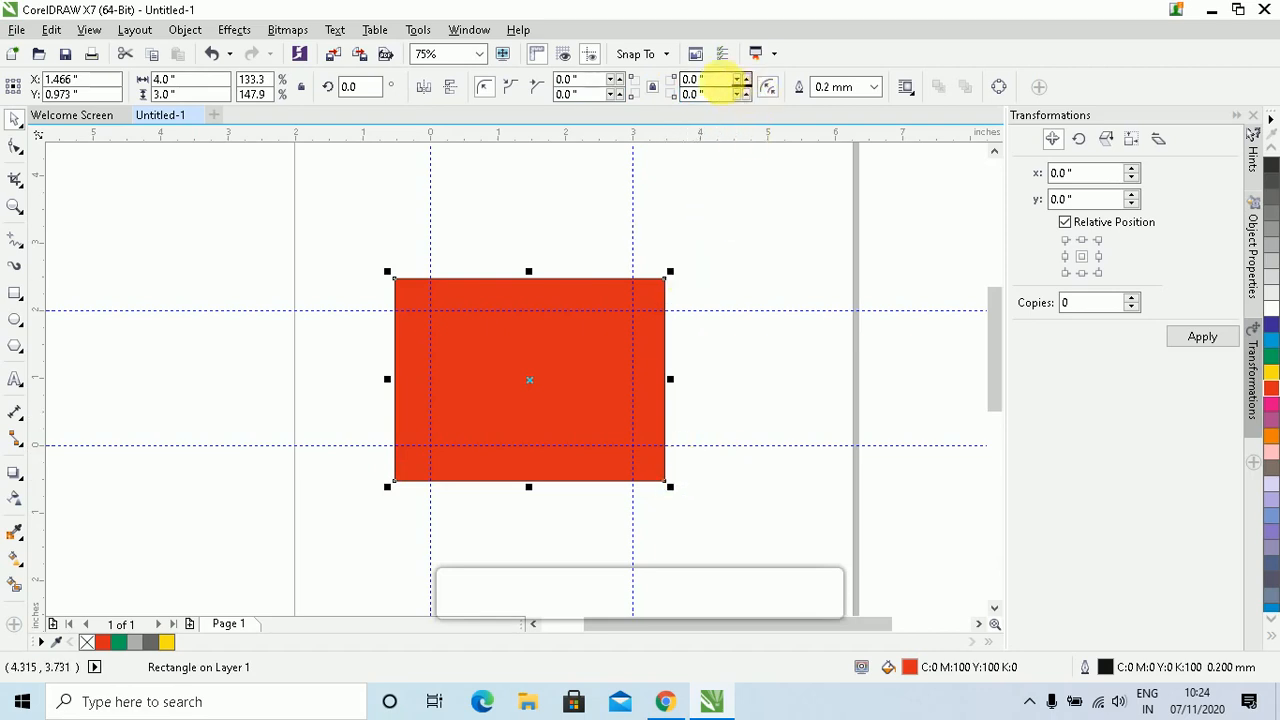
left_click(703, 80)
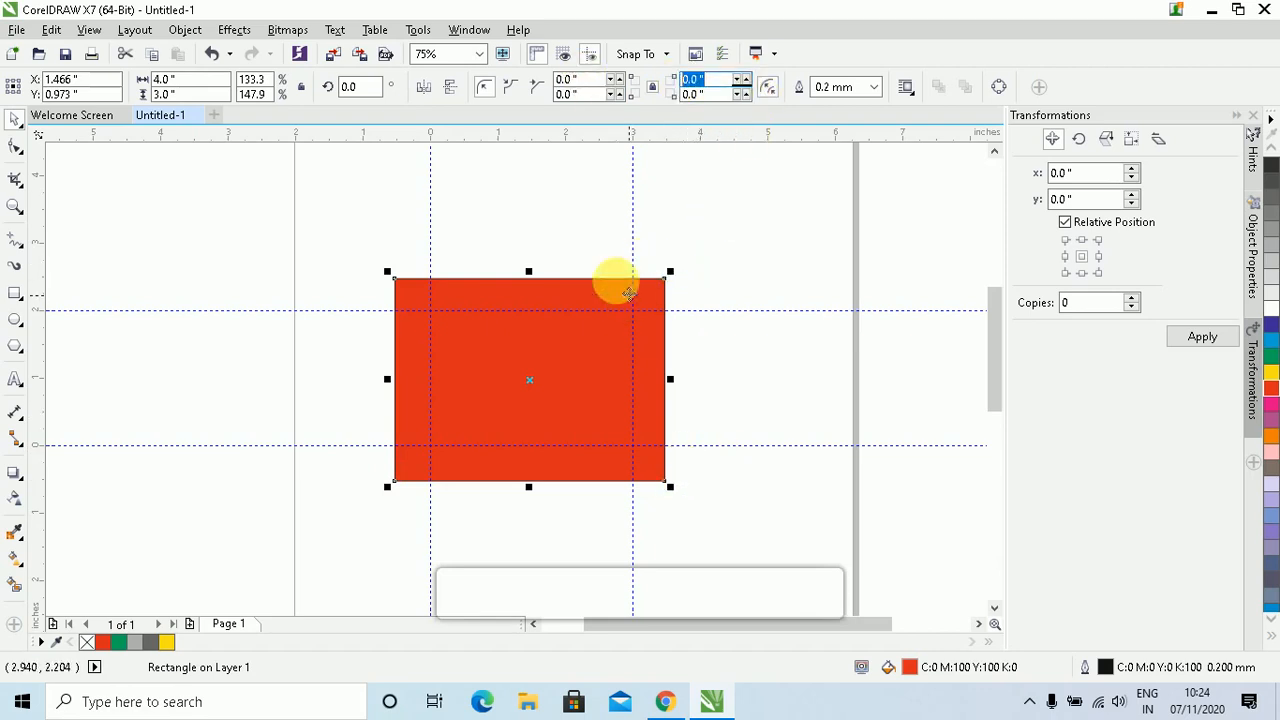
left_click(584, 80)
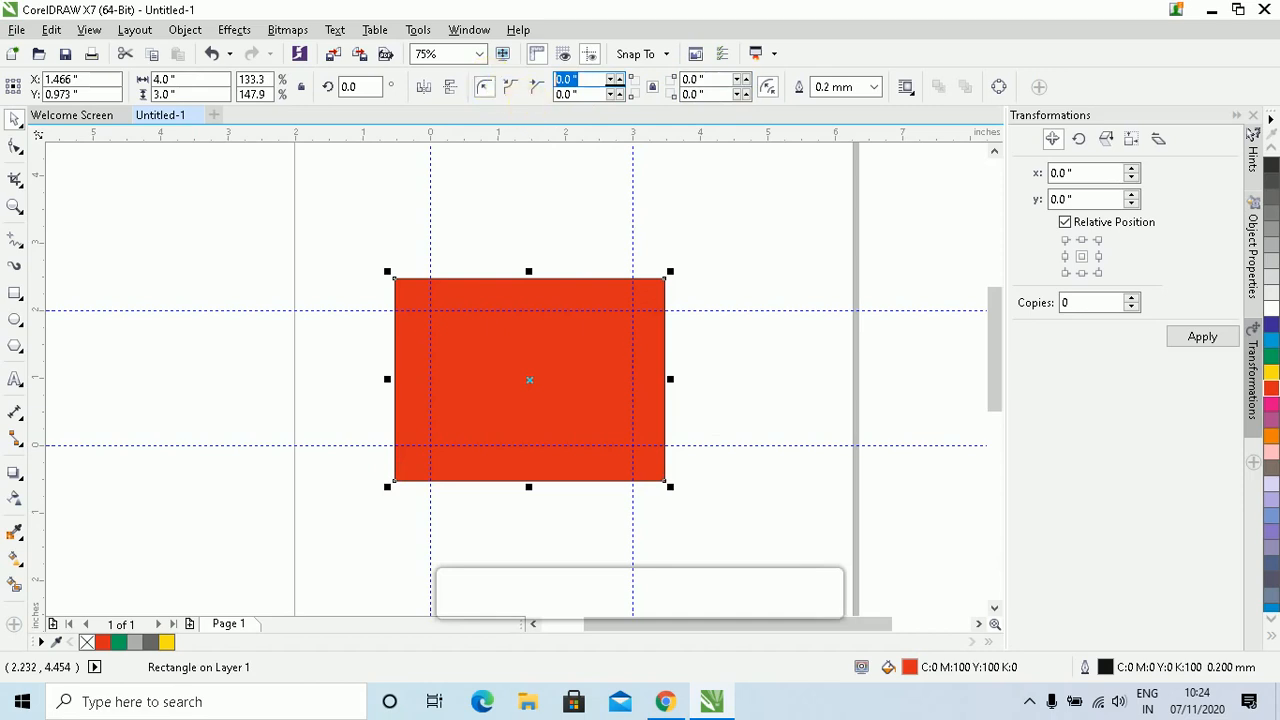
type("1")
key("Return")
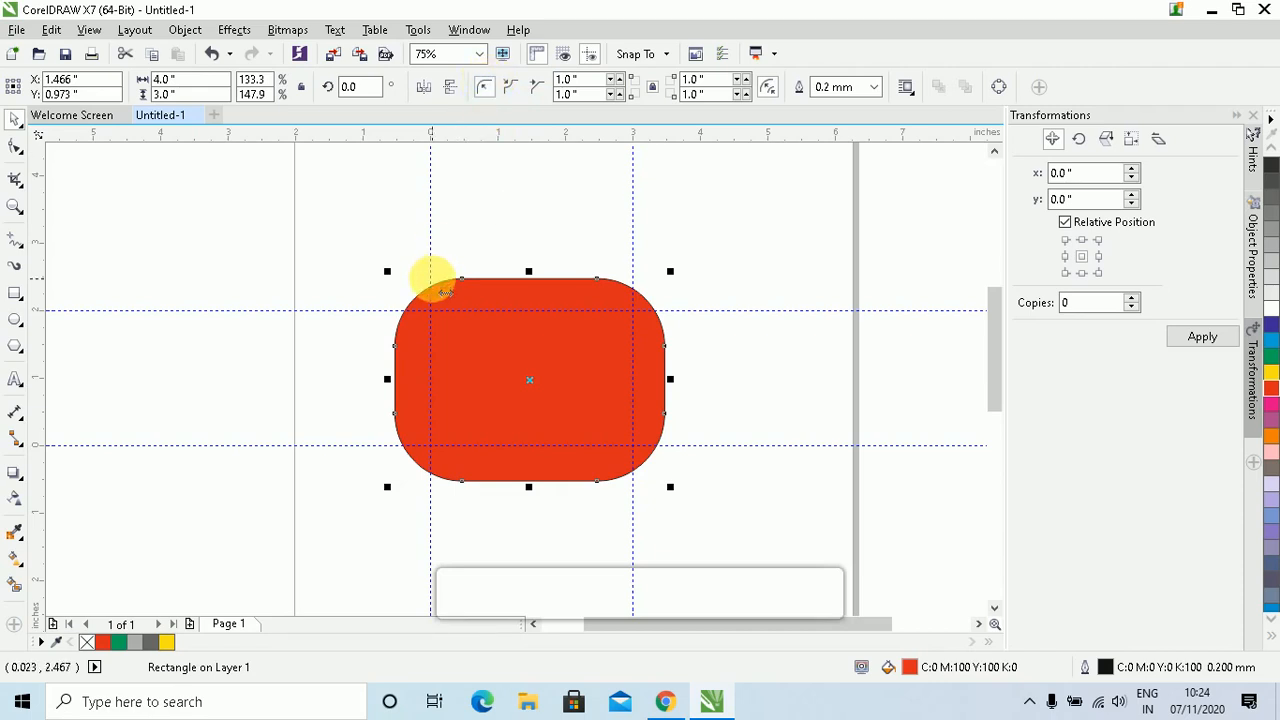
- Try the scalloped and chamfered styles on all four corners, and return to round corners
left_click(511, 88)
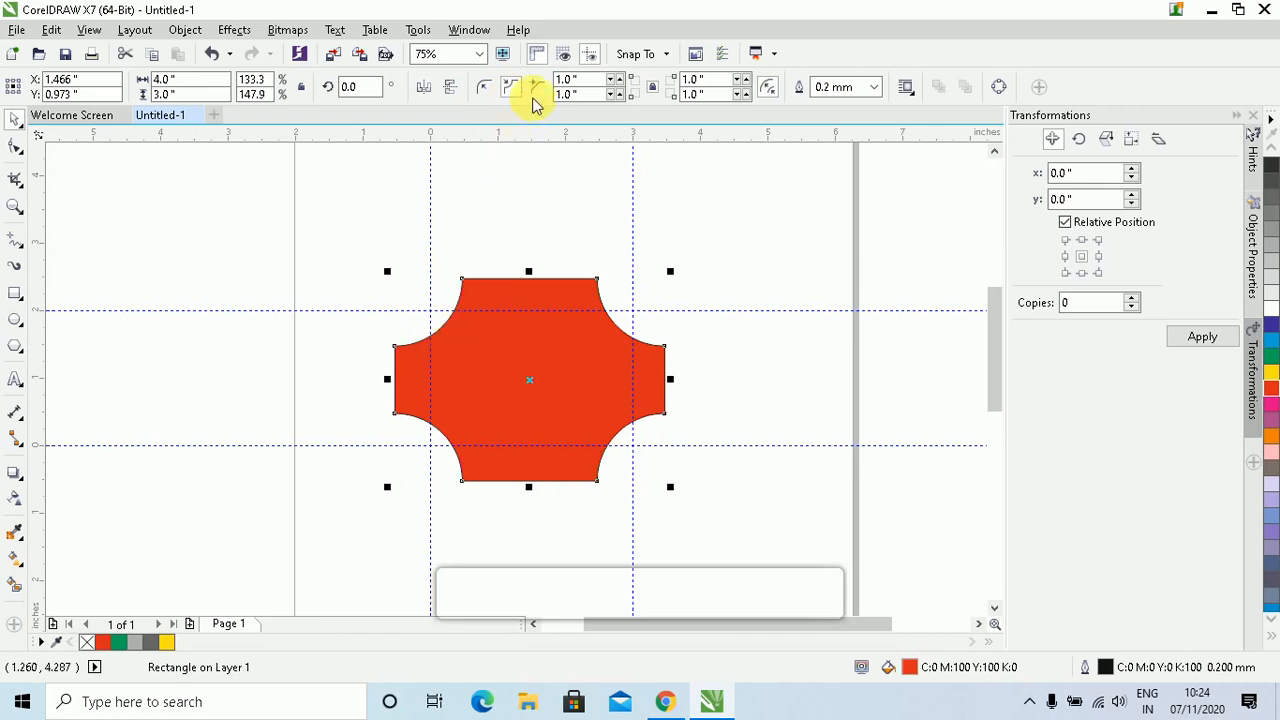
left_click(535, 89)
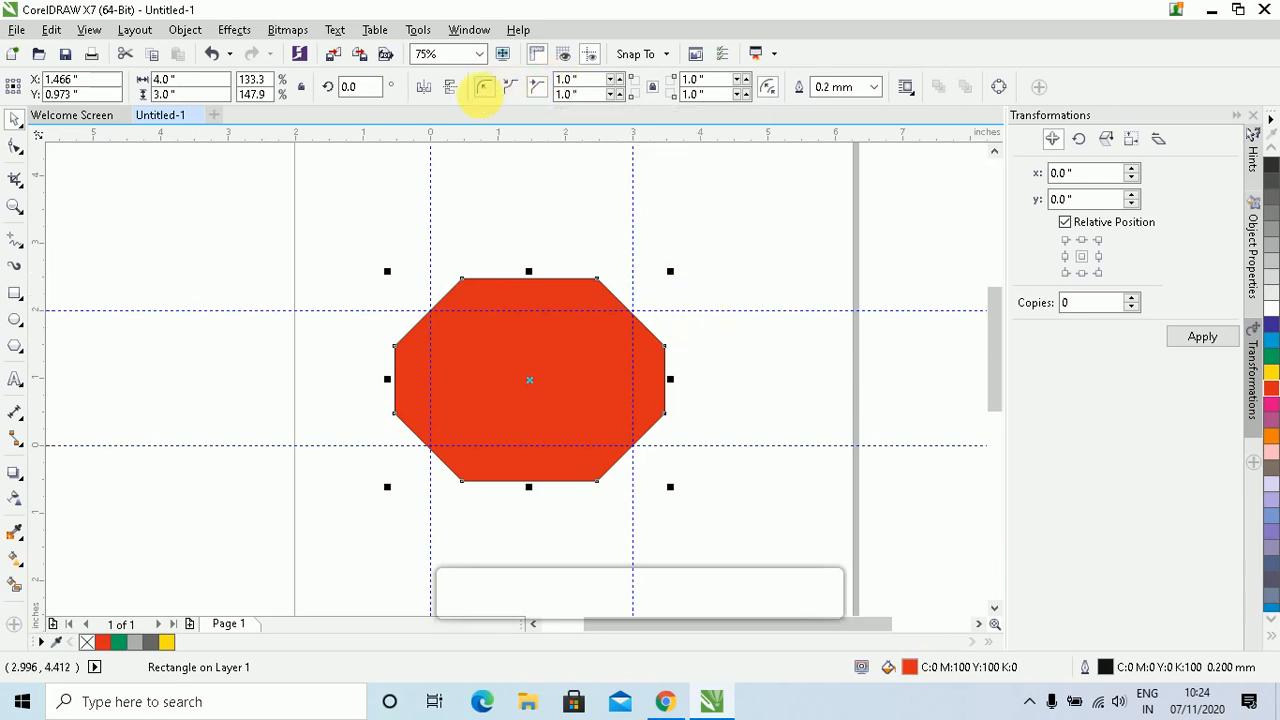
left_click(484, 88)
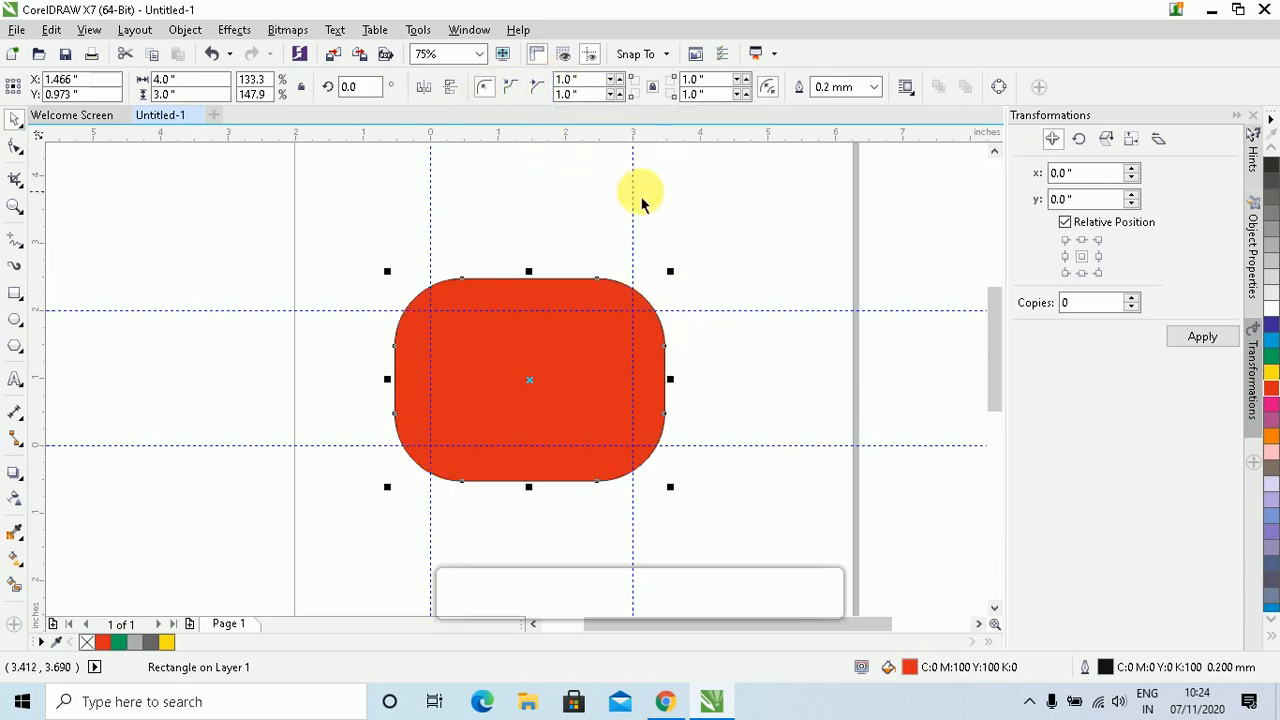
- Reset all four corner radii to 0 inches and unlink the corners for individual editing
double_click(598, 93)
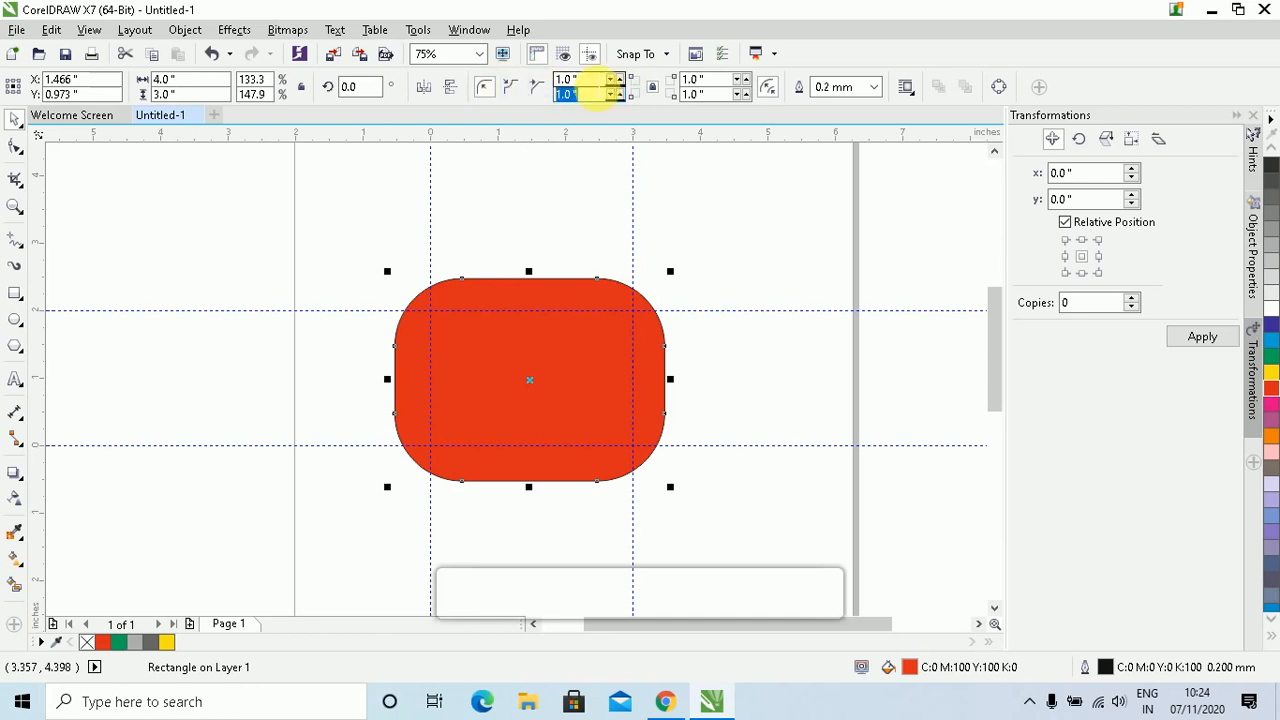
key("shift+Tab")
type("0")
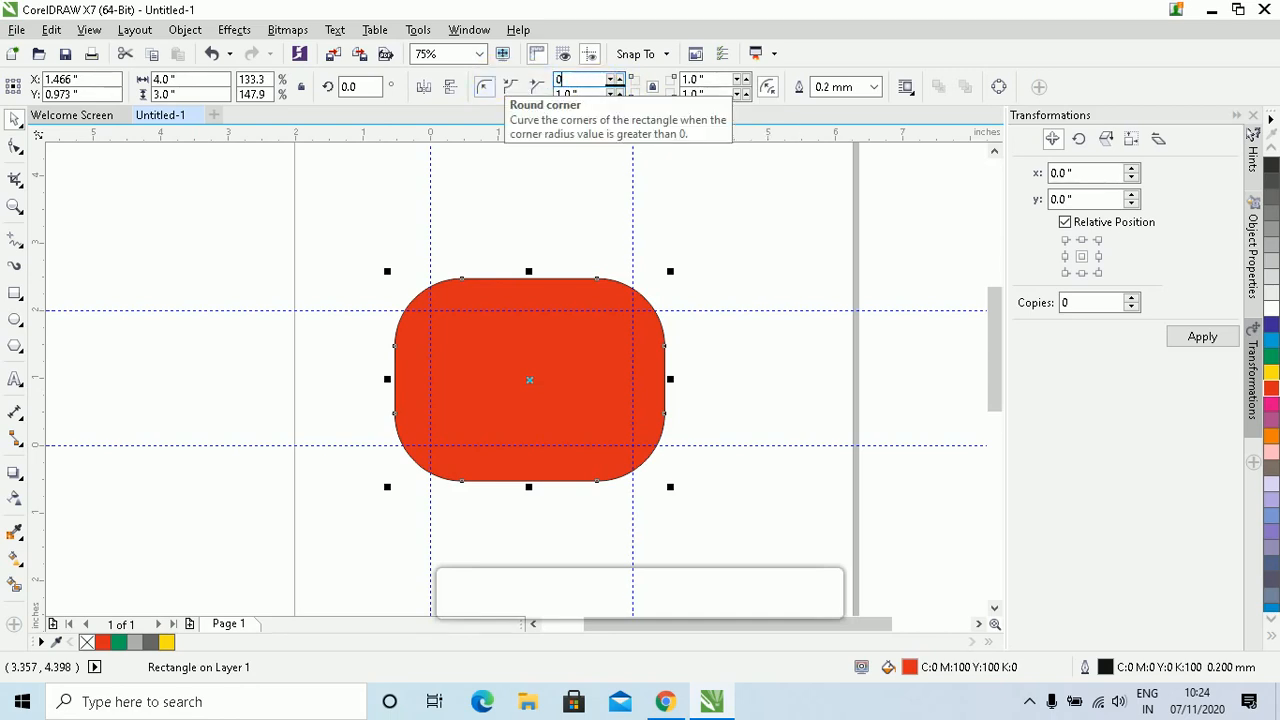
key("Return")
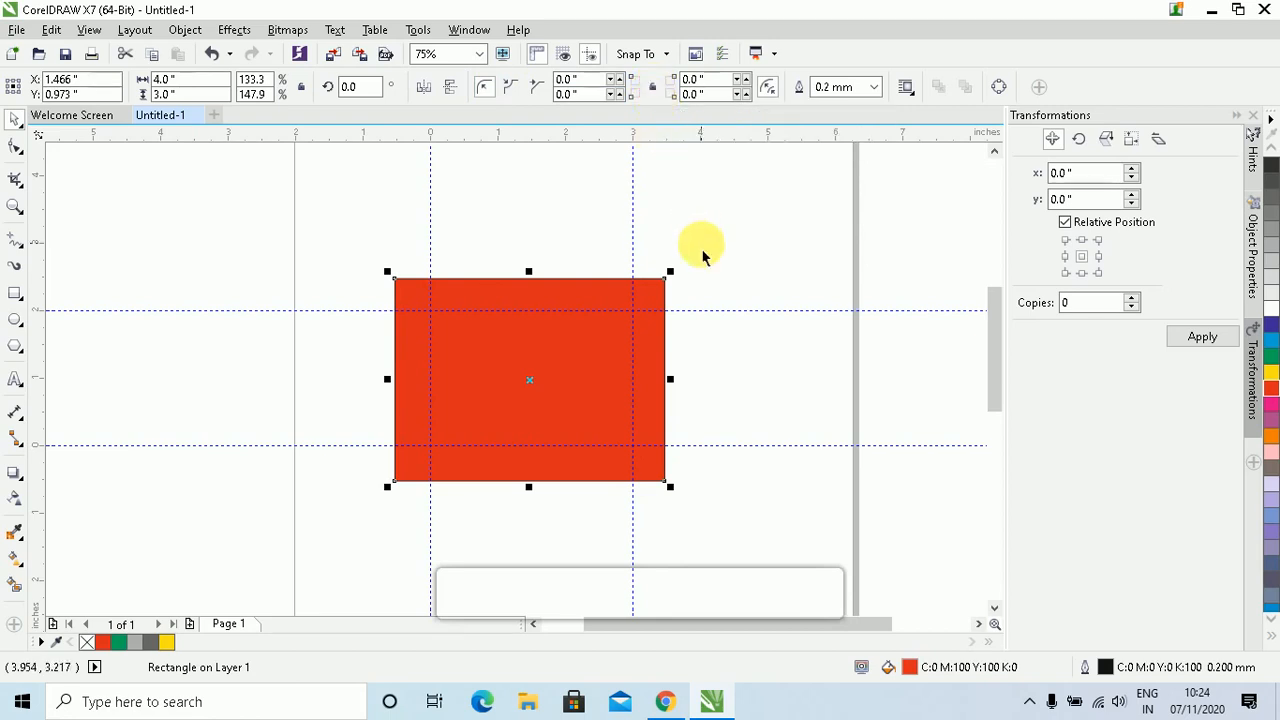
- Round only the rectangle's upper-left and lower-right corners with a radius of 1 inch each
double_click(590, 79)
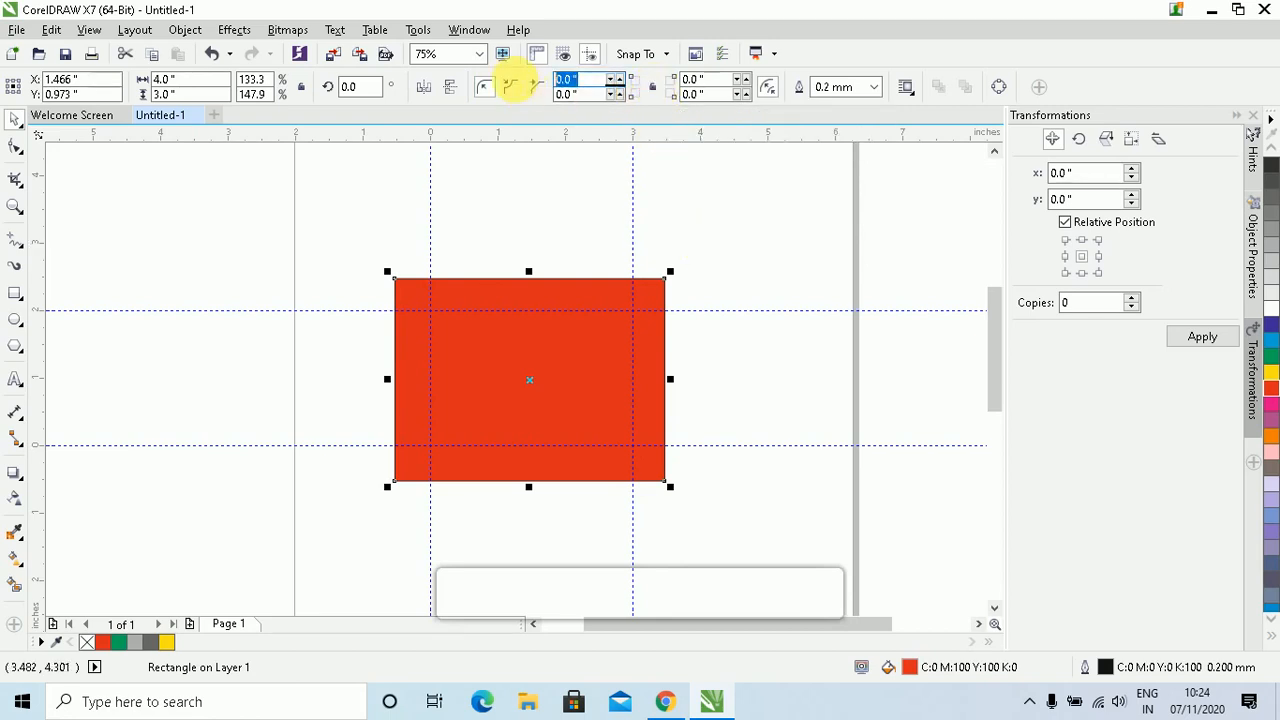
left_click(537, 86)
left_click(585, 79)
type("1")
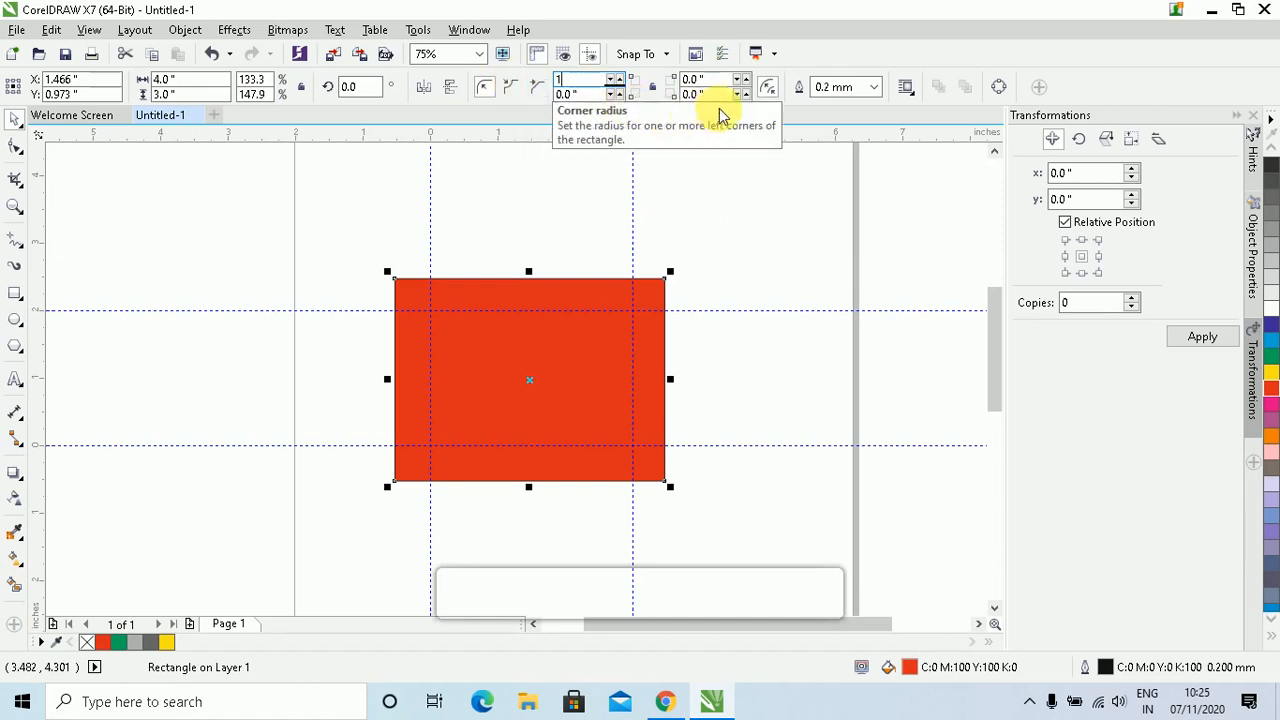
key("Return")
left_click(738, 96)
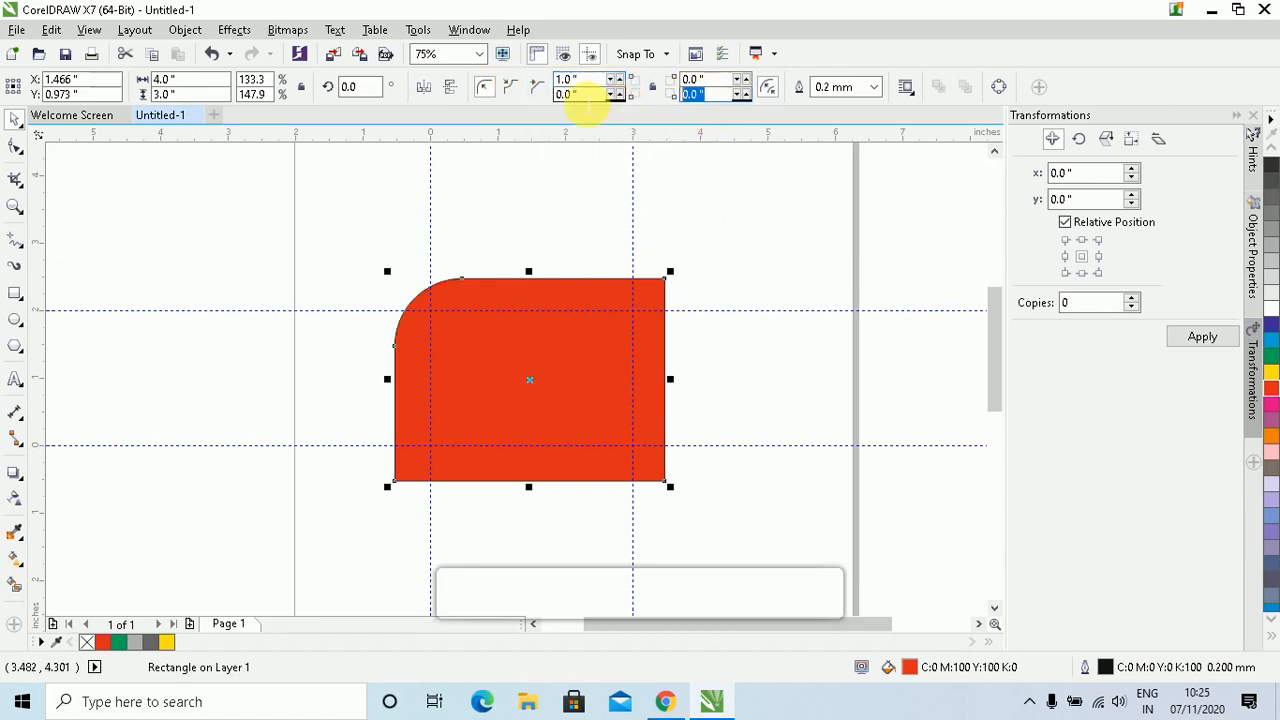
type("1")
key("Return")
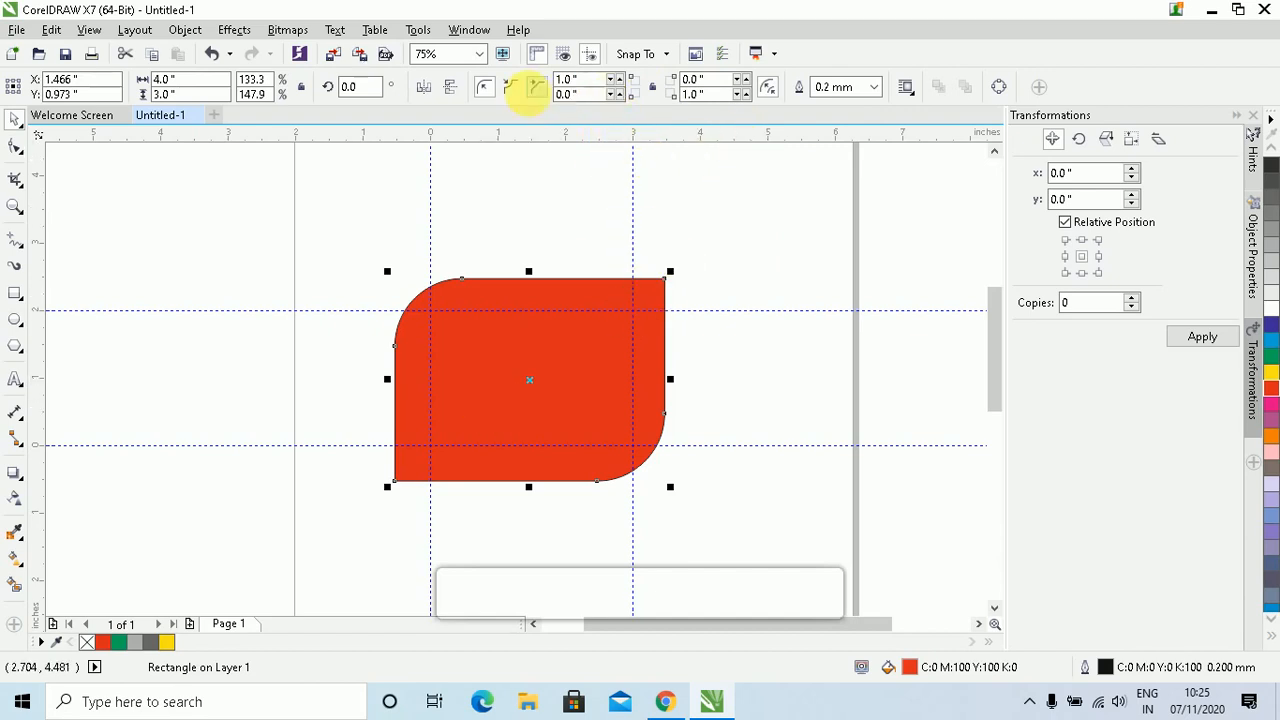
- Try scalloped and chamfered shapes on the two diagonally opposite corners, ending with the round style
left_click(510, 88)
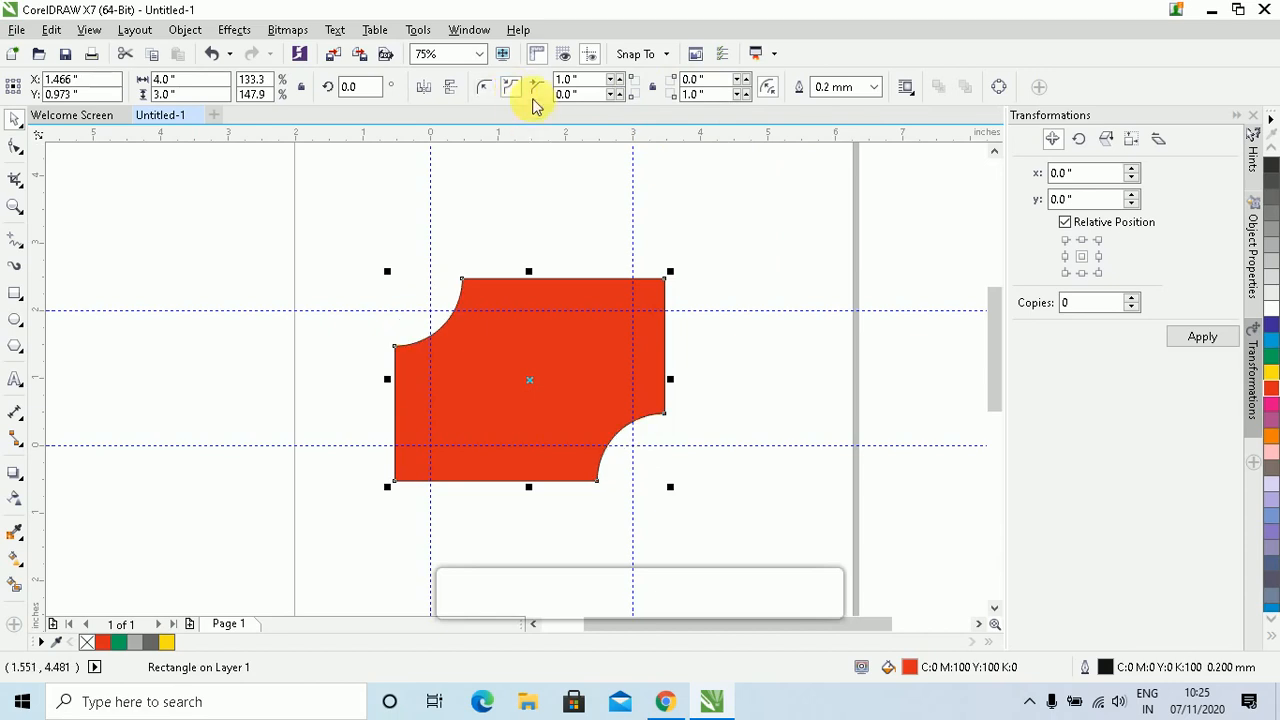
left_click(537, 88)
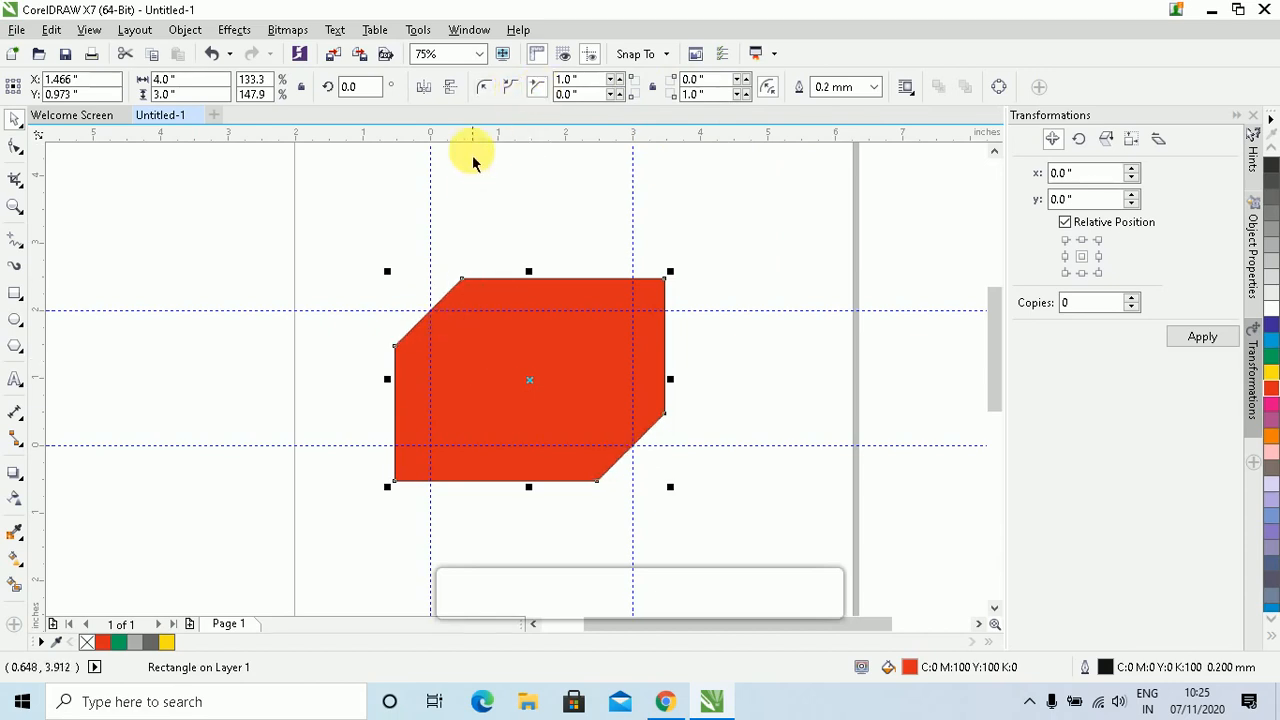
left_click(483, 88)
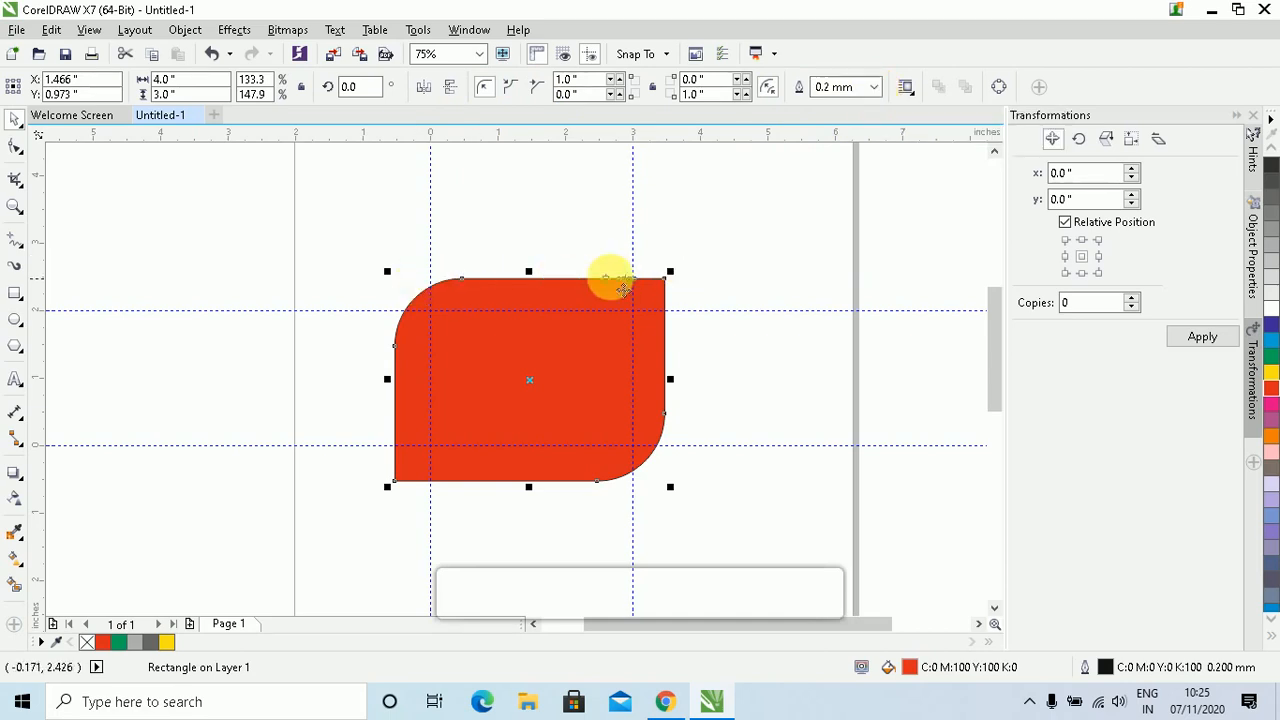
- Try preset outline widths of 4.0 mm, 10.0 mm and 1.0 mm on the rectangle
left_click(874, 87)
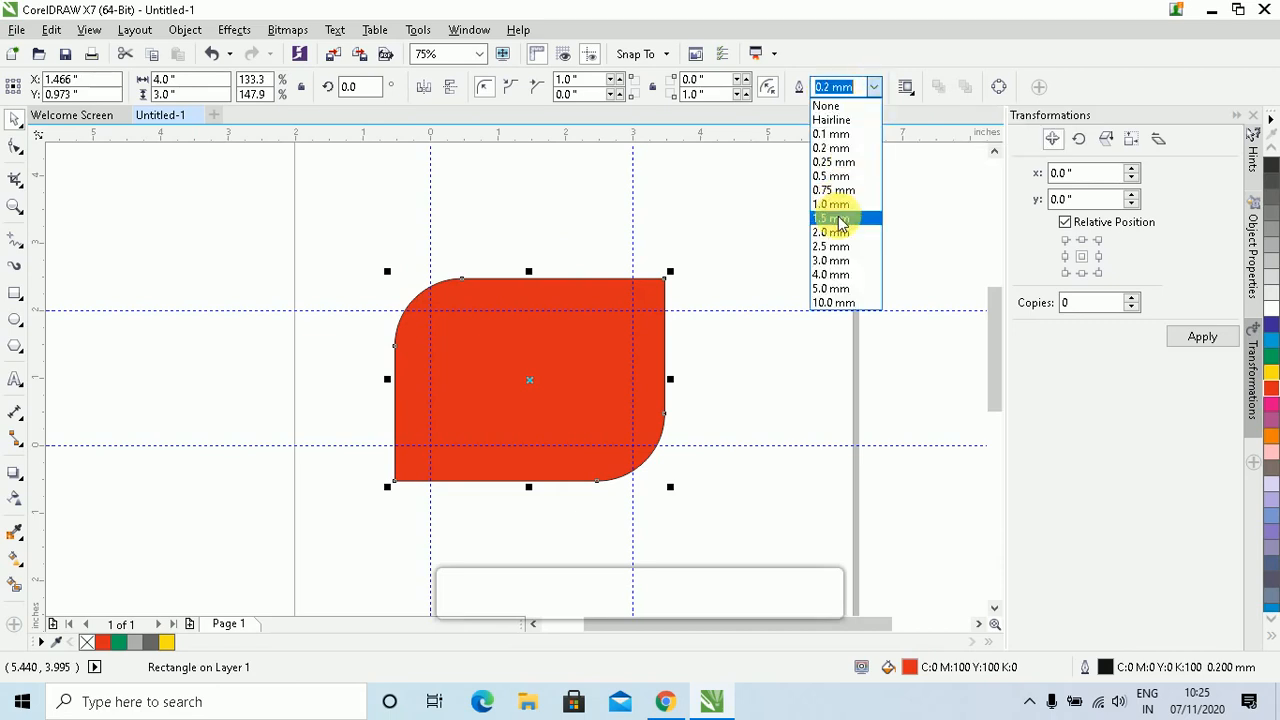
key("Escape")
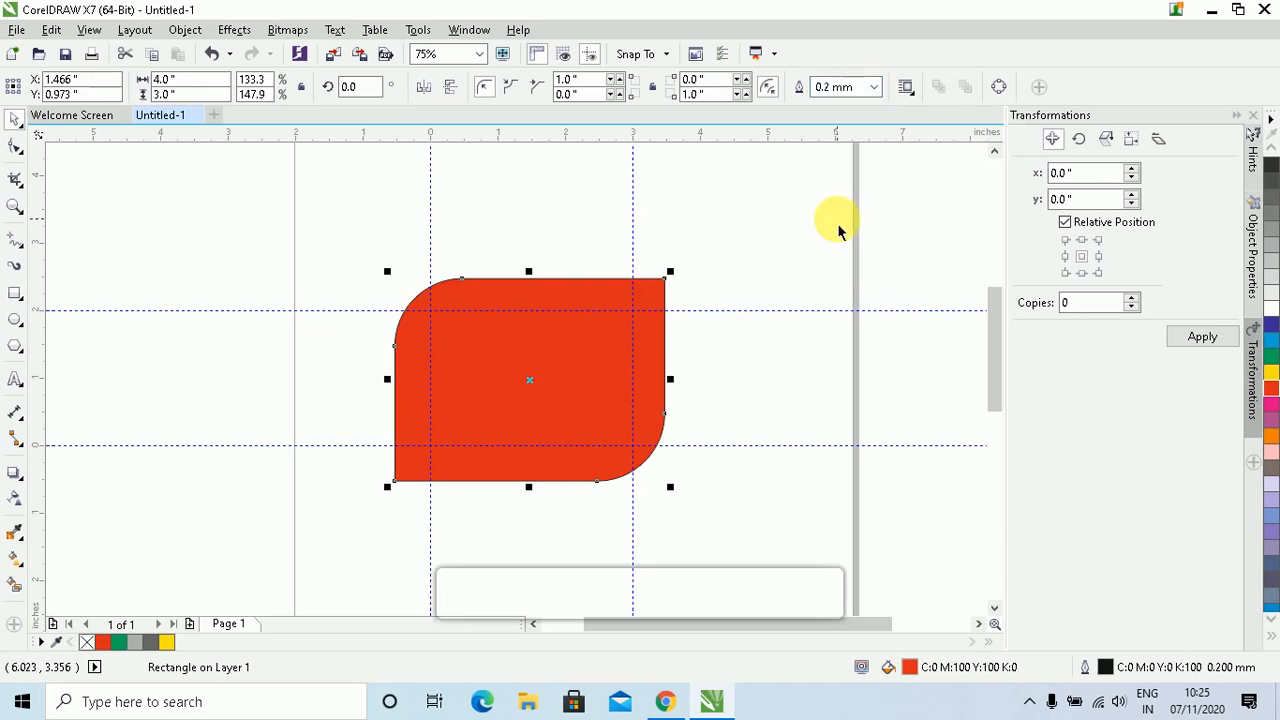
left_click(873, 87)
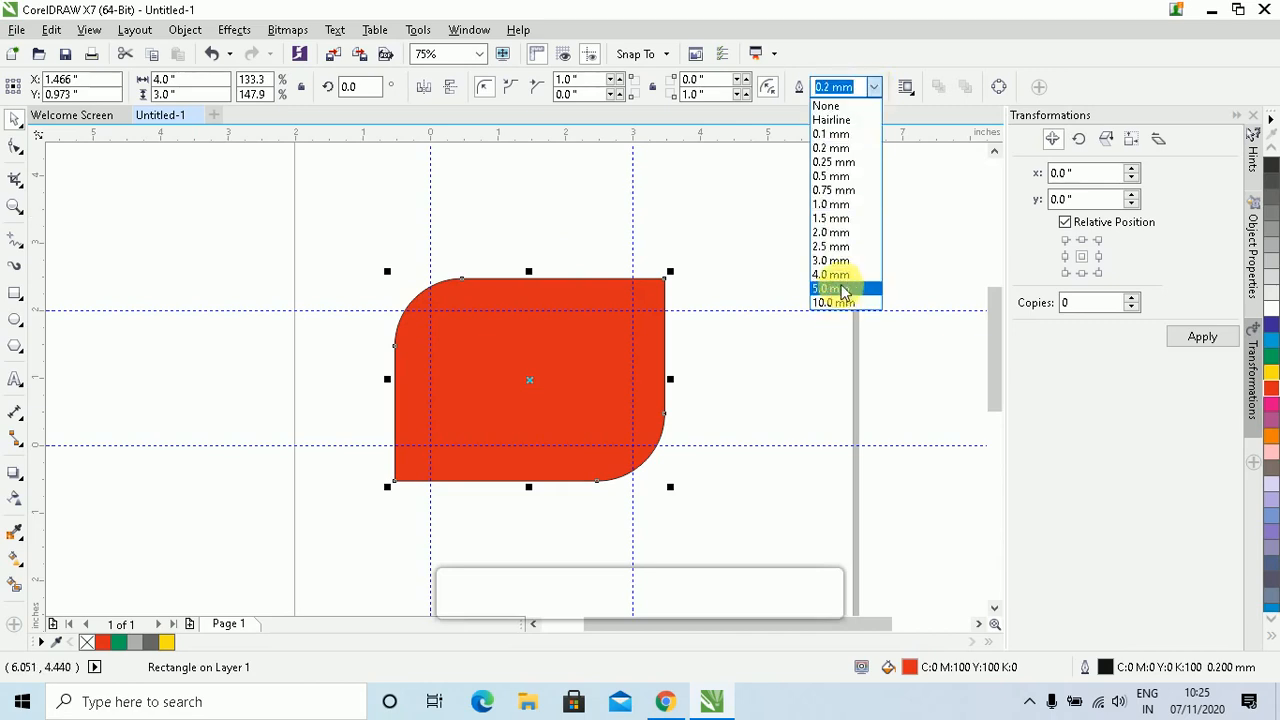
key("Escape")
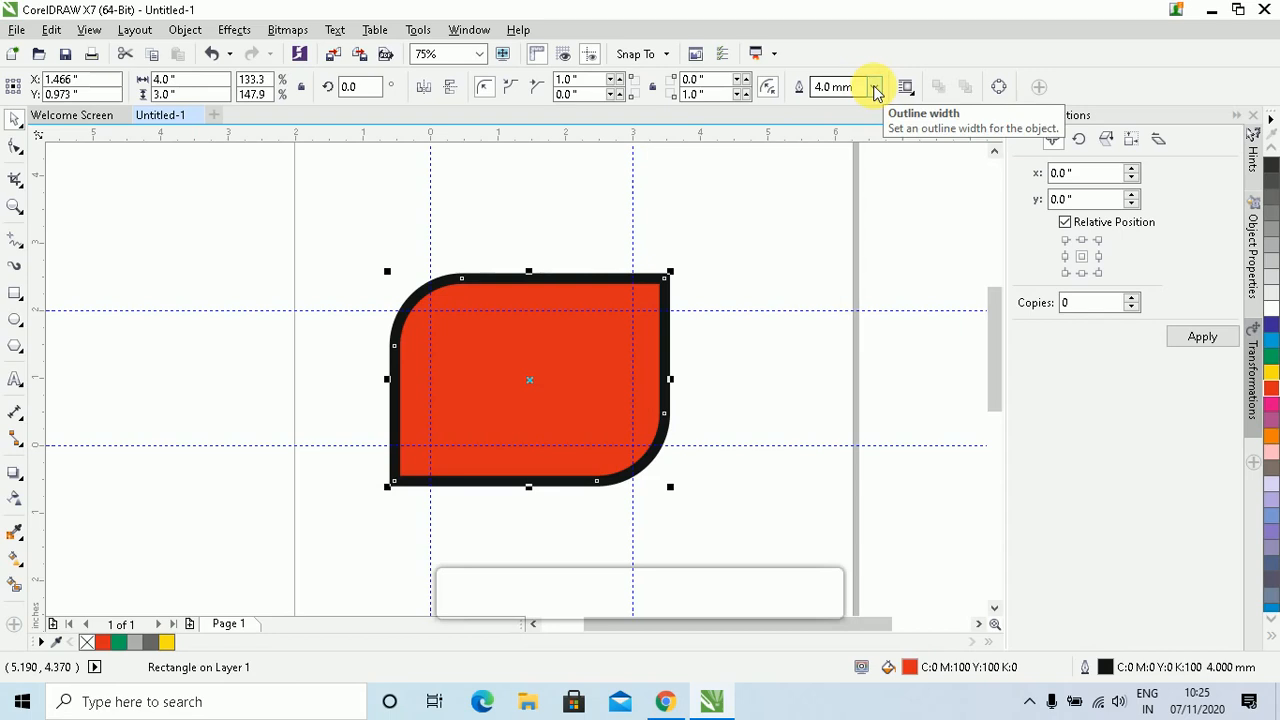
left_click(873, 87)
left_click(832, 301)
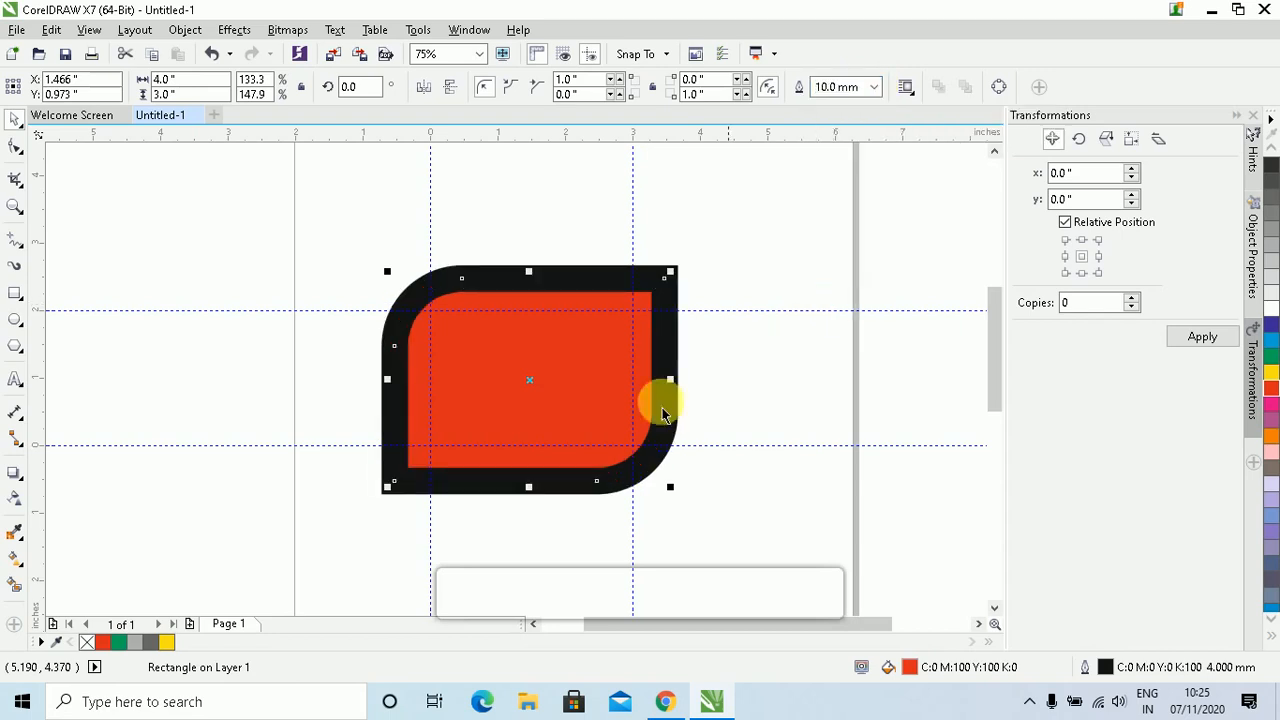
left_click(874, 87)
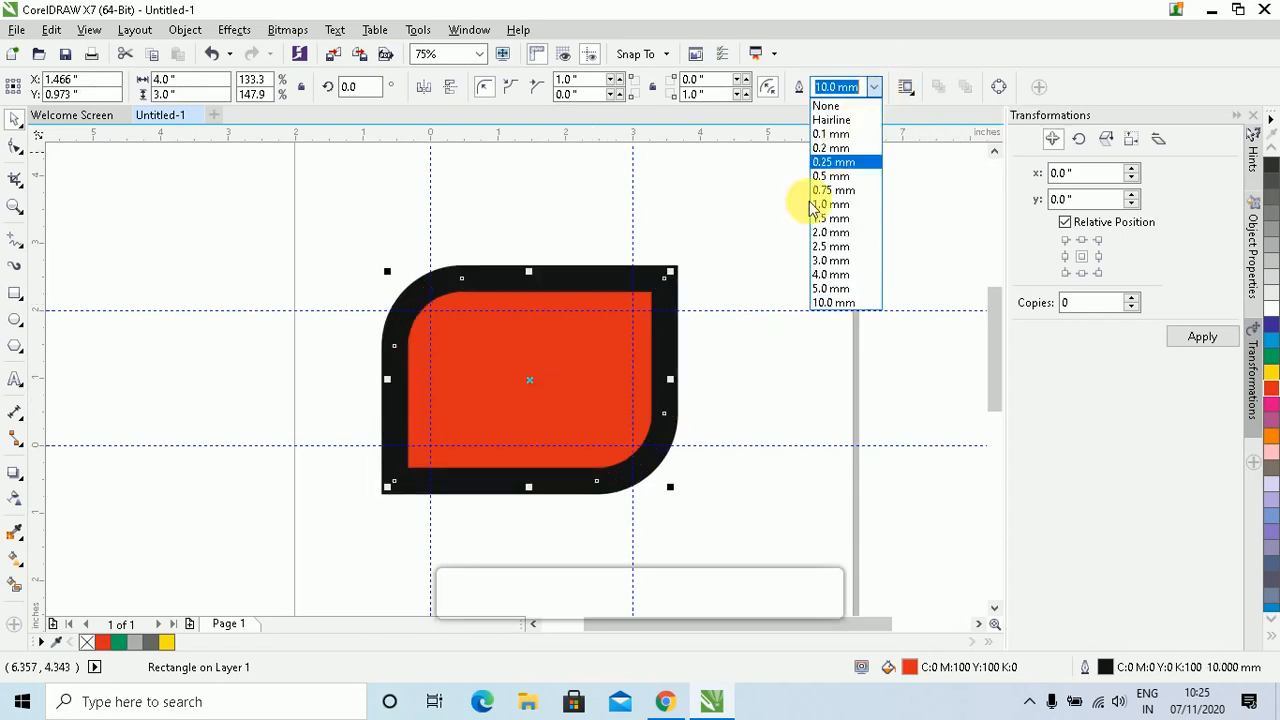
left_click(806, 214)
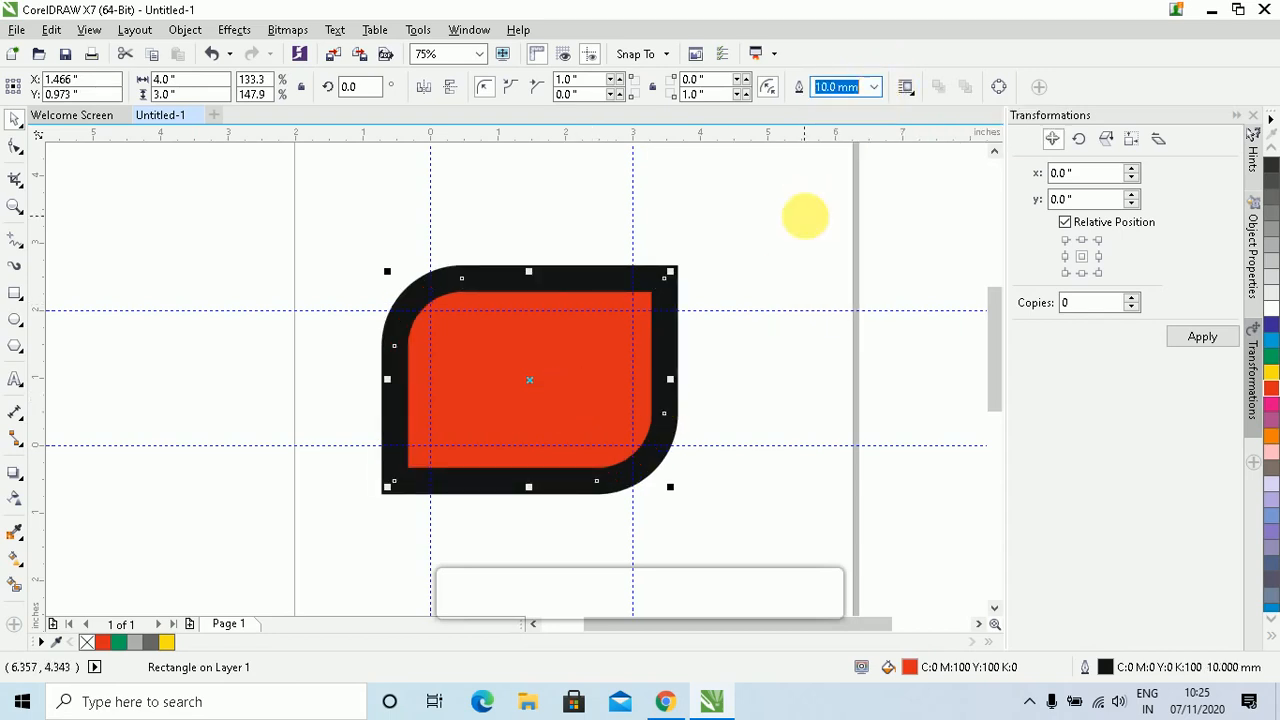
left_click(875, 88)
left_click(835, 203)
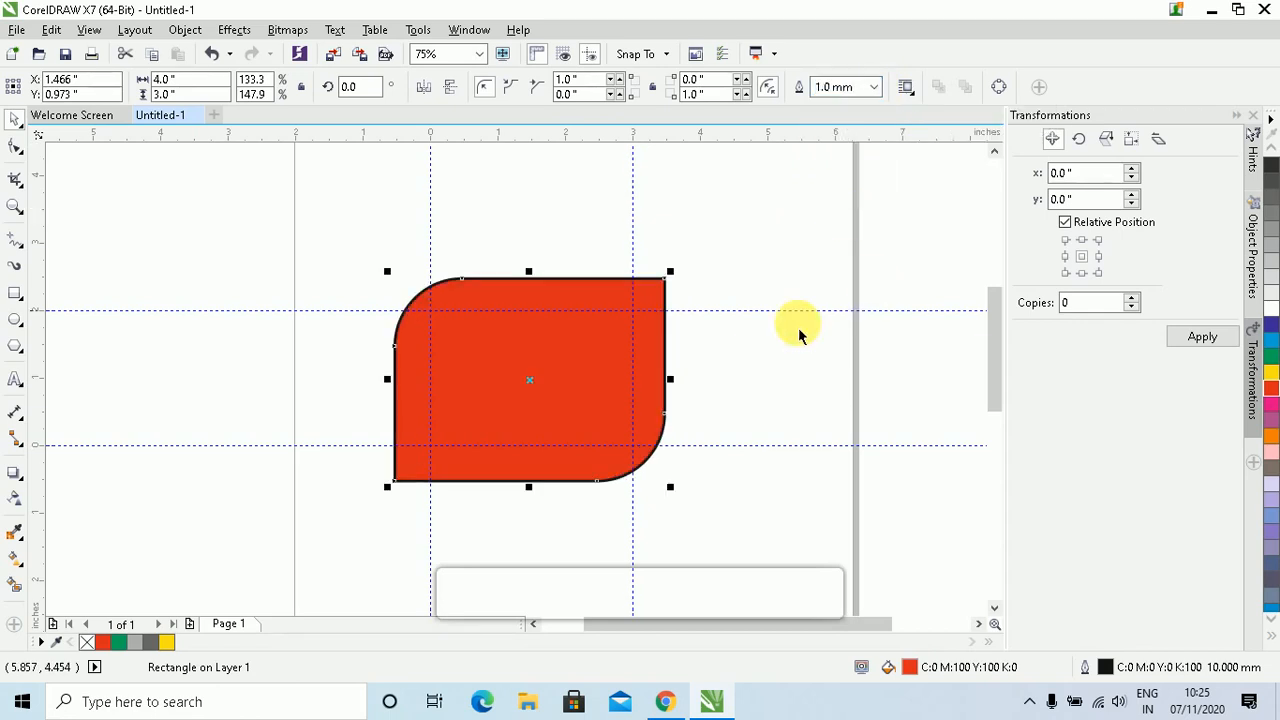
- Try a custom outline width of 12 mm on the rectangle and finally set the width to 2.0 mm
left_click(833, 88)
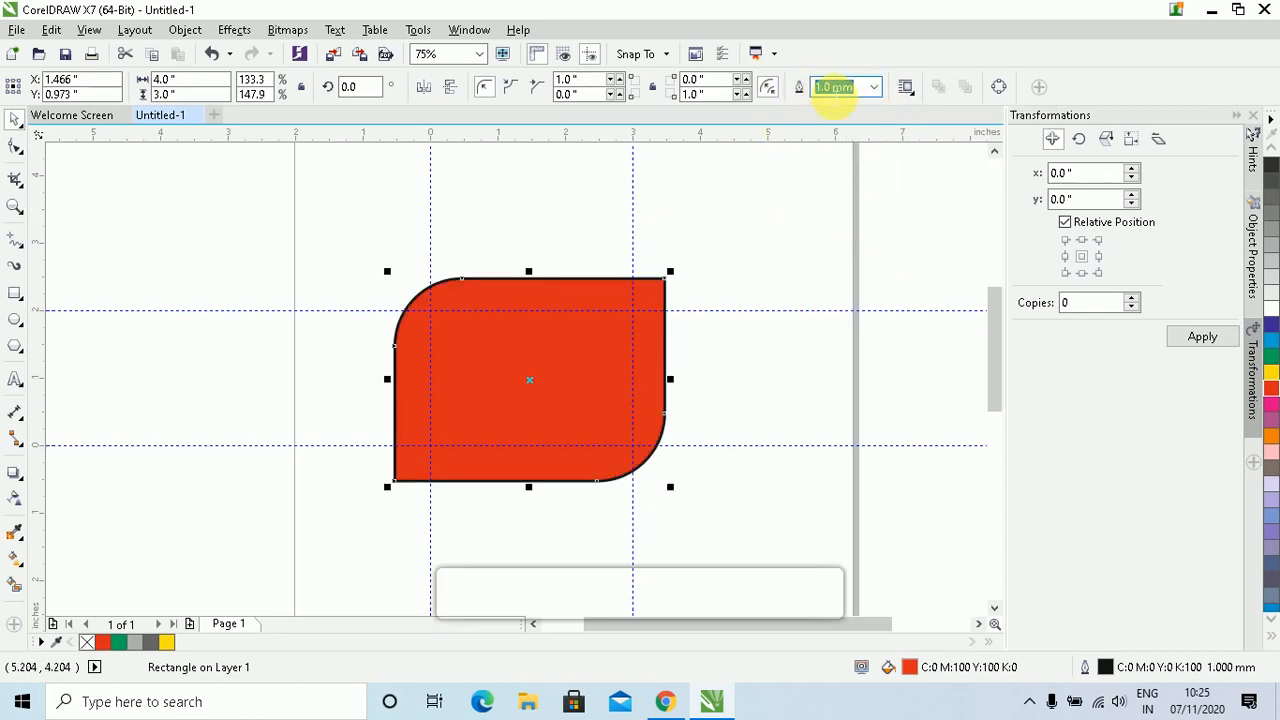
type("12")
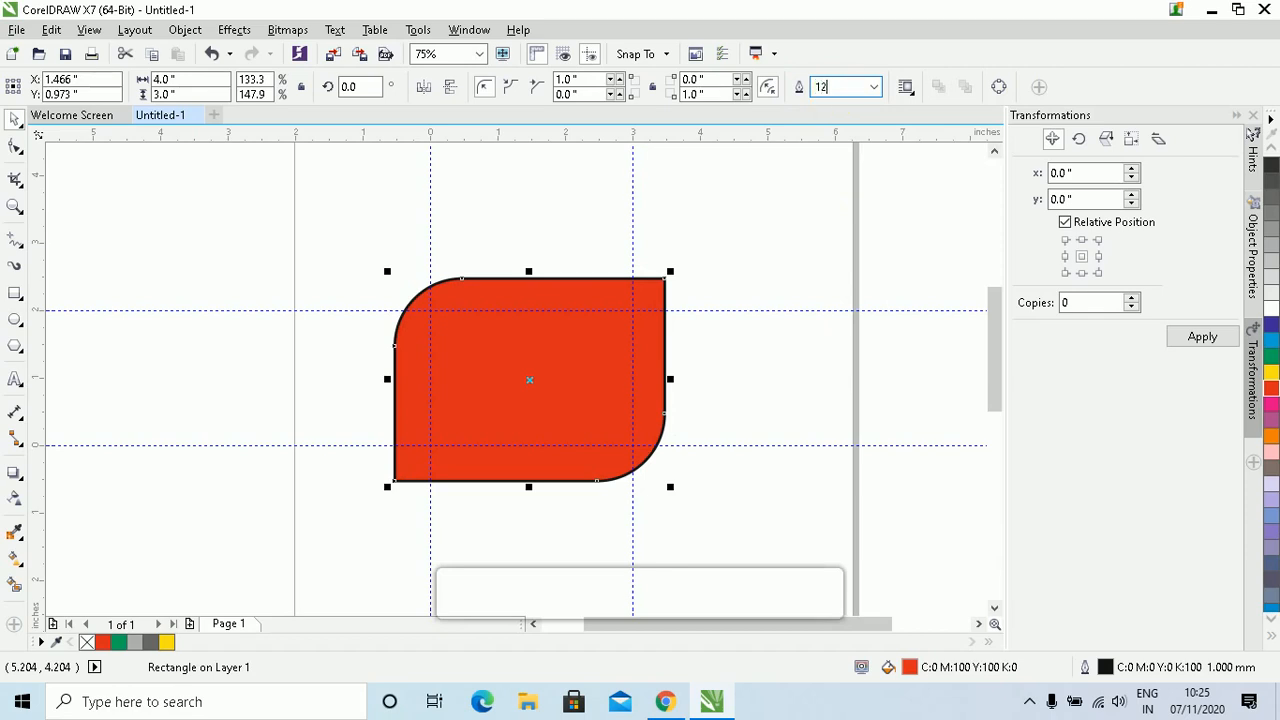
key("Return")
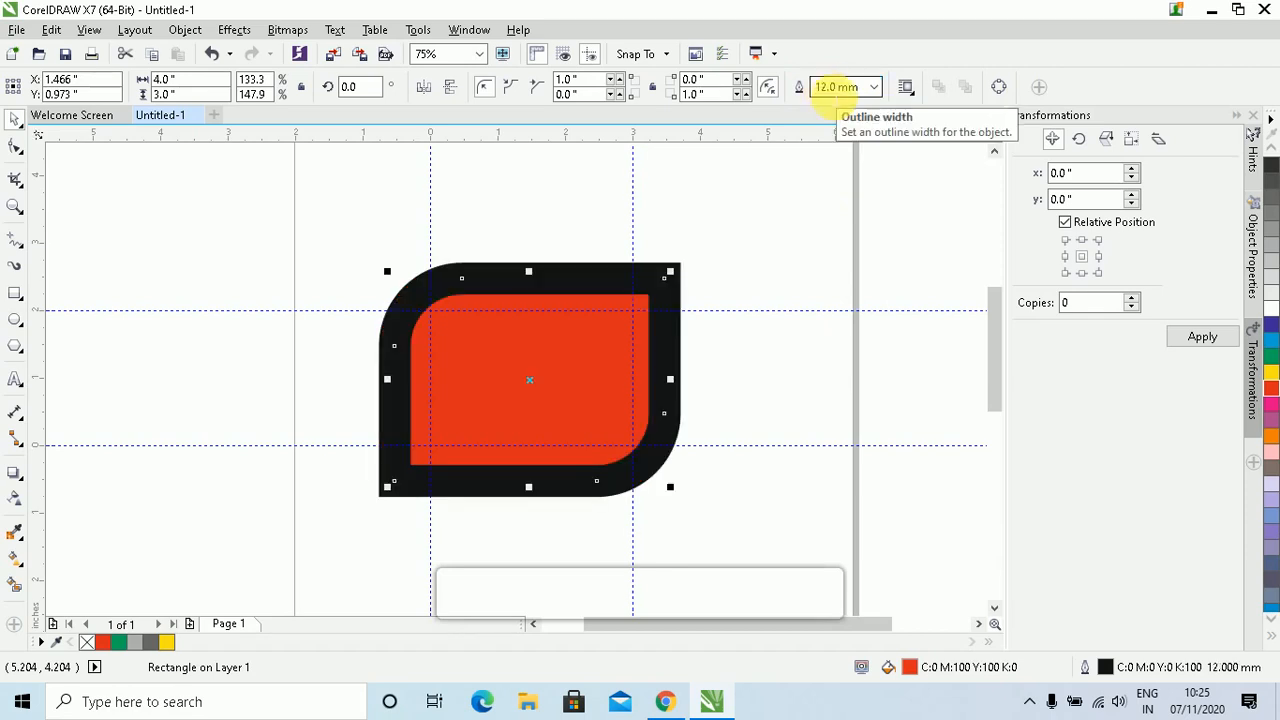
left_click(876, 88)
left_click(829, 237)
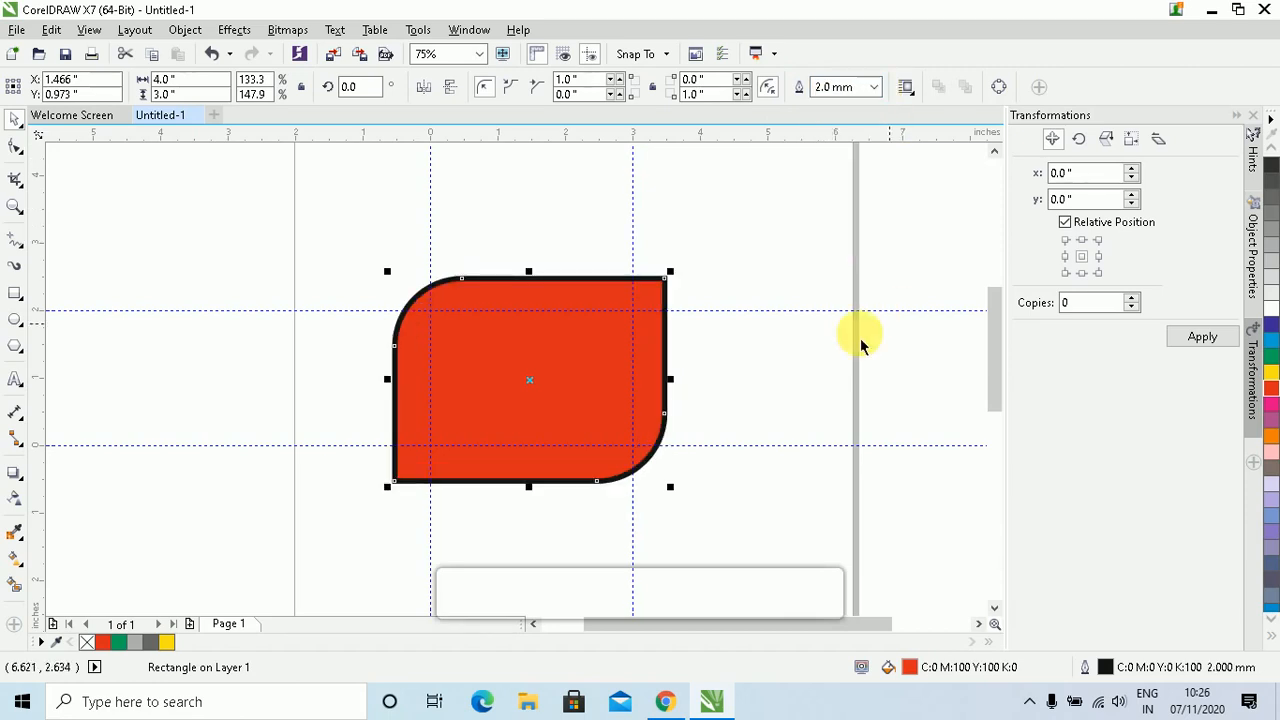
- Try a cyan fill, colour the rectangle's outline green (C:100 M:0 Y:100 K:0) and set the fill back to red
left_click(1272, 345)
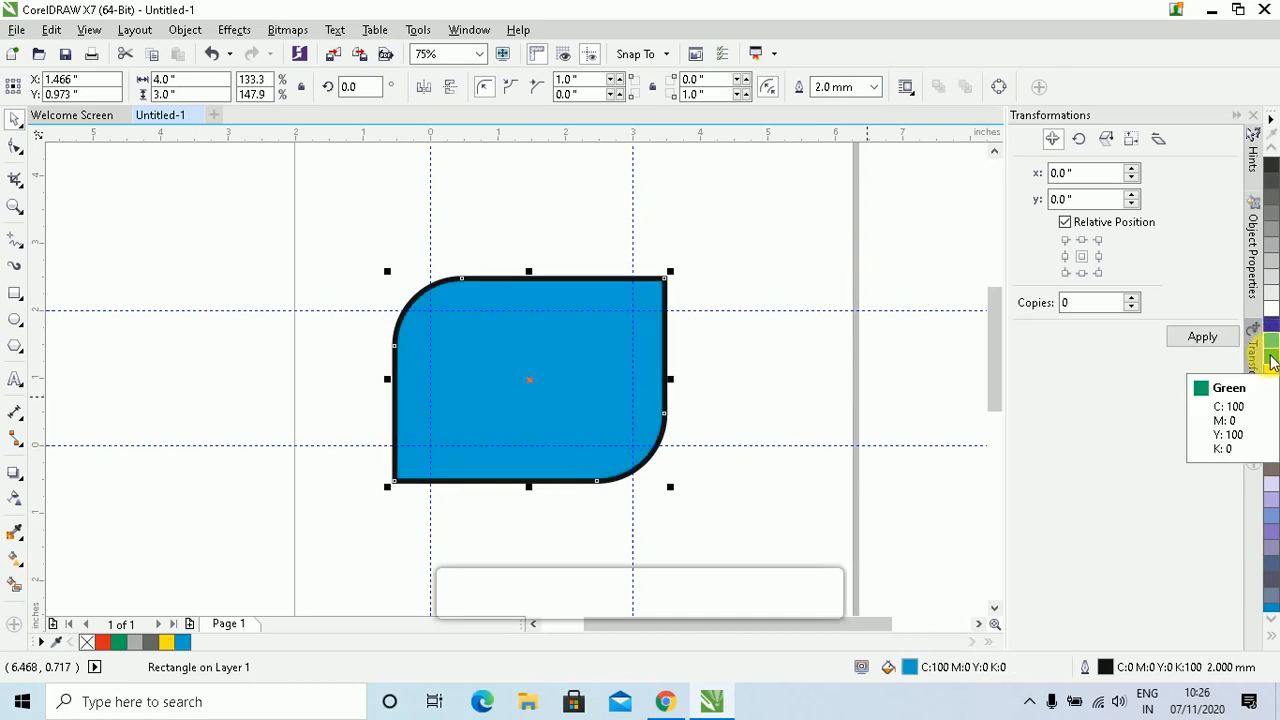
right_click(1272, 362)
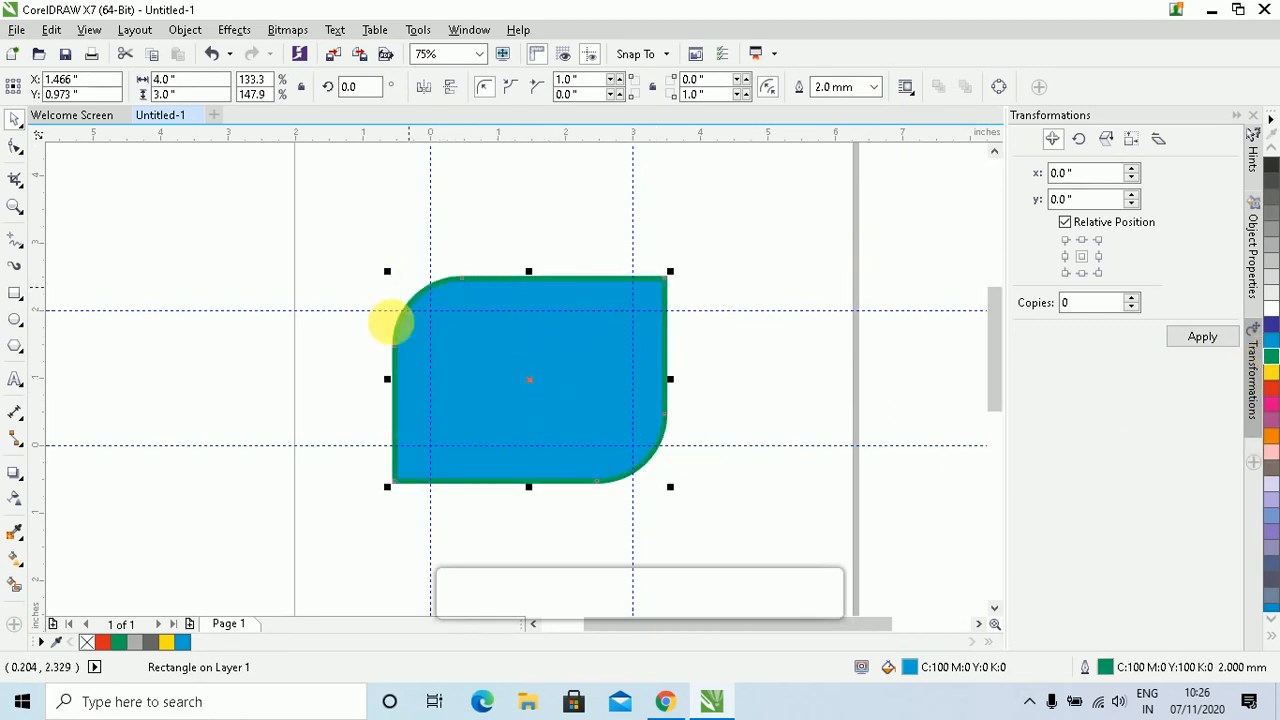
left_click(1272, 390)
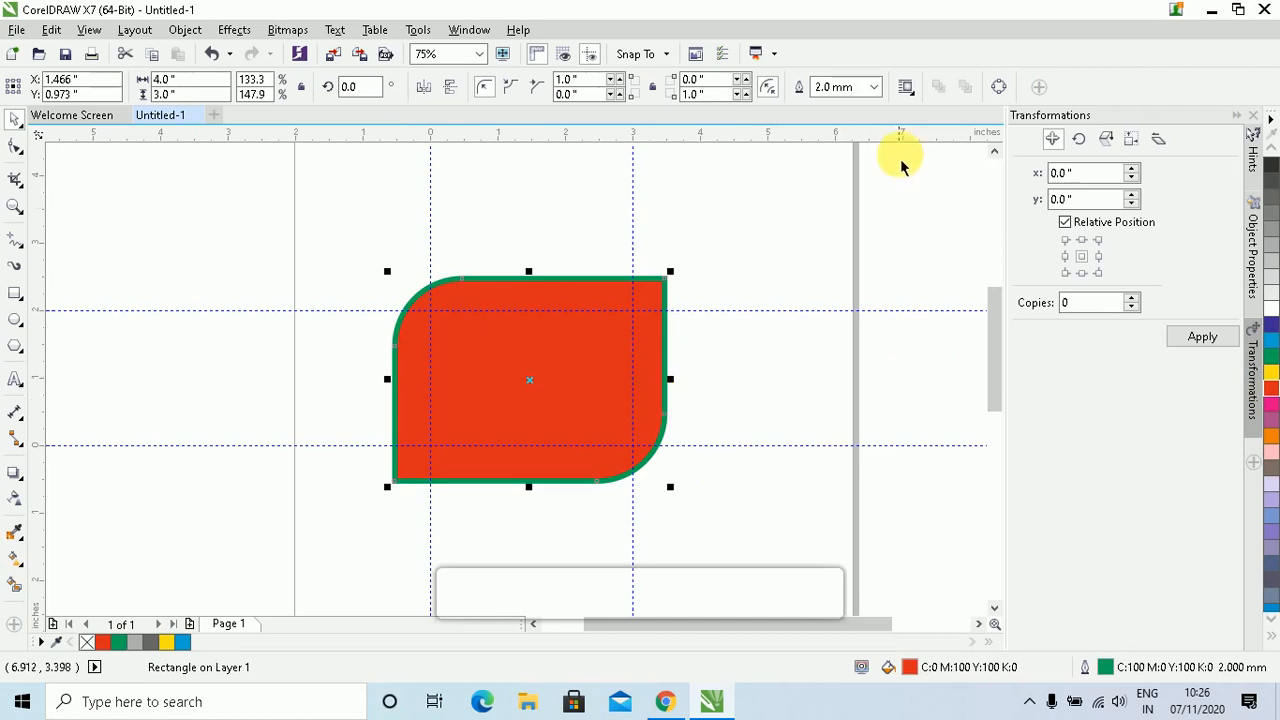
- Show the text wrapping styles available for the red rectangle and leave them unchanged
left_click(913, 96)
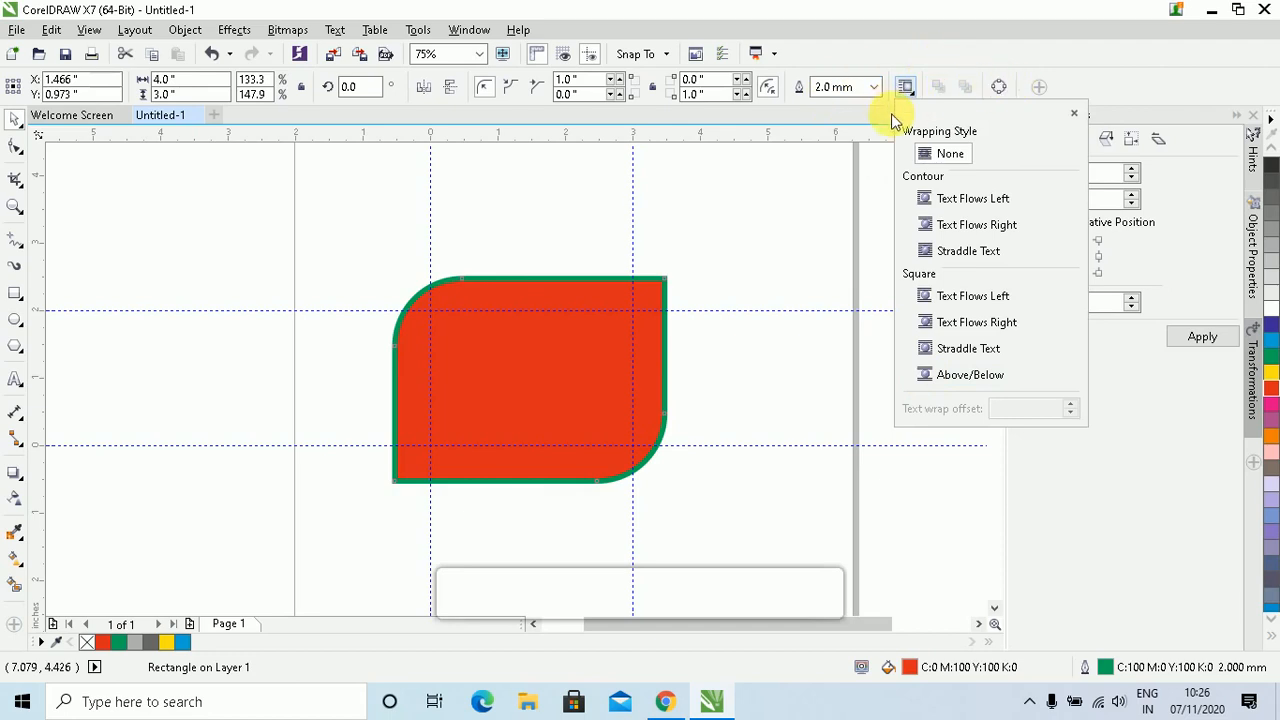
left_click(804, 170)
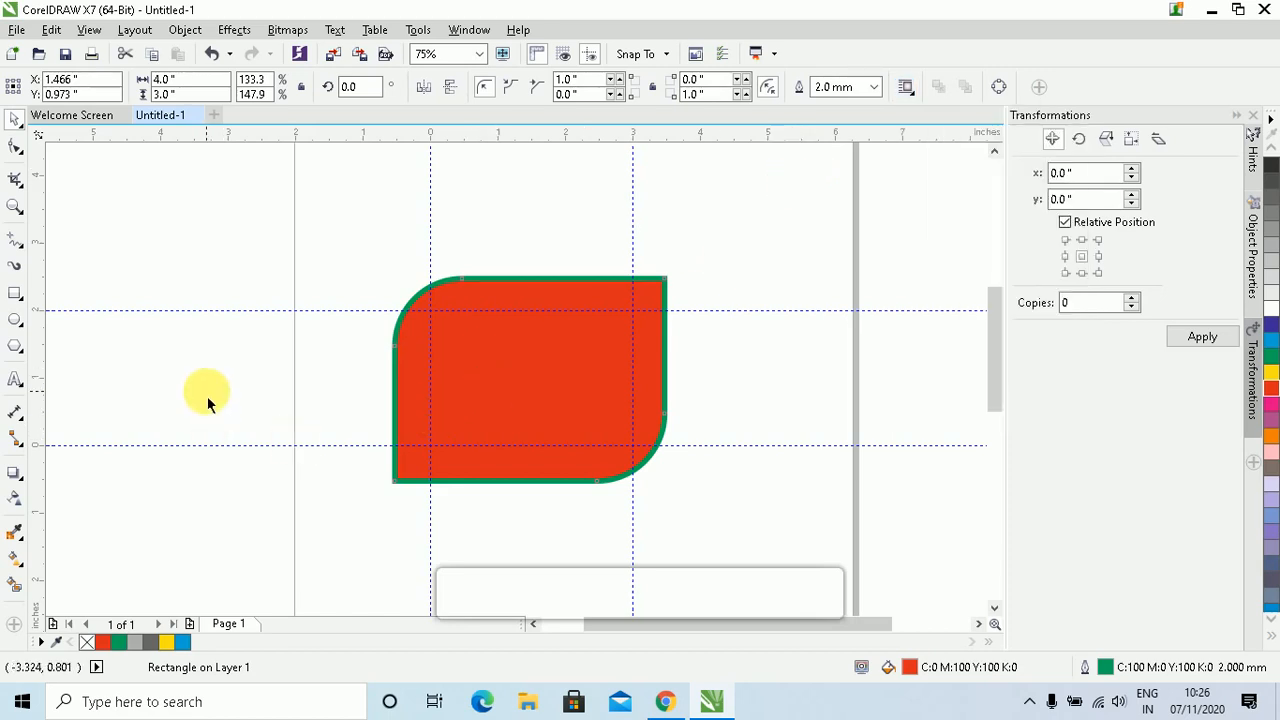
- Move the red rectangle to the page's upper-right area, scale it to about 3.19 x 2.39 inches and fit the page in view
scroll(271, 343, "down", 1)
left_click(413, 375)
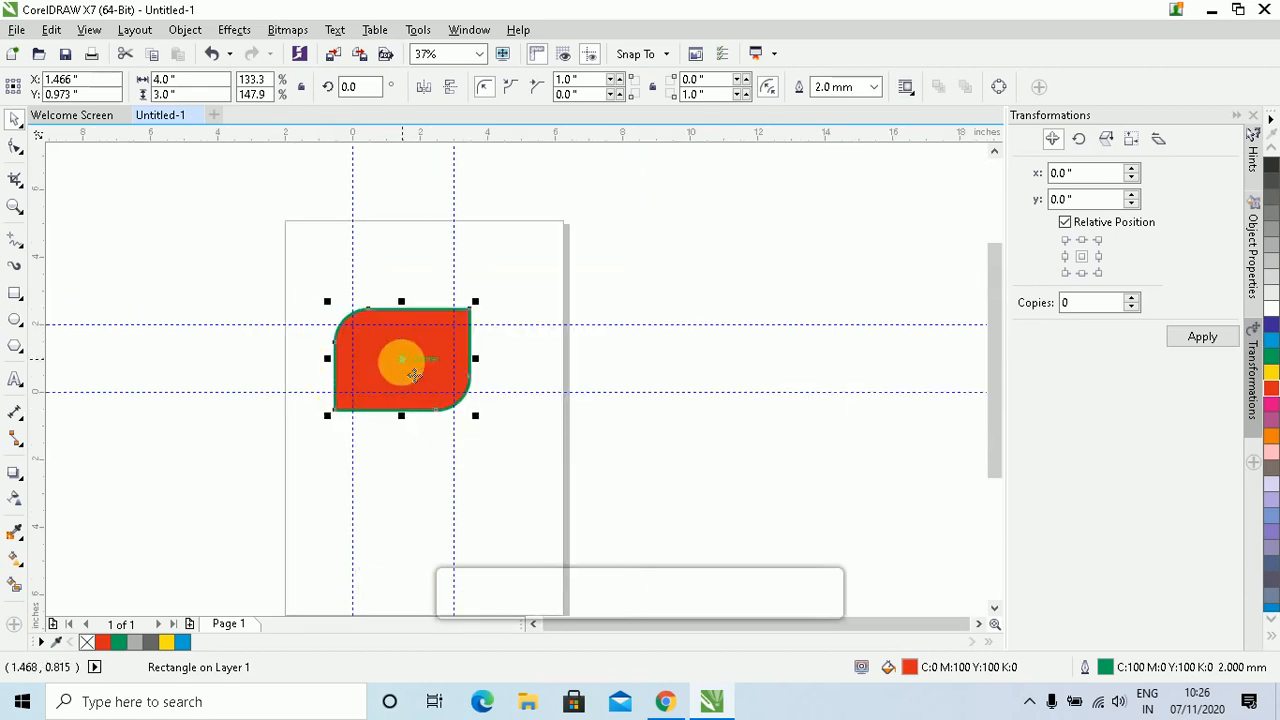
left_click_drag(413, 375, 488, 310)
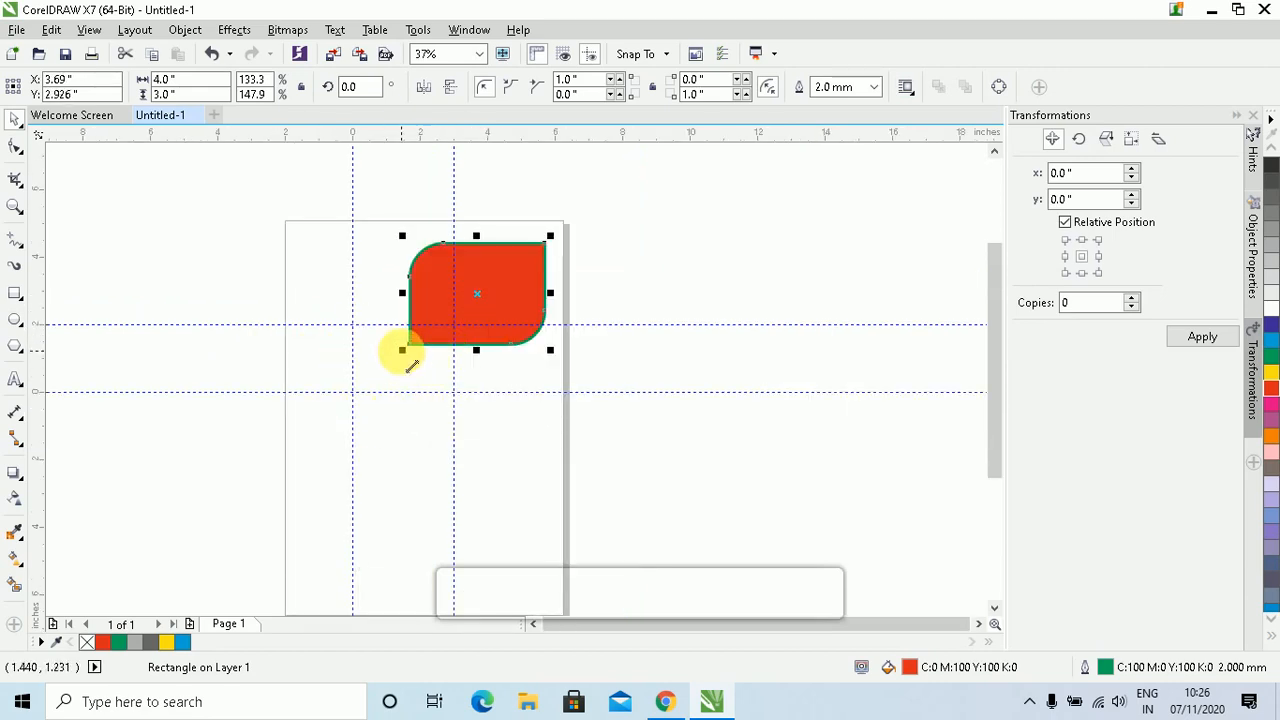
left_click_drag(402, 350, 429, 330)
scroll(377, 335, "down", 1)
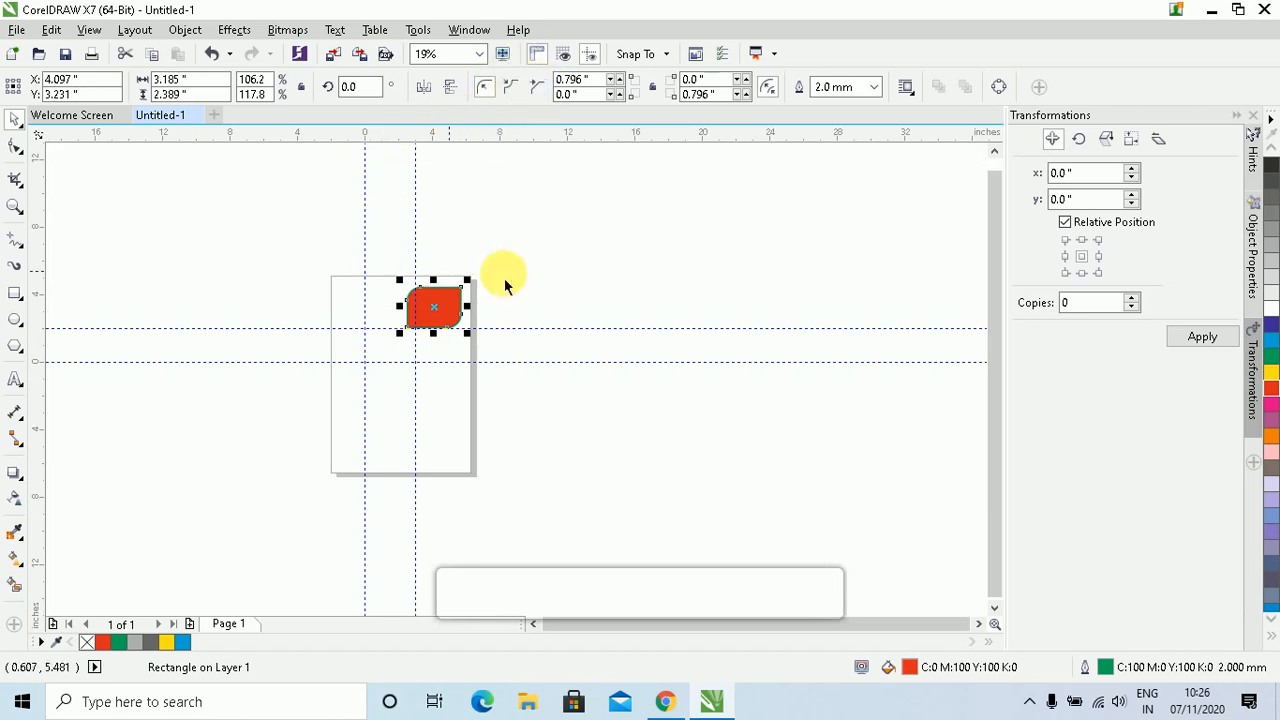
left_click(543, 234)
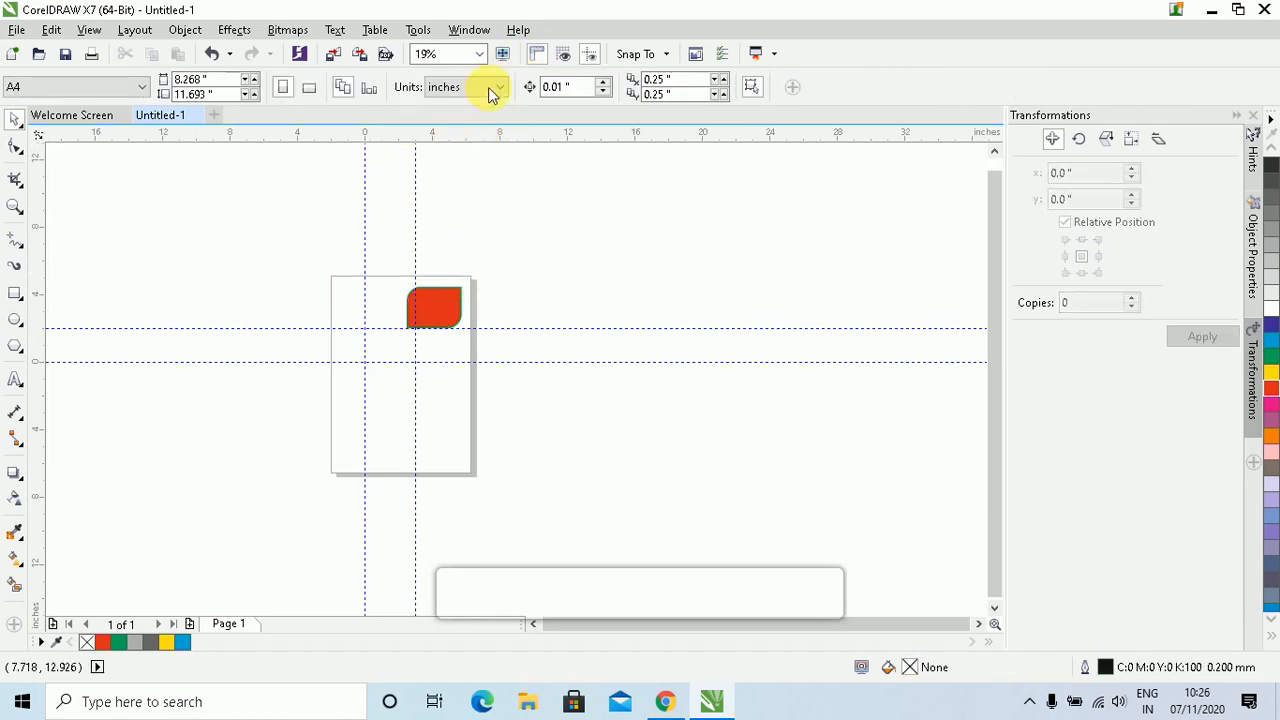
left_click(483, 53)
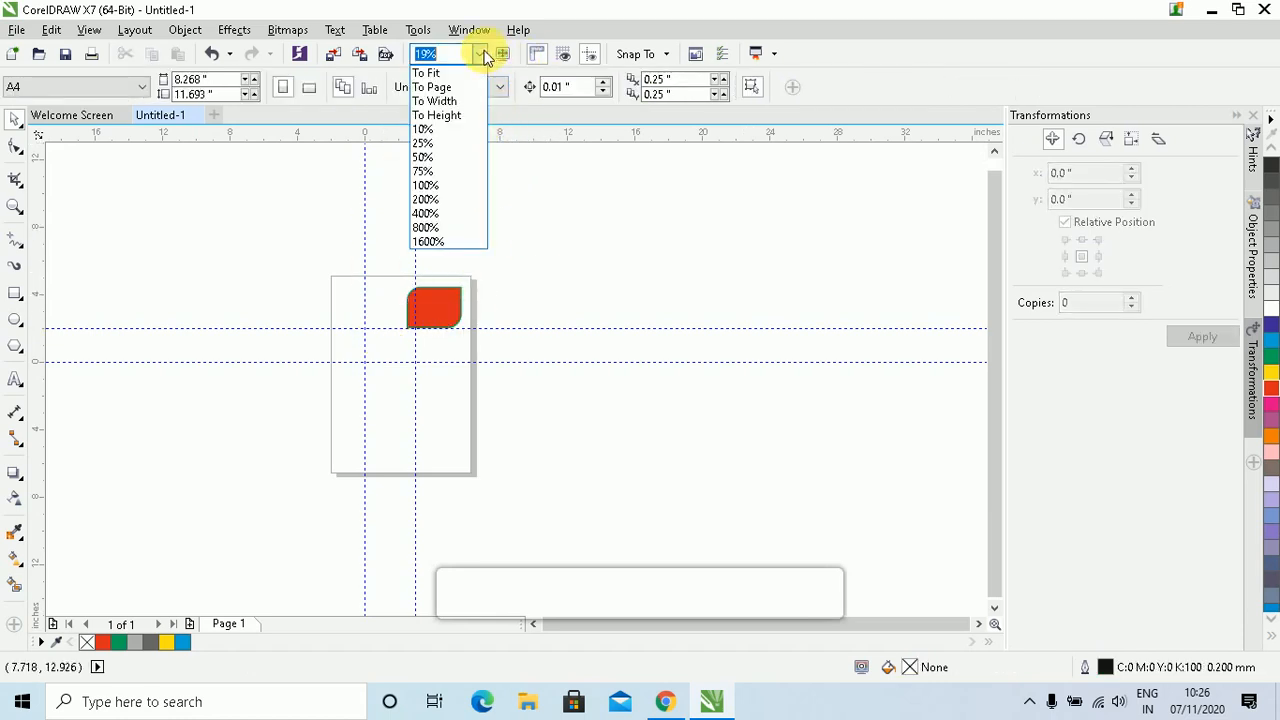
left_click(445, 88)
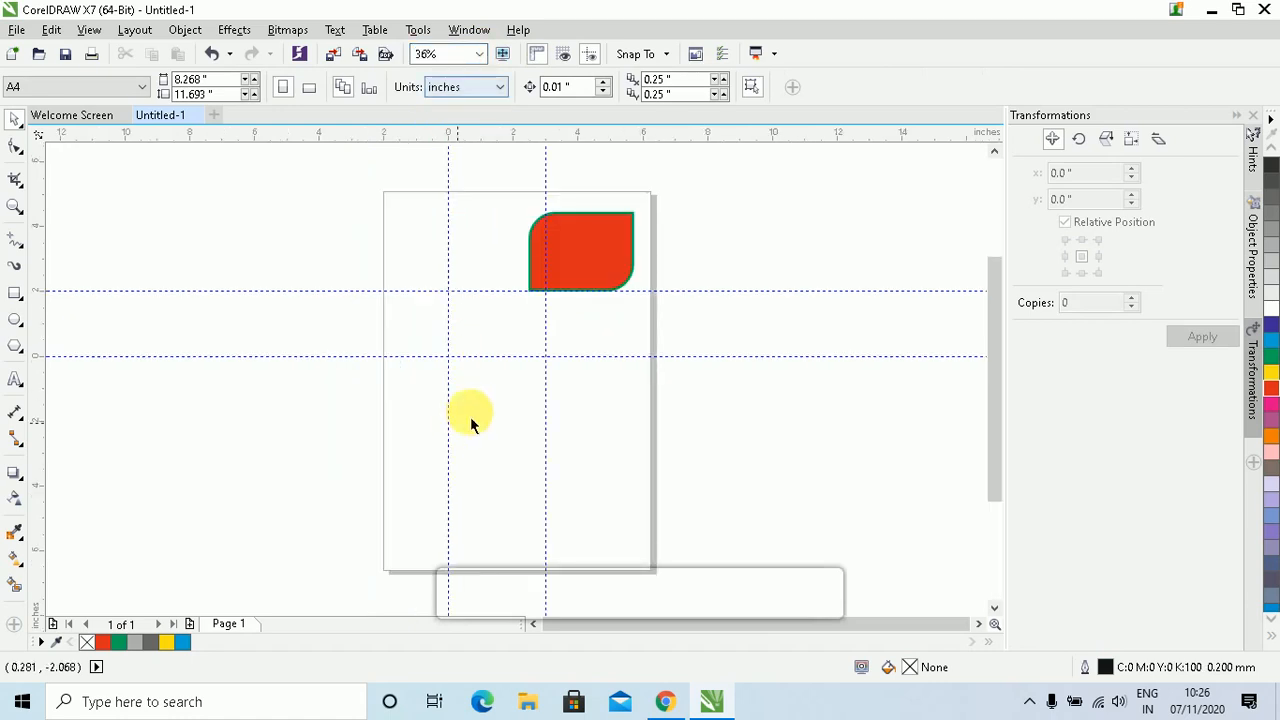
left_click(21, 305)
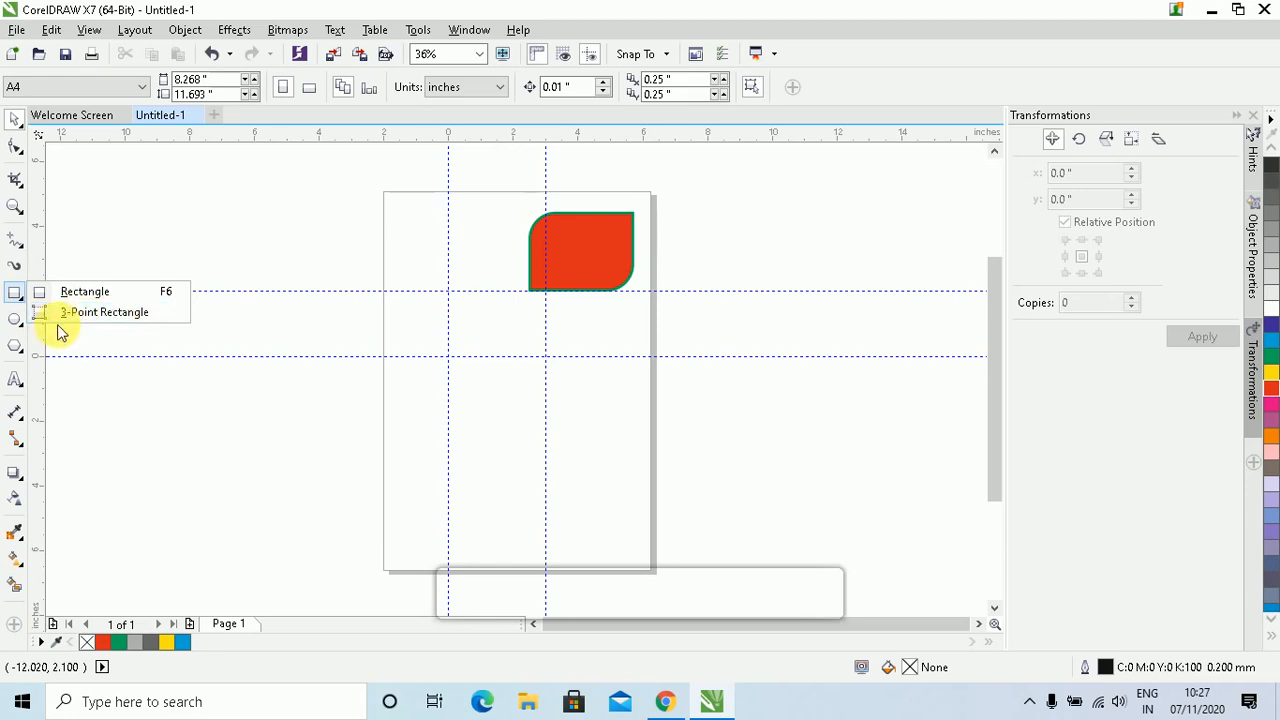
left_click(21, 133)
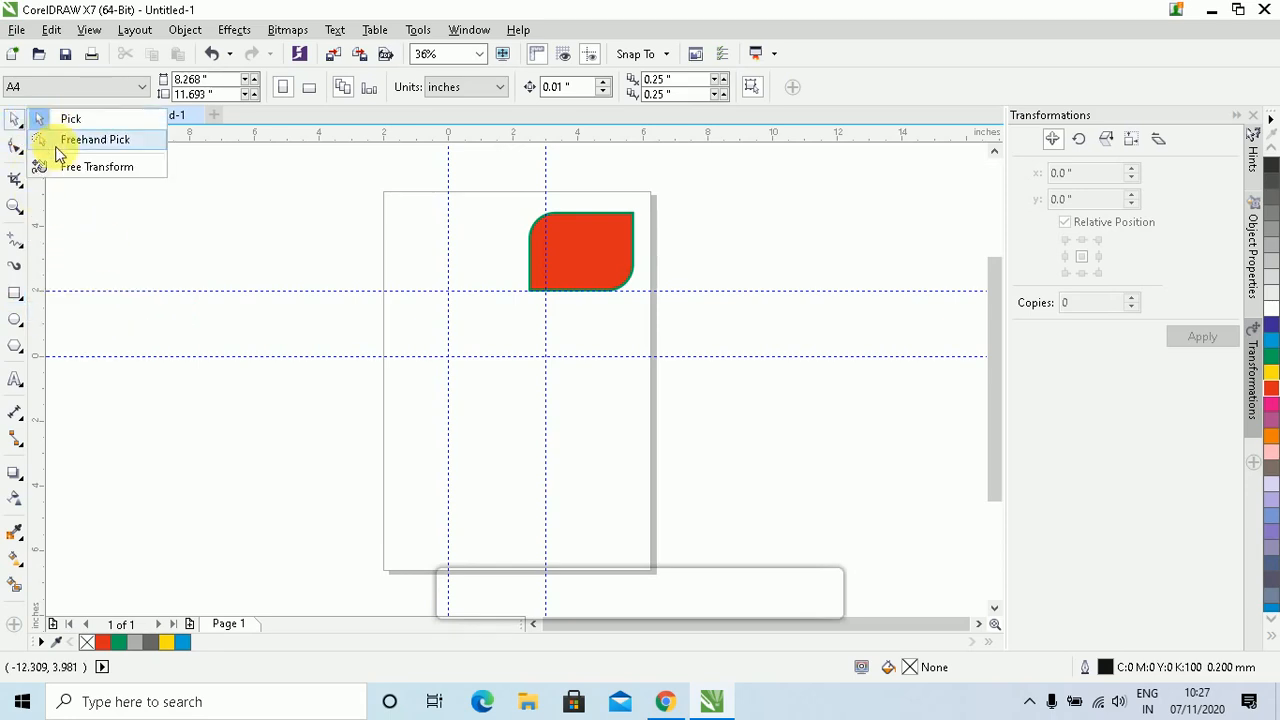
left_click(117, 257)
left_click(22, 192)
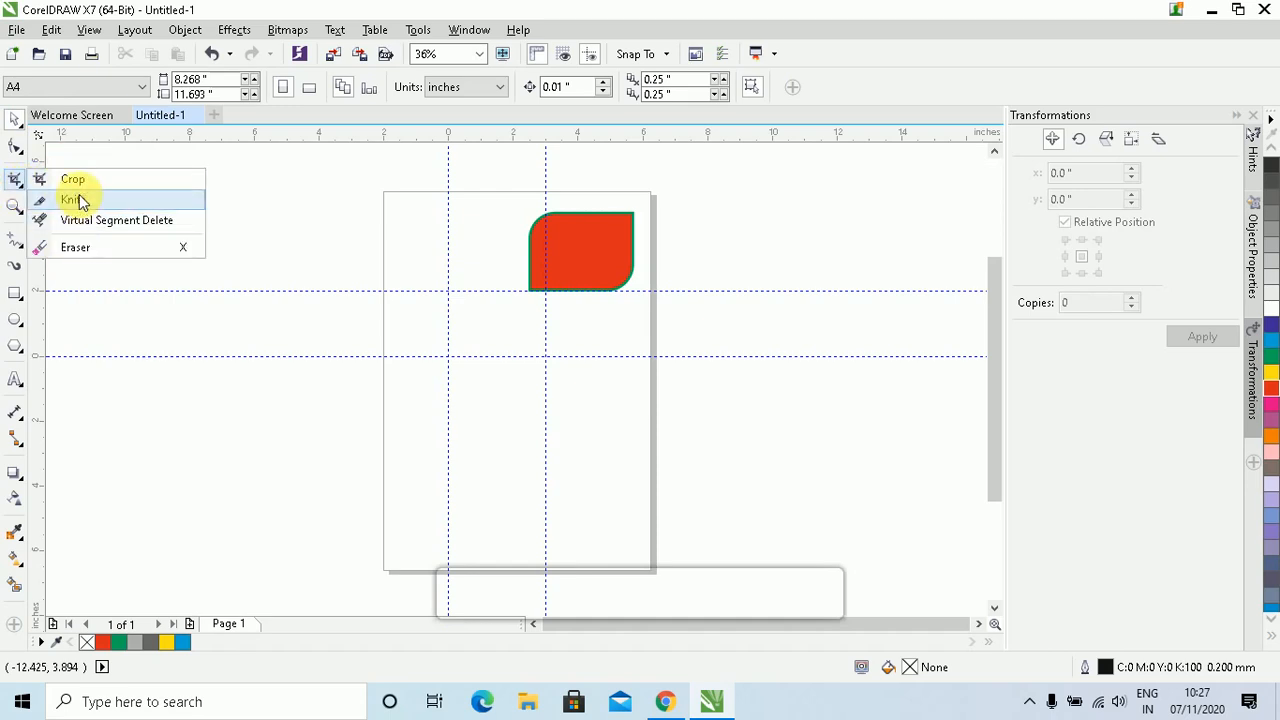
left_click(117, 313)
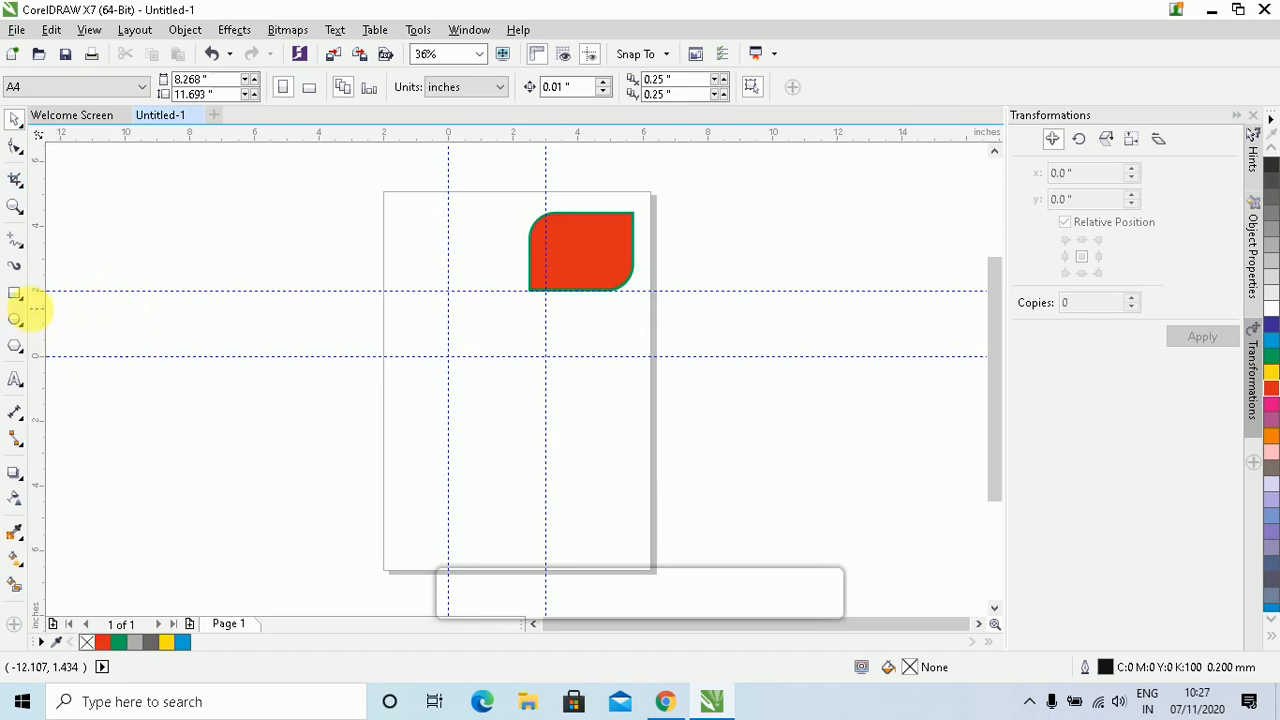
- Draw a level 3-point rectangle about 6.45 inches wide and 4.43 inches high below the red shape
left_click(15, 297)
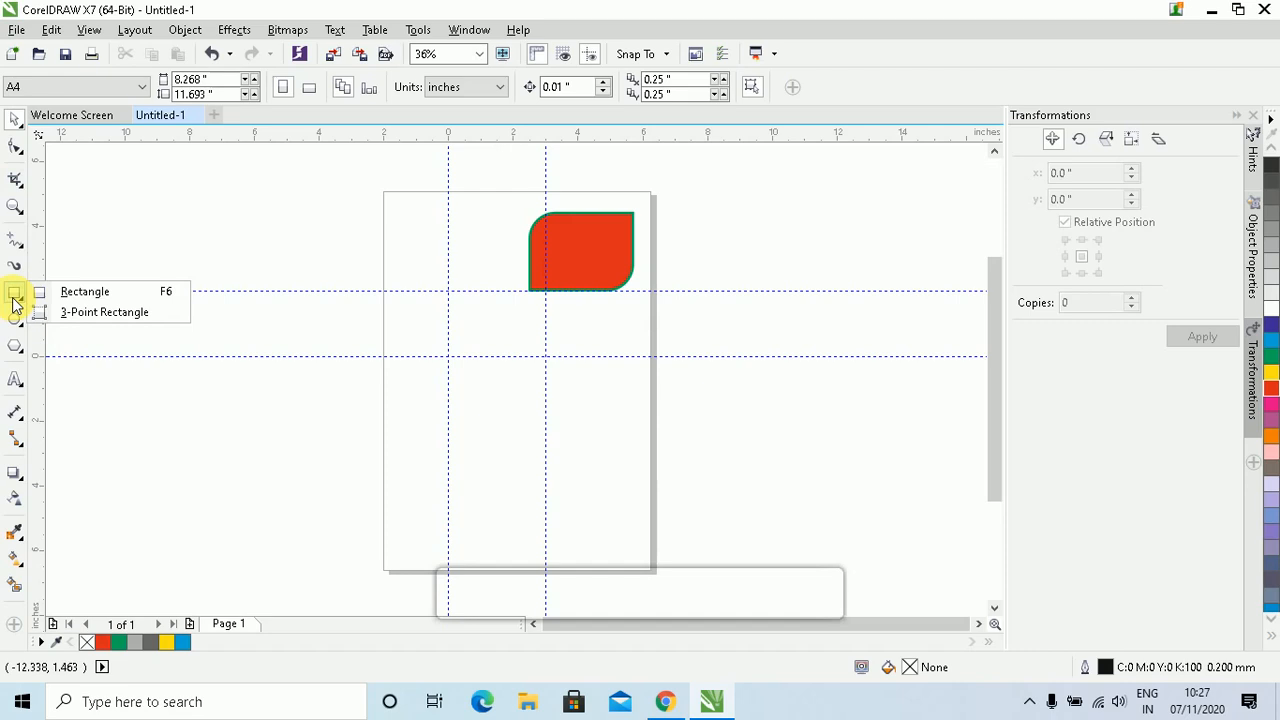
left_click(127, 318)
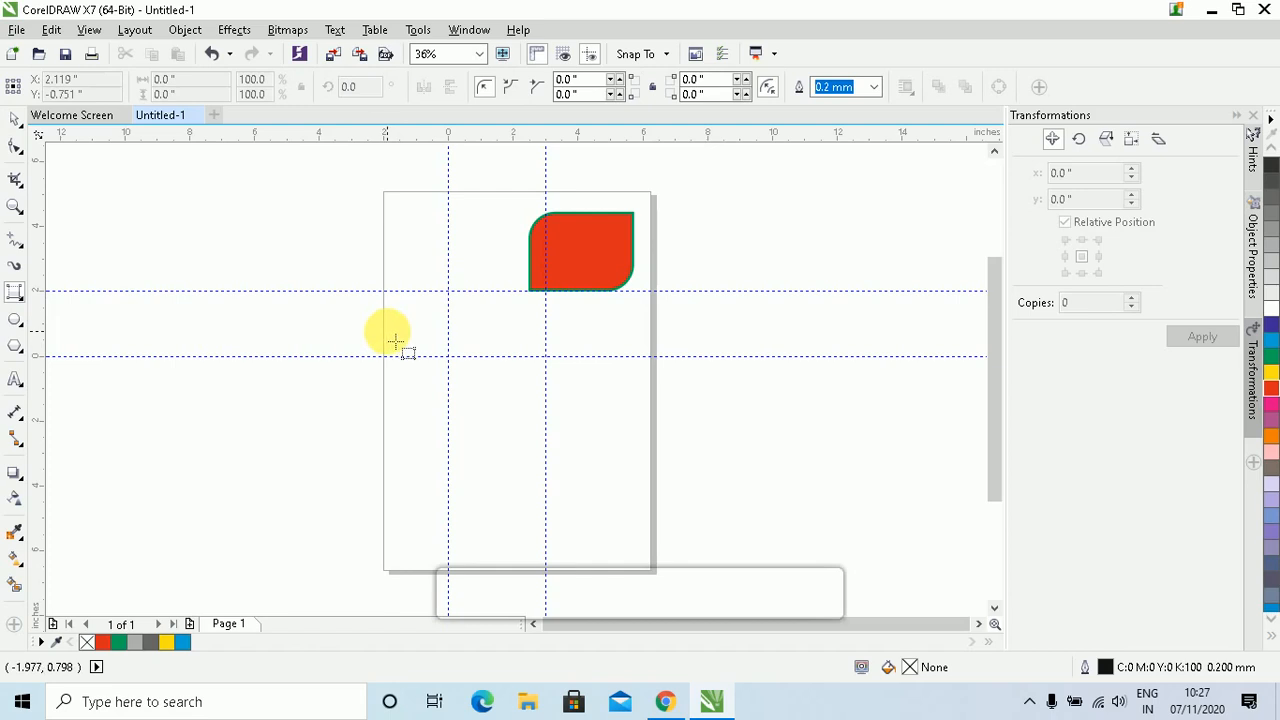
left_click_drag(391, 331, 595, 331)
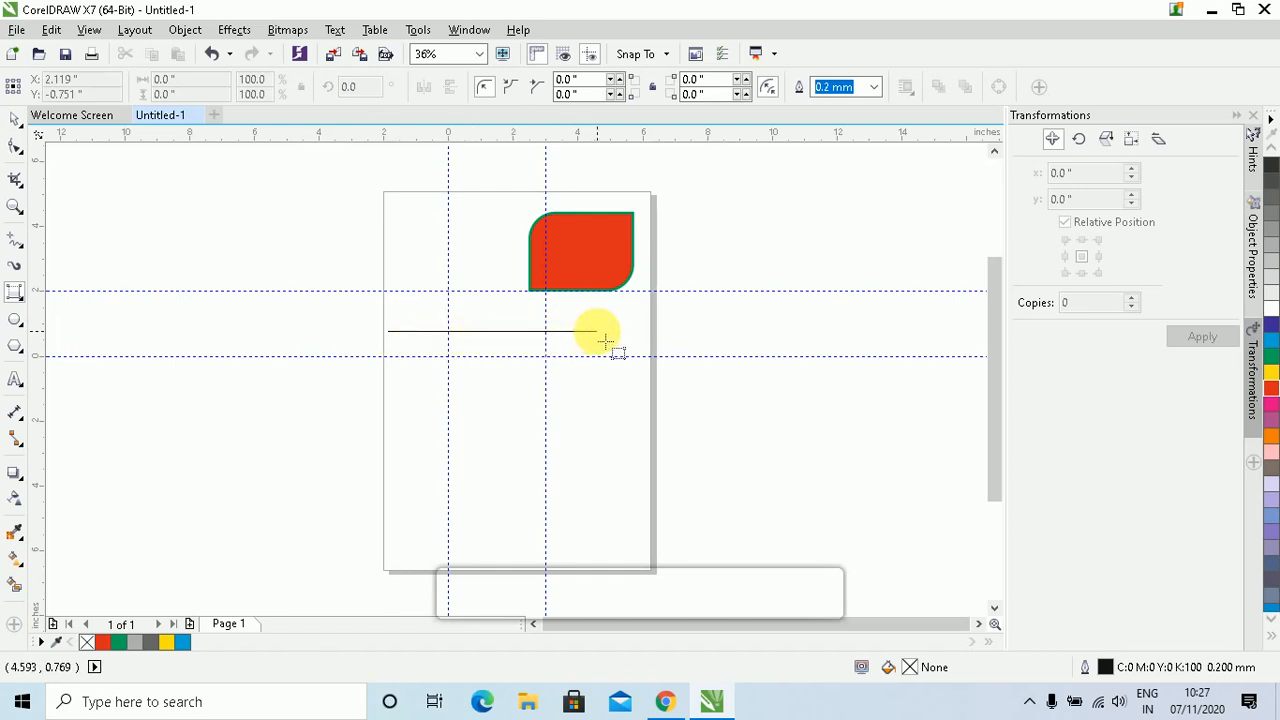
left_click_drag(597, 331, 598, 332)
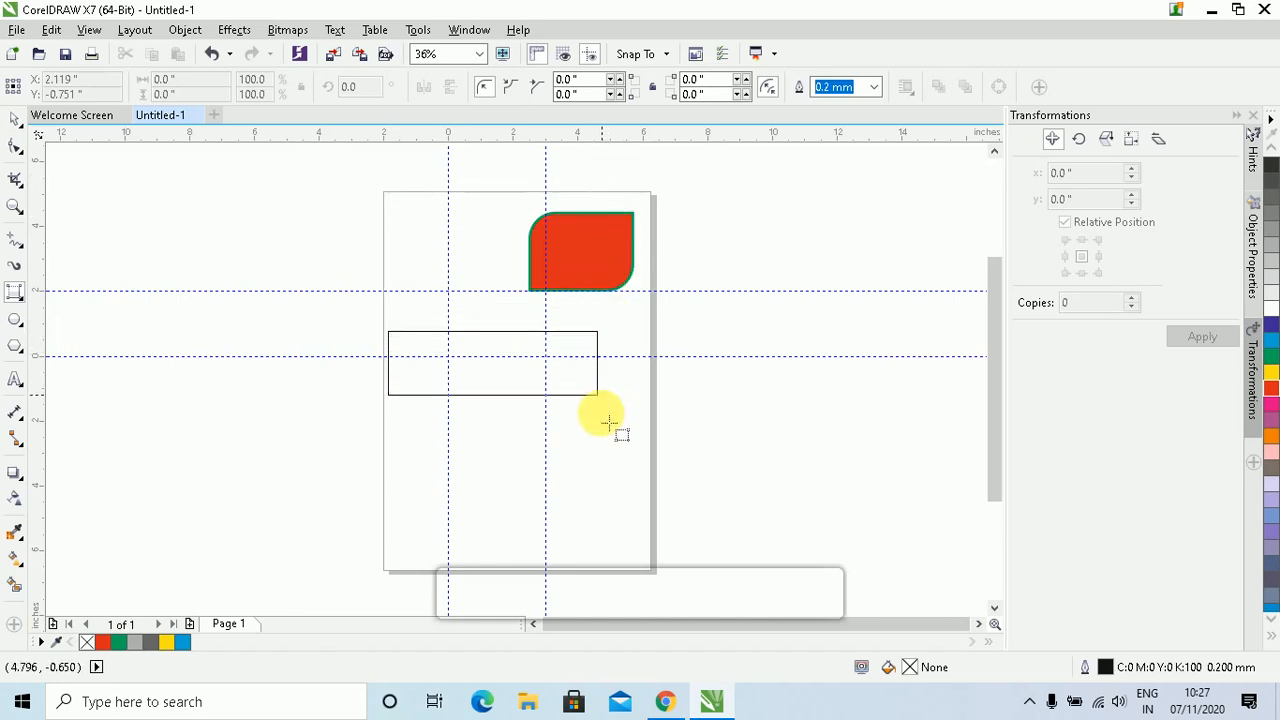
left_click(595, 476)
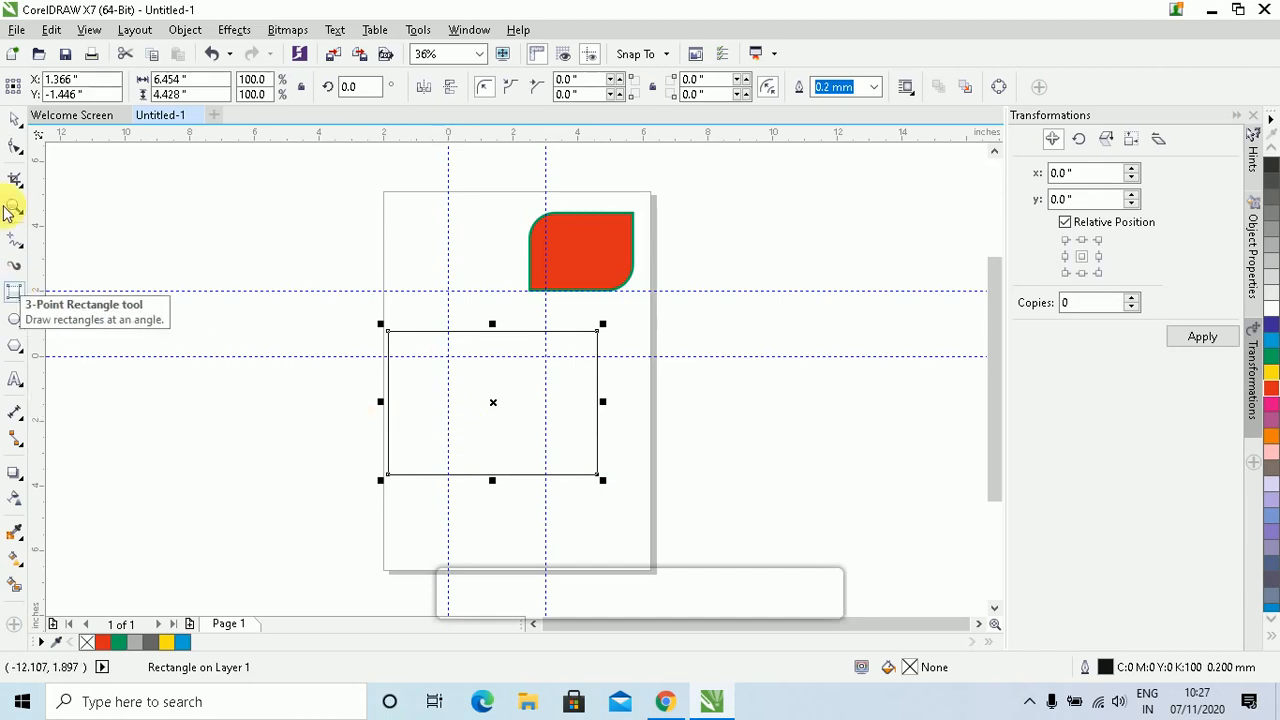
- Fill the new rectangle yellow, shrink it to about 3.84 x 2.63 inches and place it at the page's left edge
left_click(16, 120)
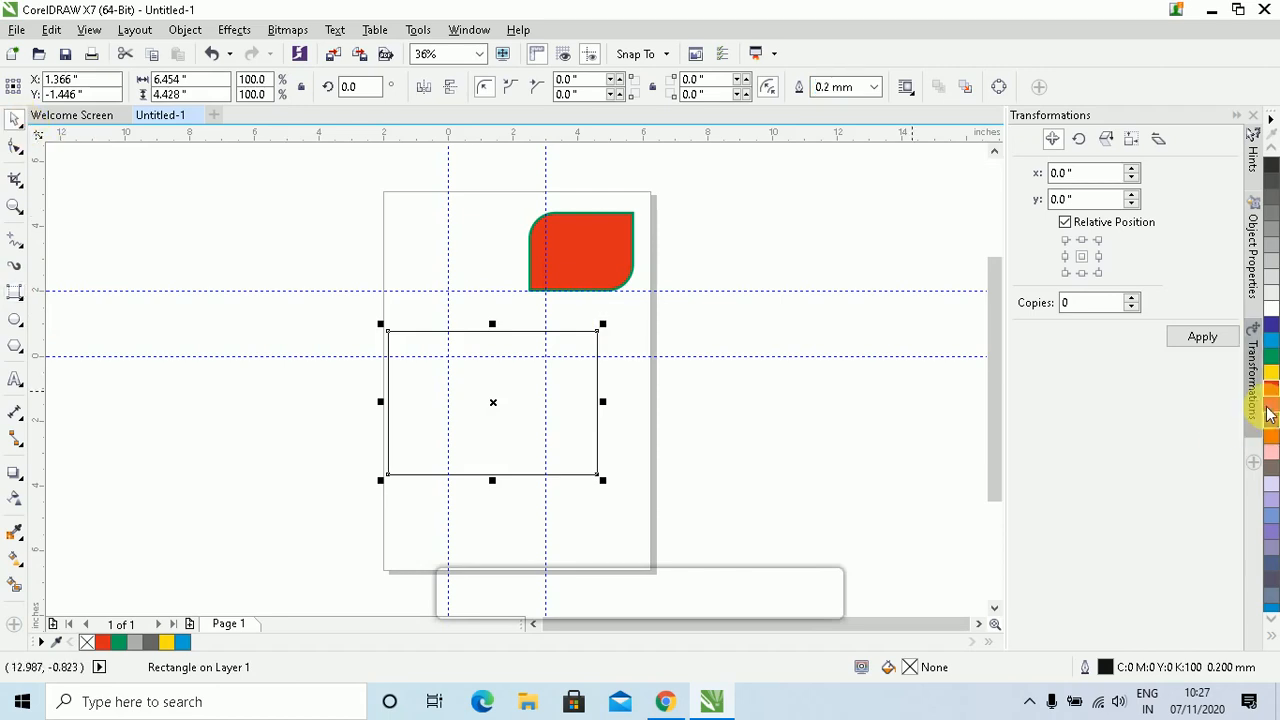
left_click(1271, 372)
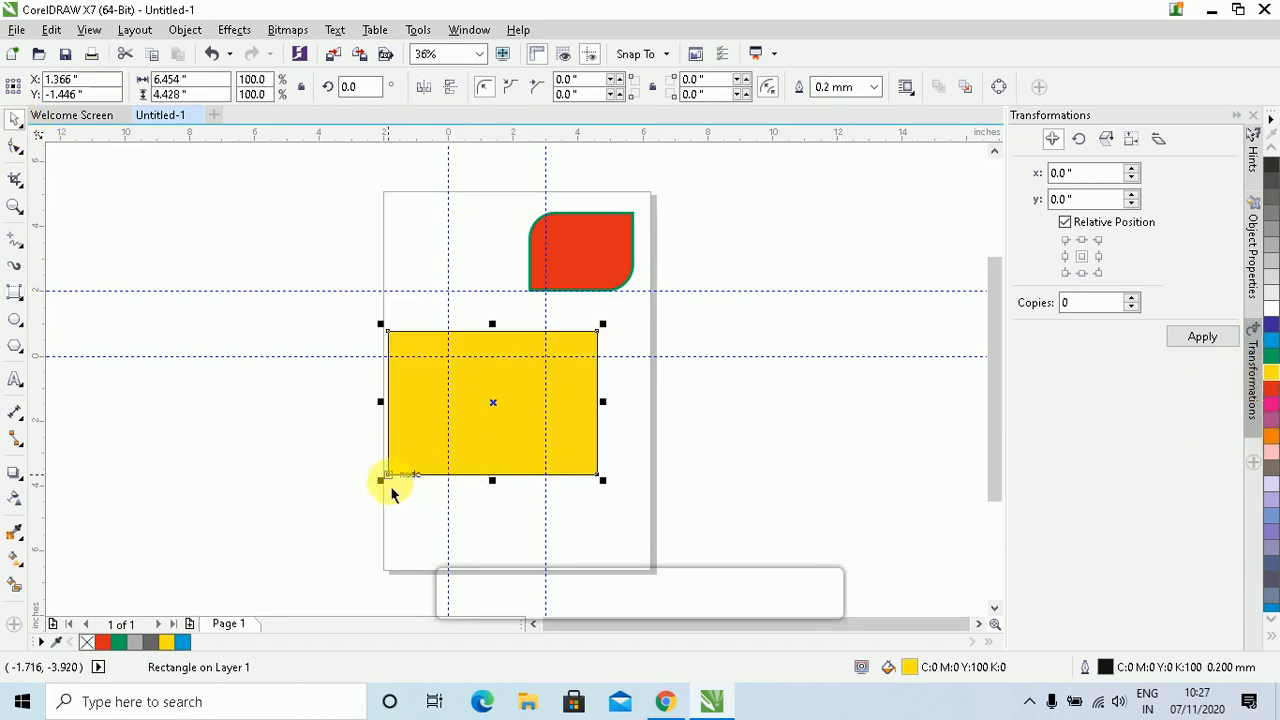
left_click_drag(380, 480, 402, 383)
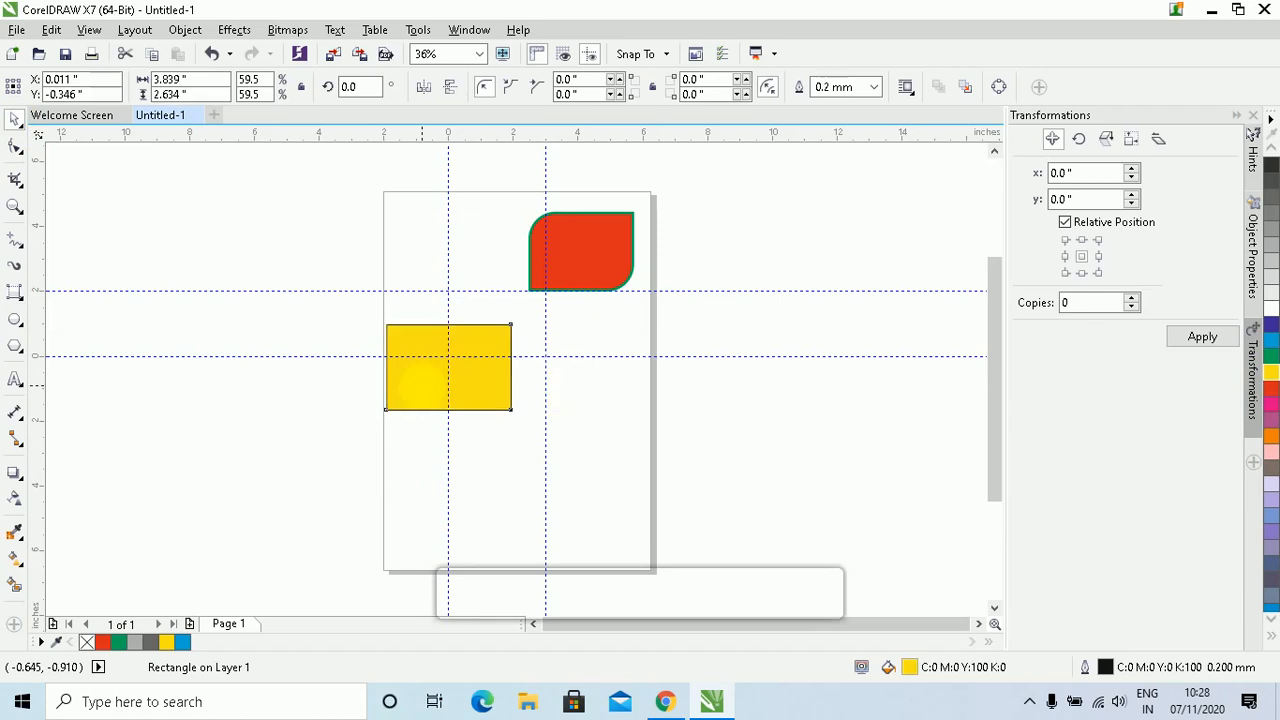
- Draw a tilted 3-point rectangle about 2.5 x 1.81 inches, rotated about 100.6°, across the page's right edge
left_click(15, 291)
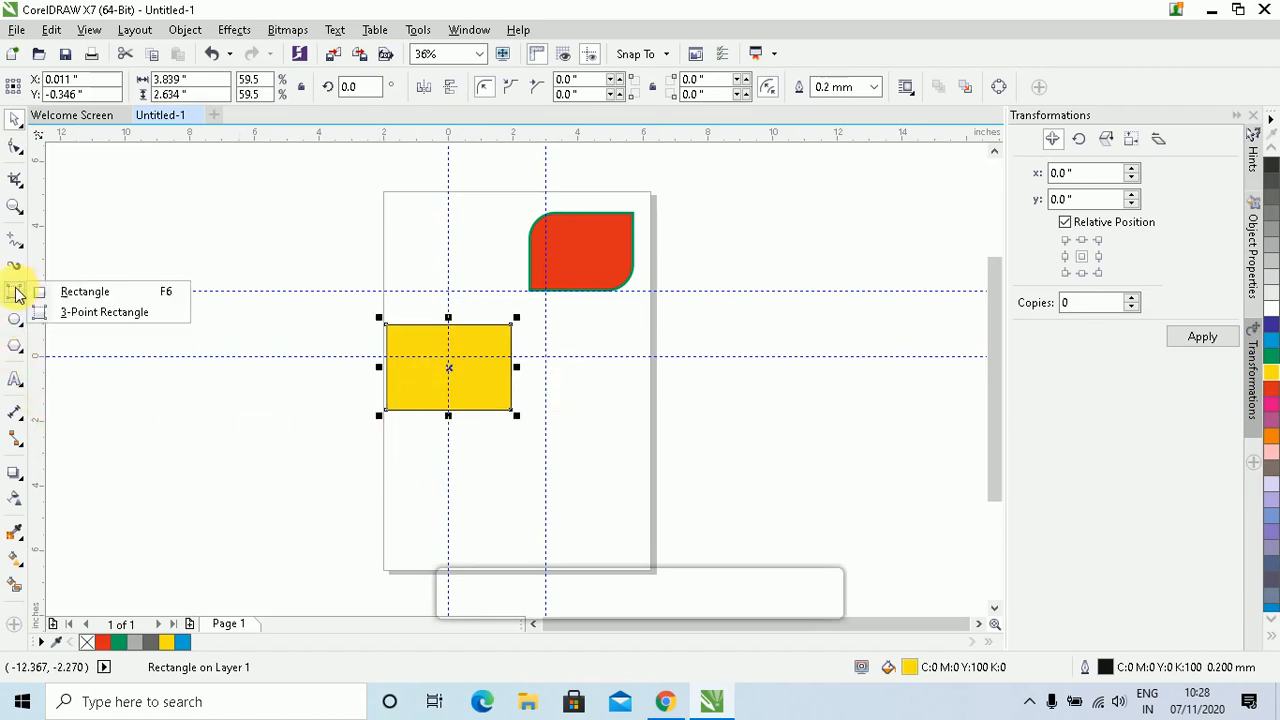
left_click(120, 314)
left_click_drag(620, 455, 605, 400)
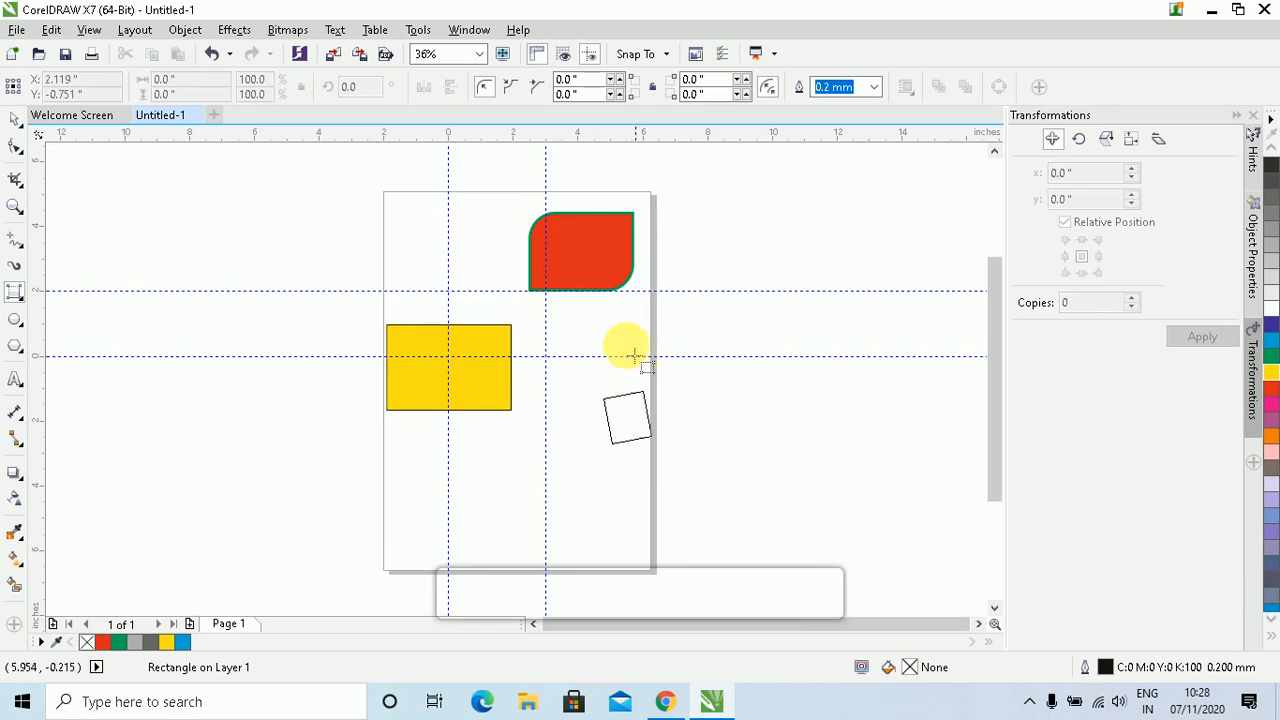
left_click(678, 362)
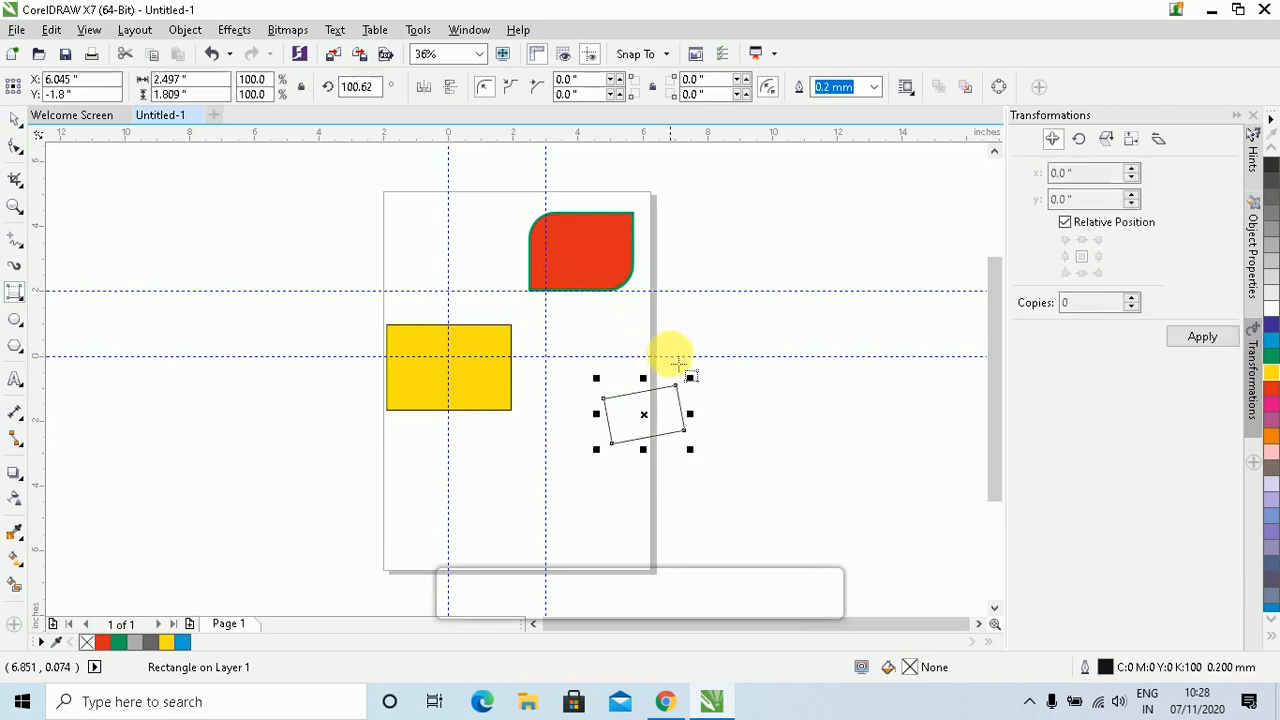
- Fill the tilted rectangle green (C:100 M:0 Y:100 K:0) and move it inside the page's right edge
left_click(15, 117)
left_click(1272, 365)
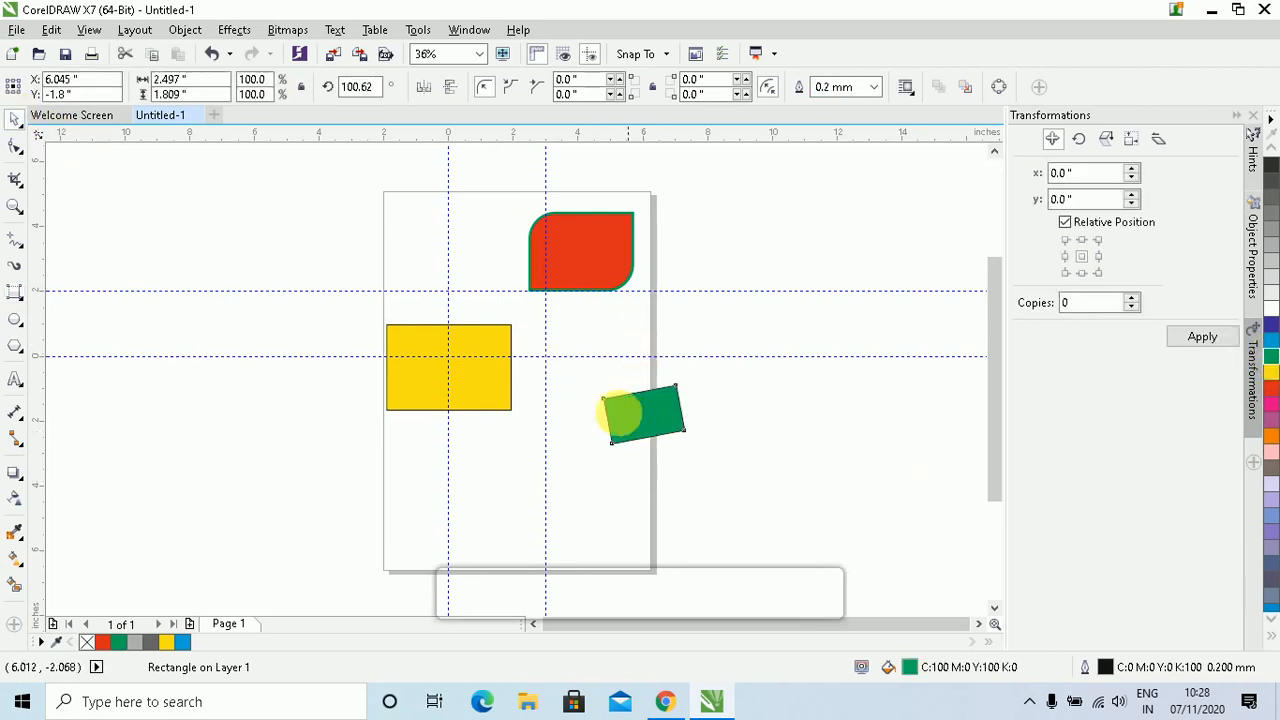
left_click_drag(608, 414, 570, 407)
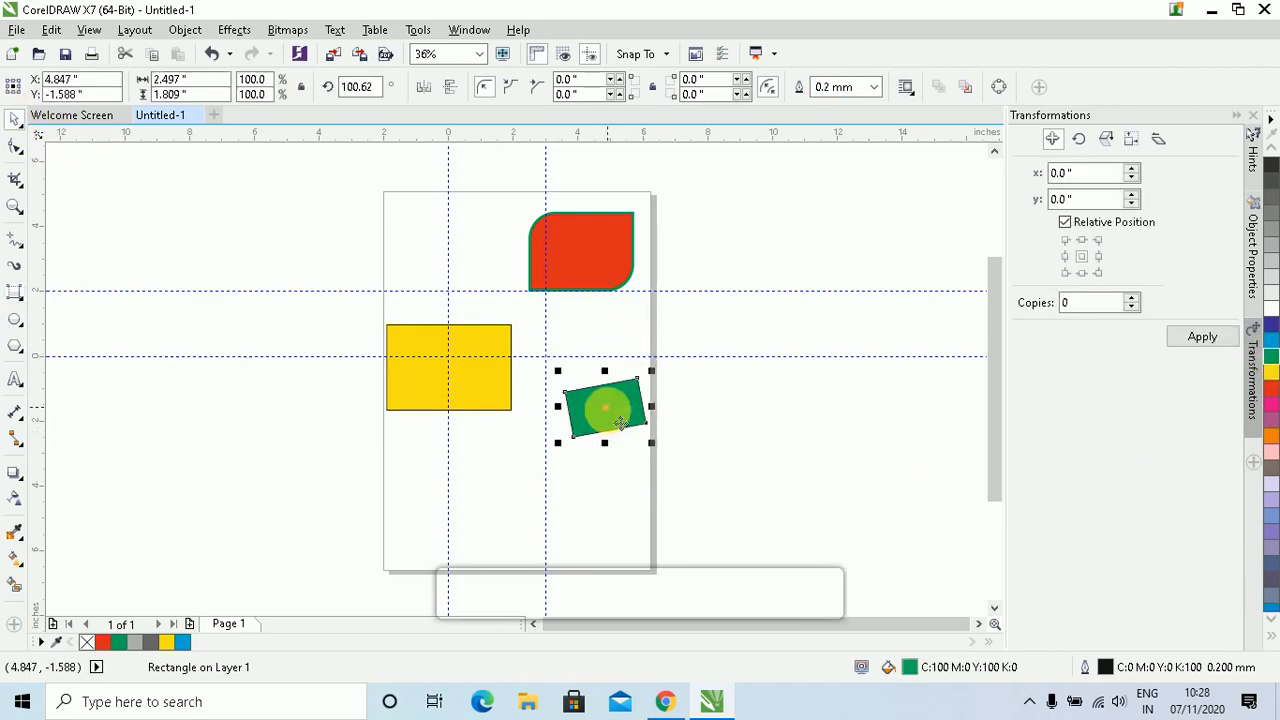
- Select all three shapes together by enclosing them with the Pick tool, try deleting them and undo the deletion
left_click(389, 282)
left_click(448, 371)
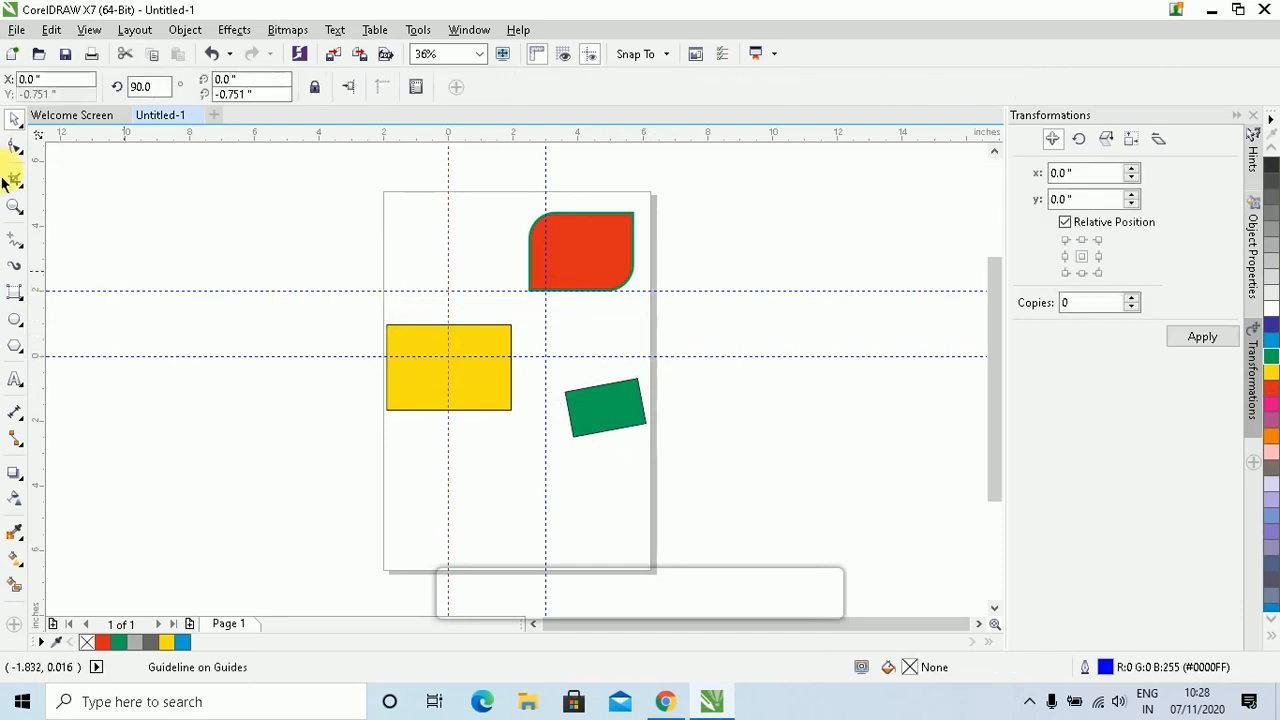
left_click(20, 130)
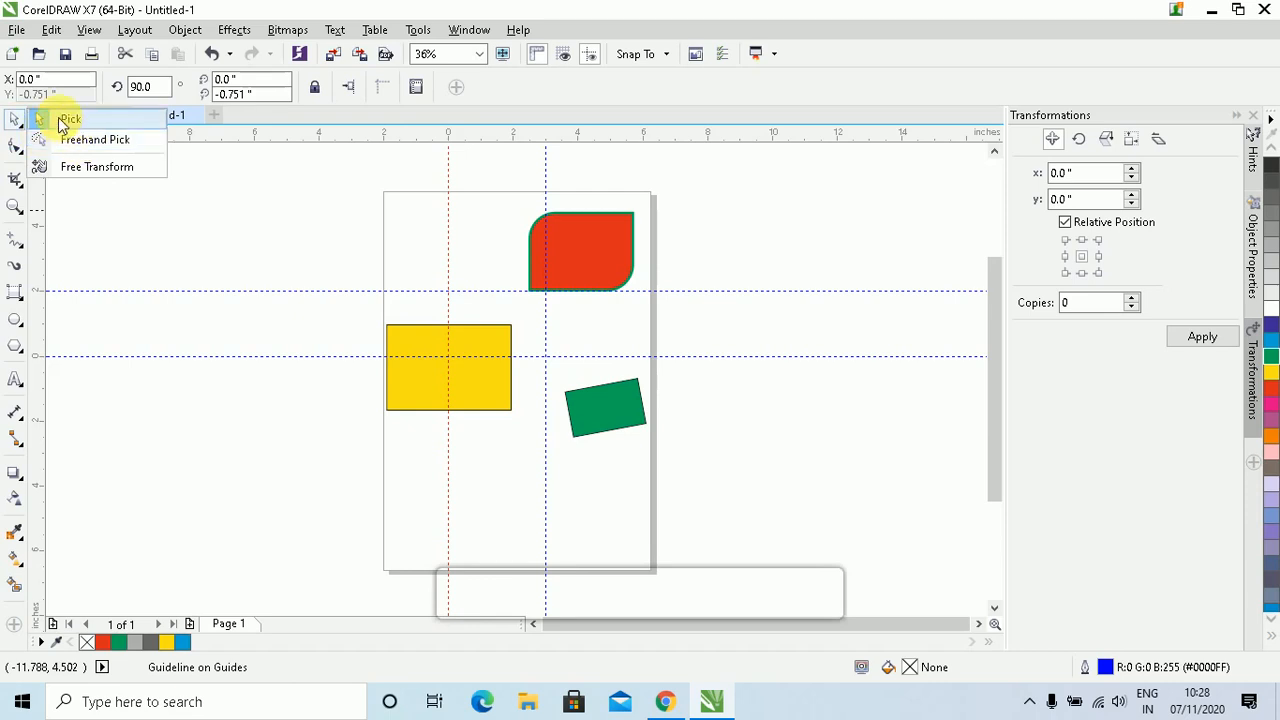
left_click(63, 122)
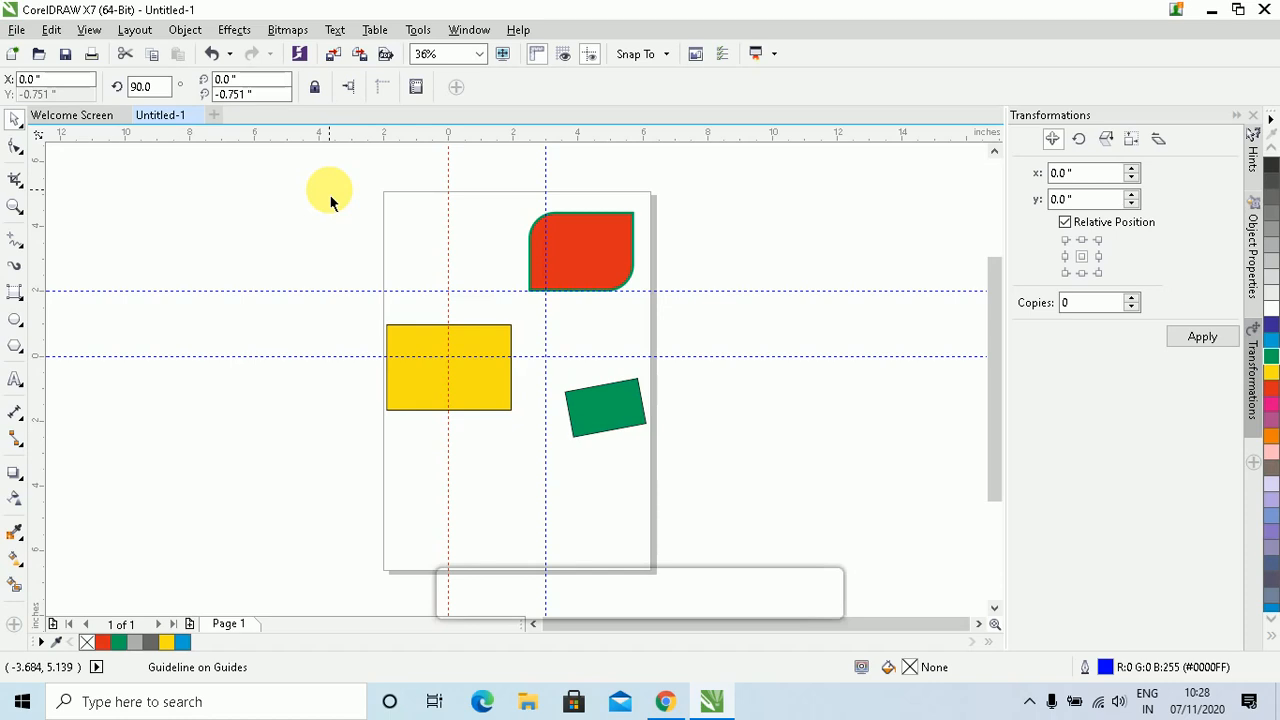
left_click_drag(331, 198, 722, 529)
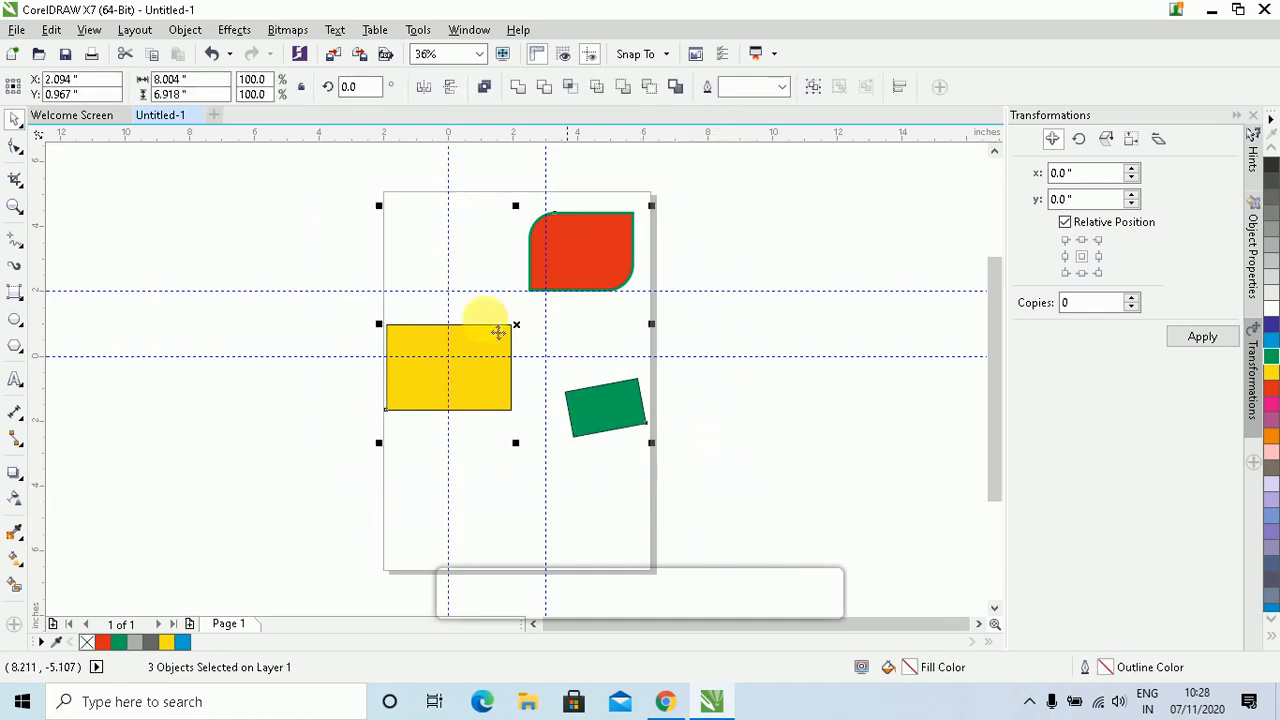
key("Delete")
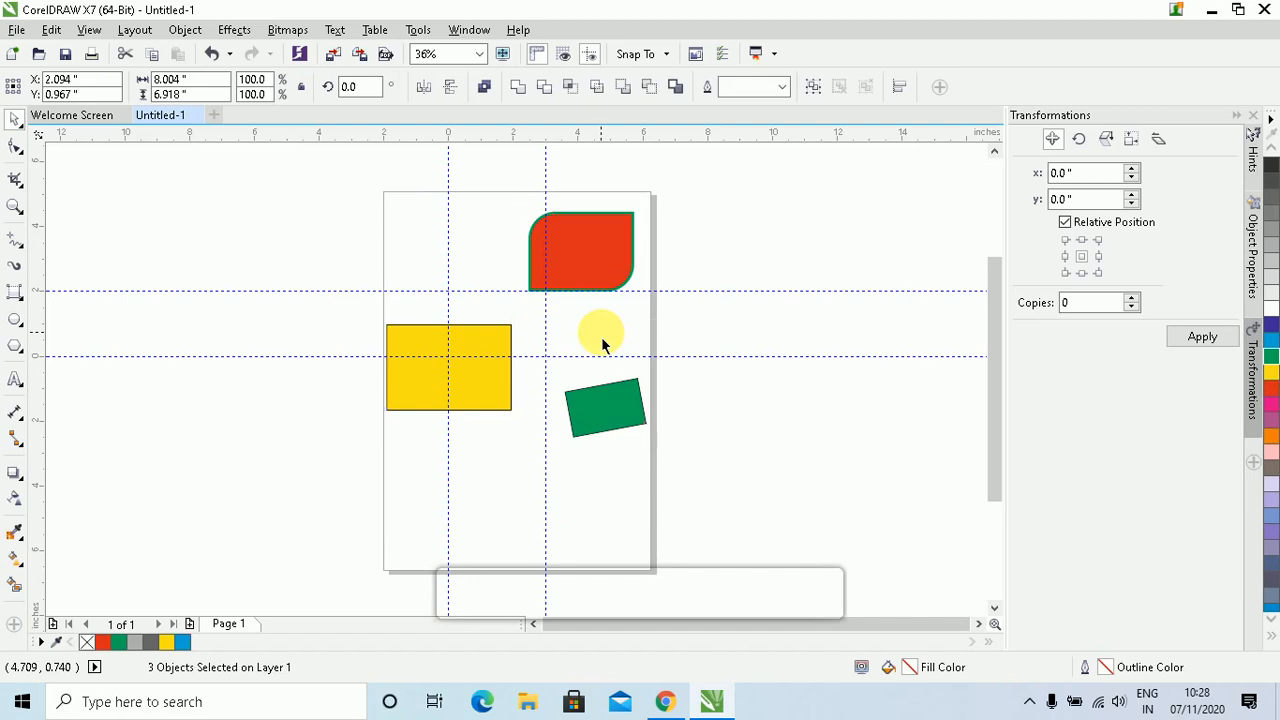
key("ctrl+z")
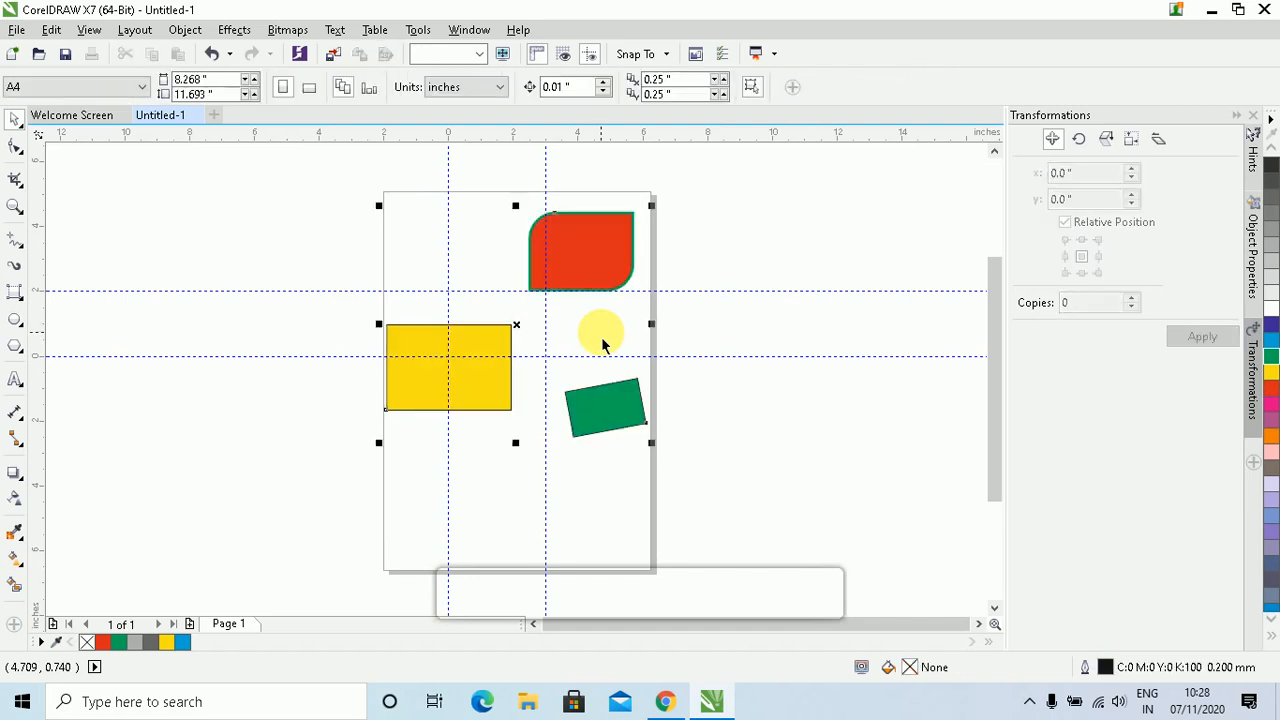
- Fill all three selected shapes yellow (C:0 M:0 Y:100 K:0) and clear the selection
left_click(1272, 372)
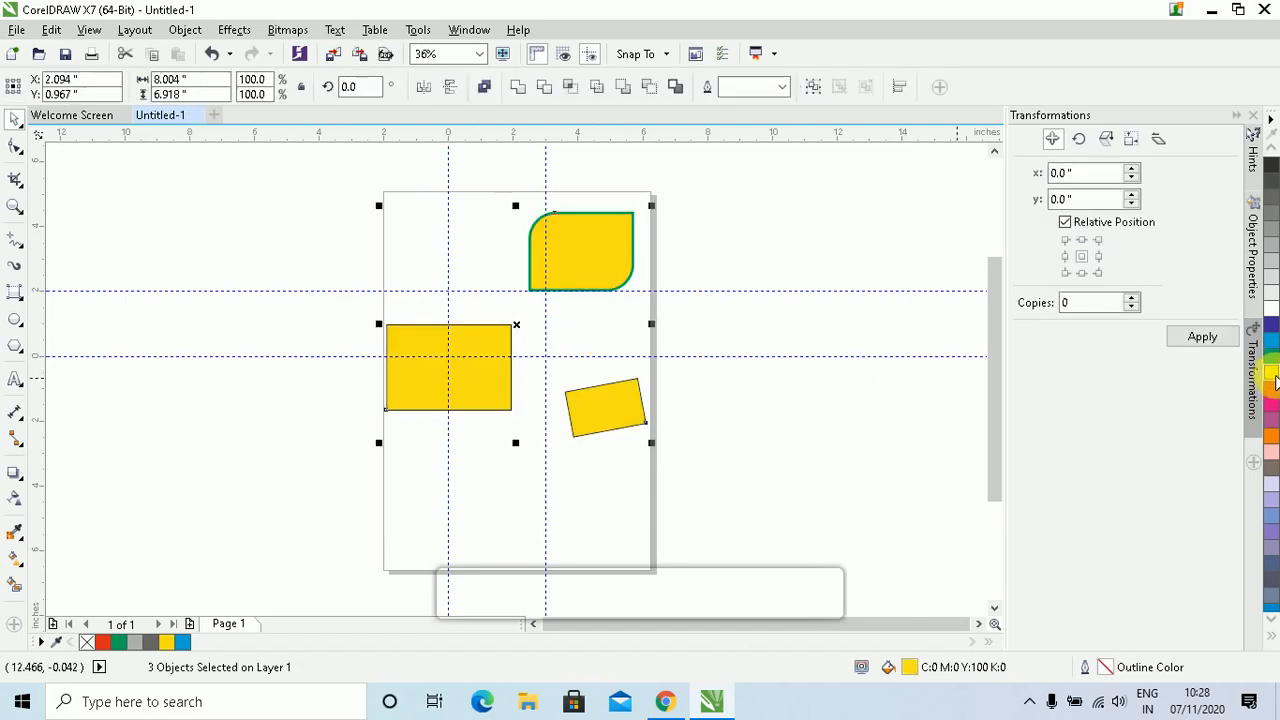
left_click(295, 327)
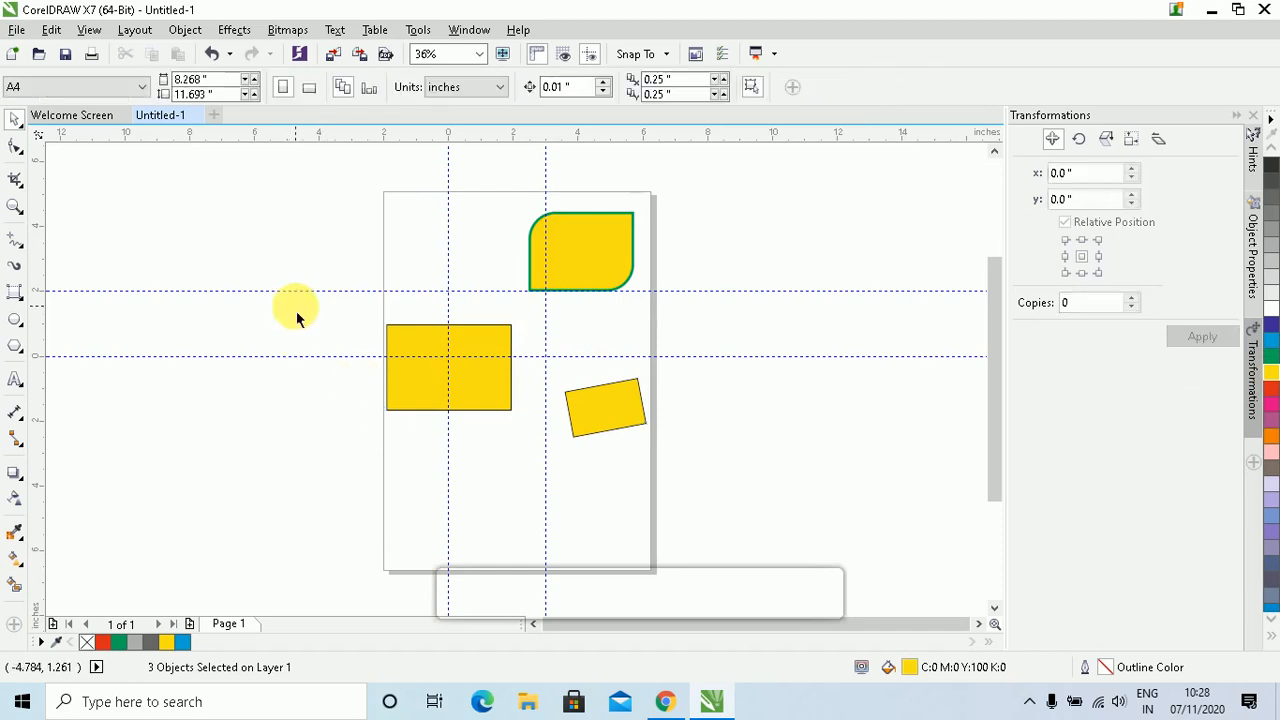
- Select the large rectangle and the tilted rectangle together by enclosing them in a loop with the Freehand Pick tool
left_click(22, 128)
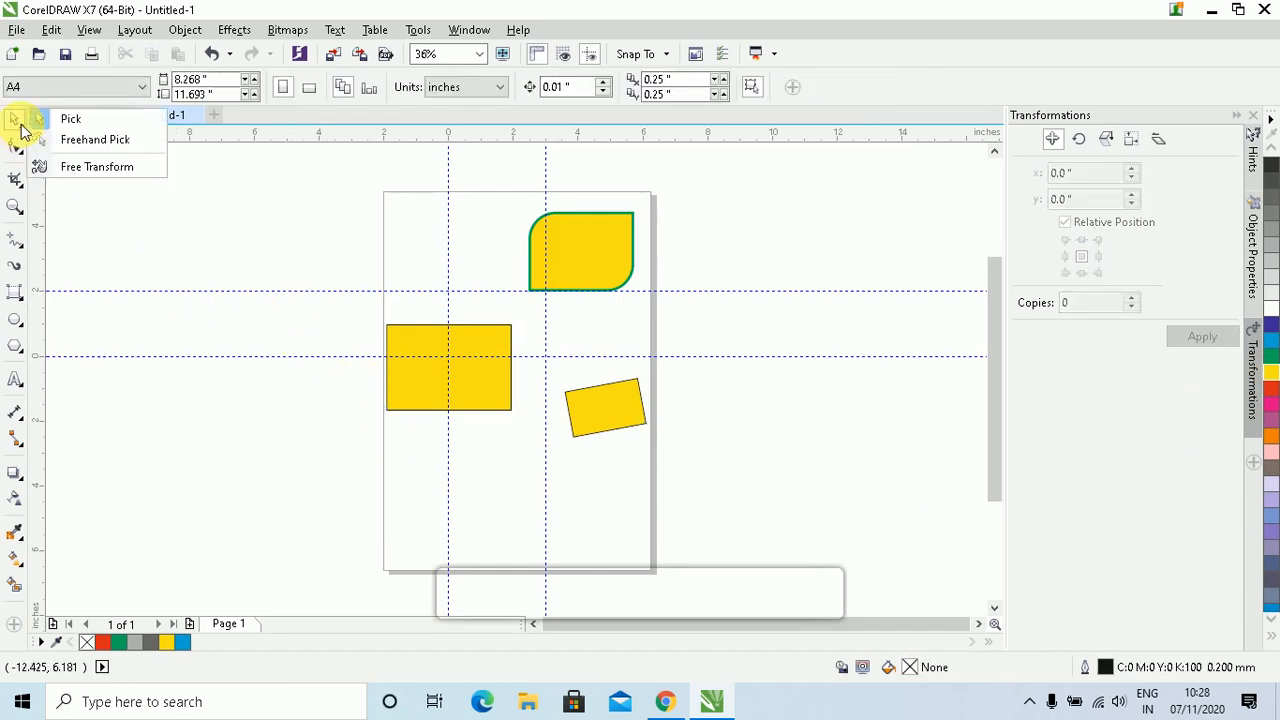
left_click(94, 142)
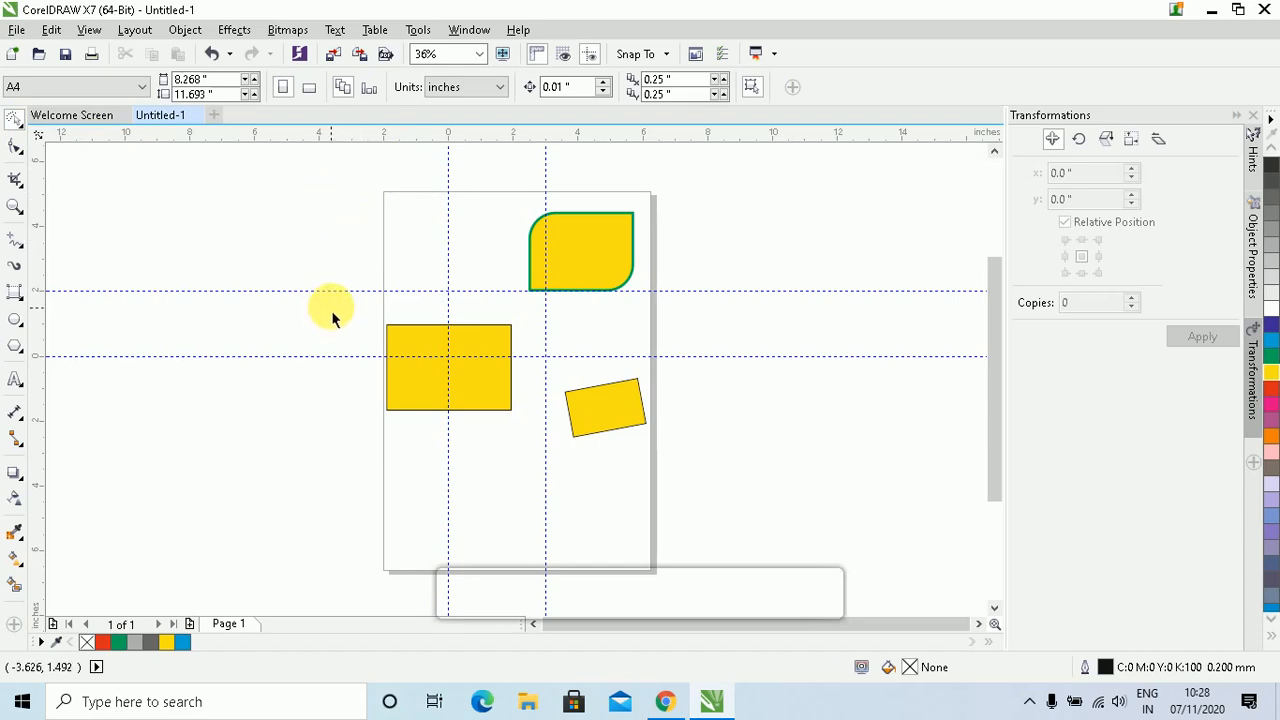
left_click_drag(331, 316, 376, 354)
mouse_move(383, 440)
left_mouse_down()
mouse_move(377, 487)
mouse_move(425, 532)
mouse_move(469, 512)
left_mouse_up()
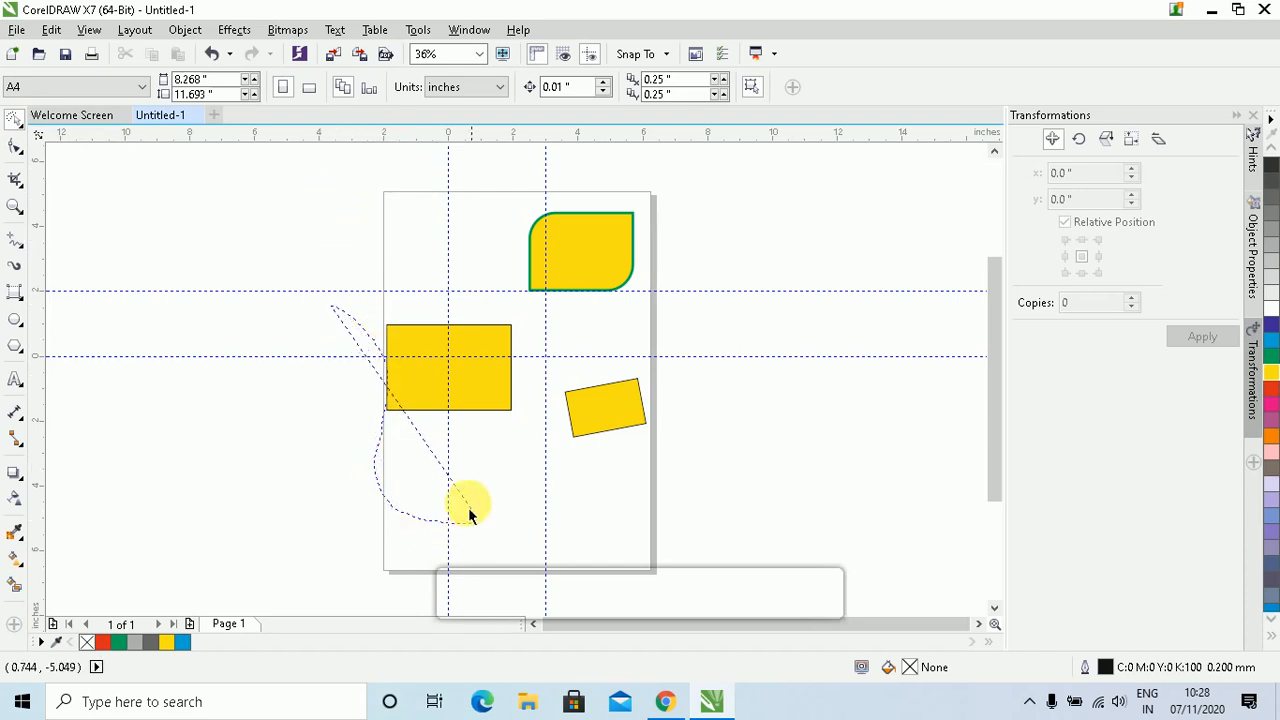
mouse_move(481, 457)
left_mouse_down()
mouse_move(529, 419)
mouse_move(547, 357)
mouse_move(579, 330)
mouse_move(636, 335)
mouse_move(672, 364)
mouse_move(672, 458)
mouse_move(626, 454)
mouse_move(508, 486)
left_mouse_up()
mouse_move(528, 403)
left_mouse_down()
mouse_move(531, 355)
mouse_move(484, 302)
mouse_move(363, 343)
left_mouse_up()
mouse_move(328, 272)
left_mouse_down()
mouse_move(513, 374)
mouse_move(586, 570)
mouse_move(364, 284)
left_mouse_up()
mouse_move(324, 205)
left_mouse_down()
mouse_move(427, 448)
mouse_move(424, 425)
mouse_move(286, 313)
left_mouse_up()
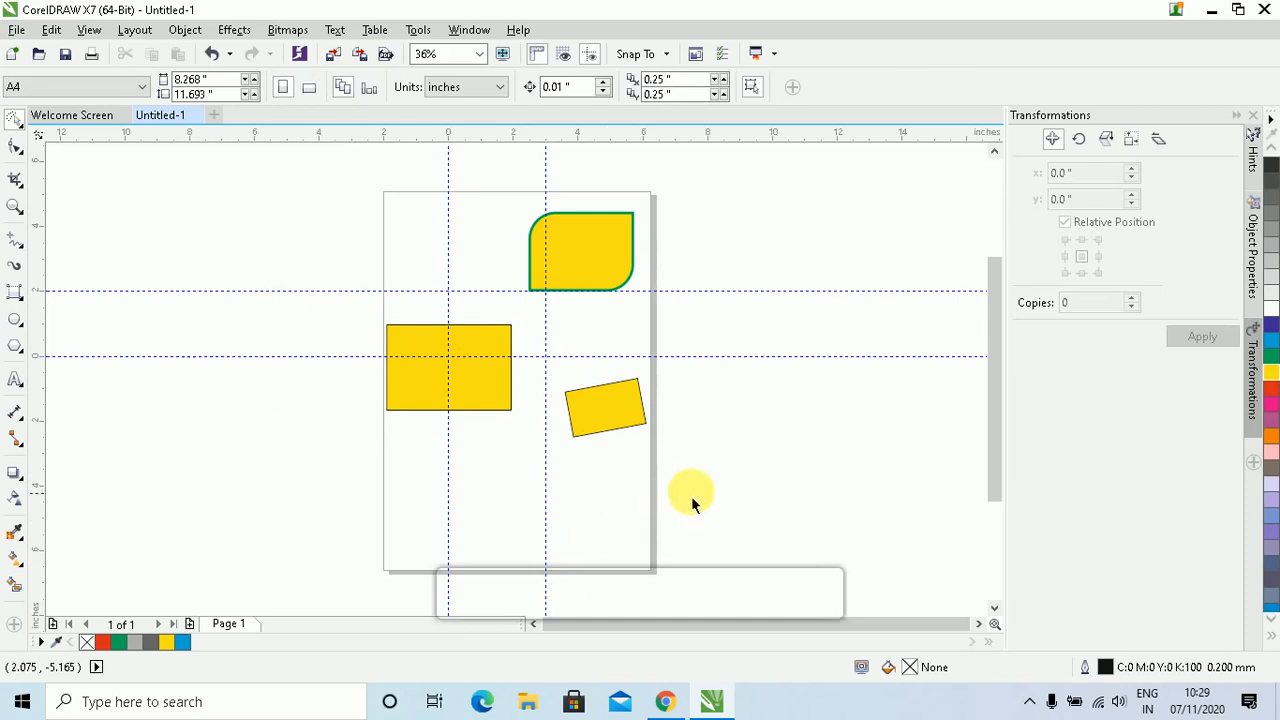
mouse_move(706, 490)
left_mouse_down()
mouse_move(397, 426)
mouse_move(343, 398)
mouse_move(331, 358)
mouse_move(354, 296)
mouse_move(458, 267)
mouse_move(580, 325)
mouse_move(708, 350)
left_mouse_up()
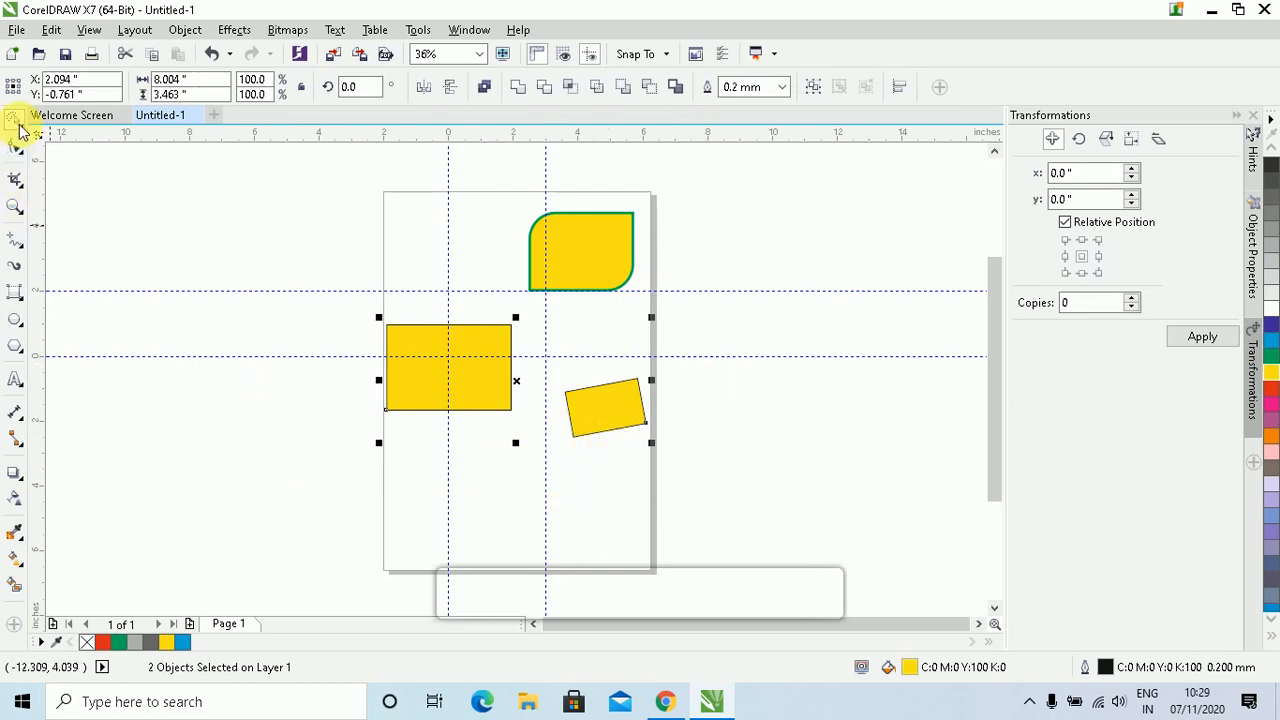
- Select the rounded shape, then move the vertical guideline at 0 to about x = -0.9 inch
left_click(528, 243)
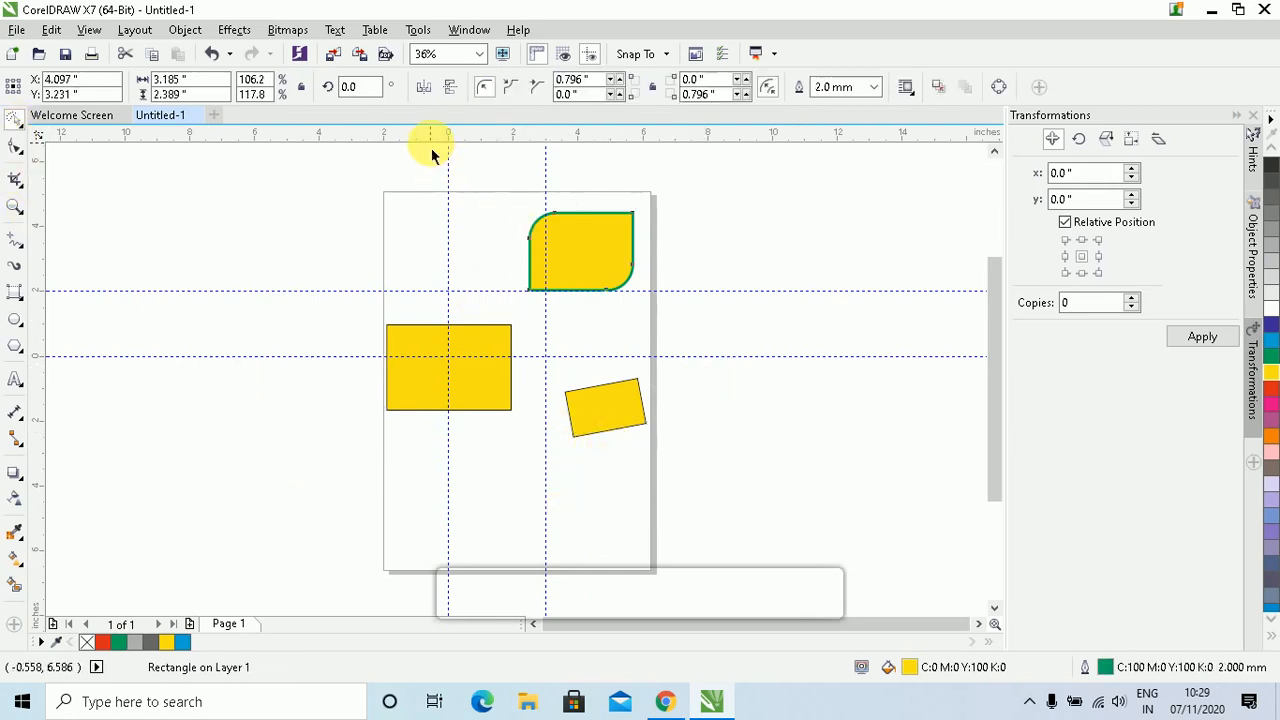
left_click(447, 155)
left_click_drag(509, 251, 706, 251)
left_click(706, 246)
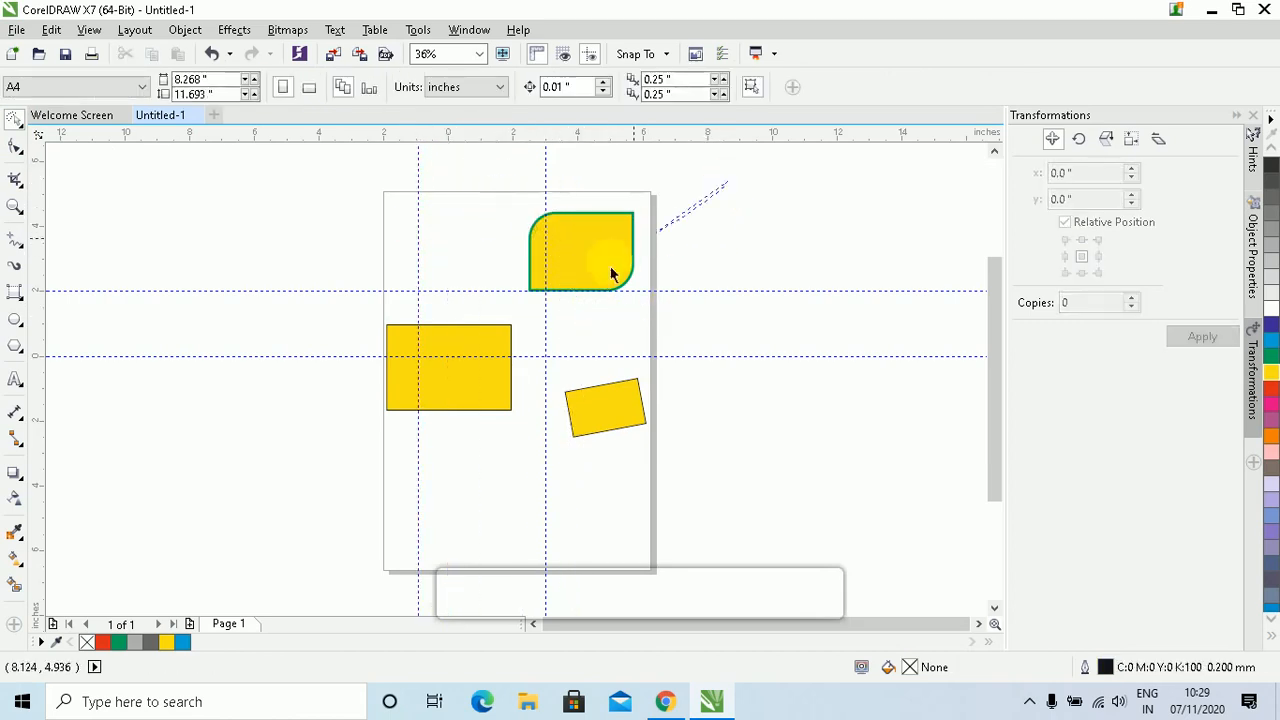
- Select only the rounded shape by enclosing it with a freehand loop, then clear the selection
left_click_drag(610, 266, 521, 338)
mouse_move(762, 312)
left_mouse_down()
mouse_move(528, 269)
mouse_move(493, 384)
mouse_move(571, 262)
left_mouse_up()
mouse_move(359, 187)
left_mouse_down()
mouse_move(550, 335)
mouse_move(655, 341)
mouse_move(713, 290)
mouse_move(732, 231)
mouse_move(610, 182)
mouse_move(468, 204)
mouse_move(429, 245)
left_mouse_up()
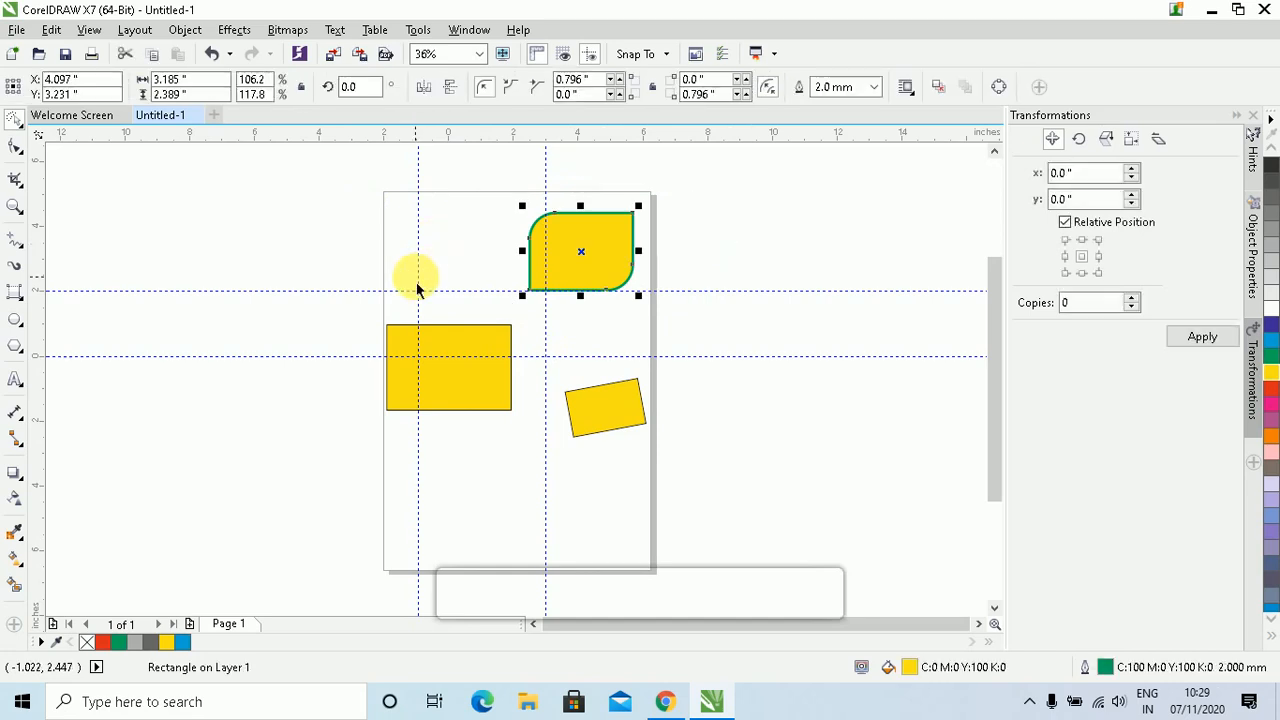
left_click(400, 260)
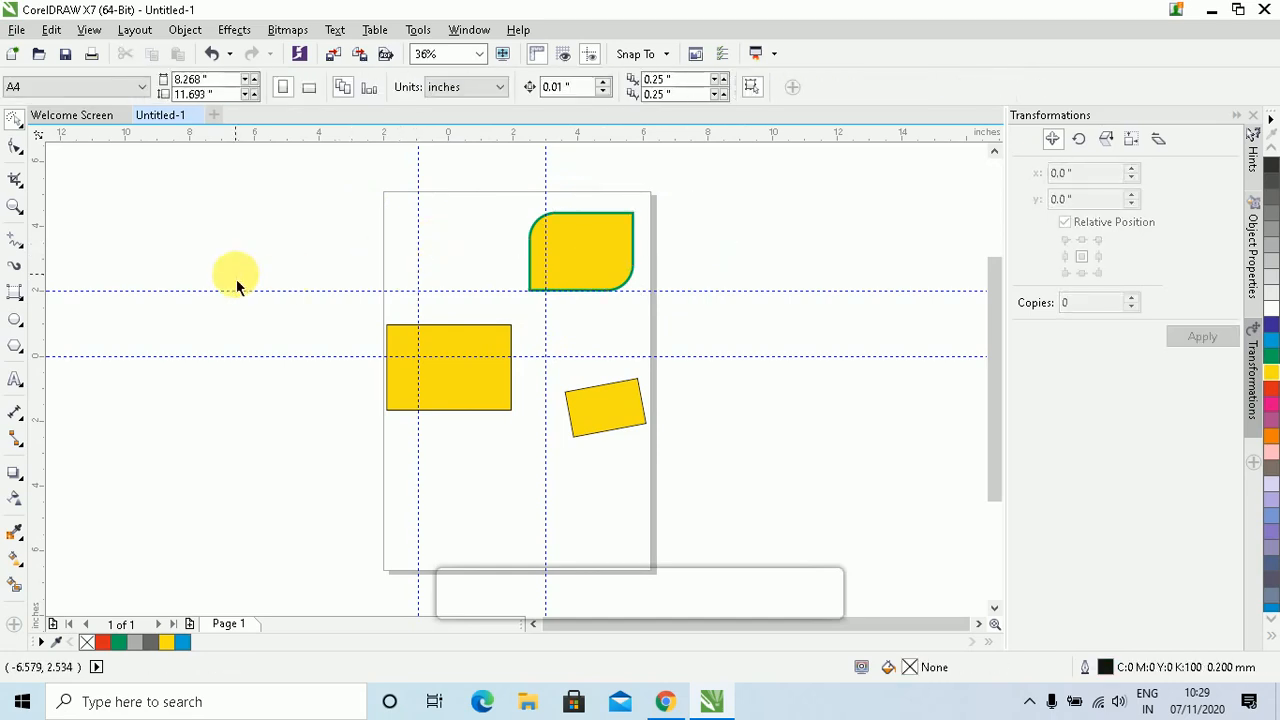
- Scale the large yellow rectangle freely with the Free Transform tool into a long bar about 24.4 x 2.44 inches
left_click(20, 120)
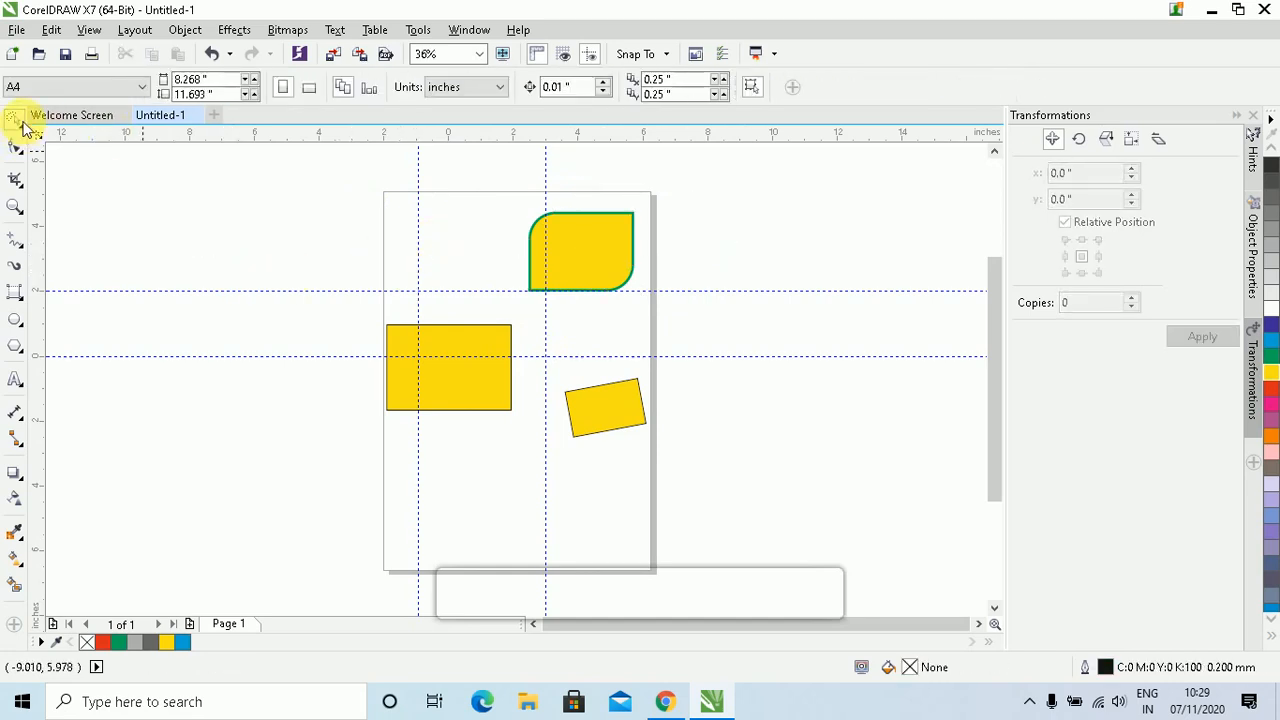
left_click(24, 125)
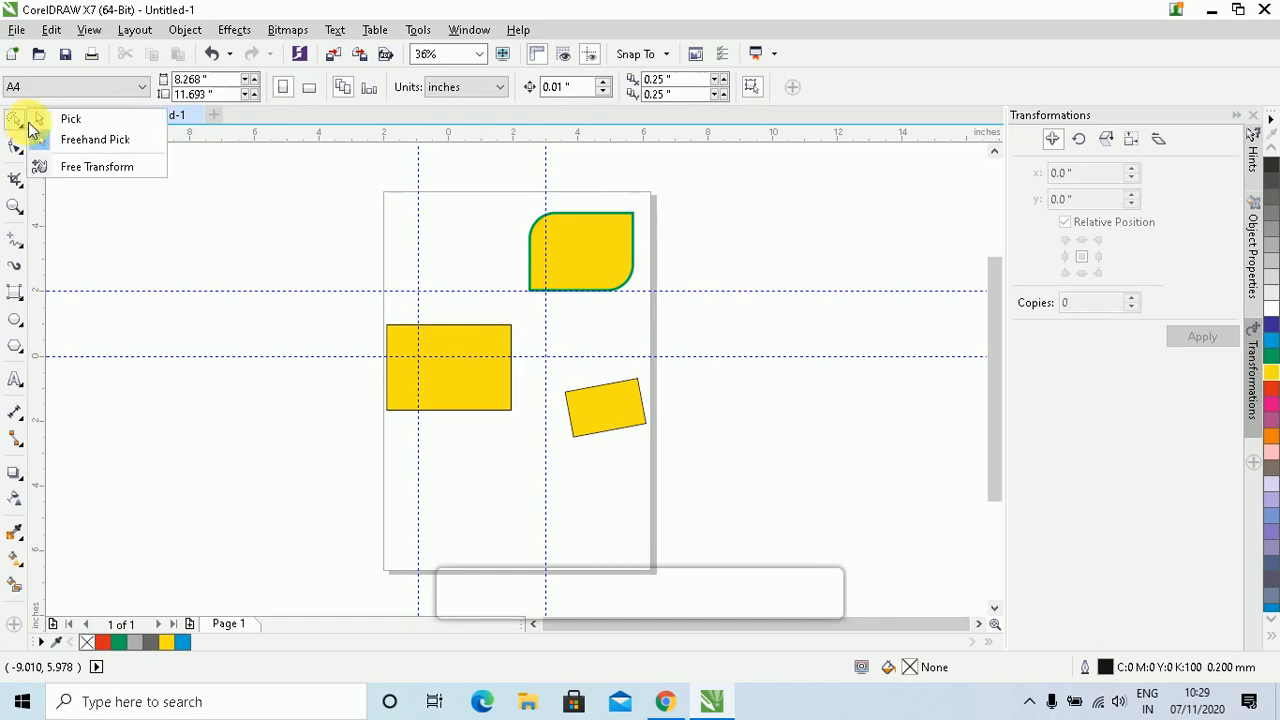
left_click(97, 166)
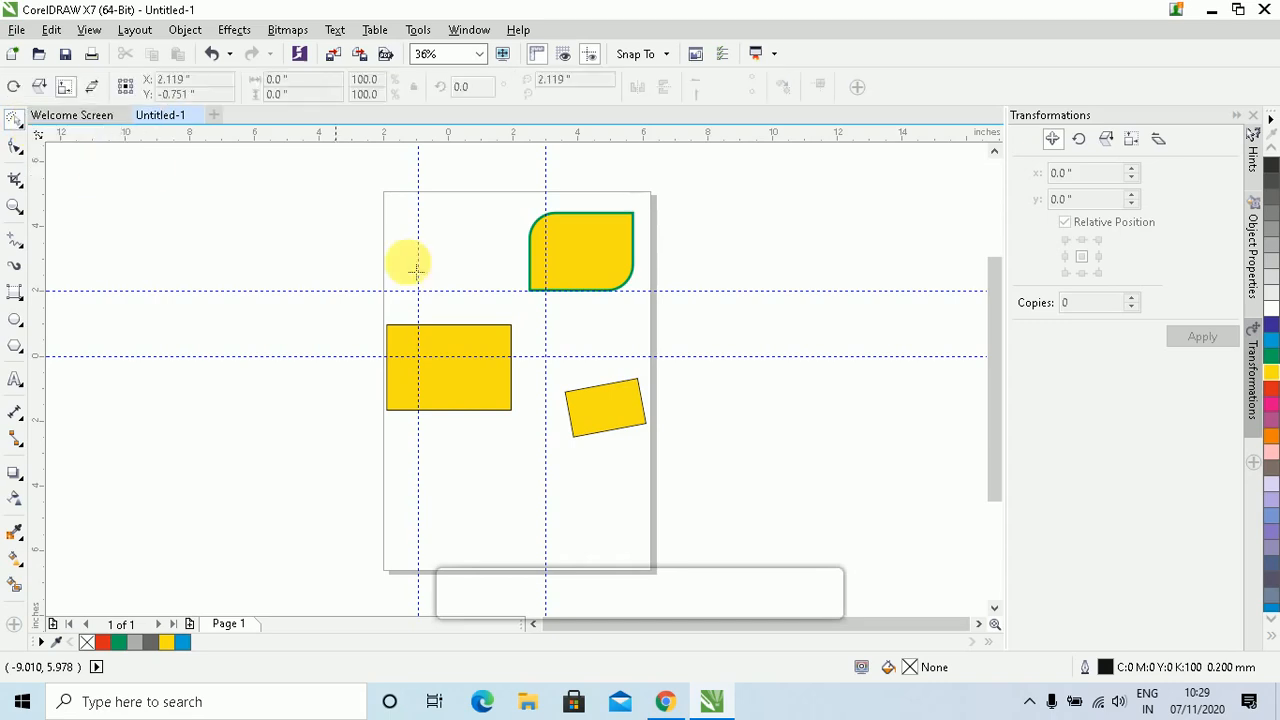
left_click_drag(407, 195, 505, 302)
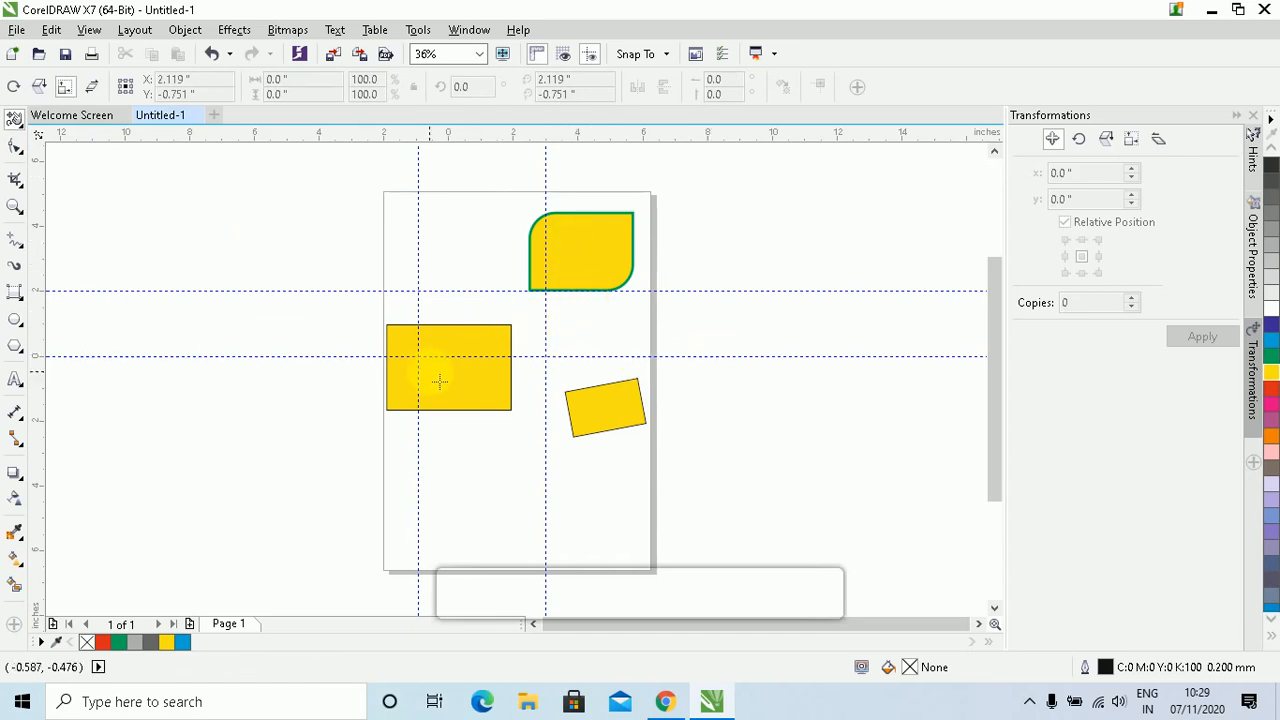
left_click_drag(439, 358, 463, 386)
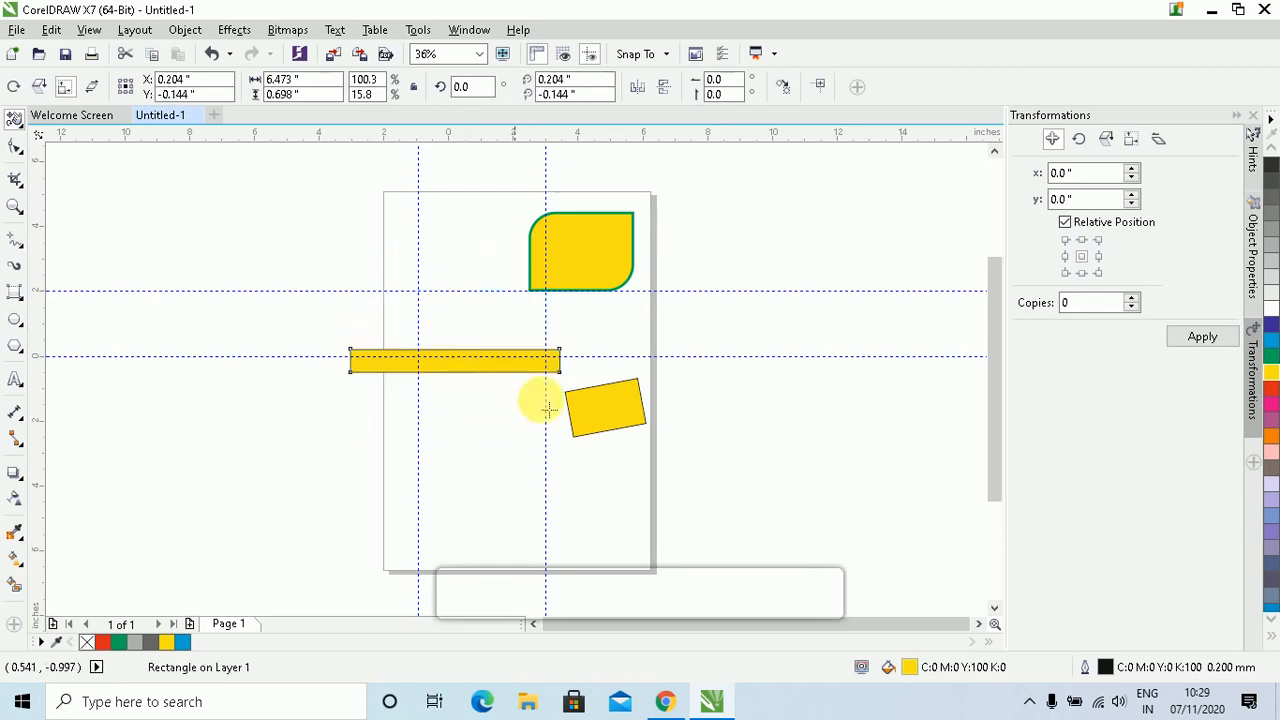
left_click_drag(588, 411, 594, 309)
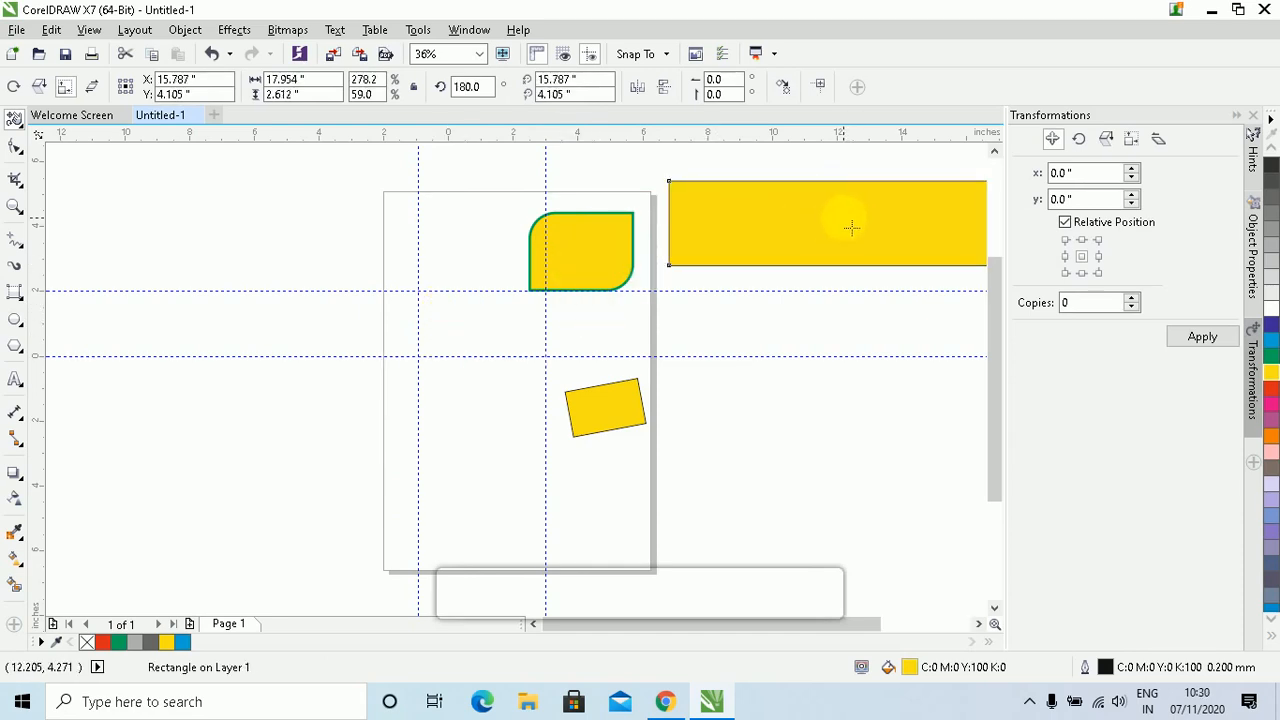
left_click_drag(851, 228, 843, 492)
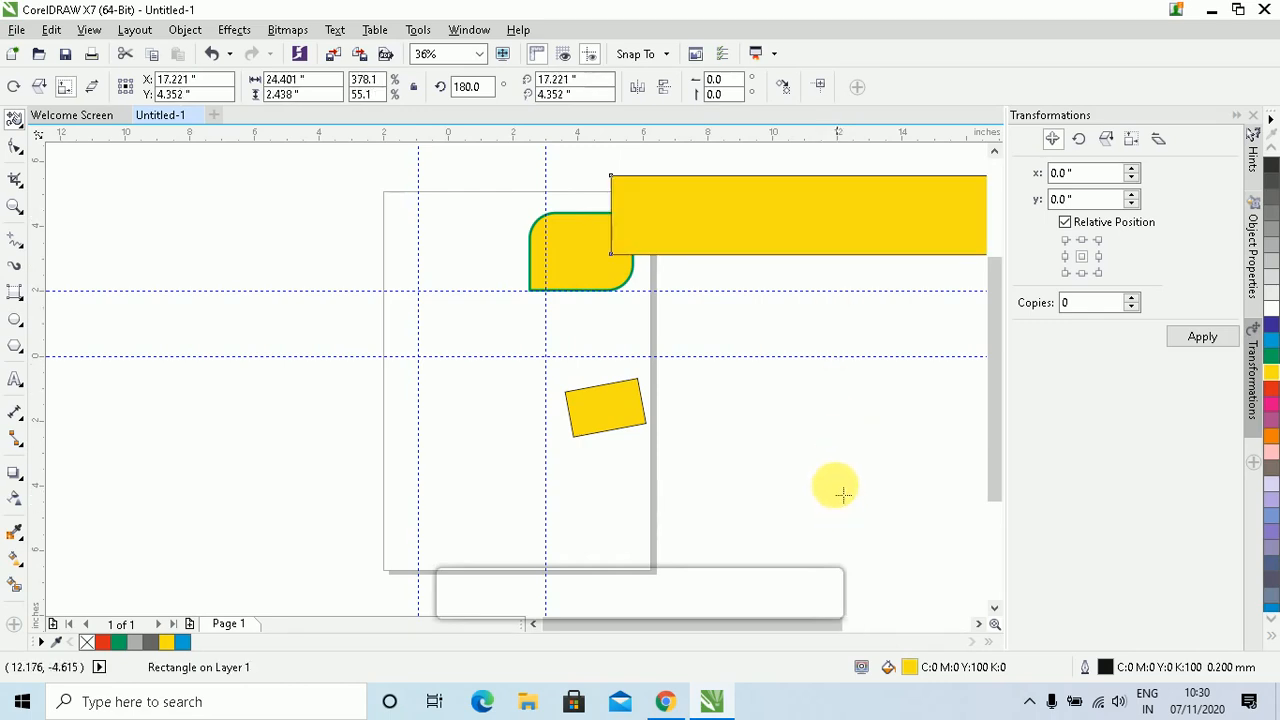
- Switch back to the Pick tool and move the long yellow bar to about X 12.19, Y 1.63 inches
left_click(13, 127)
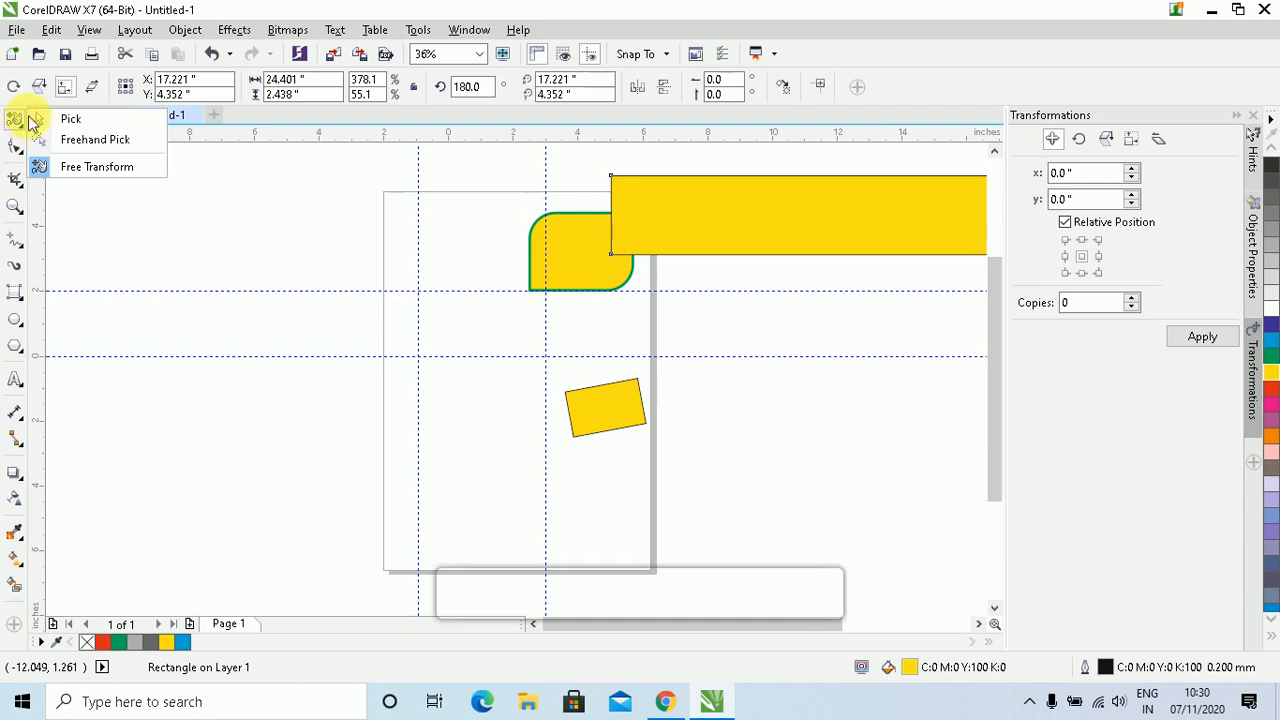
left_click(40, 119)
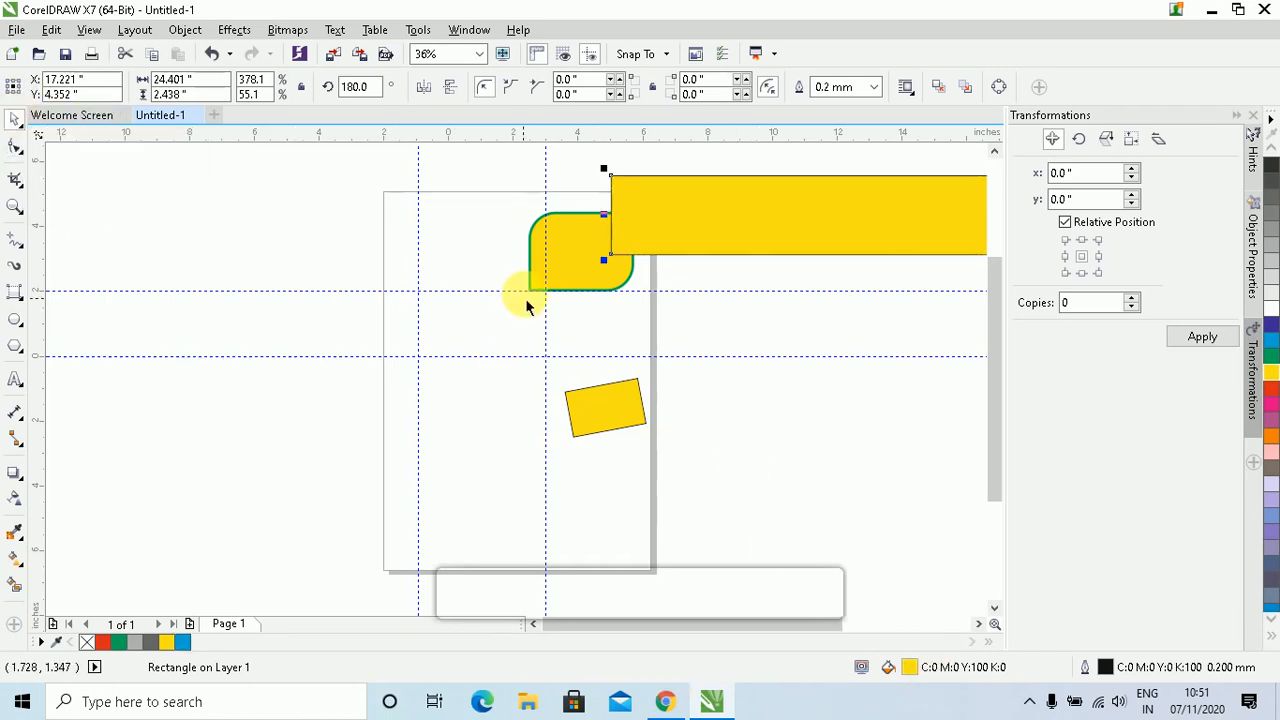
scroll(1030, 485, "right", 5)
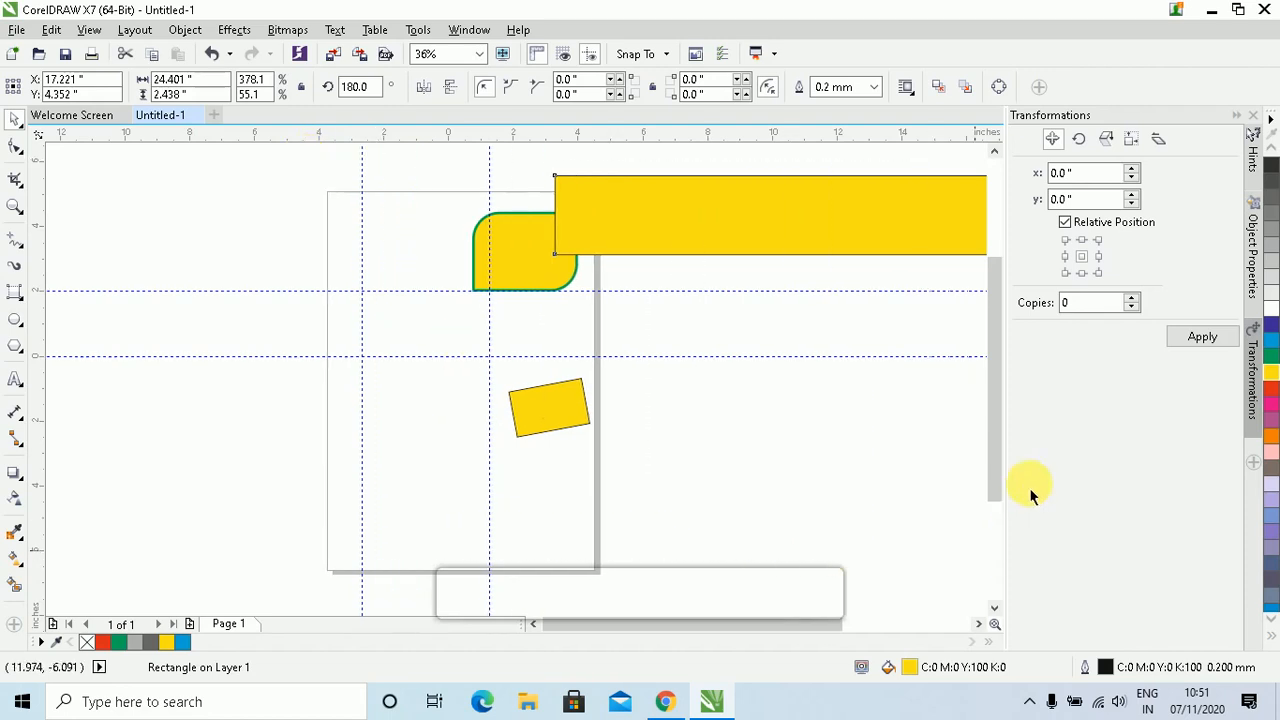
scroll(908, 414, "right", 1)
key("Tab")
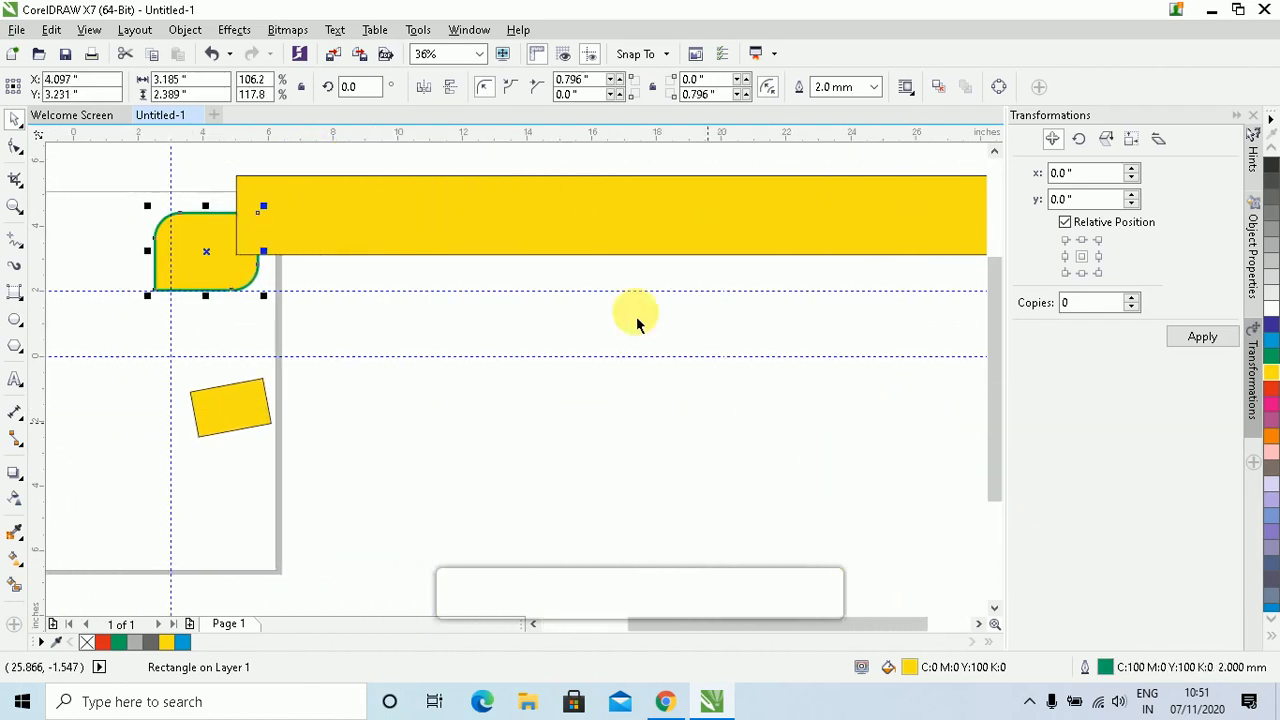
left_click_drag(603, 225, 438, 308)
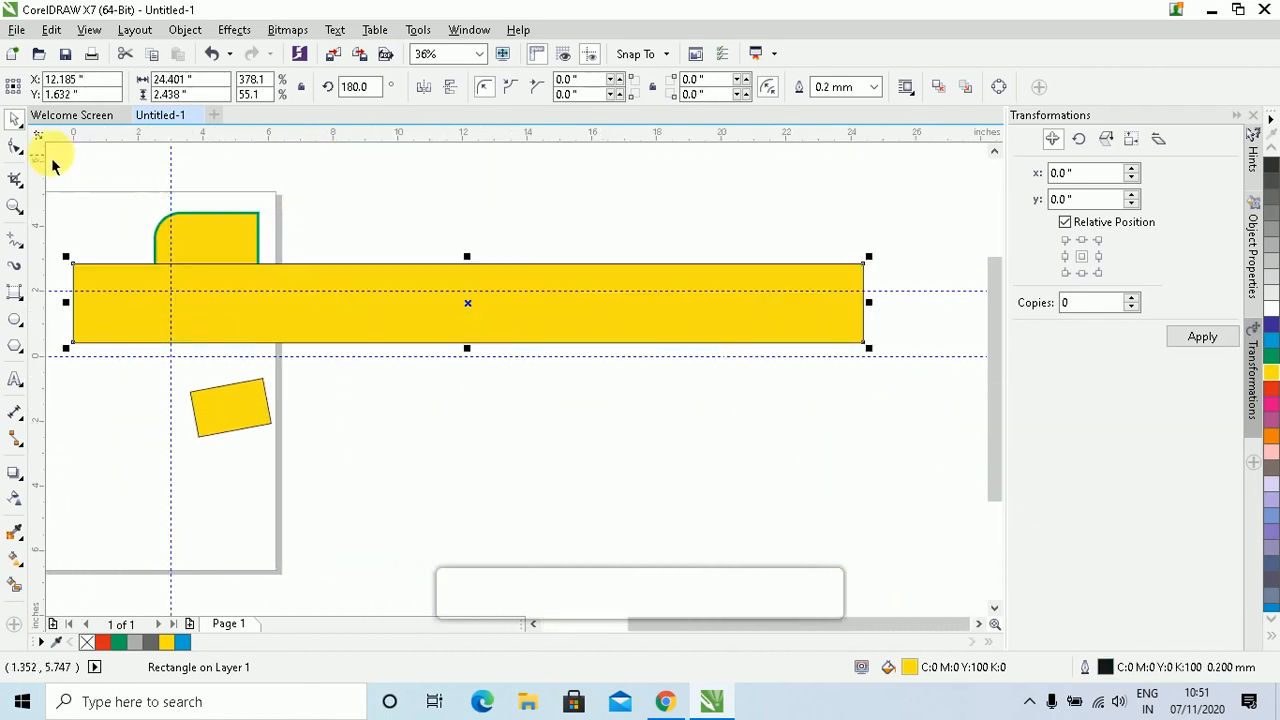
- Select all three shapes with an enclosing marquee, clear the selection, then select all objects again and delete them
left_click_drag(49, 157, 922, 500)
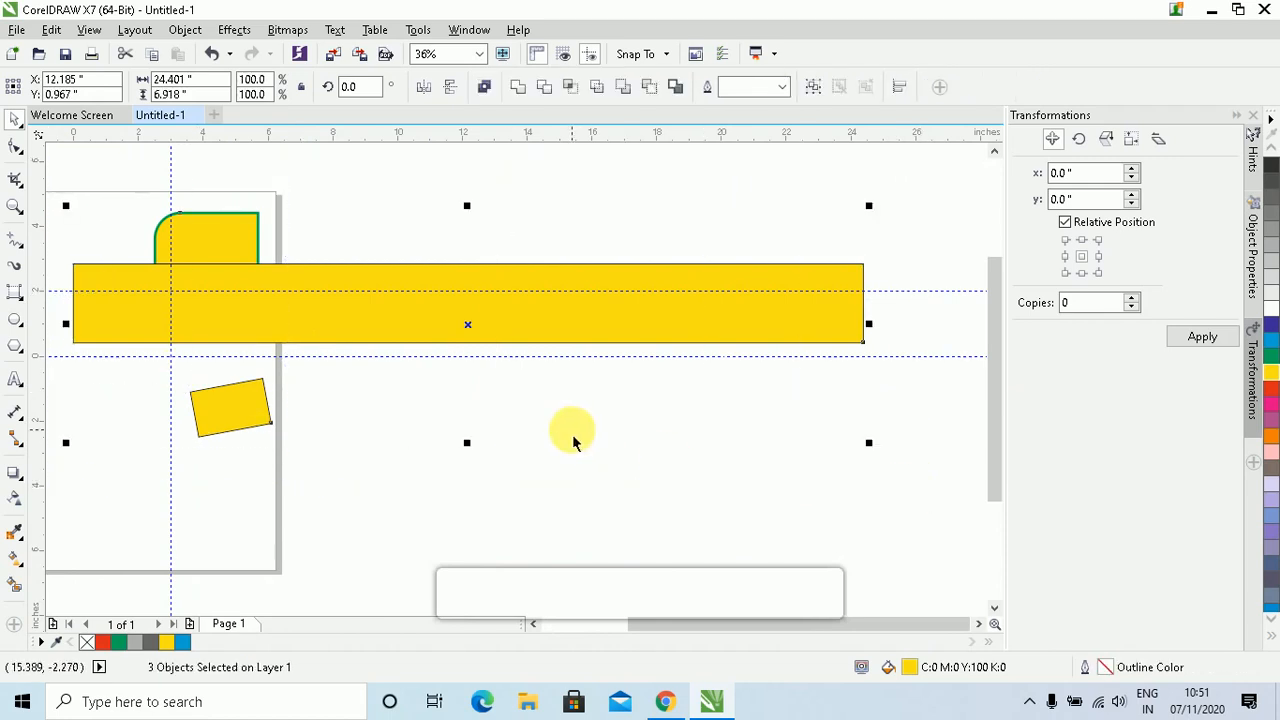
left_click(425, 455)
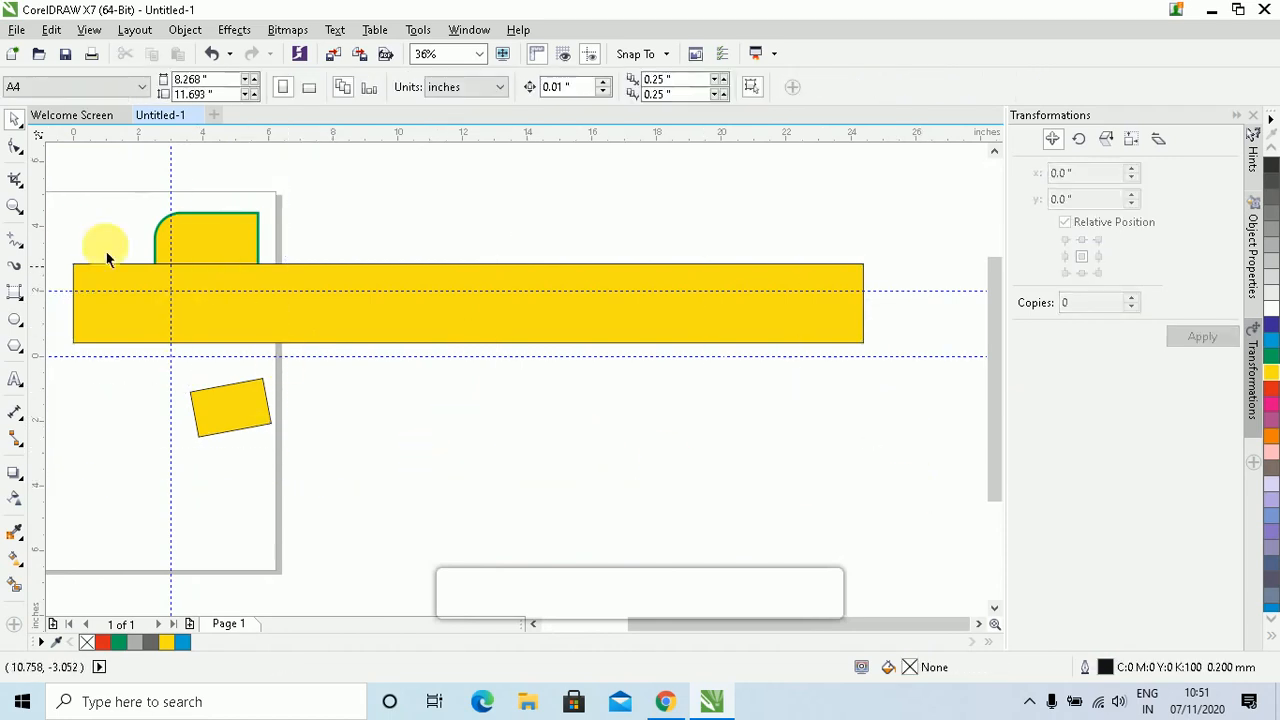
double_click(15, 120)
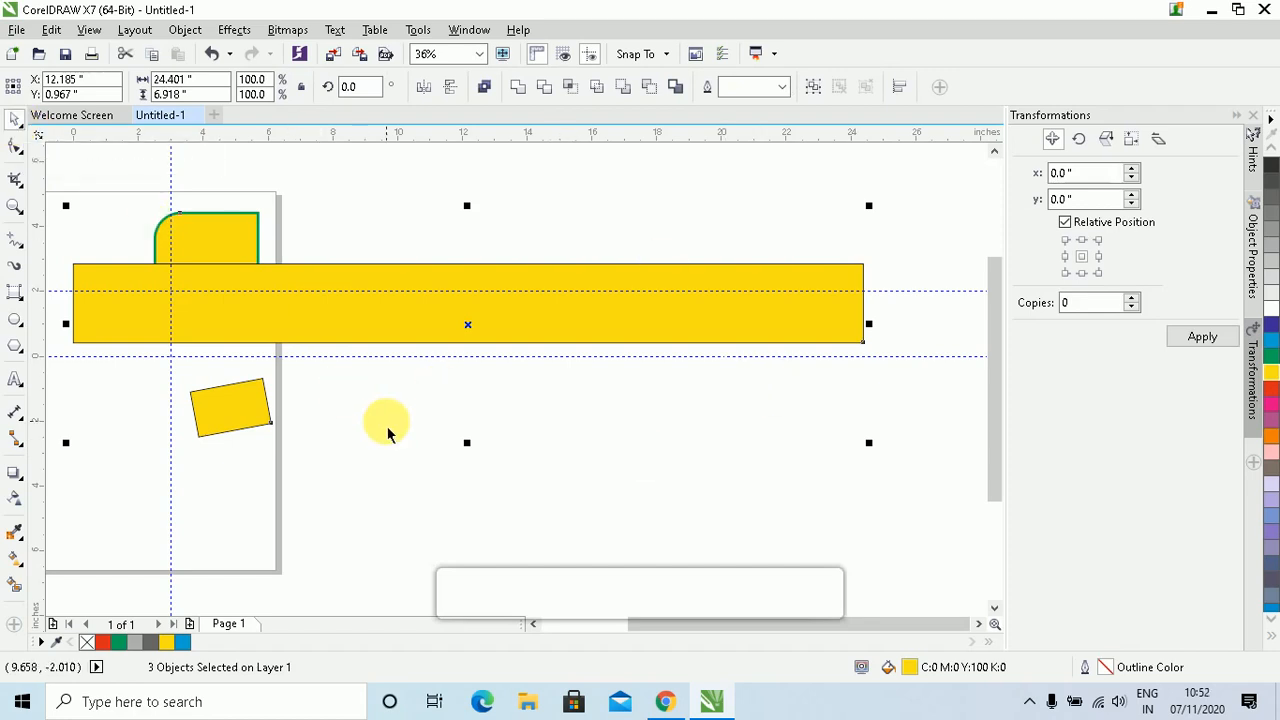
key("Delete")
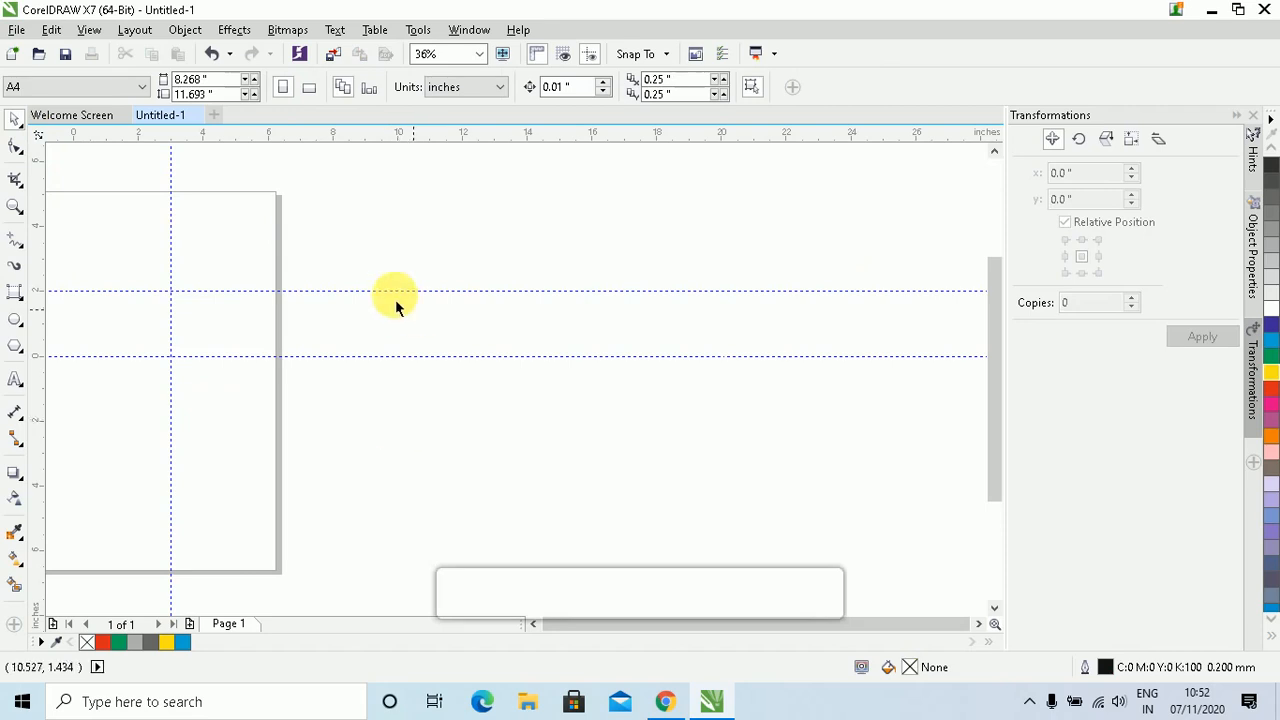
- Draw a rectangle about 3.91 x 1.97 inches between the four guidelines and fill it yellow (C:0 M:0 Y:100 K:0)
left_click(476, 54)
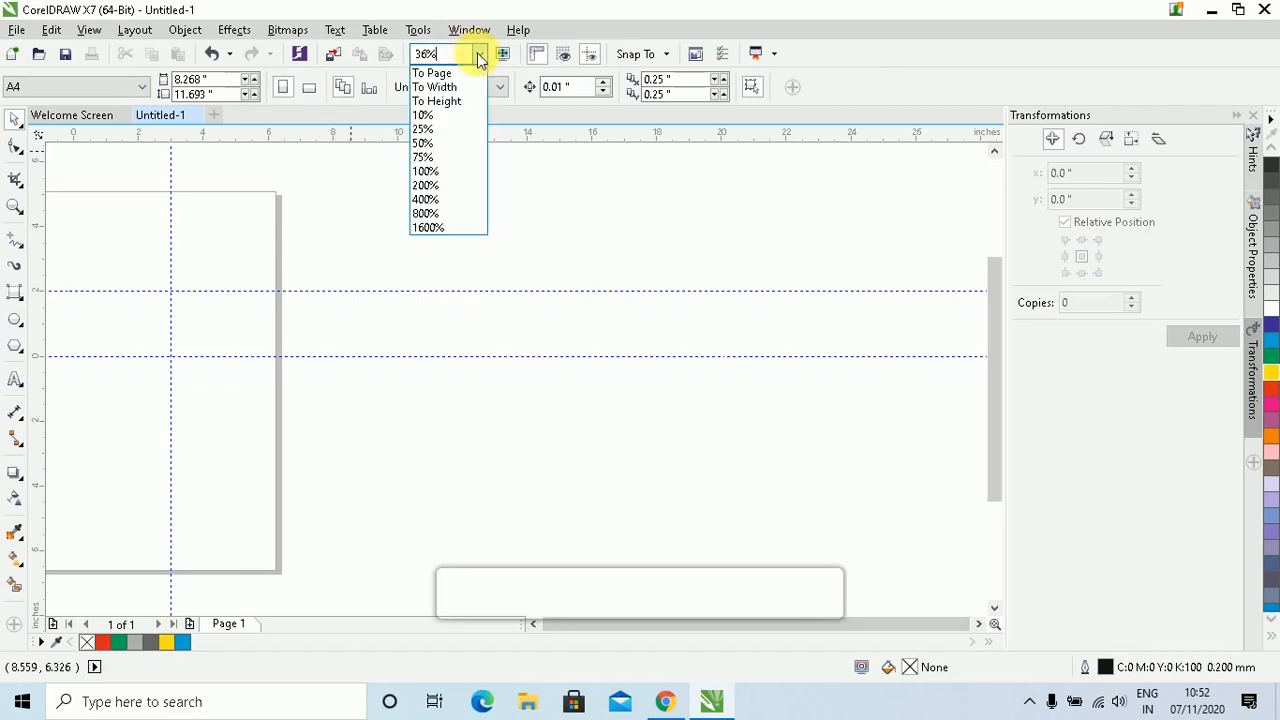
left_click(443, 76)
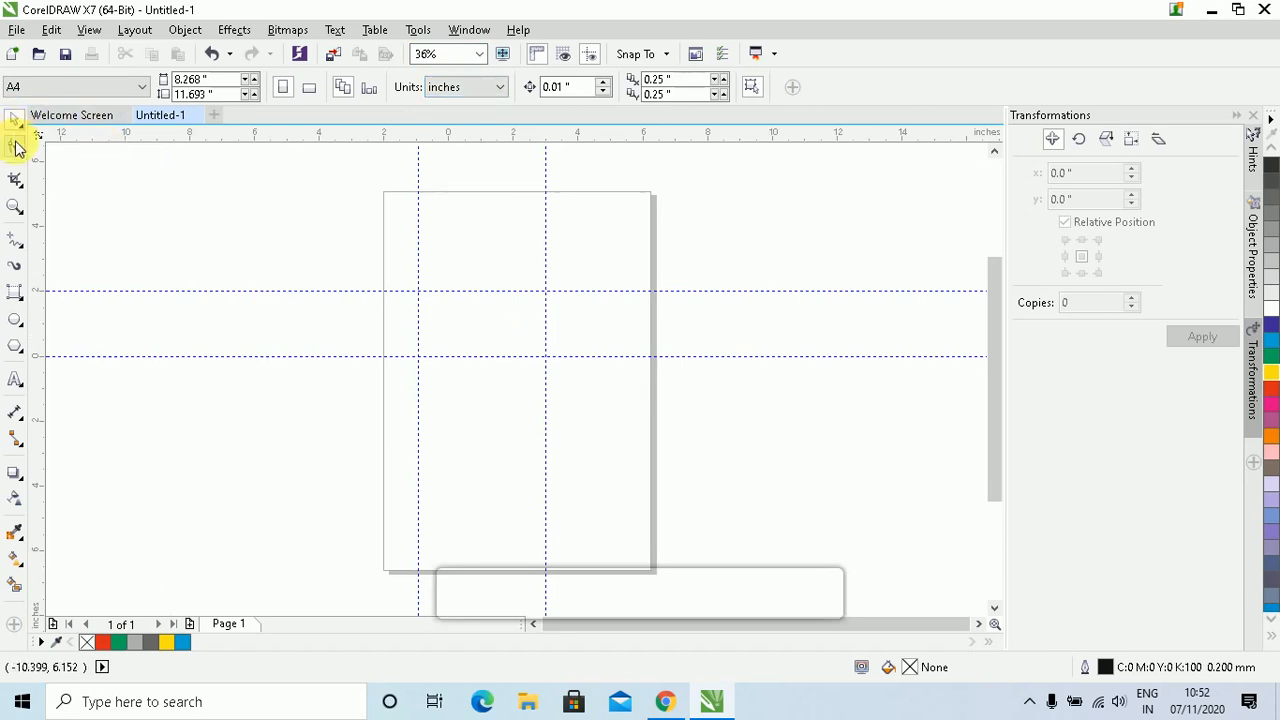
left_click(15, 300)
left_click(72, 292)
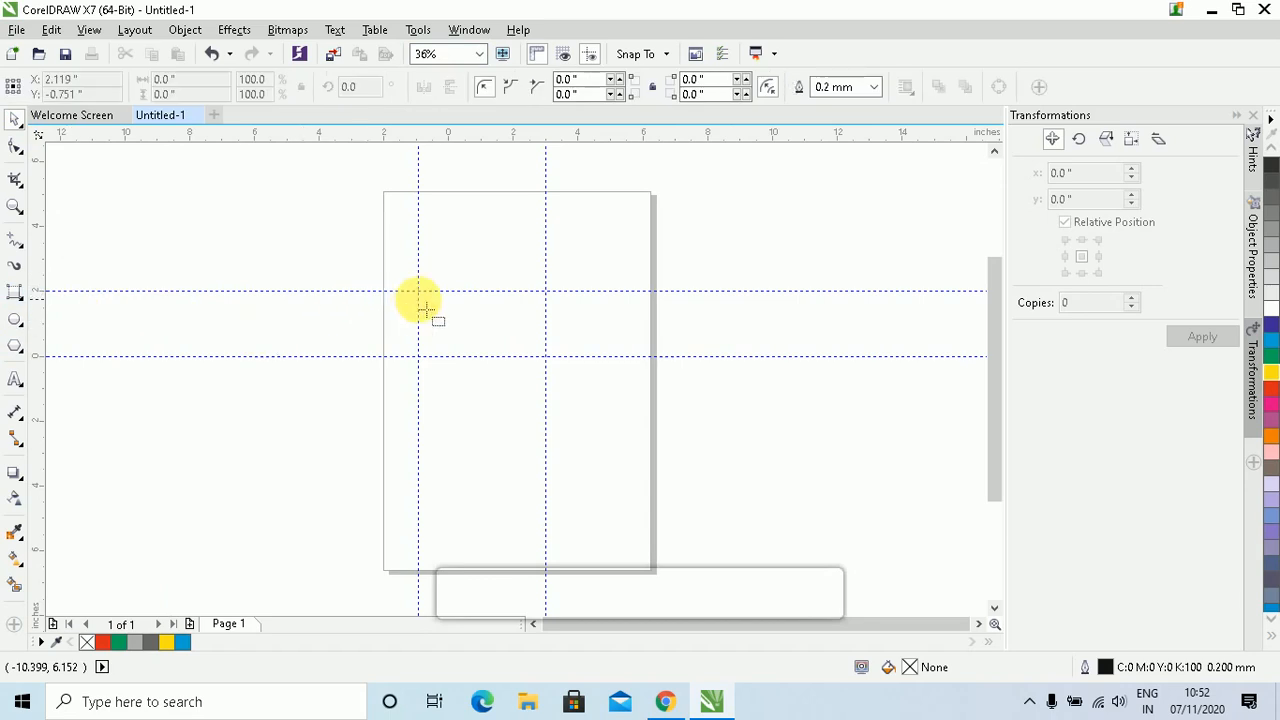
left_click_drag(424, 296, 549, 358)
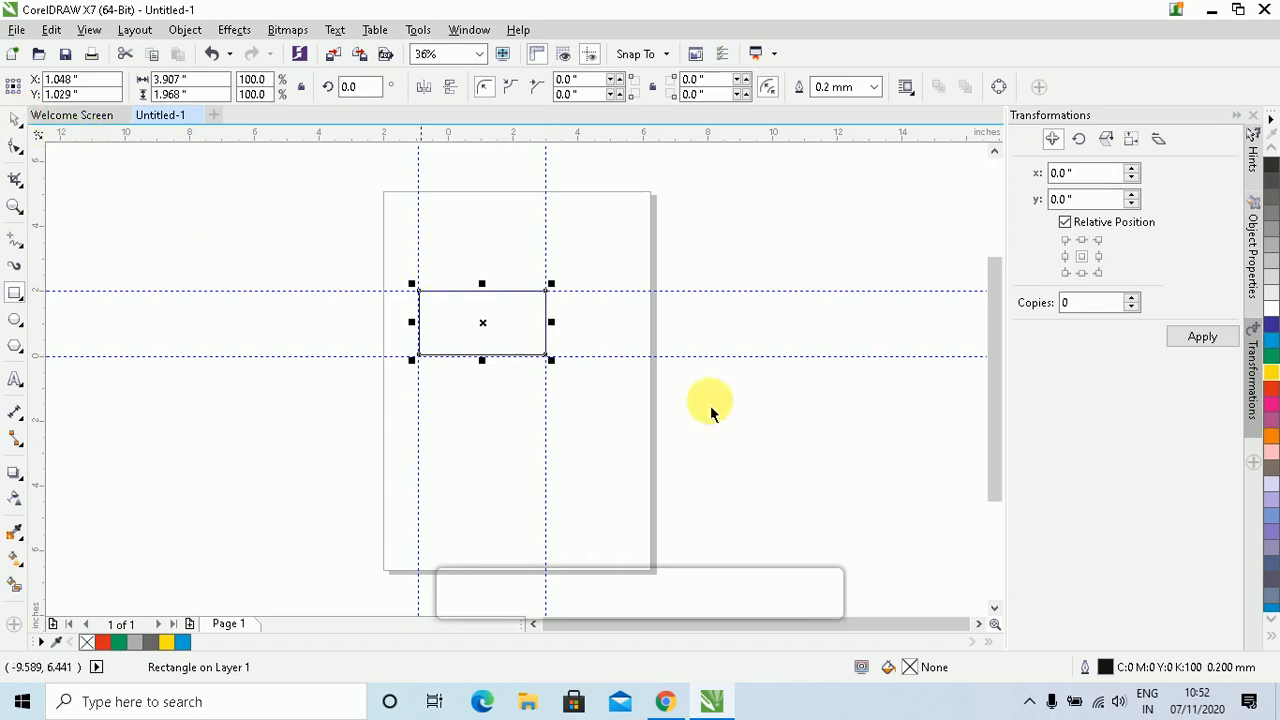
left_click(1271, 376)
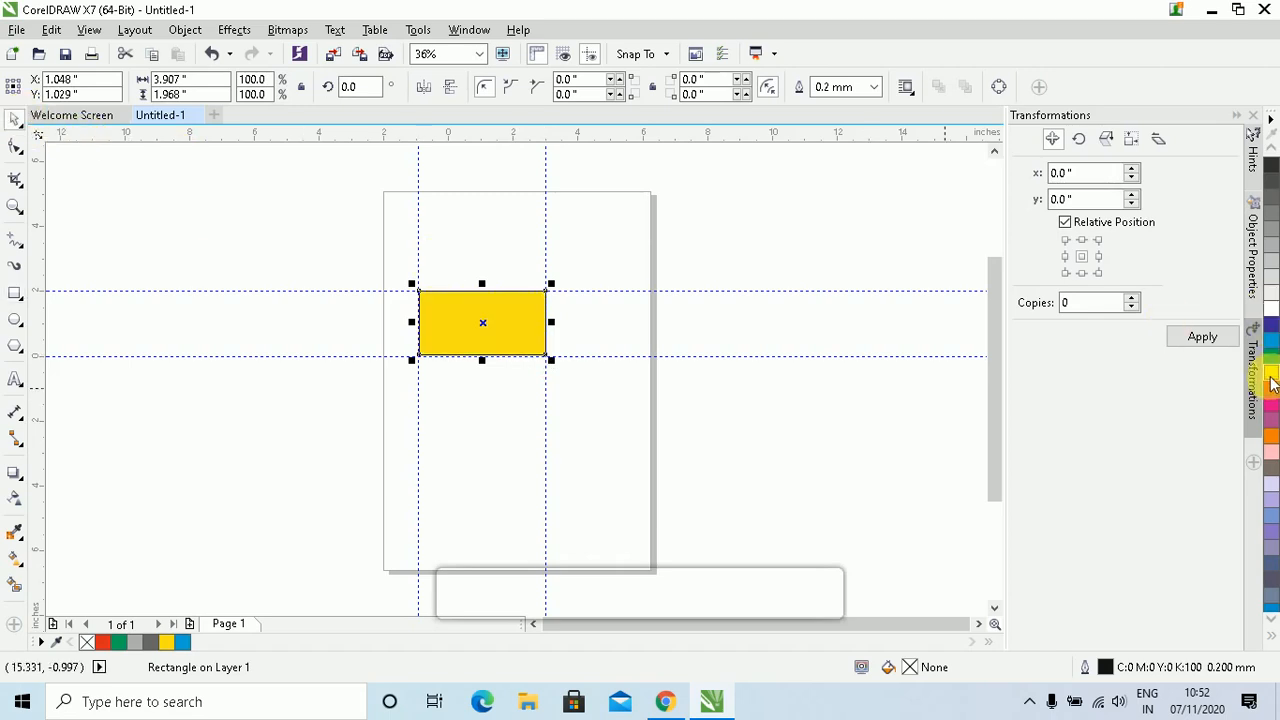
left_click(688, 298)
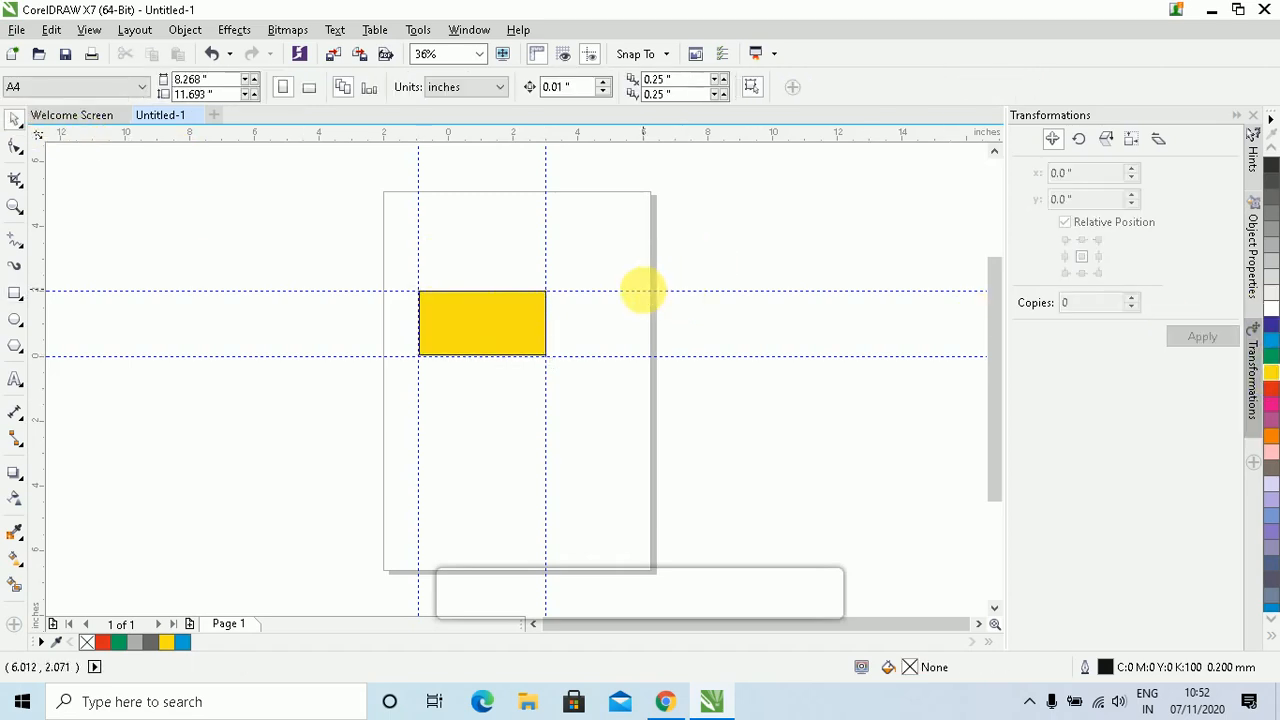
- Delete the two horizontal and two vertical guidelines around the yellow rectangle
left_click(654, 292)
key("Delete")
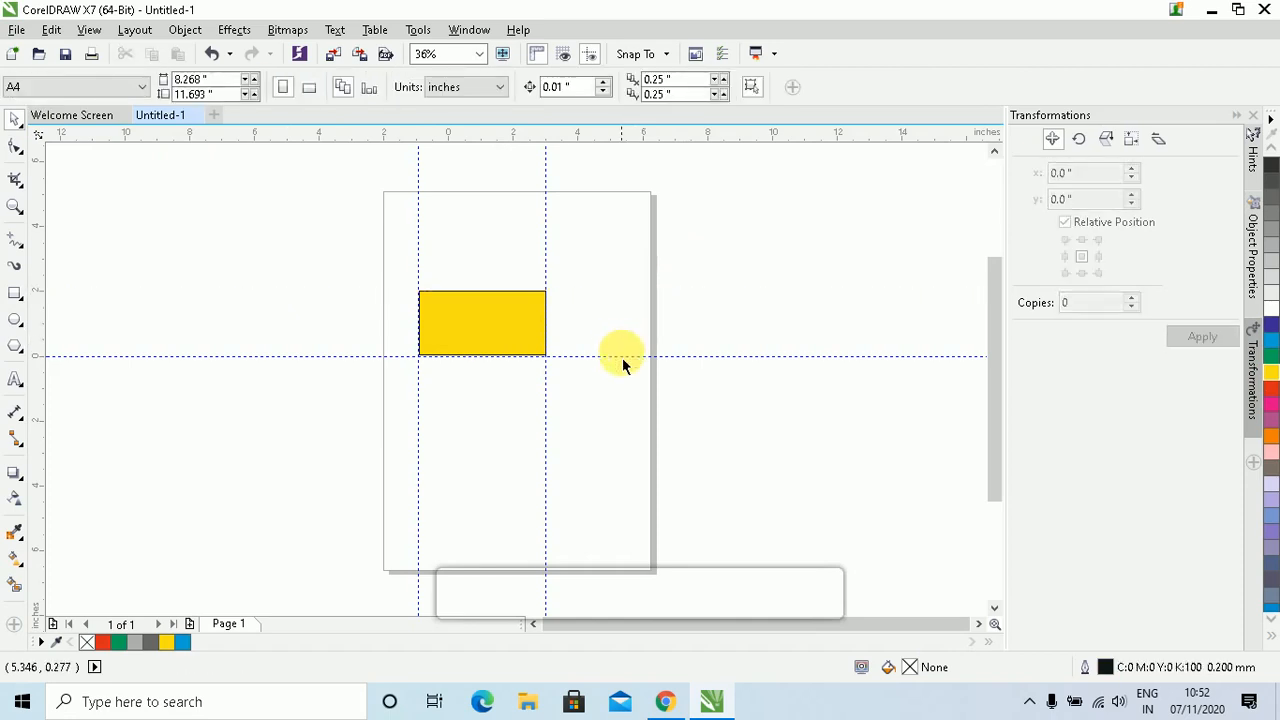
left_click(630, 357)
key("Delete")
left_click(556, 392)
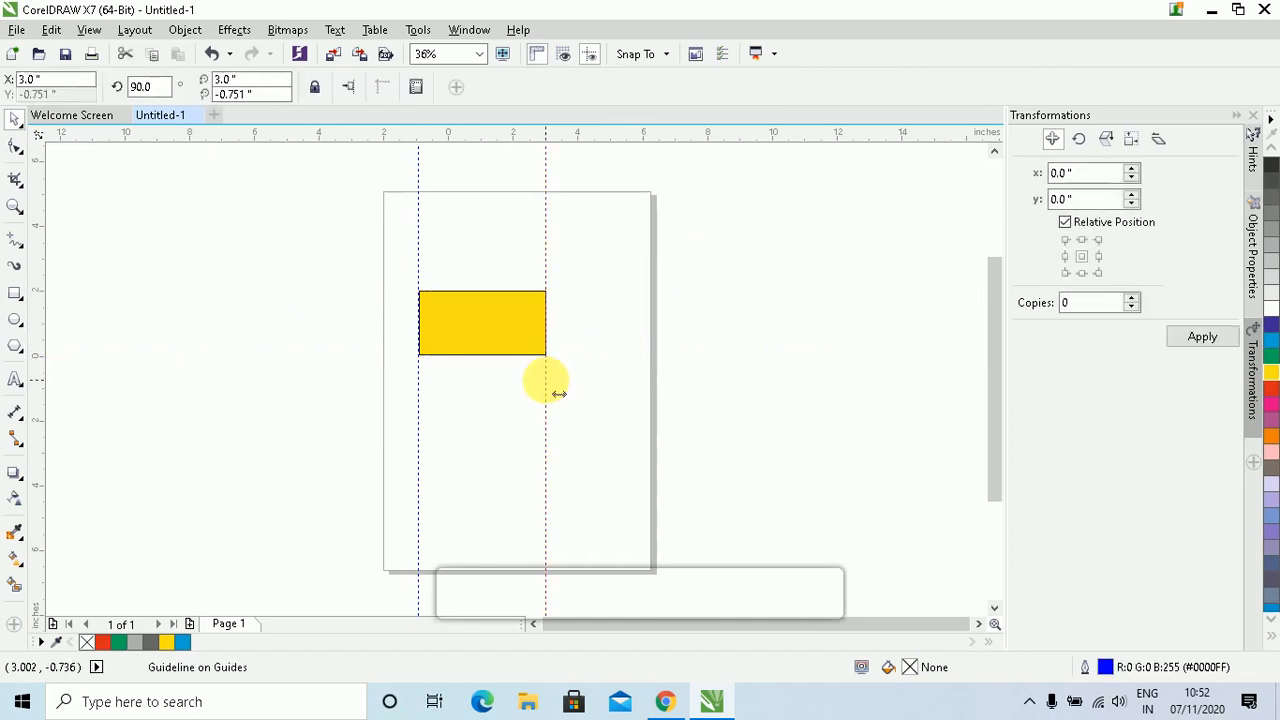
key("Delete")
left_click(419, 381)
key("Delete")
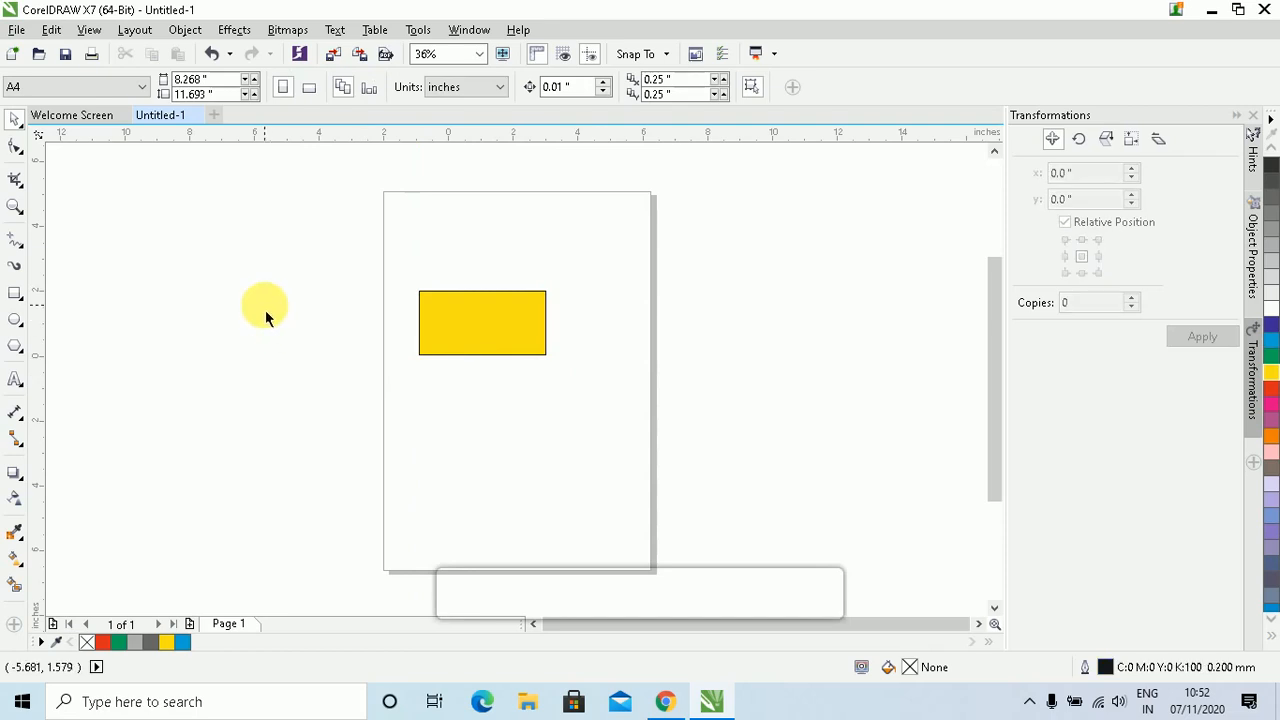
scroll(301, 310, "up", 2)
scroll(455, 292, "down", 2)
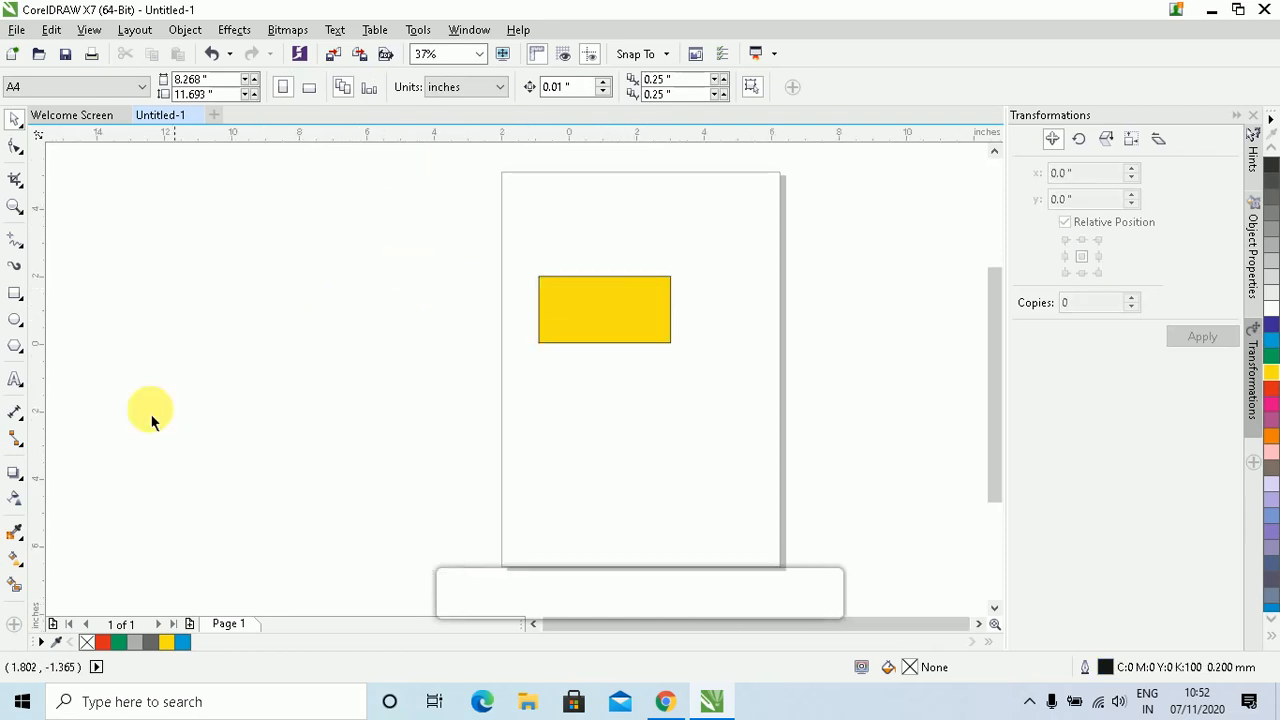
- Zoom in on the yellow rectangle, select it and activate the Shape tool
key("z")
left_click_drag(469, 249, 738, 387)
left_click(20, 121)
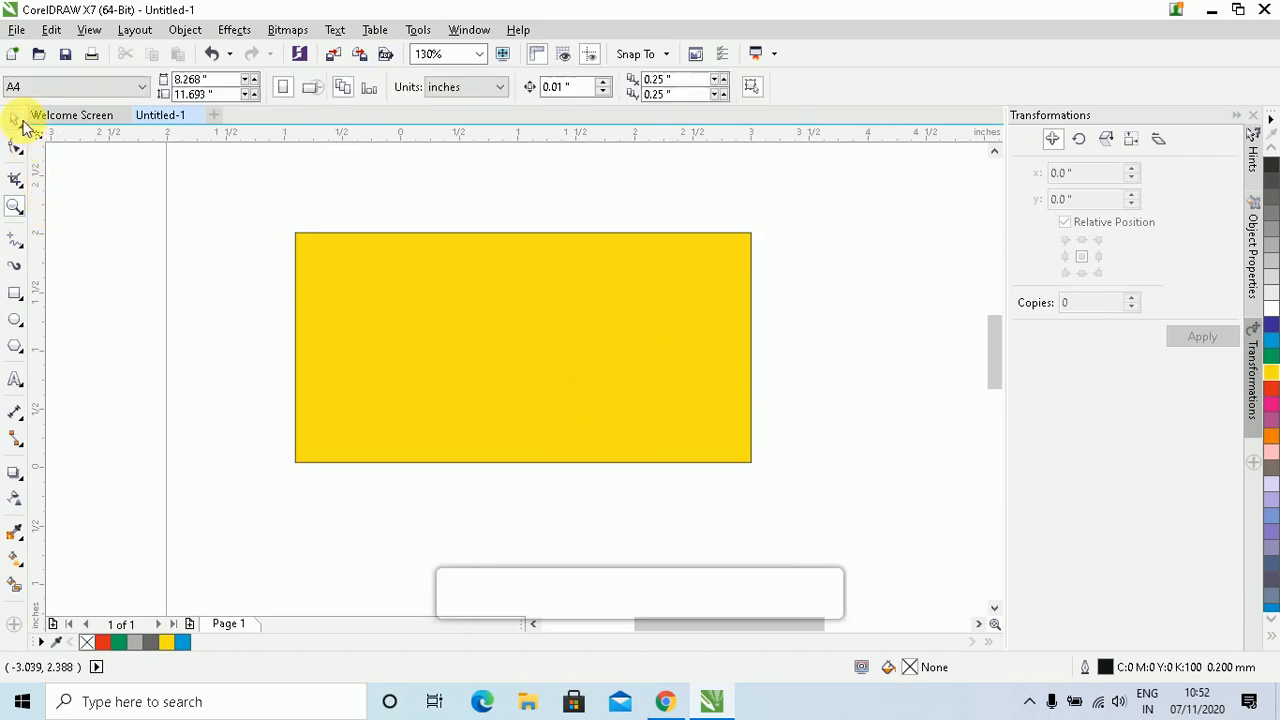
left_click(382, 303)
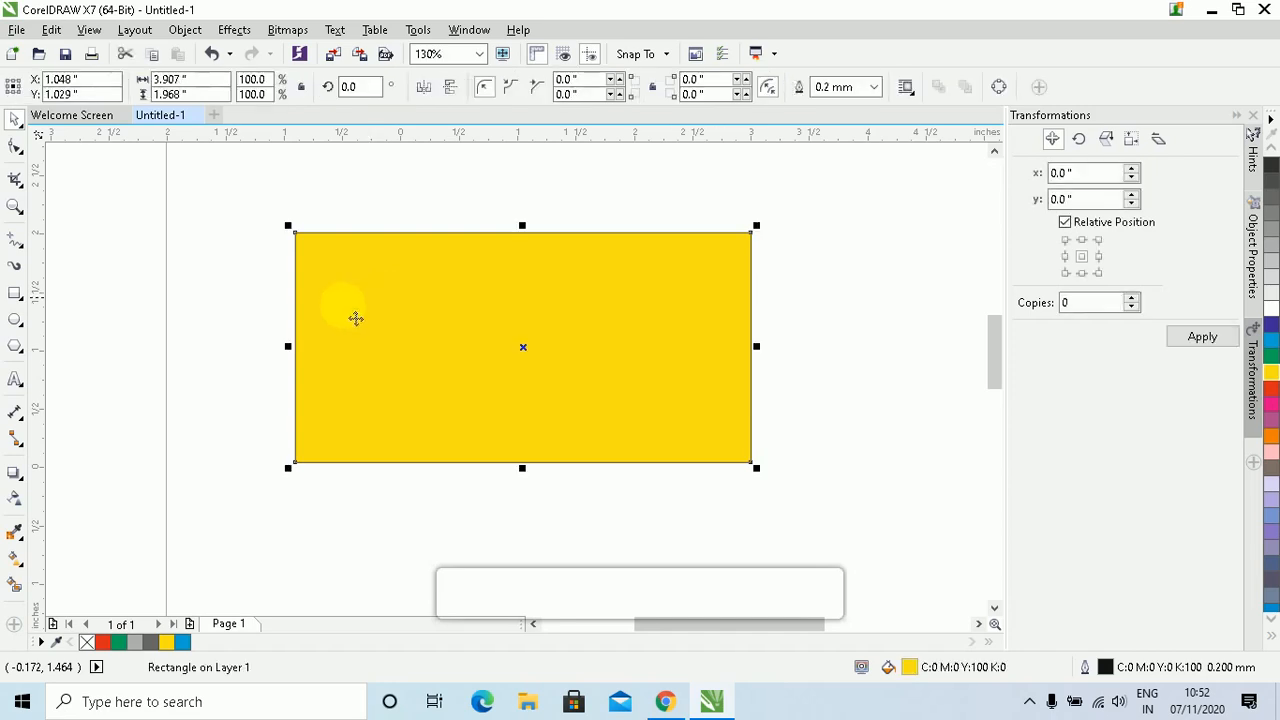
left_click(12, 150)
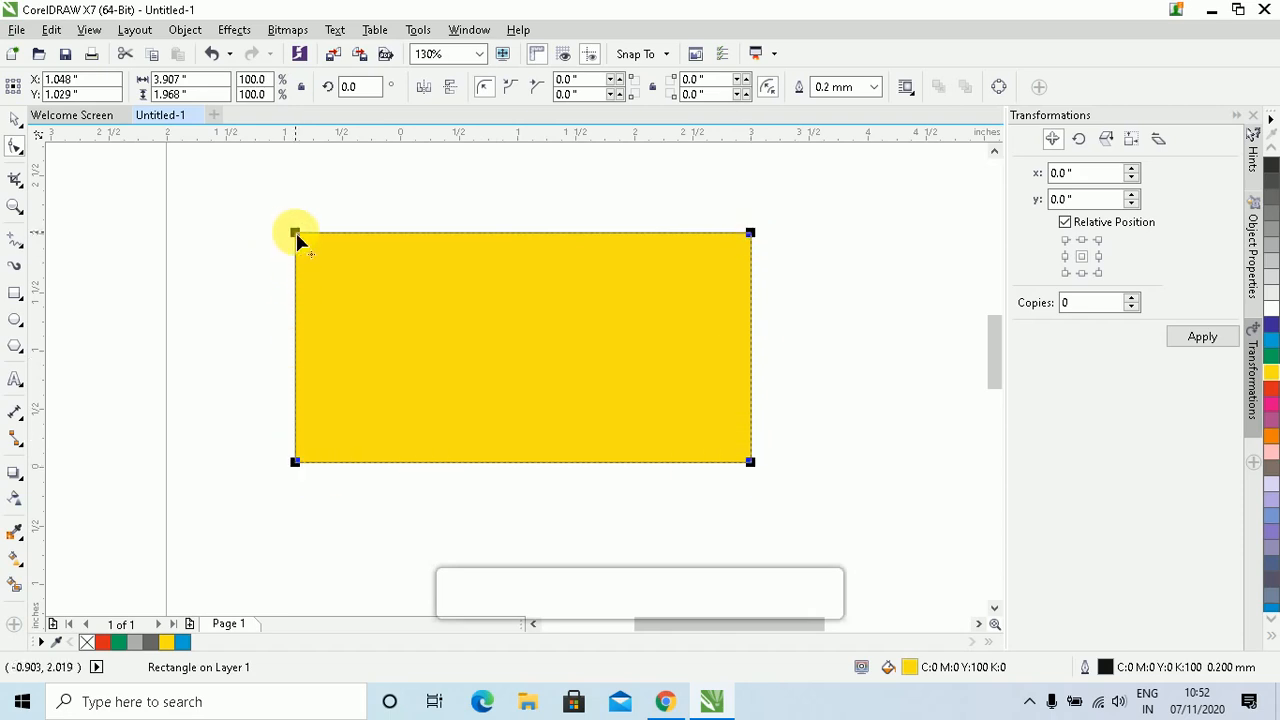
- Round all four rectangle corners to about 0.774 inches, then set the upper-left corner radius to 2 inches
left_click_drag(297, 237, 276, 326)
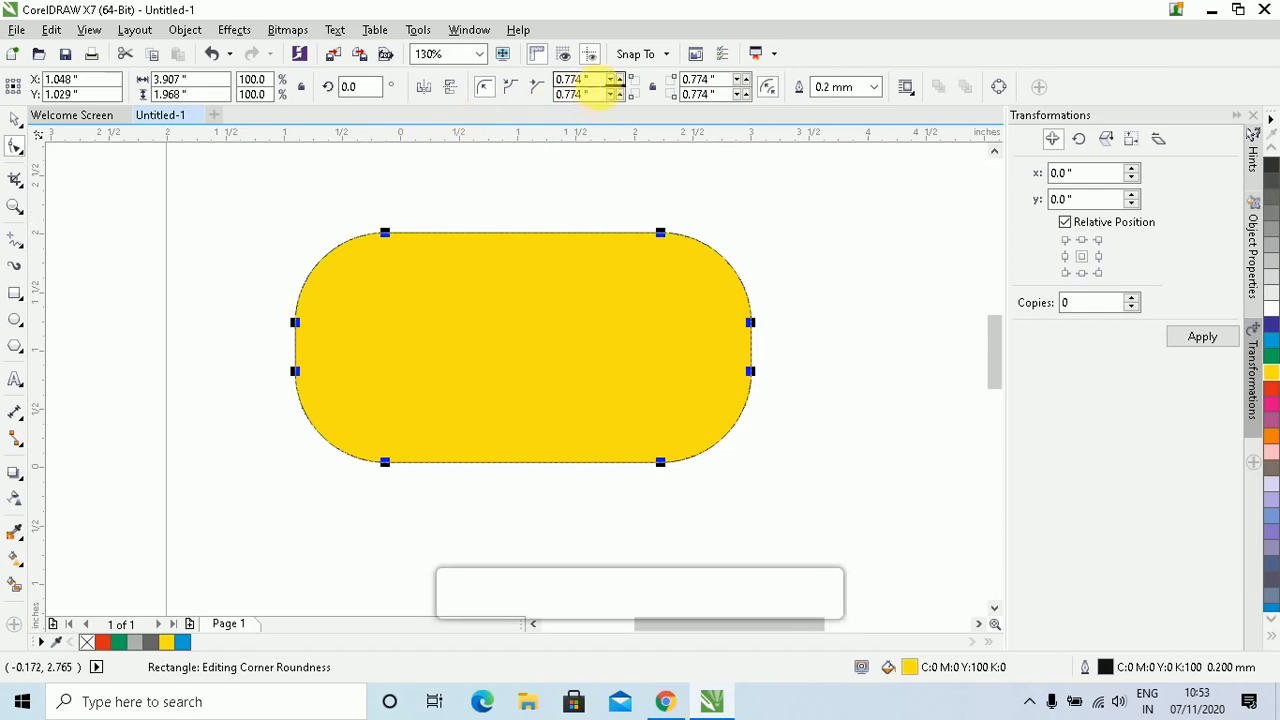
double_click(572, 79)
type("2")
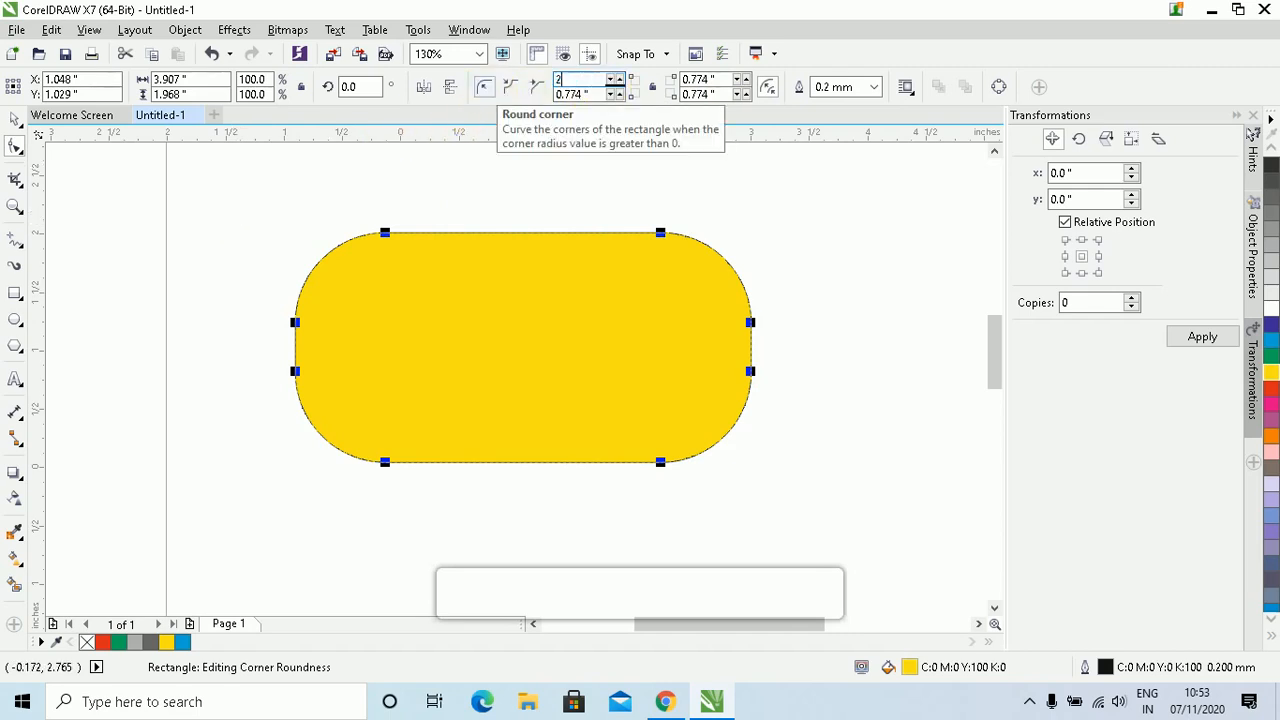
key("Return")
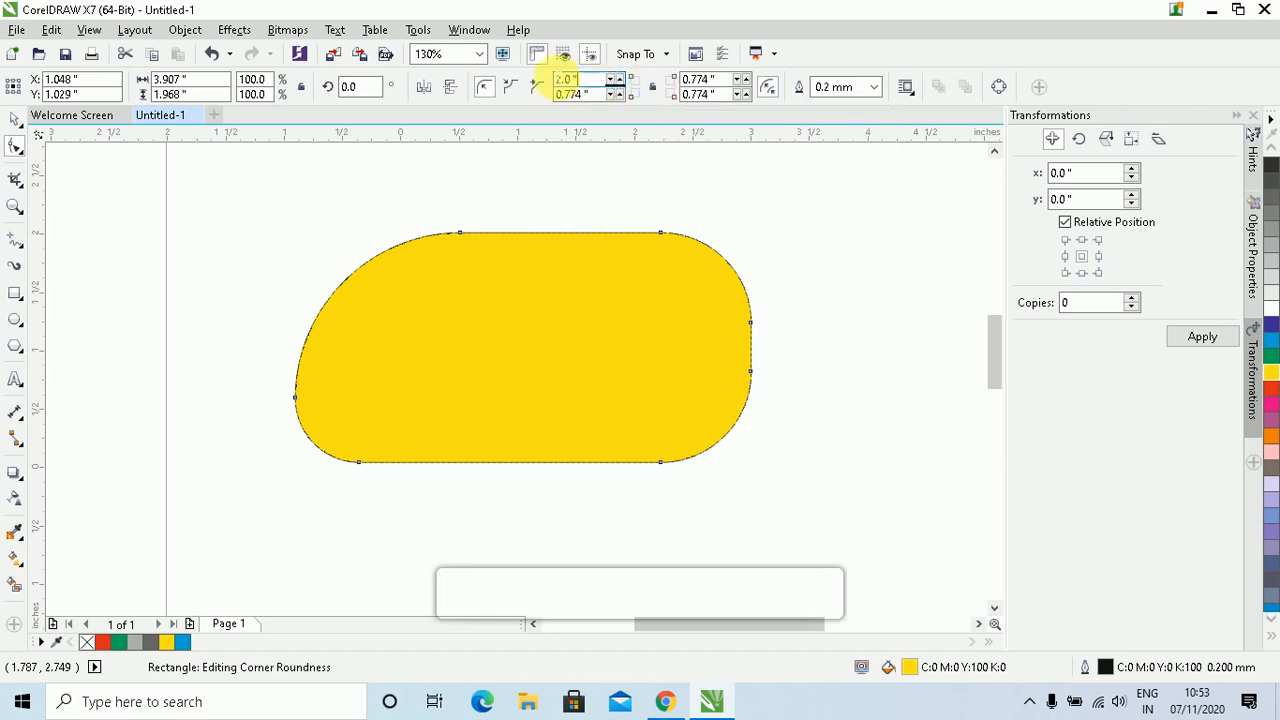
- Link the rectangle's corner radii so they change together and reset them all to 0 inches
left_click(560, 79)
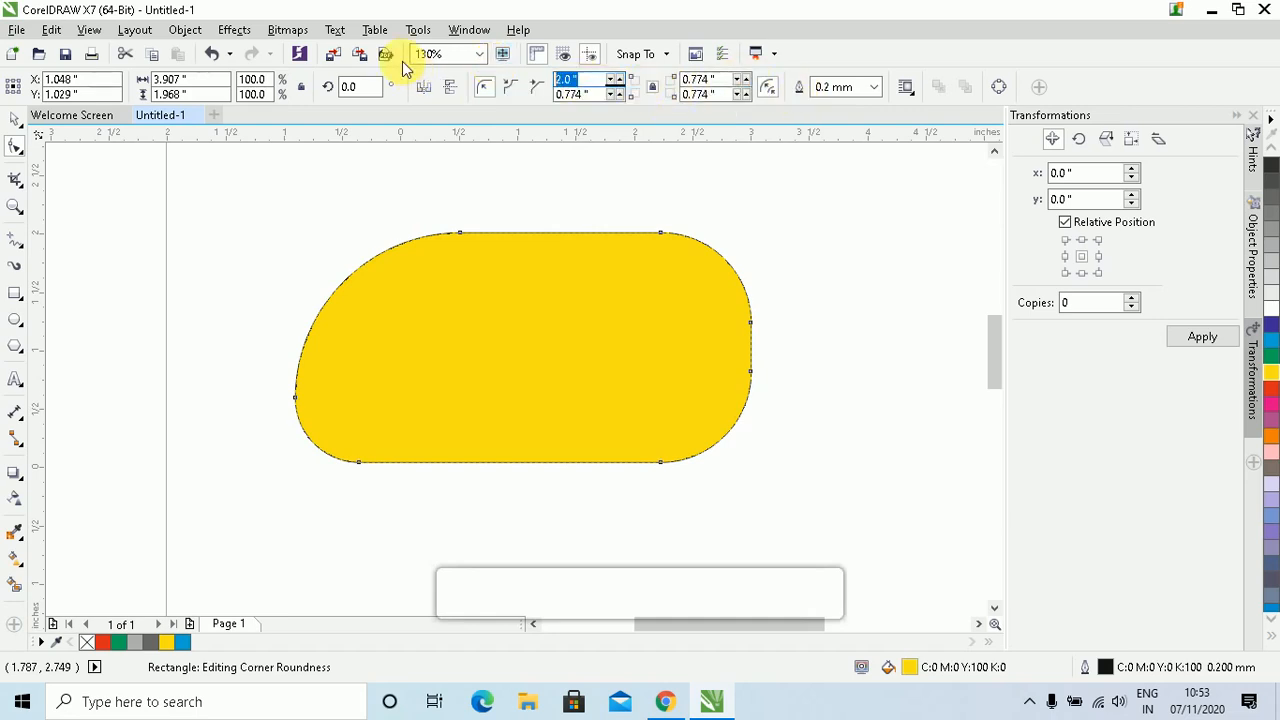
type("0")
key("Return")
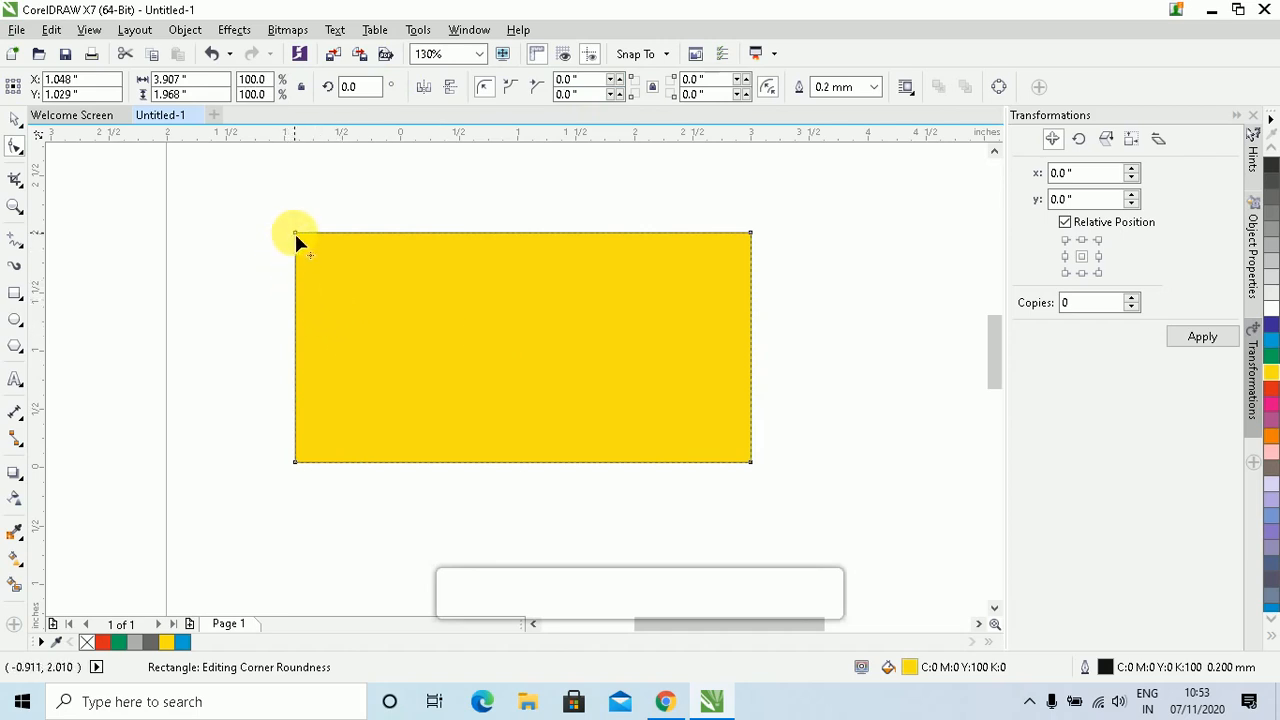
- Round the corners with the Shape tool to 0.984 inches and try the scalloped and chamfered styles before returning to round
left_click_drag(295, 237, 314, 434)
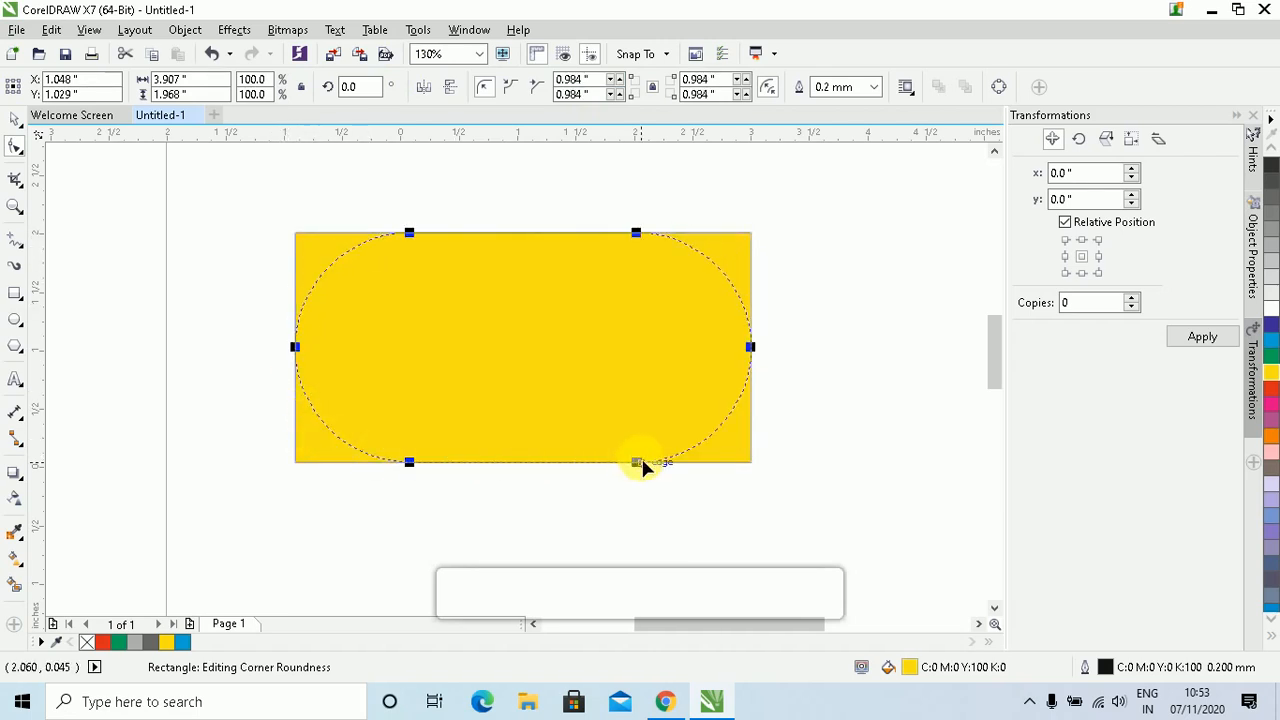
left_click_drag(642, 465, 634, 457)
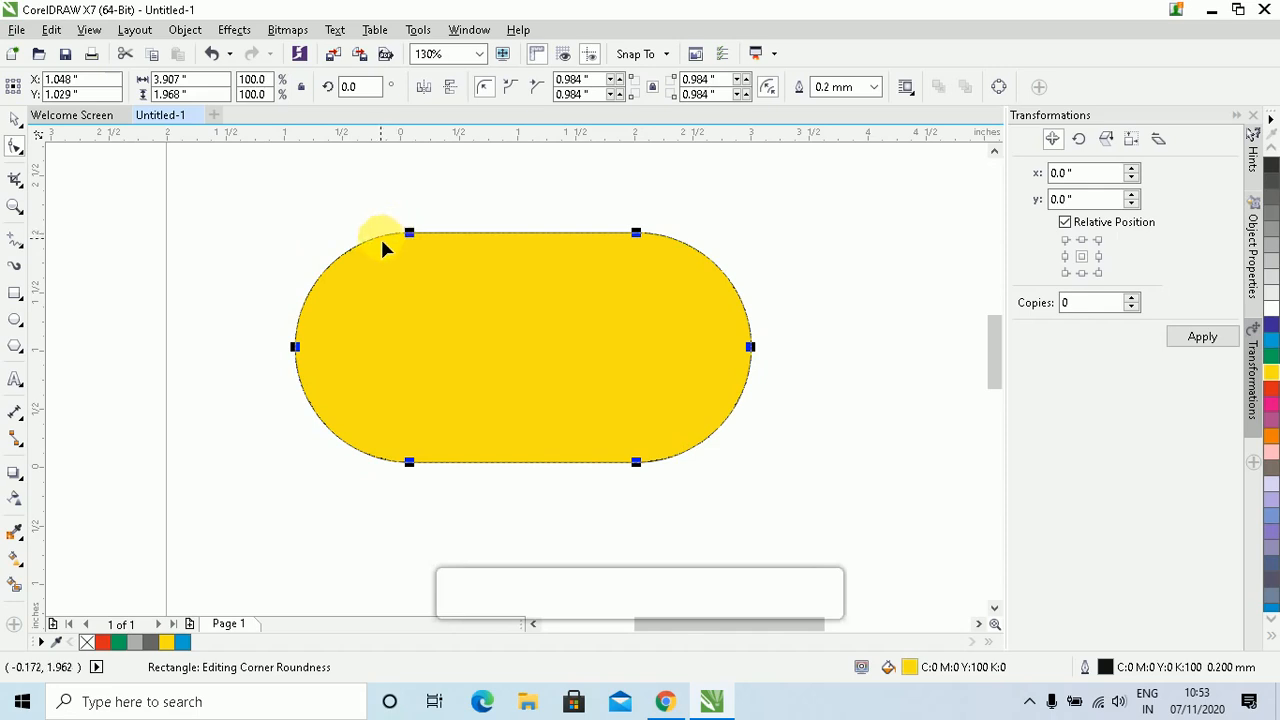
left_click(511, 88)
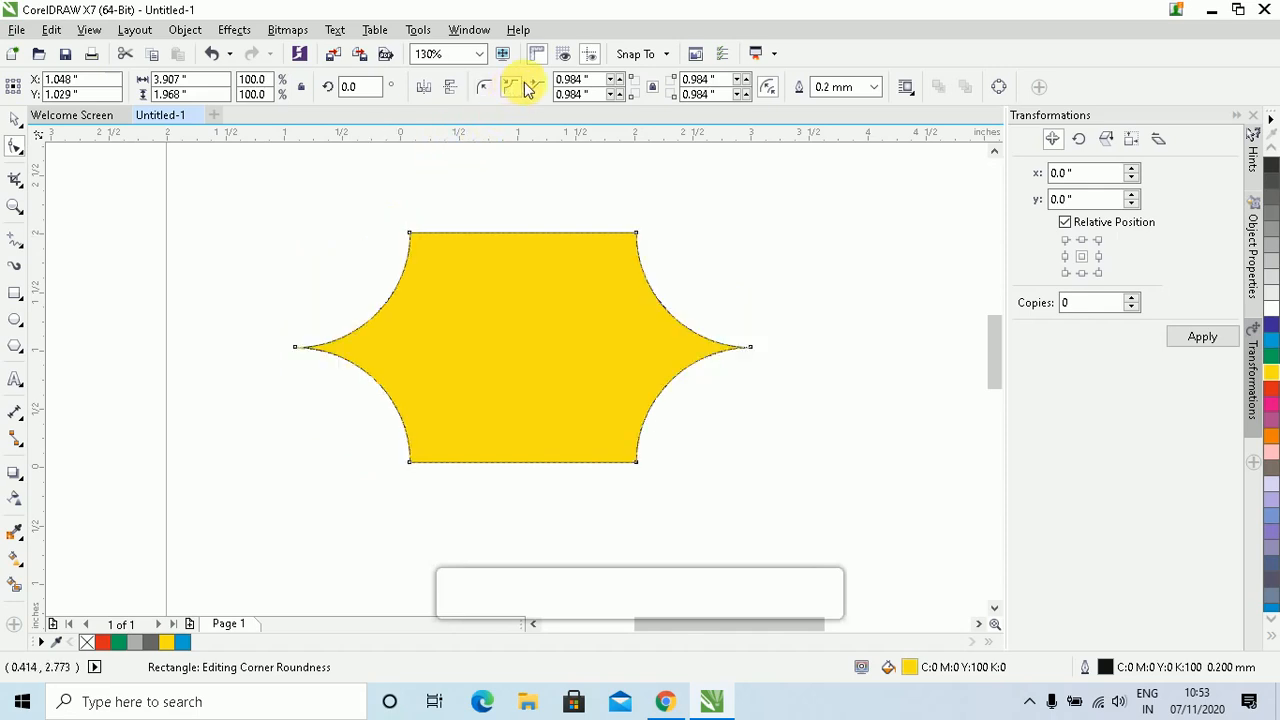
left_click(535, 88)
left_click(486, 88)
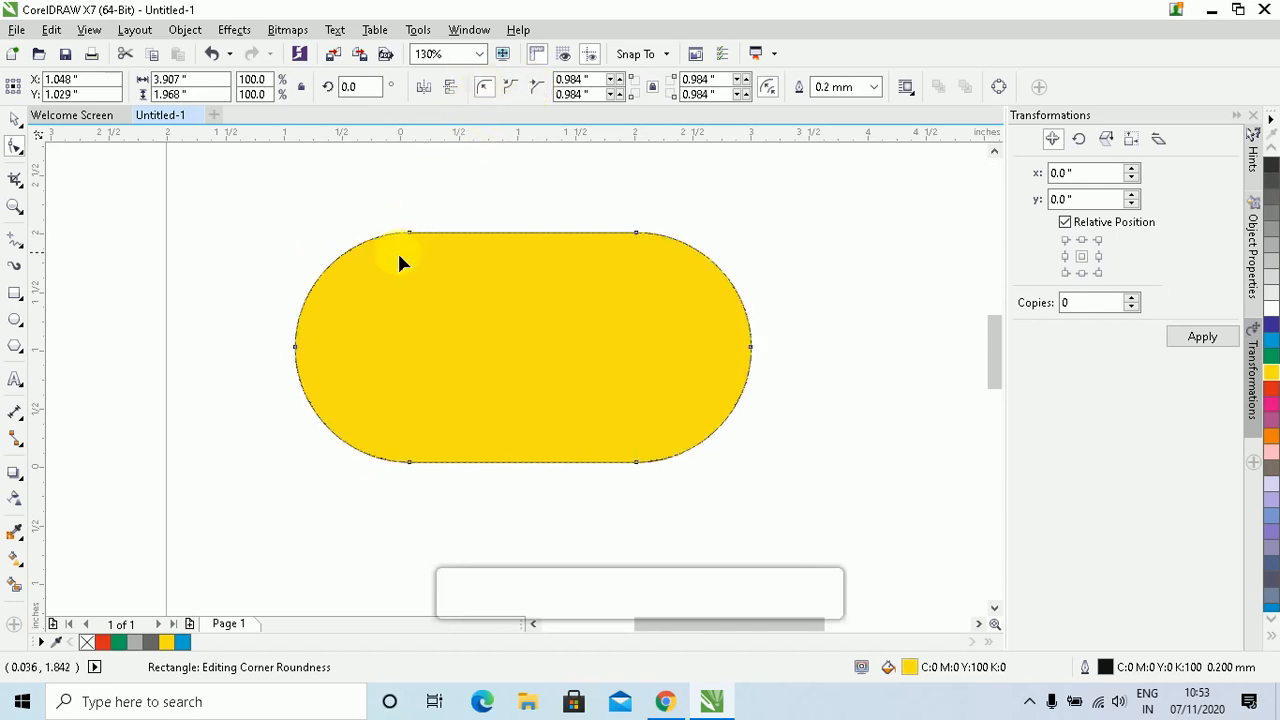
- Shrink the corner rounding to about 0.099 inches, reset the radii to 0, and switch to the Pick tool and back to Shape
left_click_drag(410, 232, 303, 243)
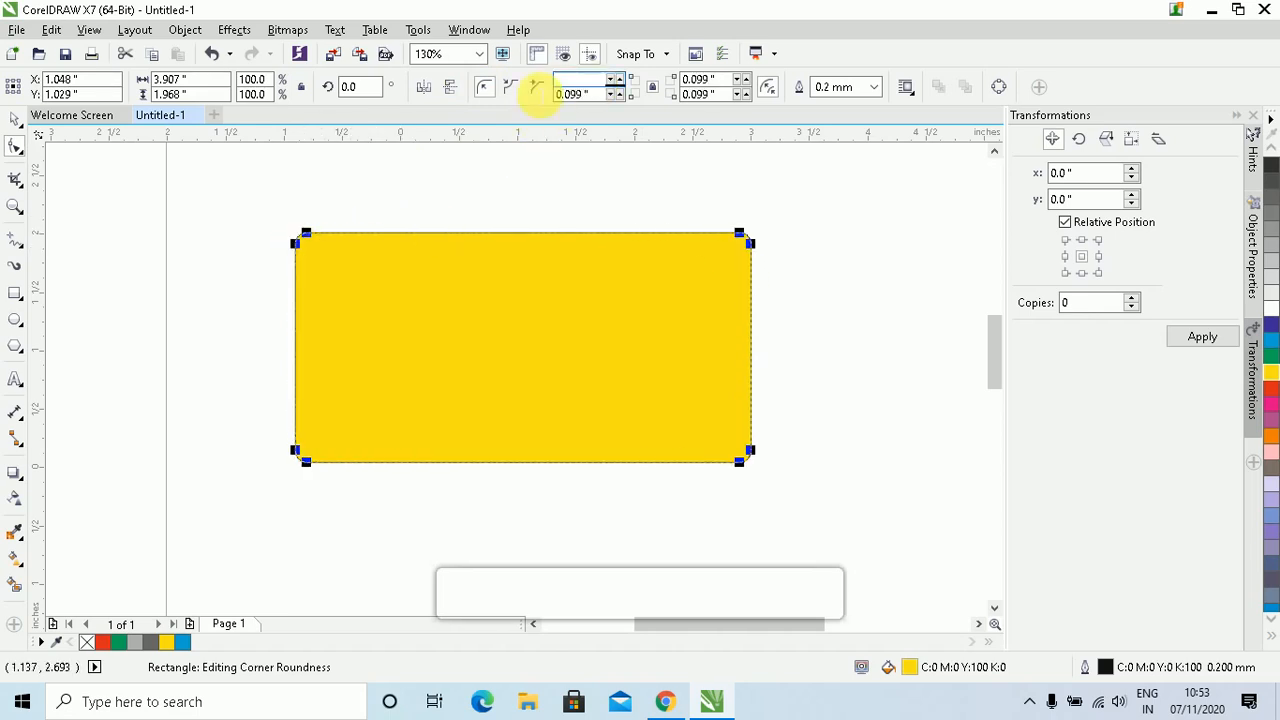
left_click(495, 93)
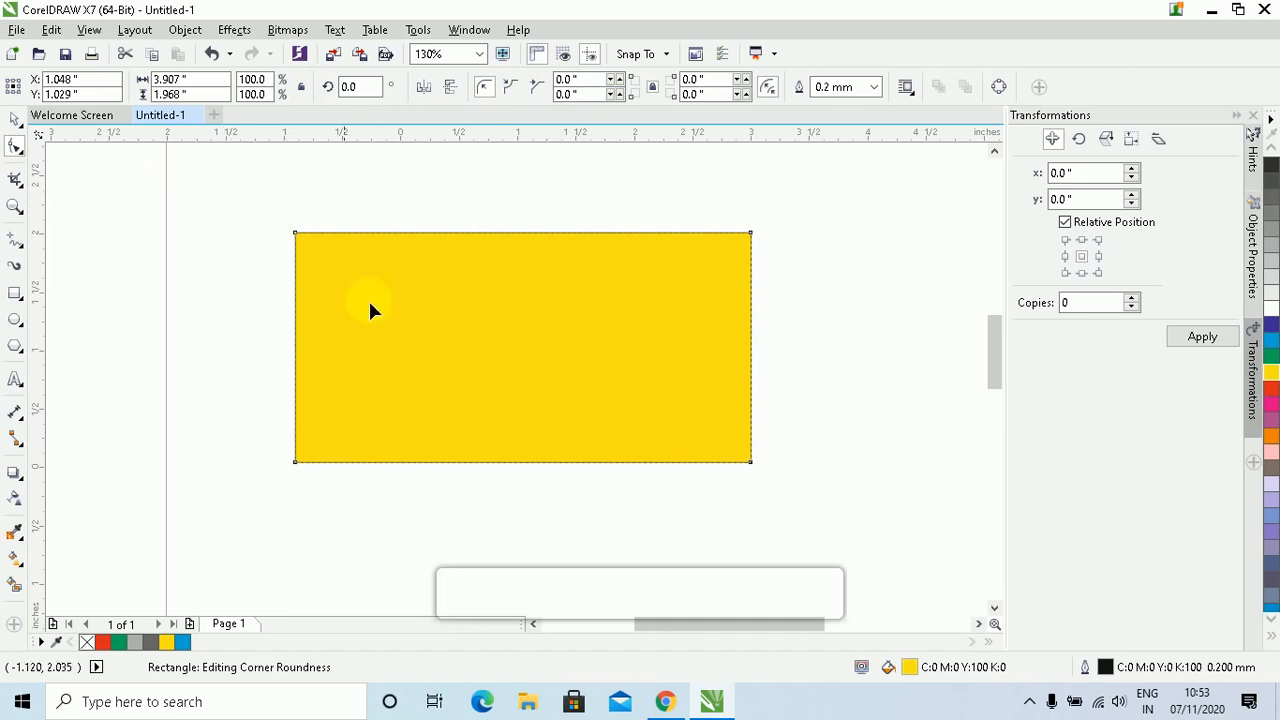
left_click(15, 119)
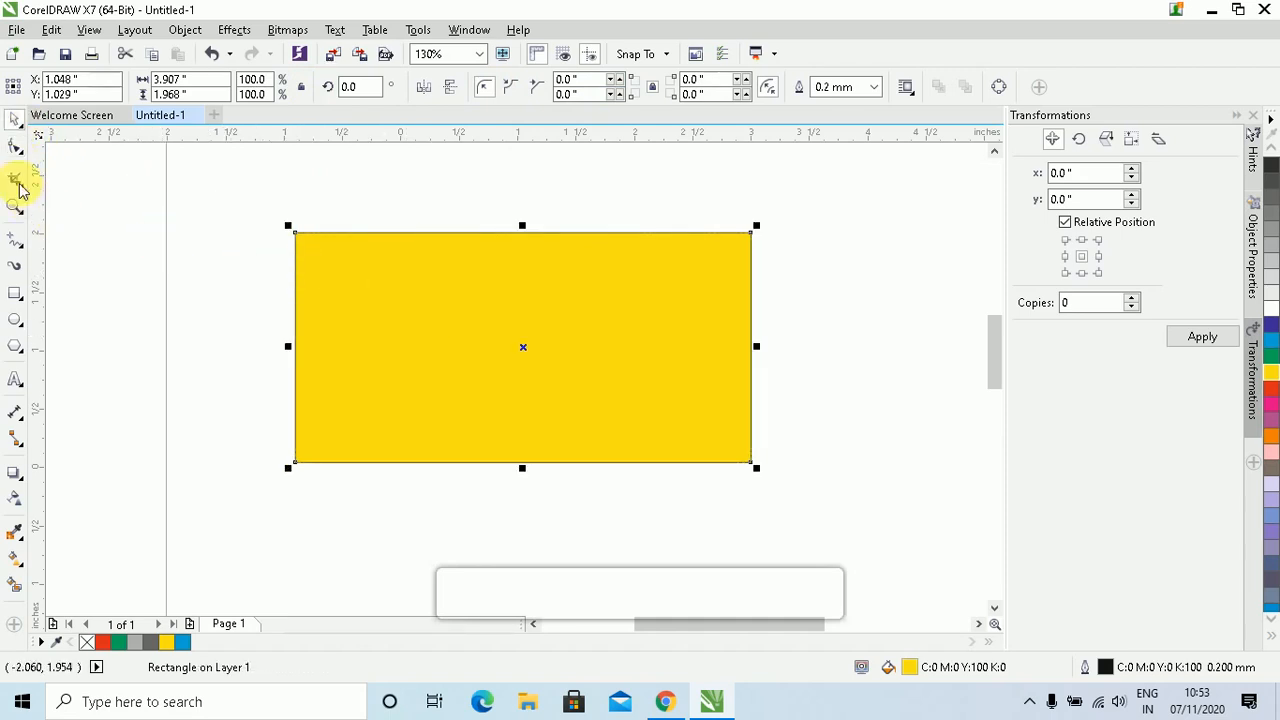
left_click(15, 146)
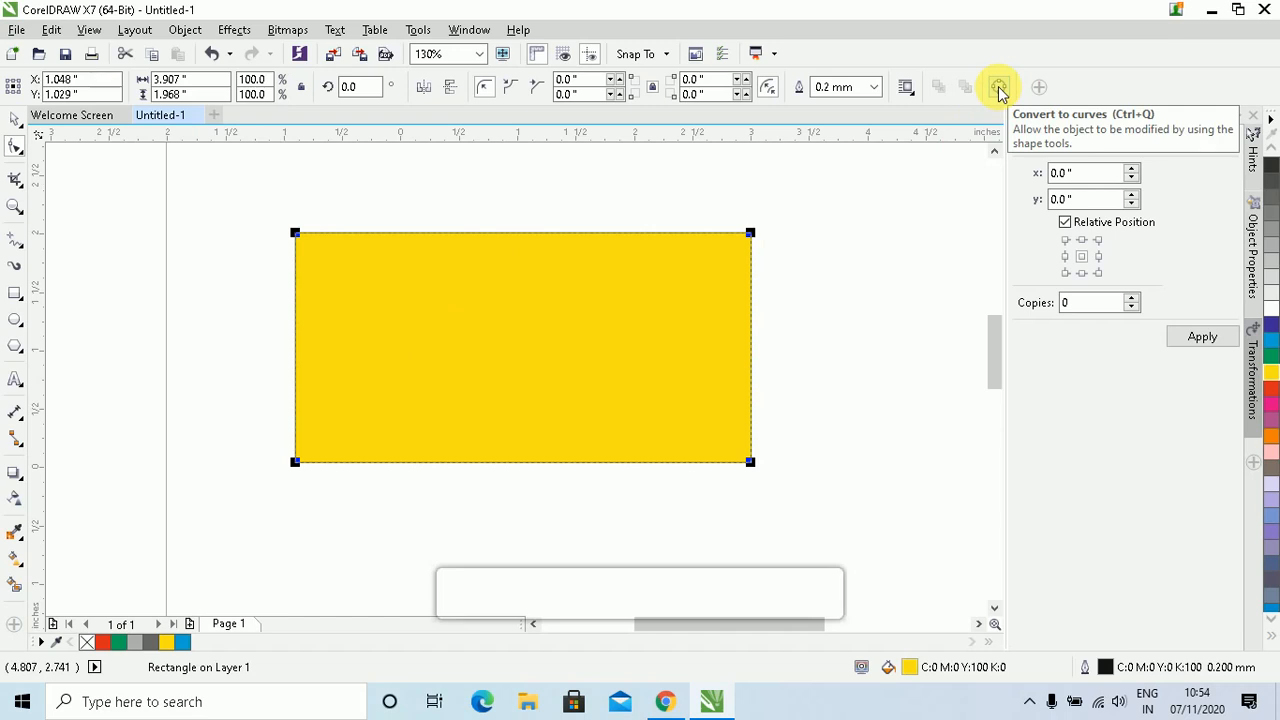
left_click(132, 31)
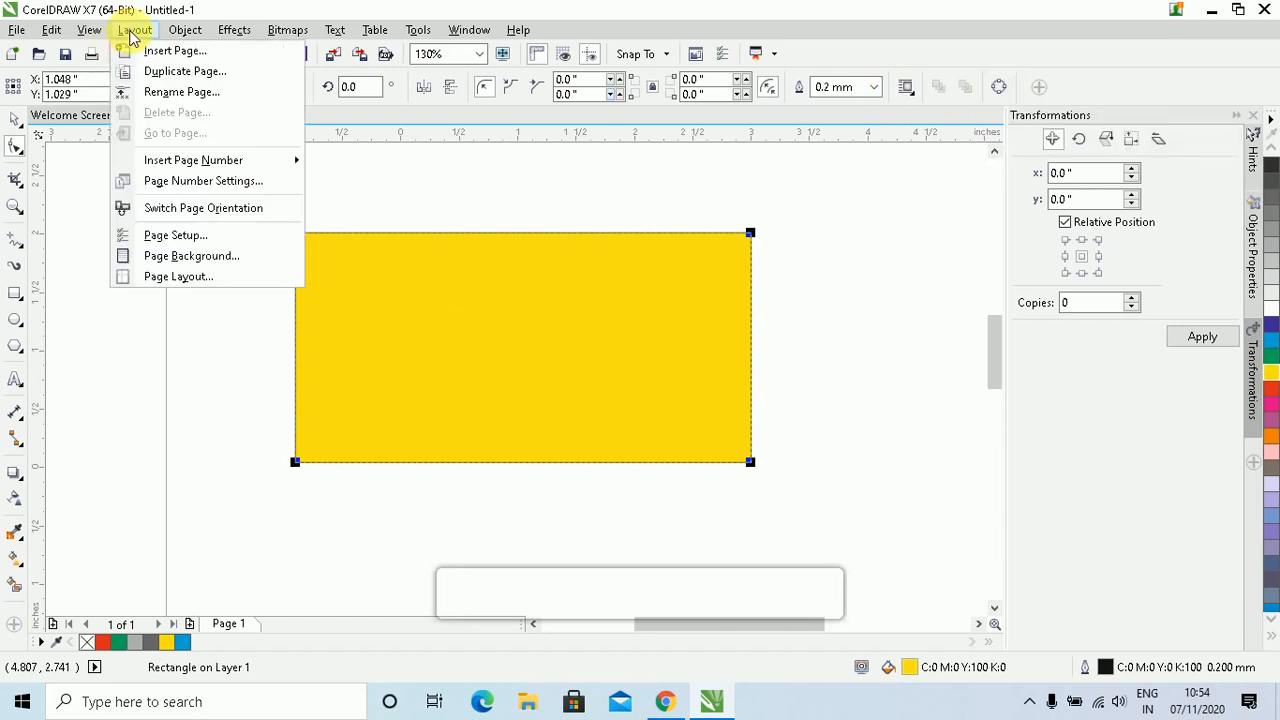
mouse_move(102, 31)
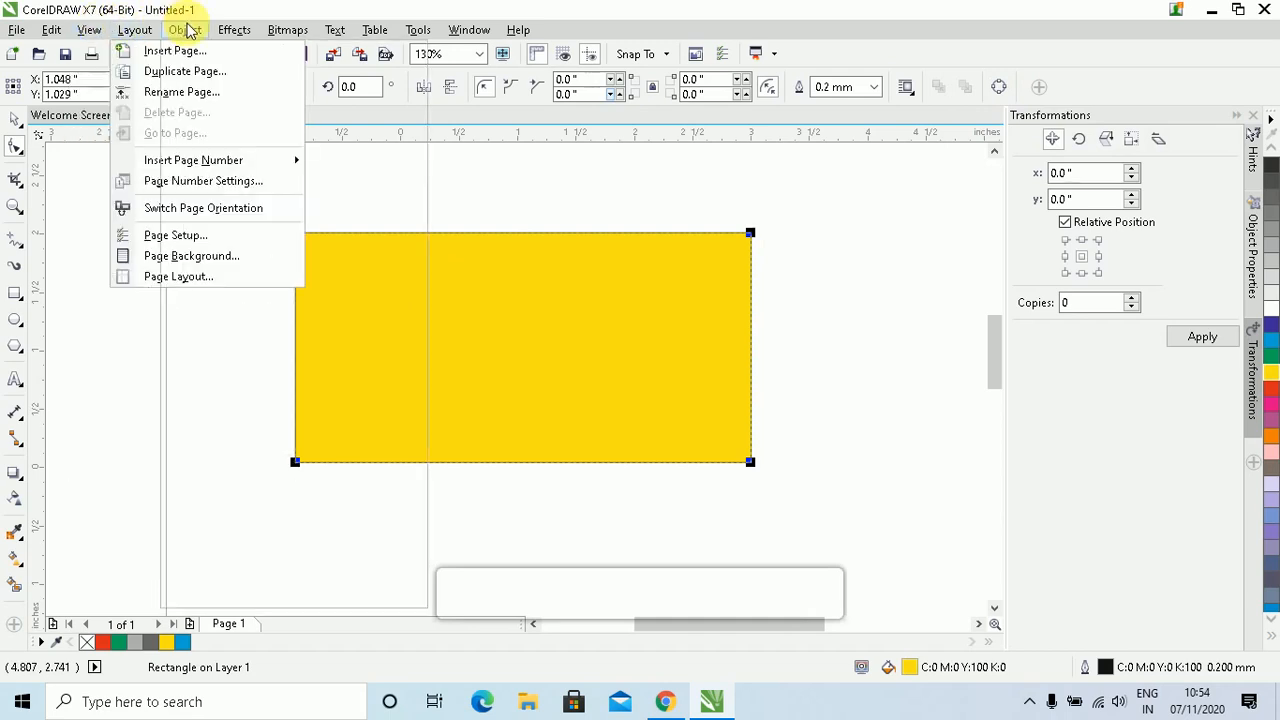
mouse_move(186, 31)
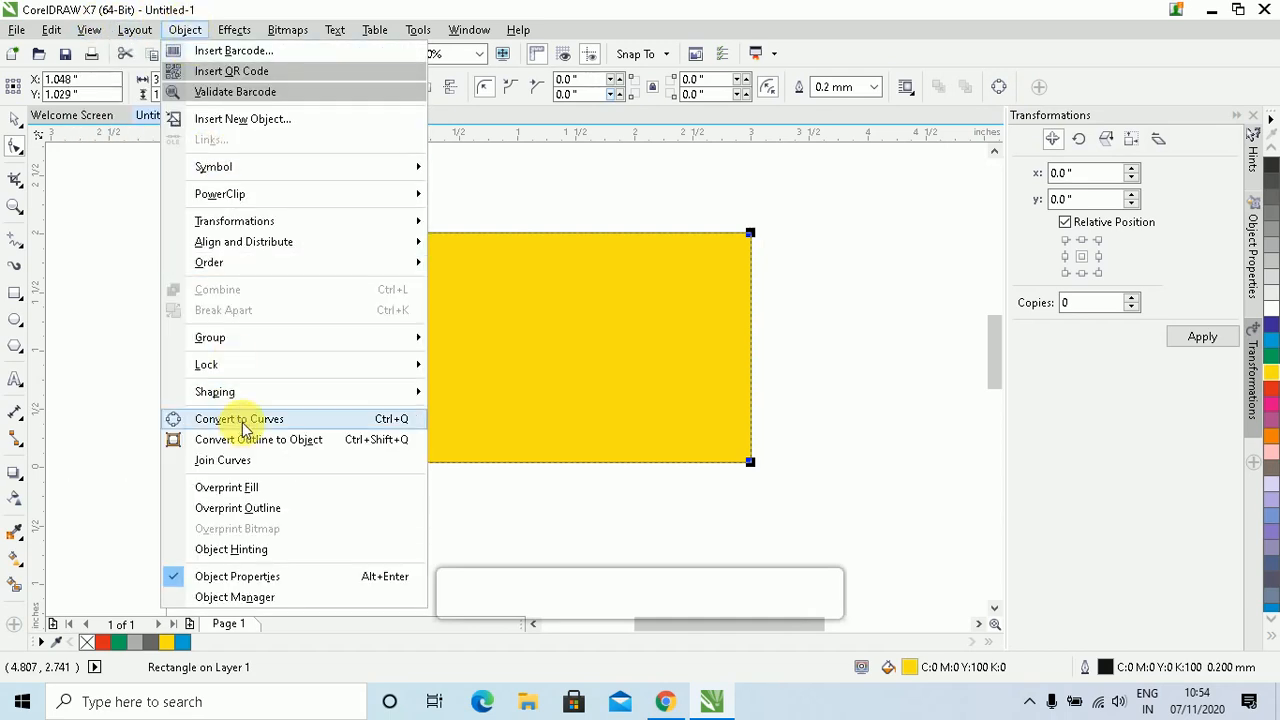
left_click(634, 294)
right_click(479, 266)
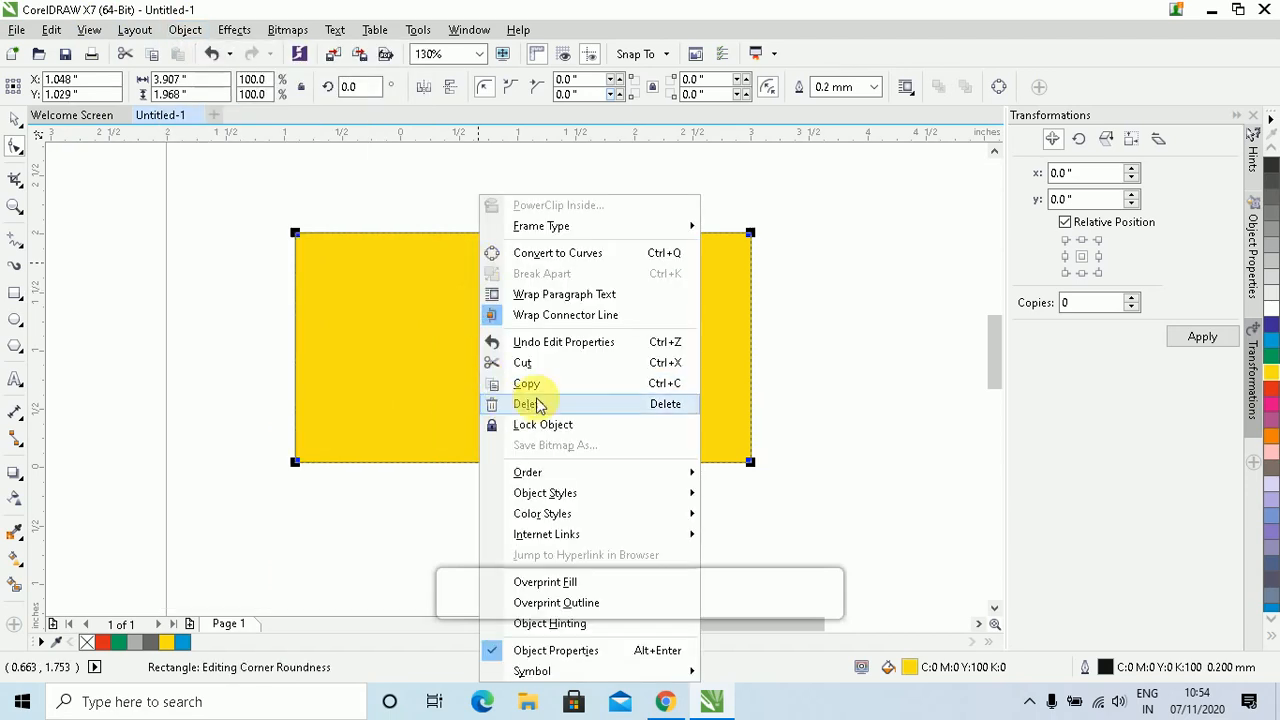
left_click(407, 287)
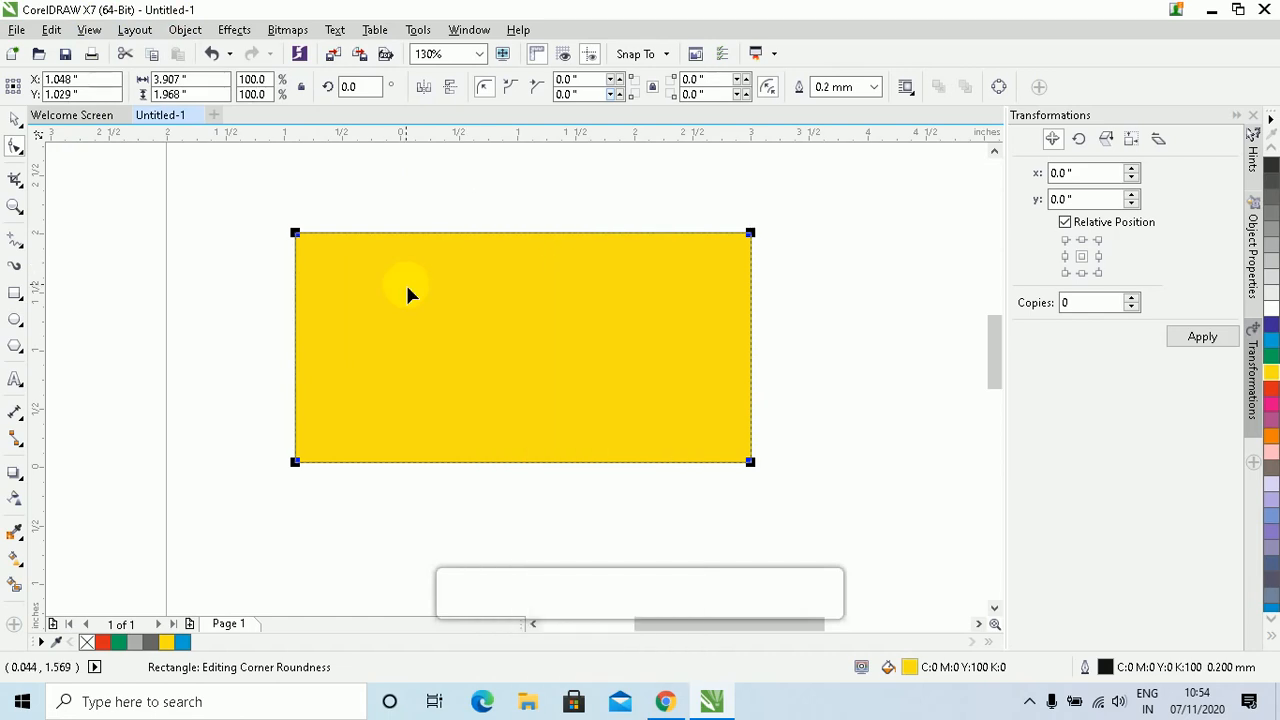
- Convert the yellow rectangle to curves and select its upper-left and lower-left nodes in turn
left_click(999, 89)
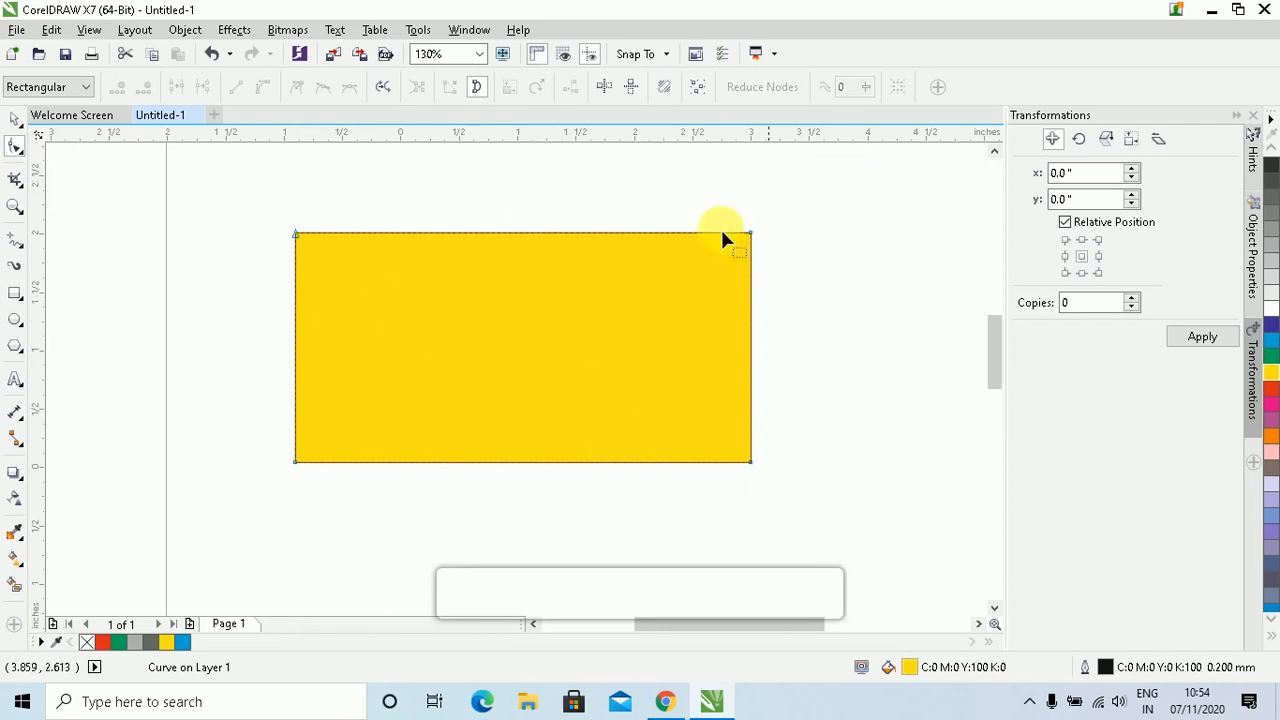
left_click(295, 233)
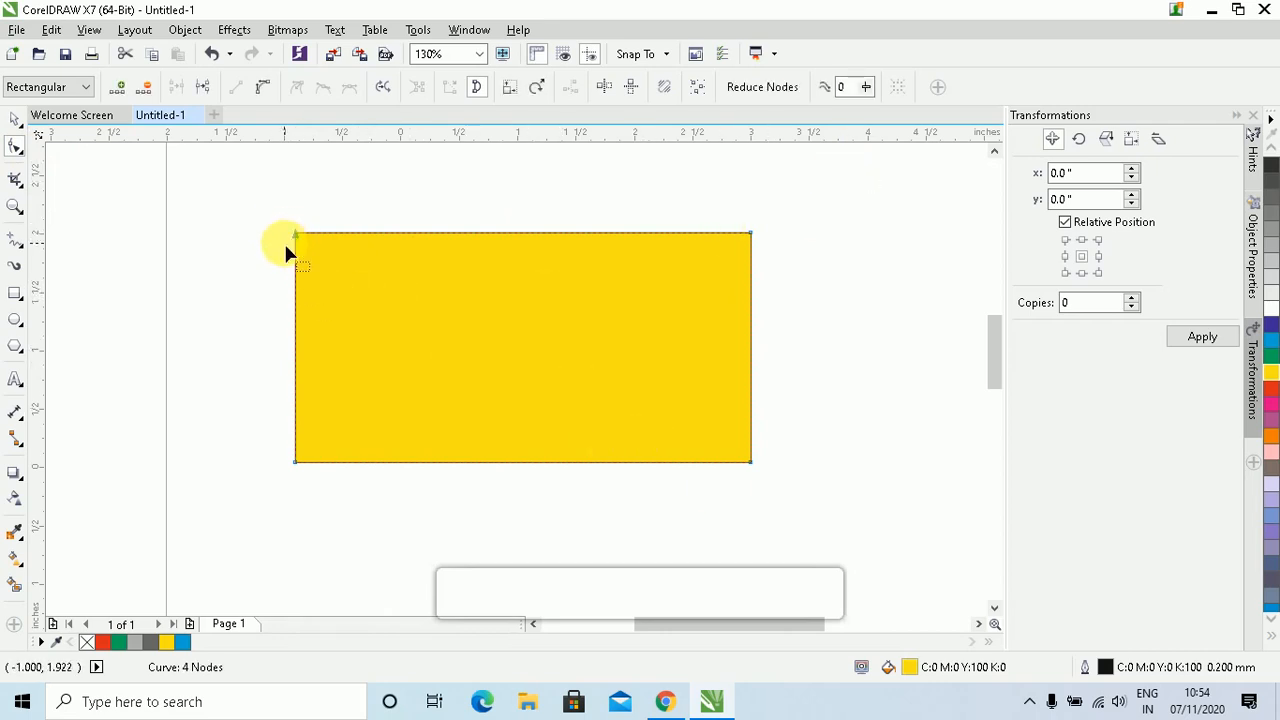
left_click(295, 462)
- Move the curve's upper-left node inward and its upper-right node down, then undo all of these node moves
left_click_drag(296, 233, 366, 329)
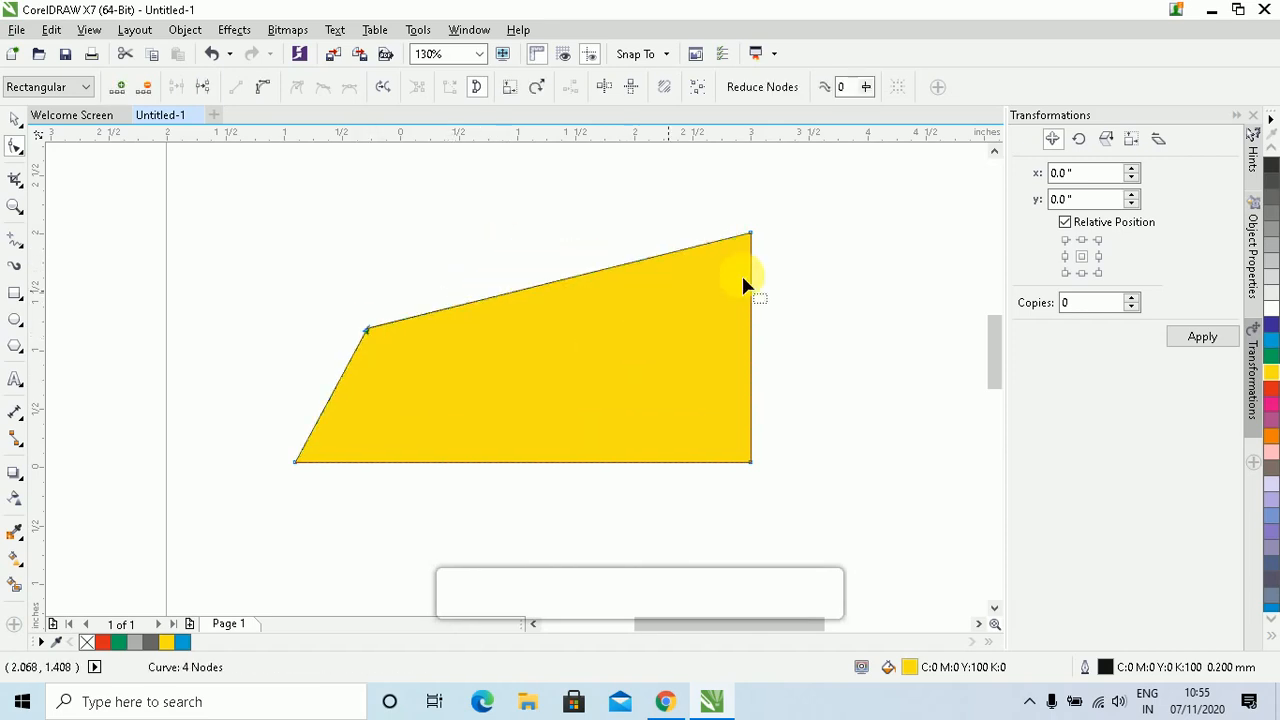
left_click_drag(752, 236, 760, 333)
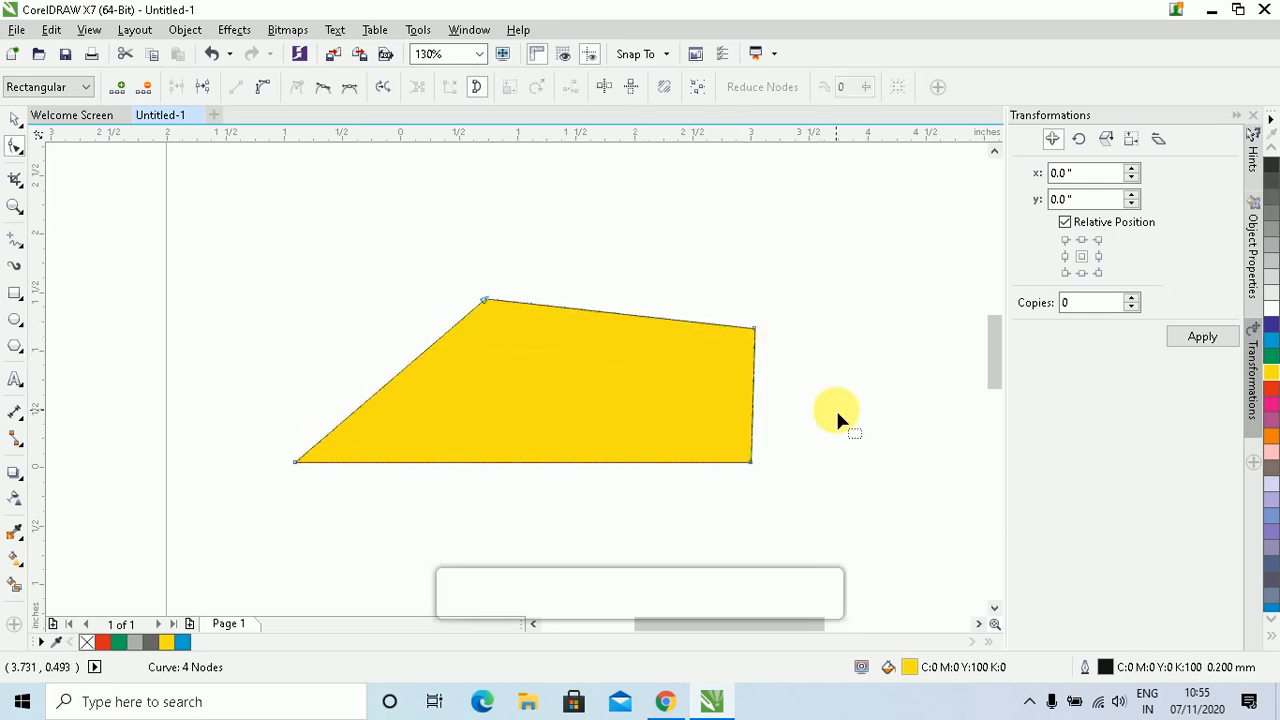
key("ctrl+z")
key("ctrl+z")
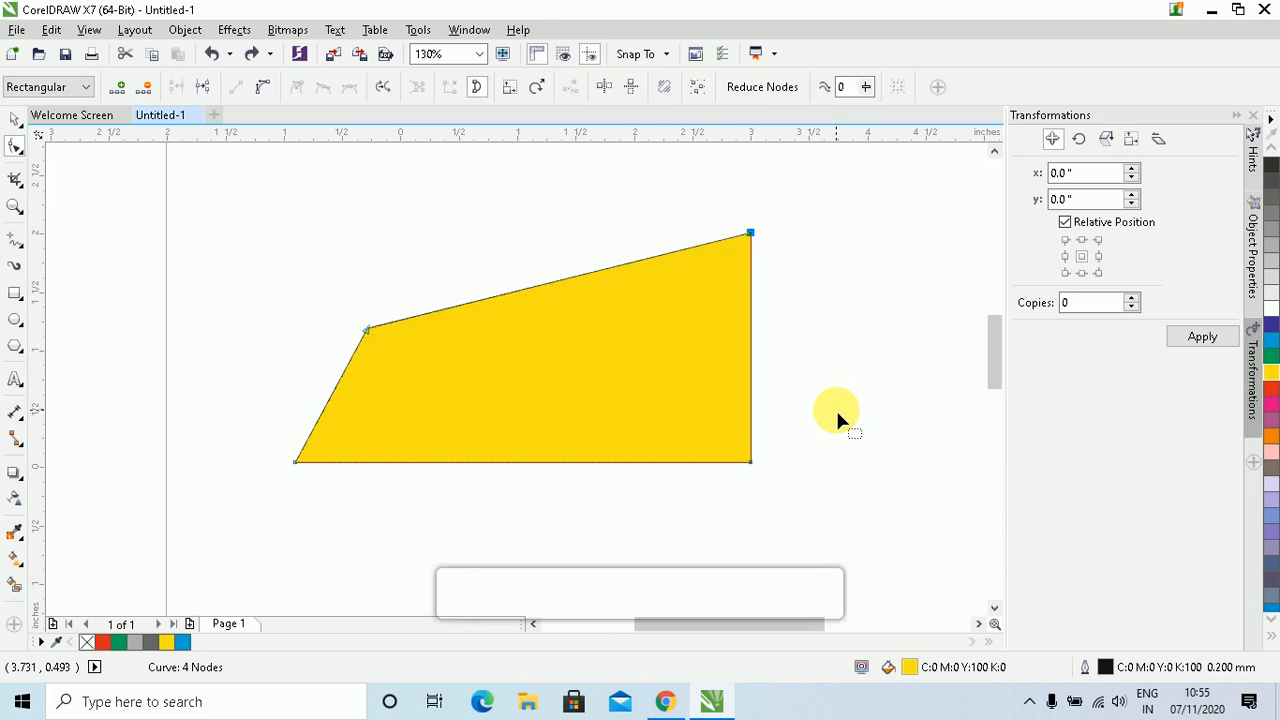
key("ctrl+z")
key("ctrl+z")
key("ctrl+z")
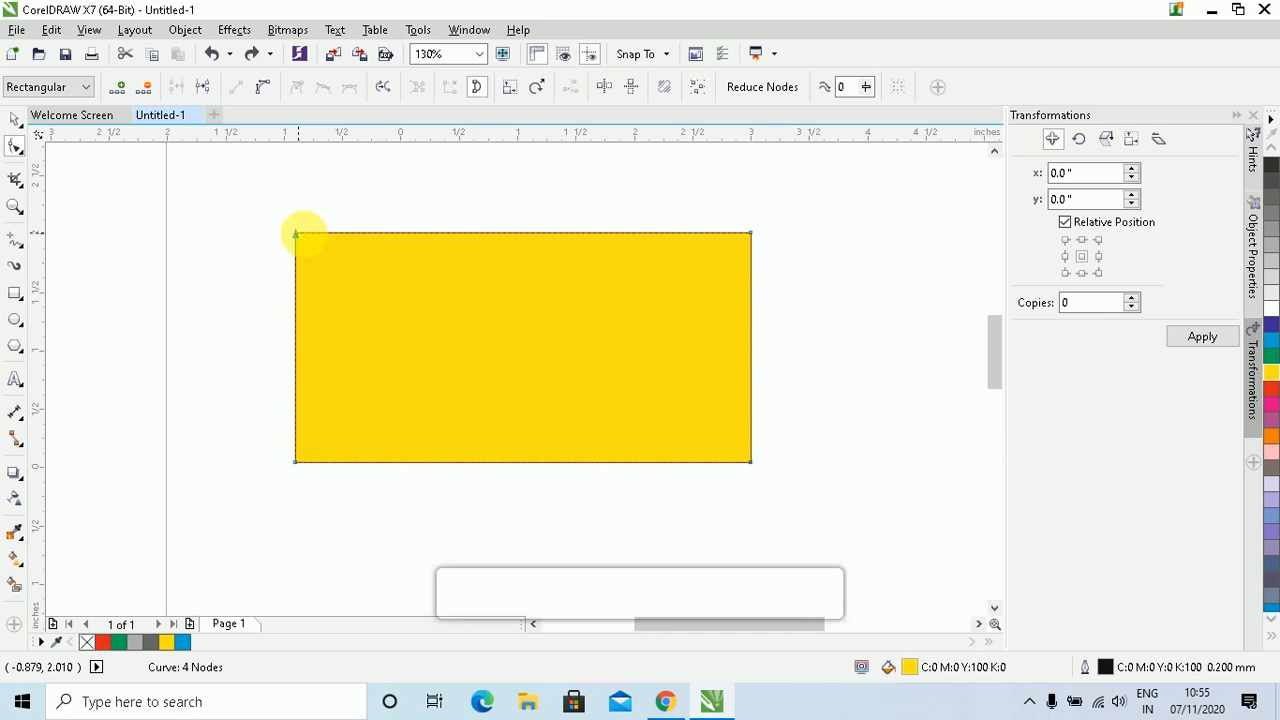
- Add a node on the rectangle's top edge, about a fifth of the way from its upper-left corner
left_click(394, 233)
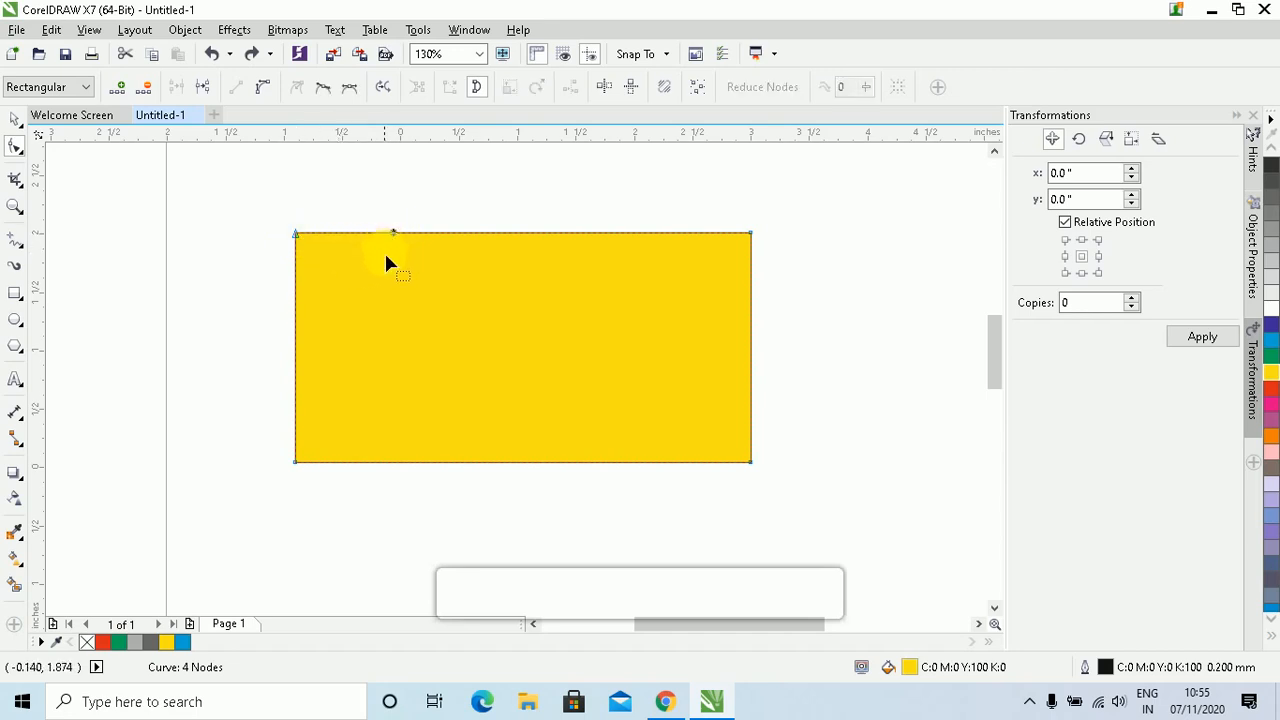
left_click(118, 87)
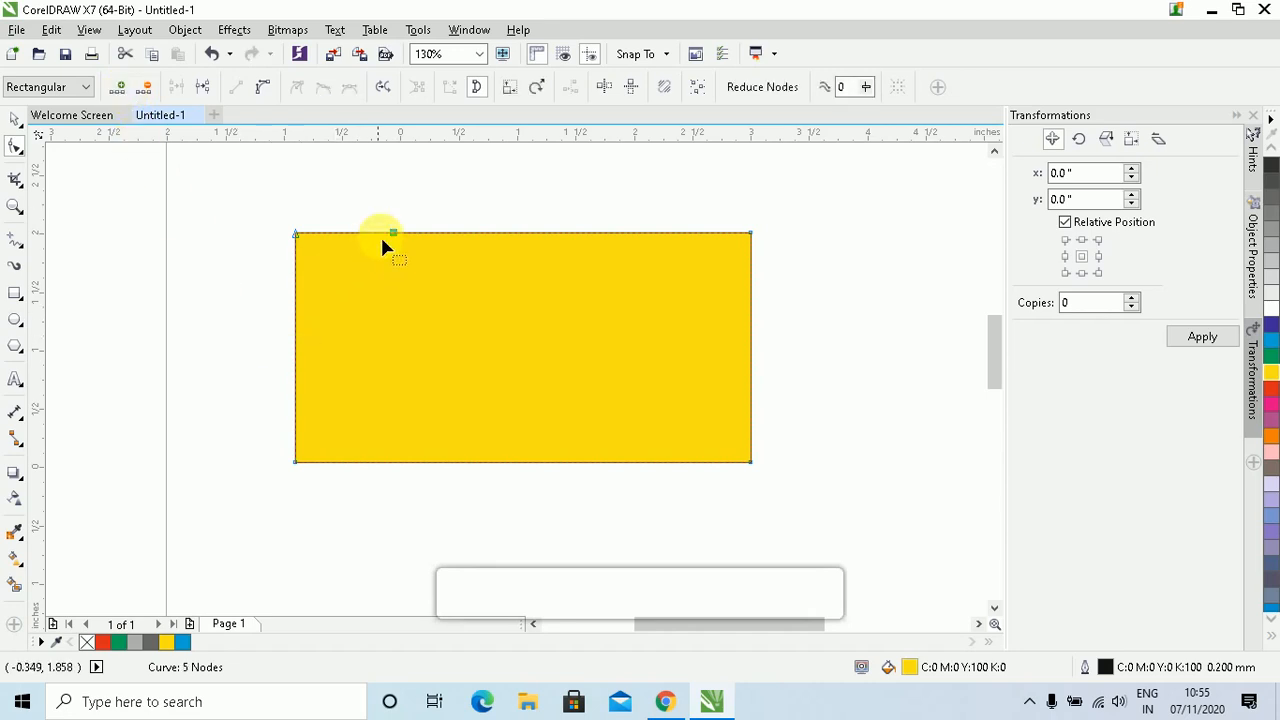
- Pull the added node down near the middle to form a V-shaped notch, then undo the node moves
left_click_drag(393, 235, 507, 250)
left_click_drag(507, 247, 526, 311)
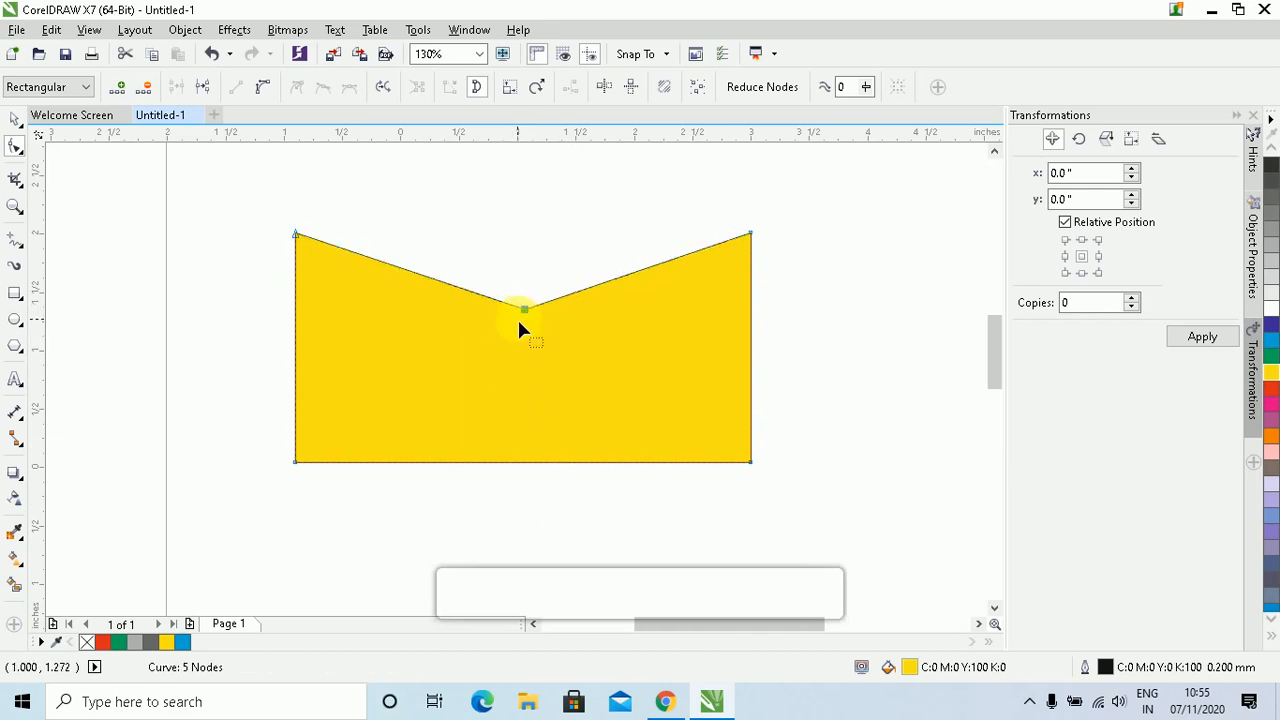
key("ctrl+z")
key("ctrl+z")
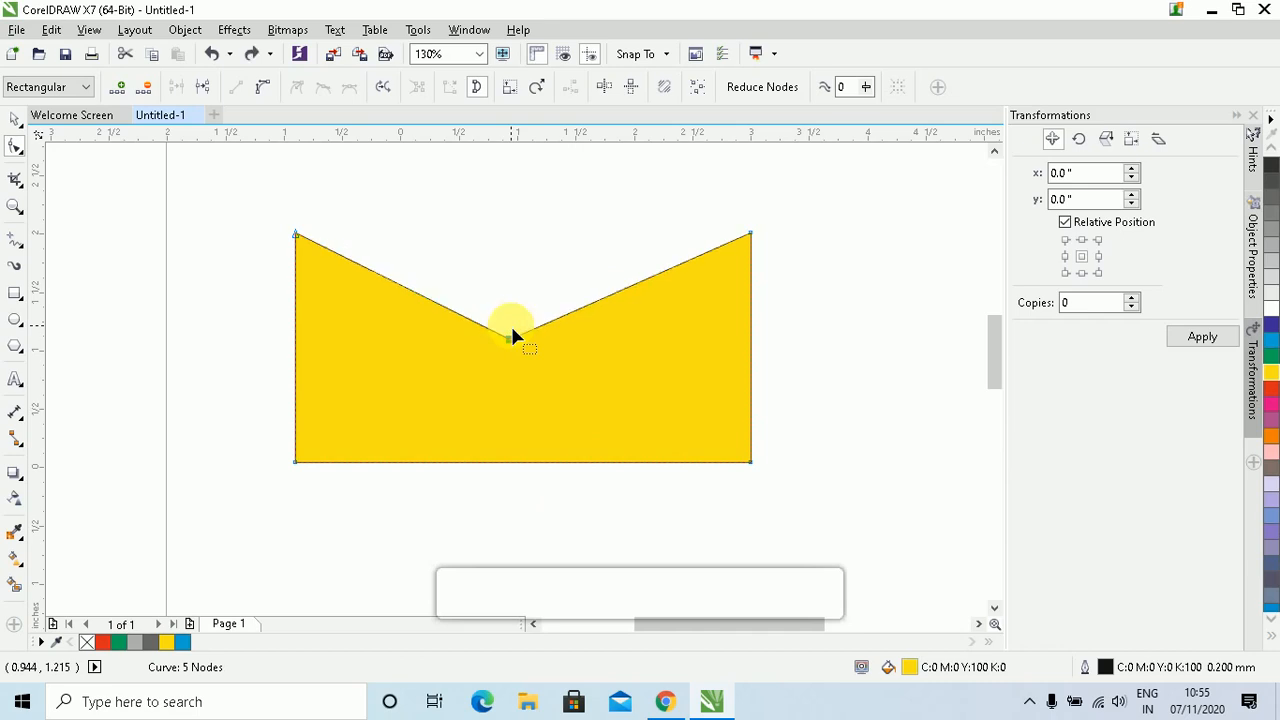
key("ctrl+z")
key("ctrl+z")
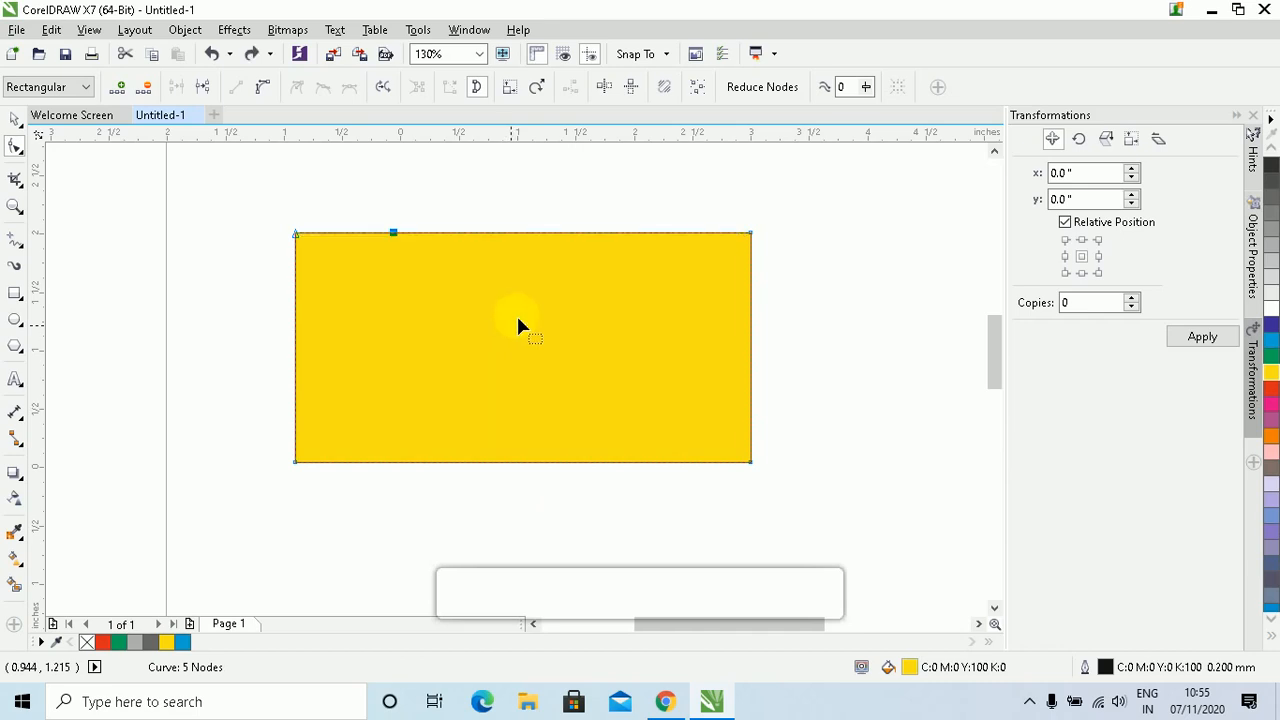
- Add a second node on the top edge, about 70% of the way across, pull it down into a notch, then undo that move
left_click_drag(608, 234, 612, 232)
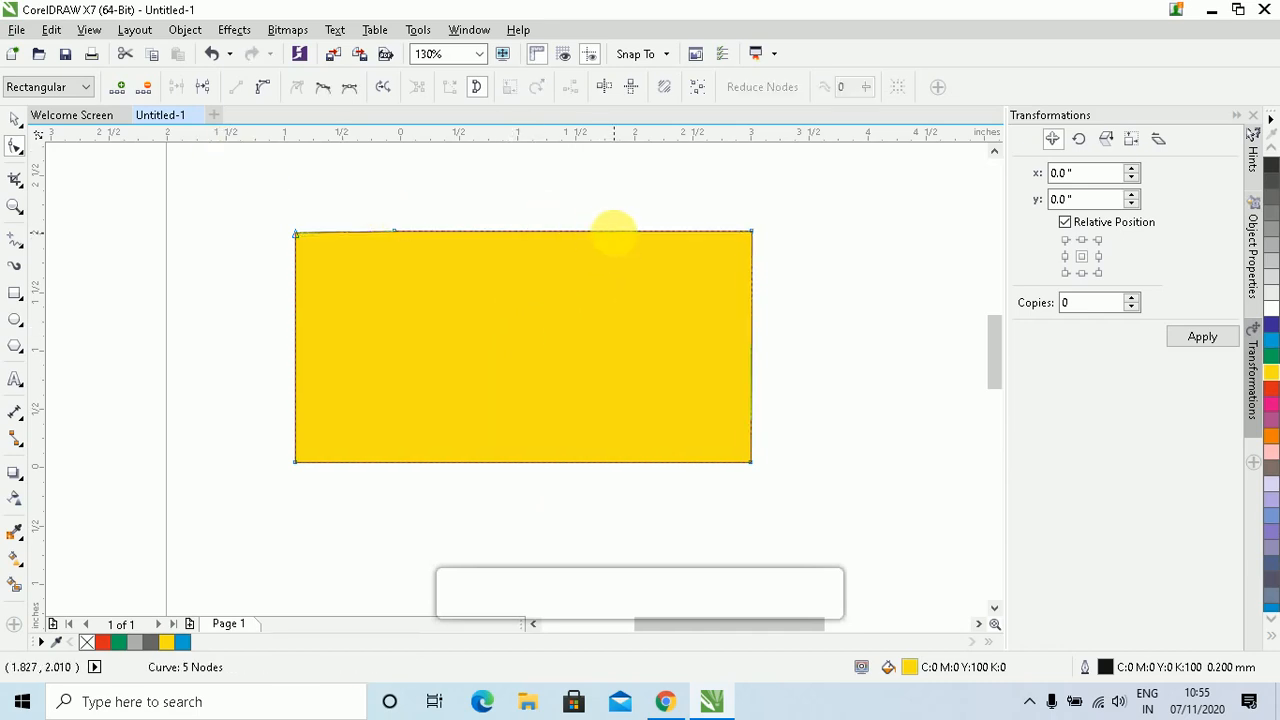
left_click(117, 86)
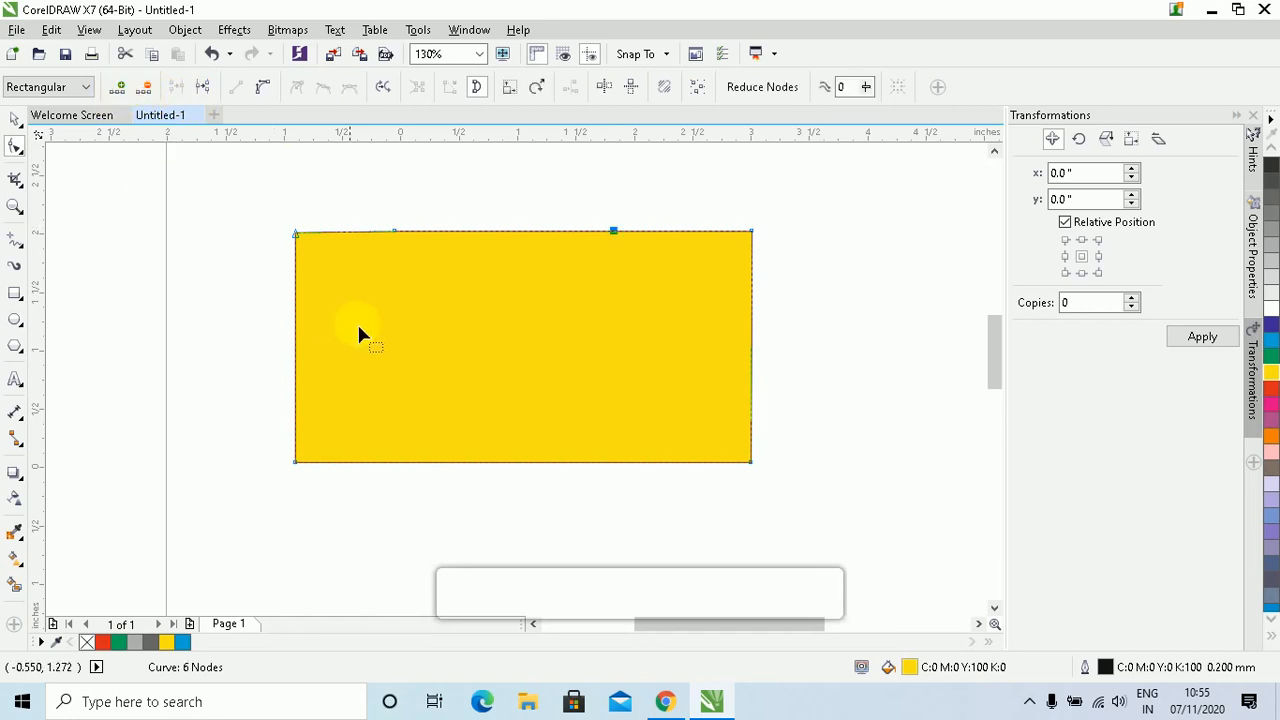
left_click(488, 232)
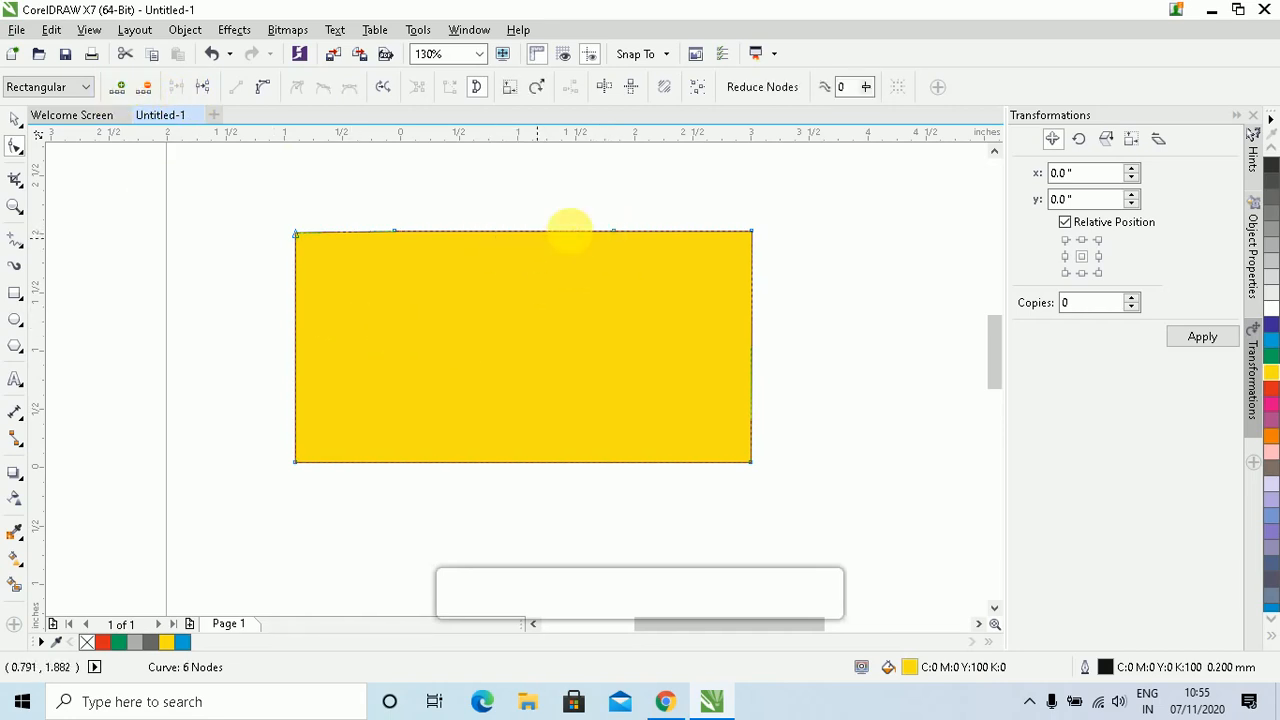
left_click_drag(613, 231, 578, 305)
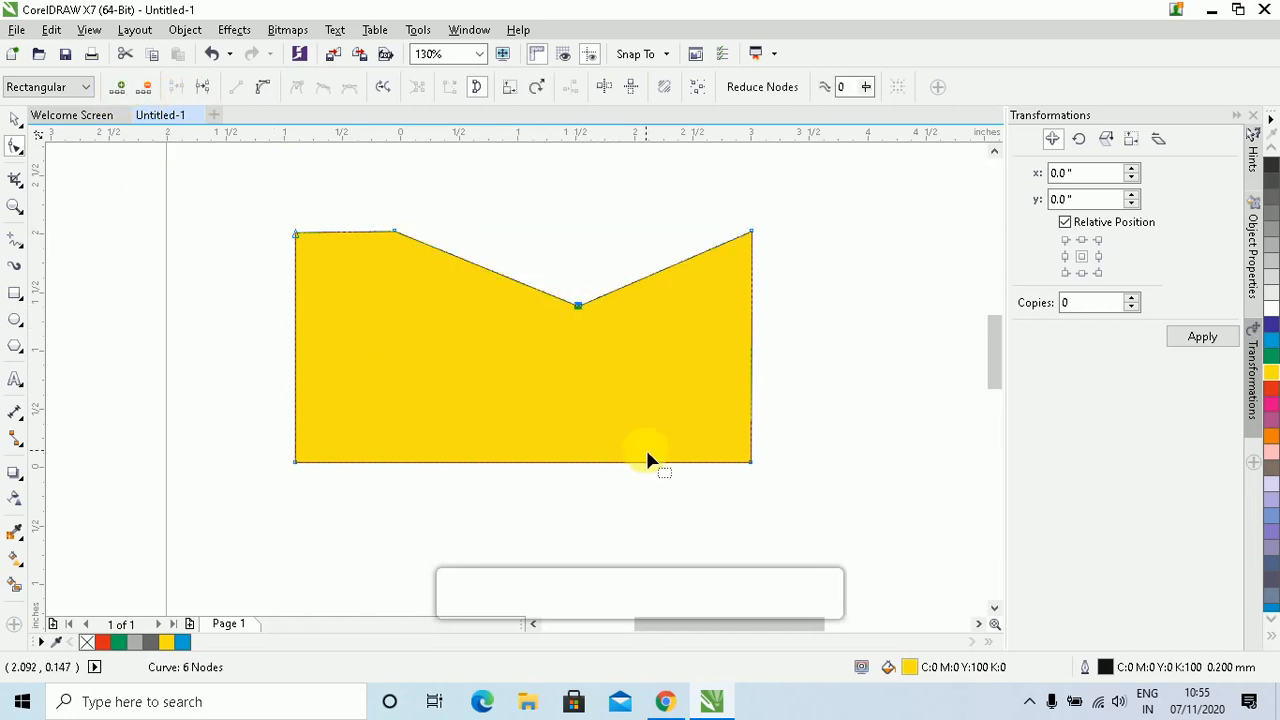
key("ctrl+z")
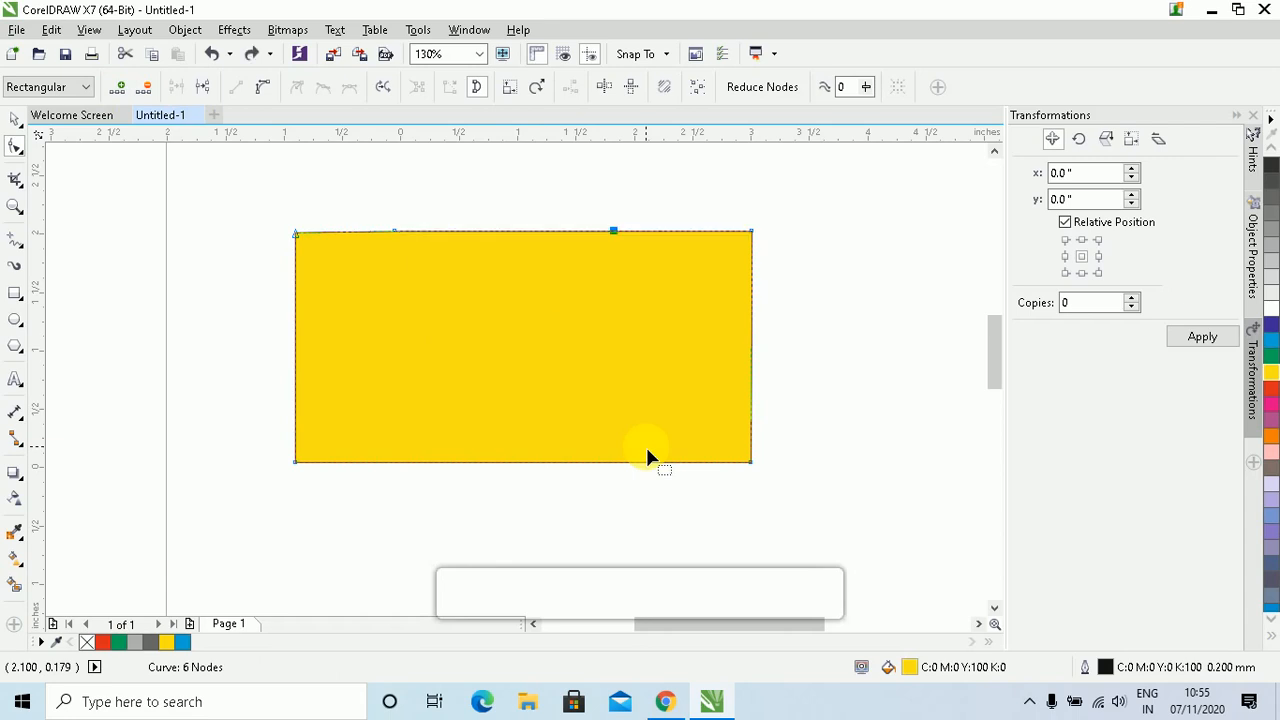
- Add a node near the middle of the rectangle's right edge and pull it outward, then undo the move
double_click(752, 335)
left_click_drag(751, 338, 773, 352)
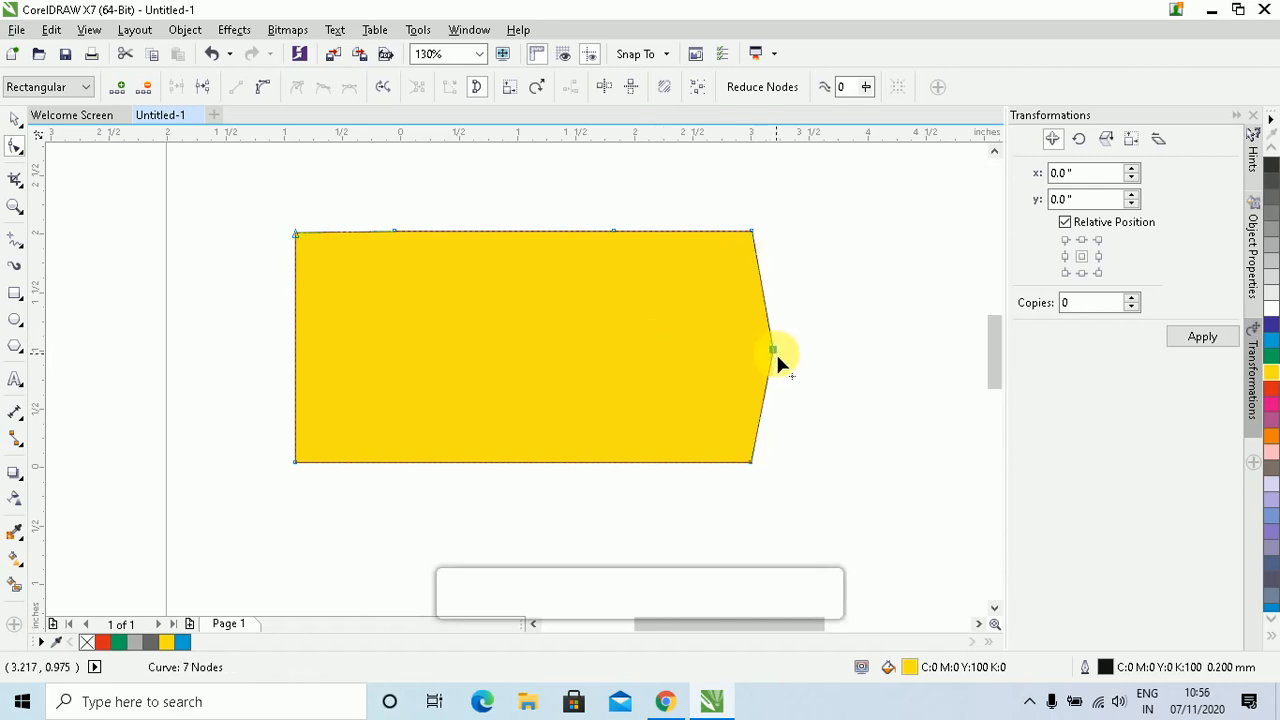
key("ctrl+z")
key("ctrl+z")
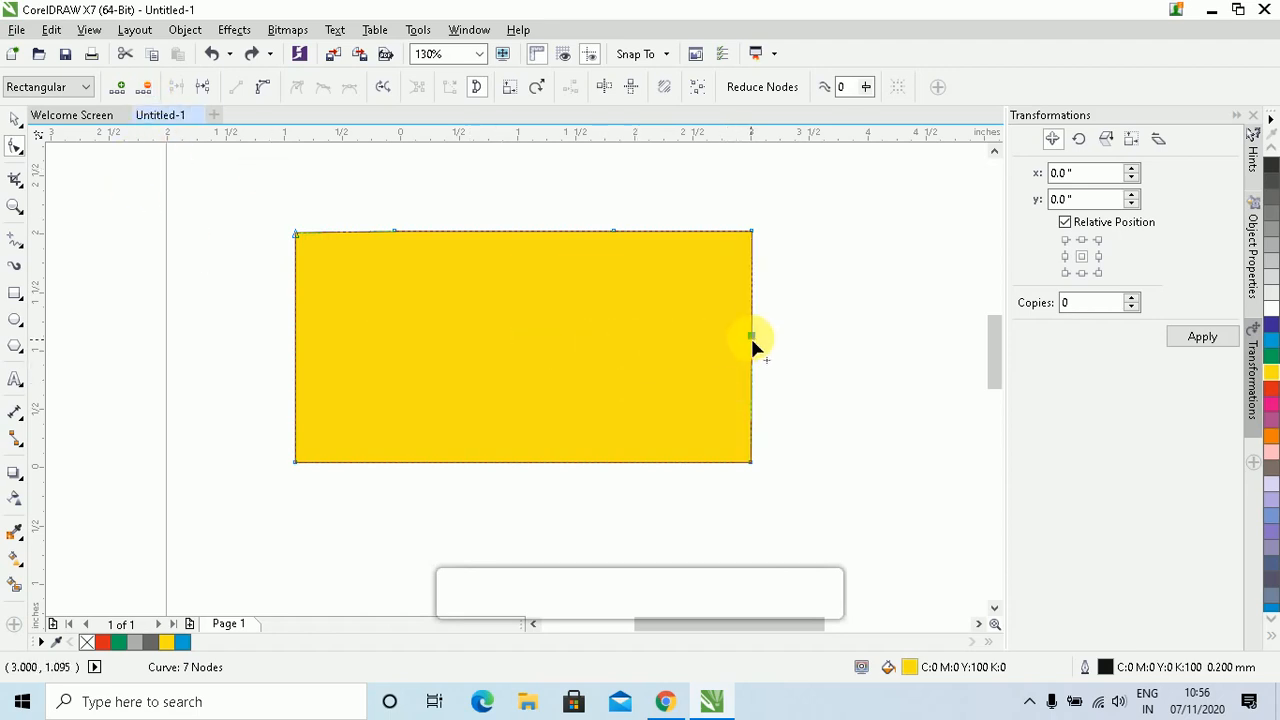
- Delete the added node on the right edge and the second added node on the top edge
left_click(143, 87)
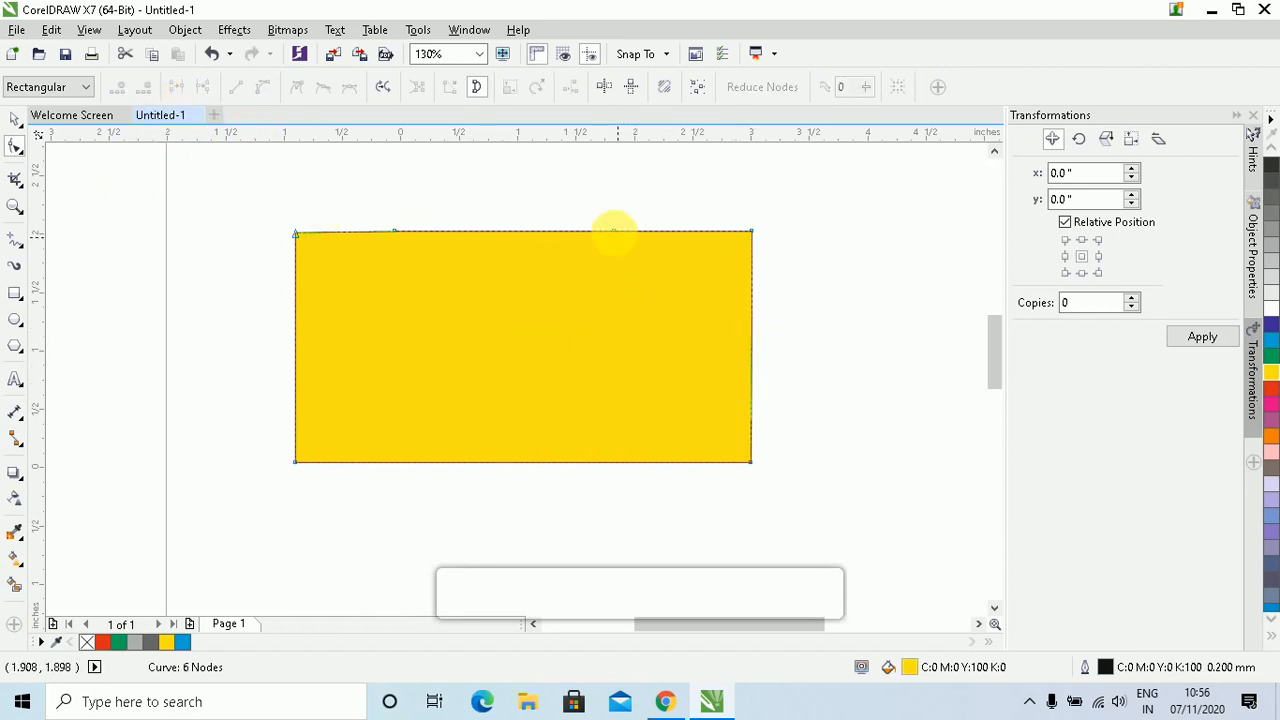
left_click(612, 230)
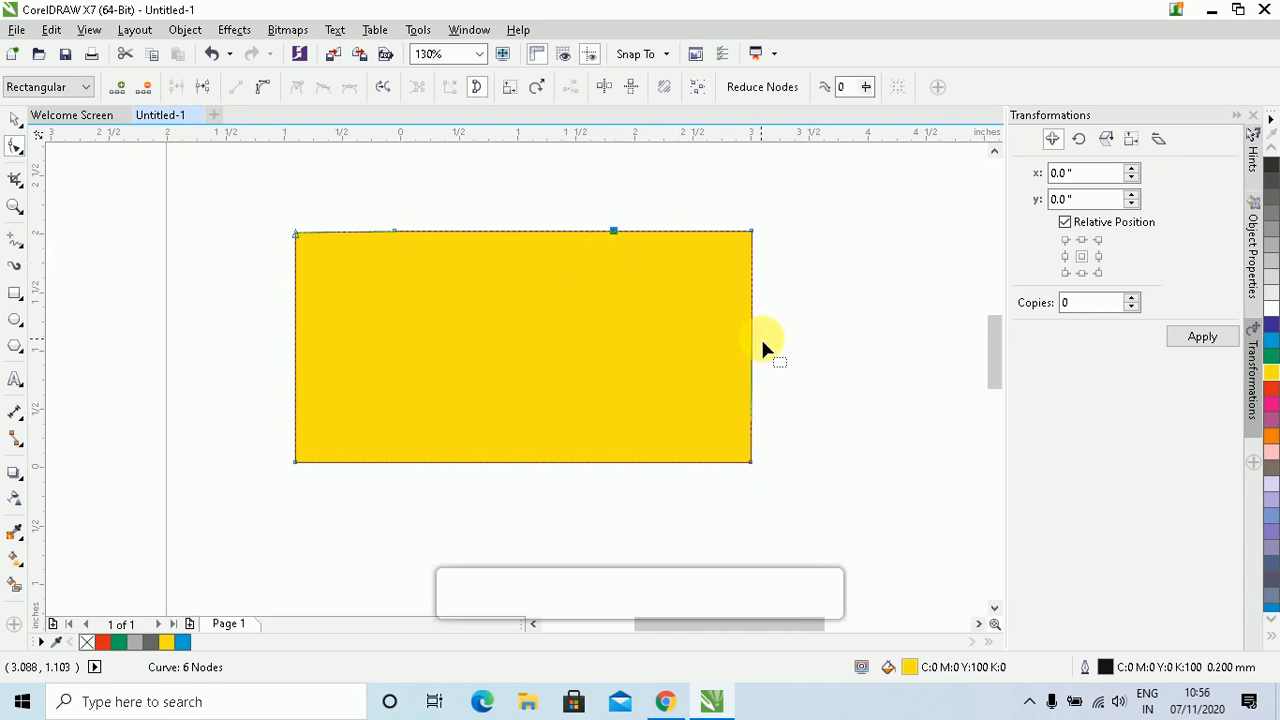
key("Delete")
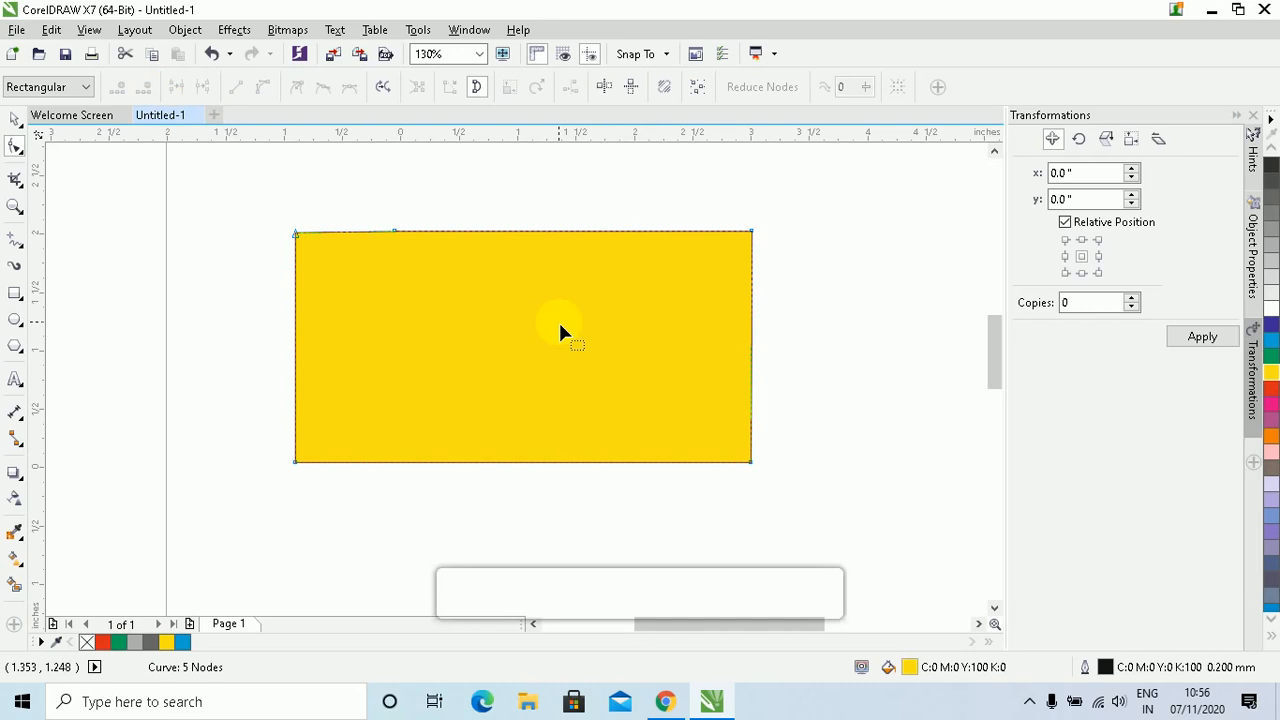
- Break the curve at the remaining added node on the rectangle's top edge
left_click(394, 231)
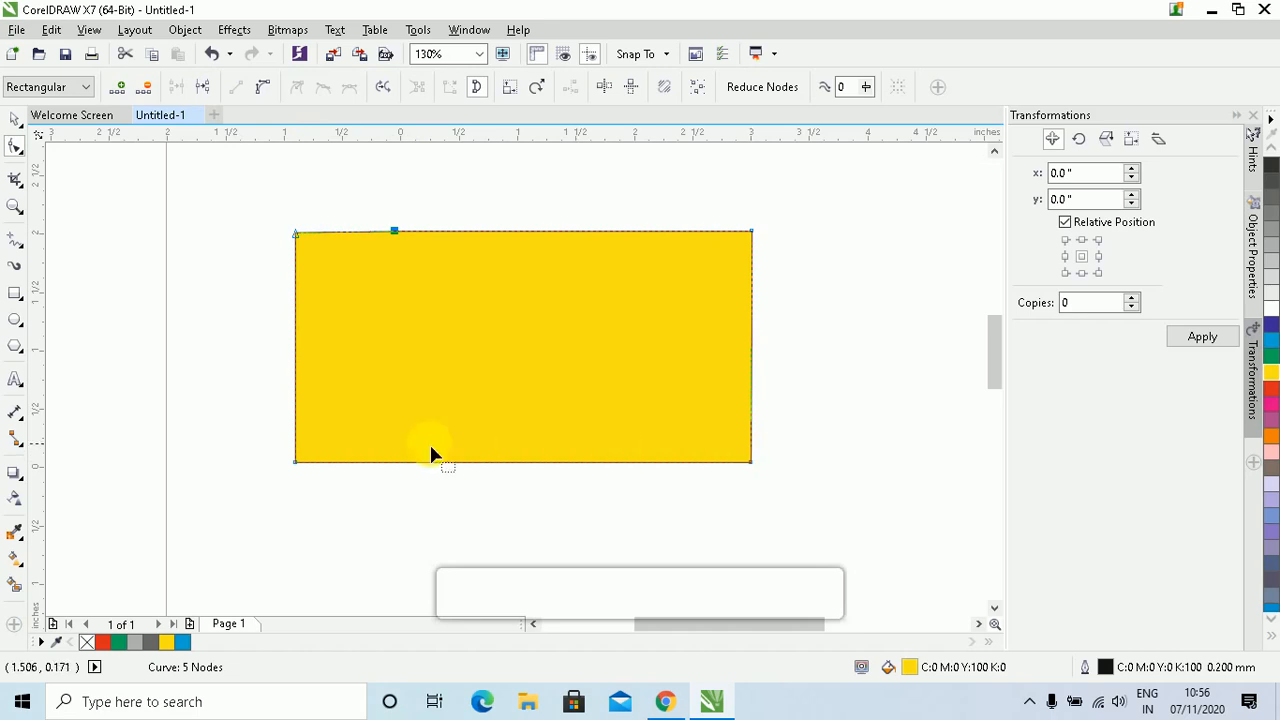
left_click(394, 231)
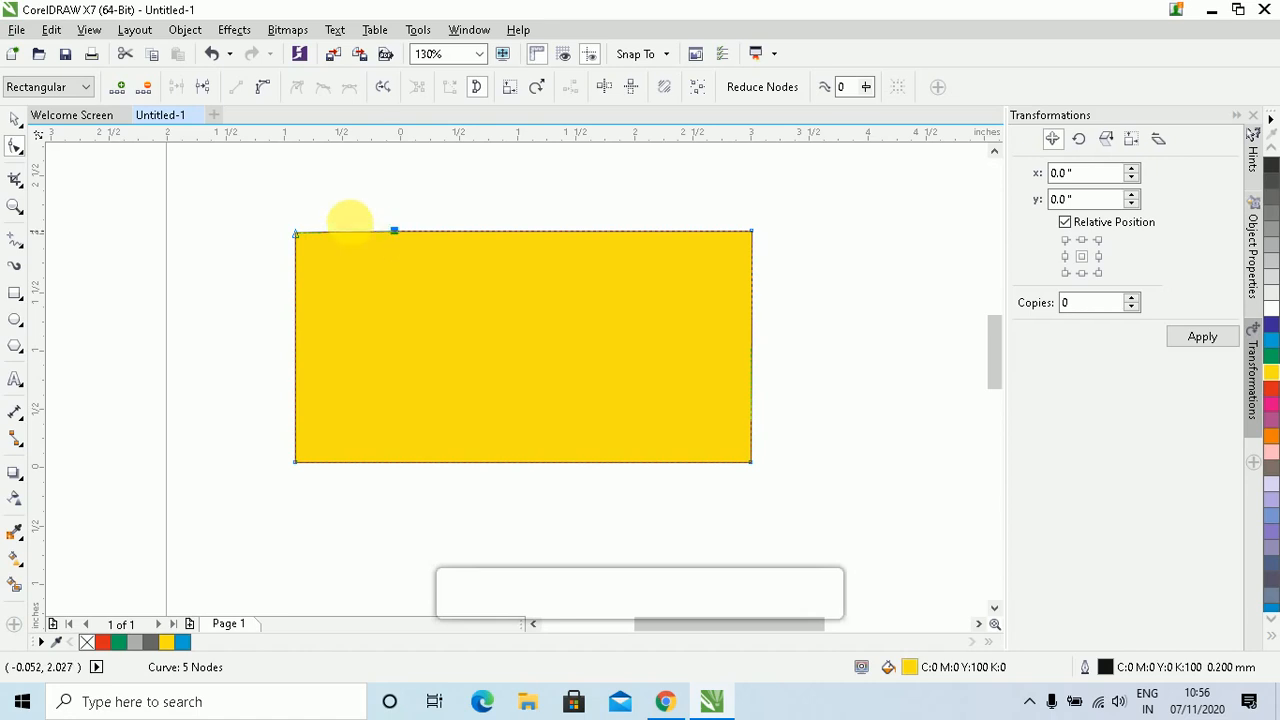
left_click(204, 96)
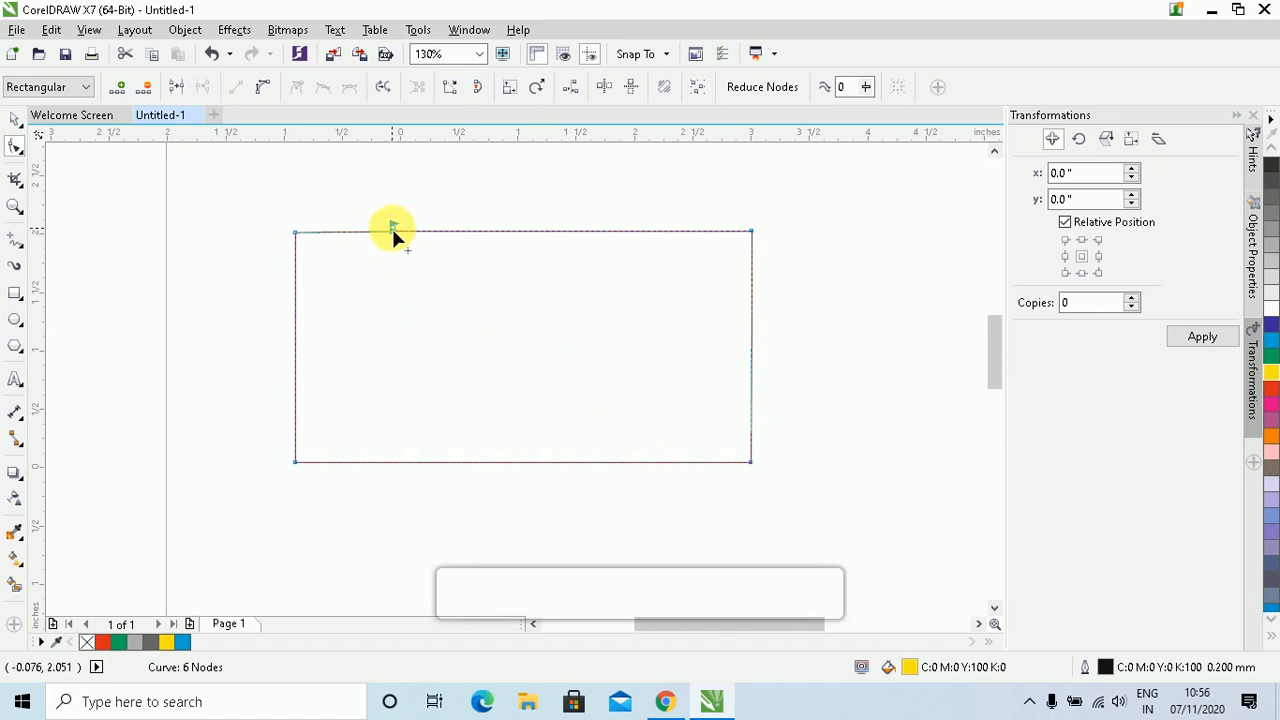
- Pull the two broken ends apart to open a gap in the rectangle's top edge
left_click(391, 228)
scroll(406, 282, "up", 2)
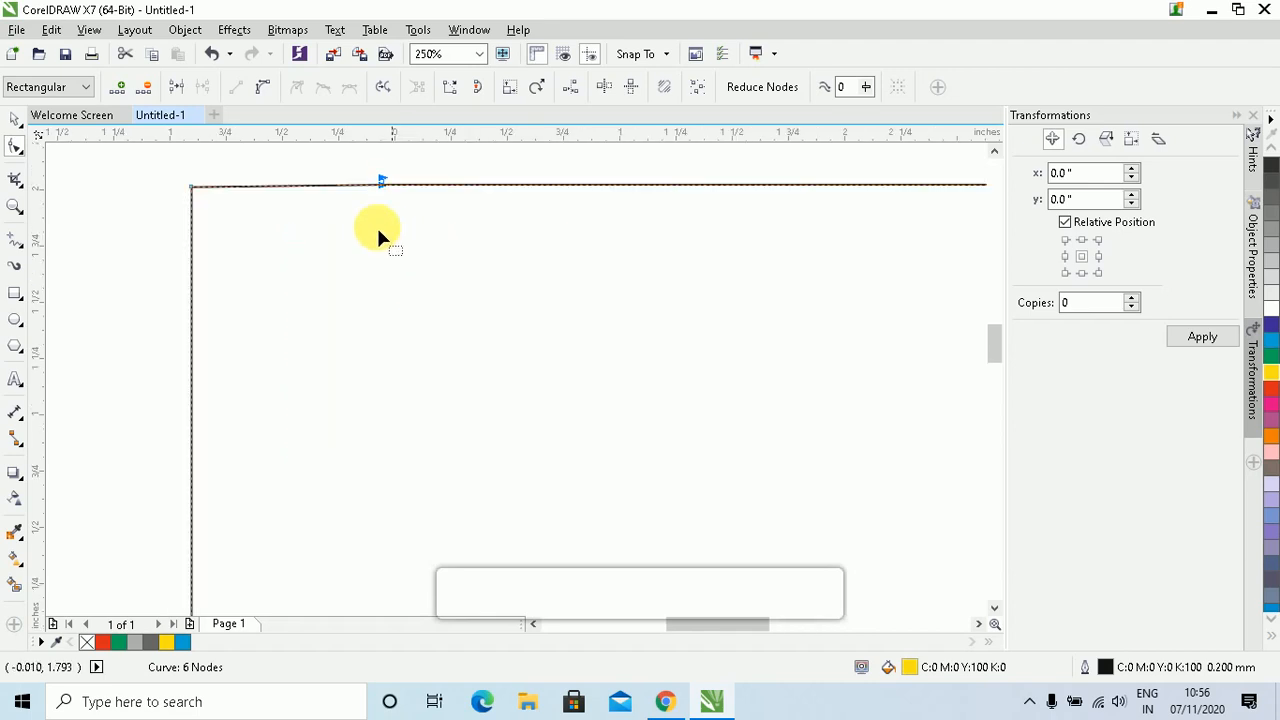
scroll(375, 230, "up", 2)
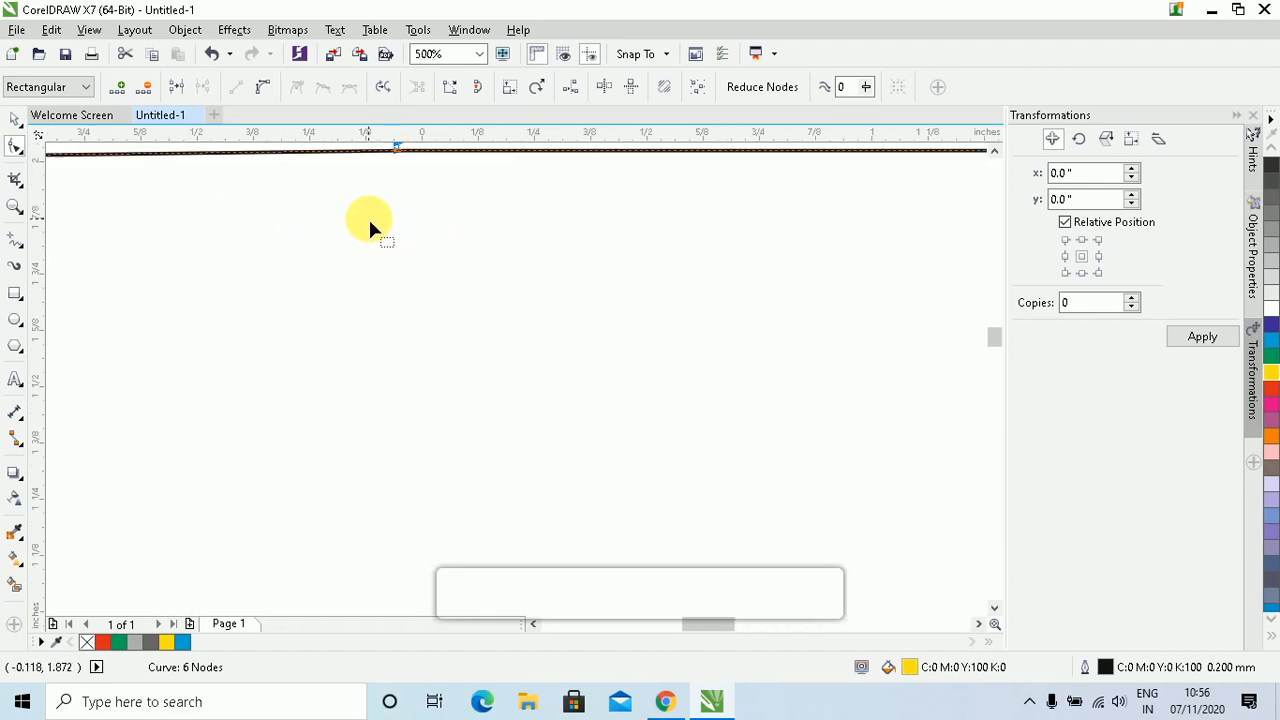
left_click(994, 150)
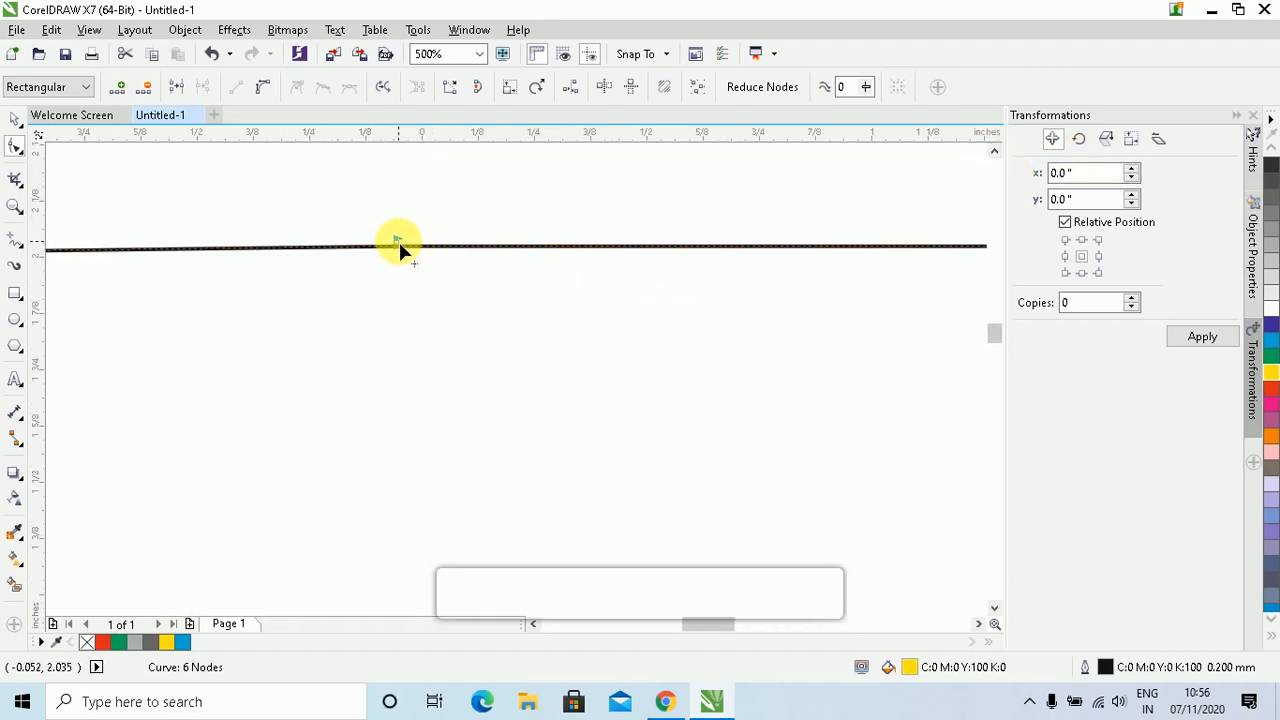
left_click_drag(396, 241, 343, 337)
left_click_drag(423, 258, 466, 207)
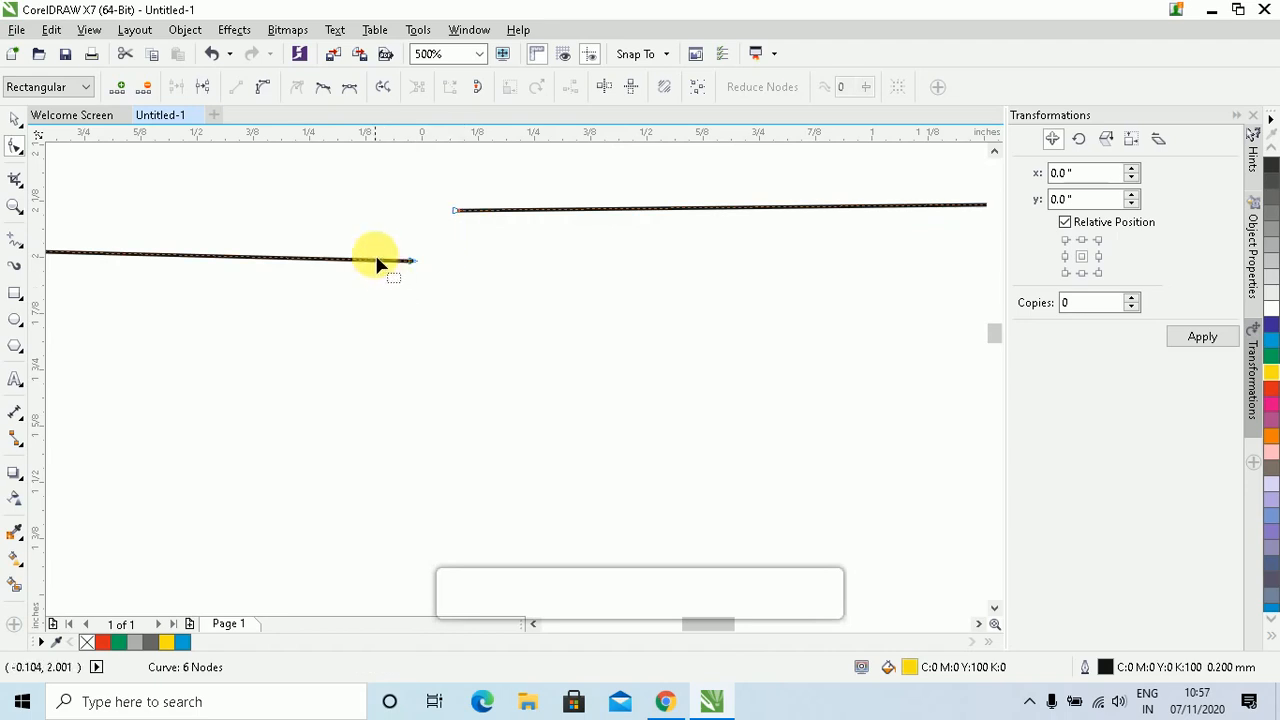
left_click_drag(380, 266, 296, 234)
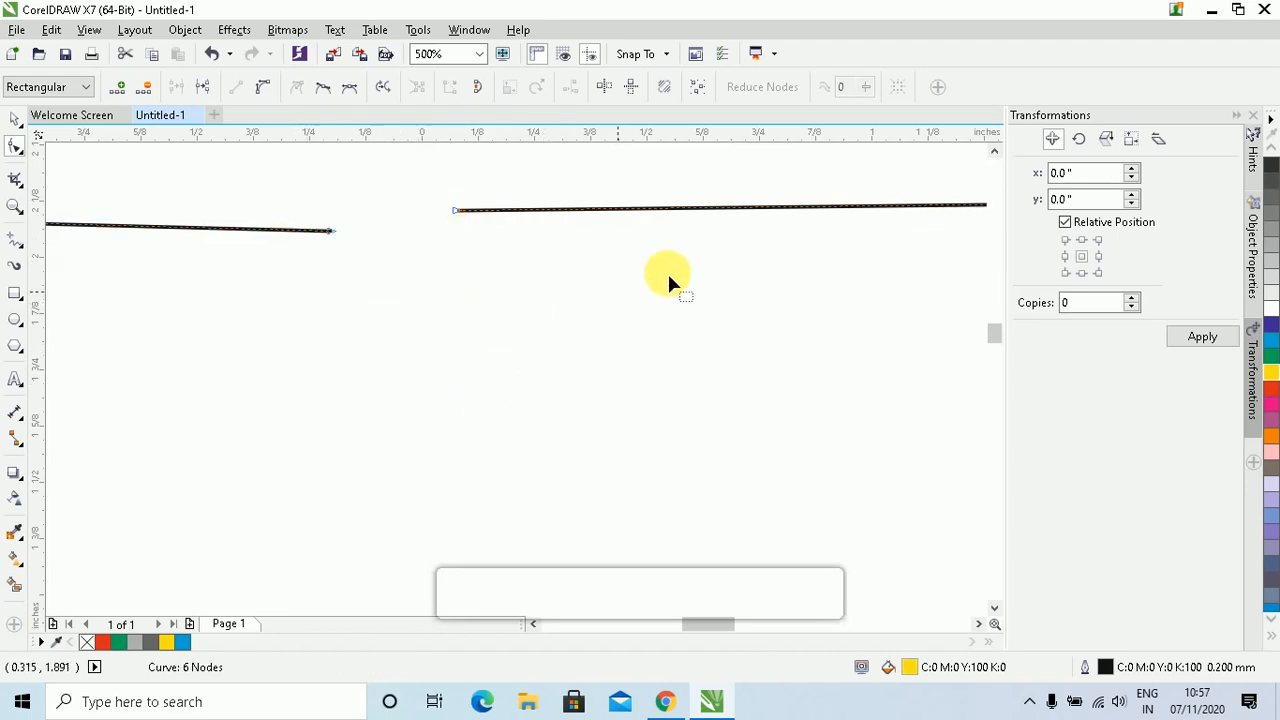
- Raise the right-hand part of the broken top edge and shift it left until its open end sits above the other one
scroll(665, 275, "down", 1)
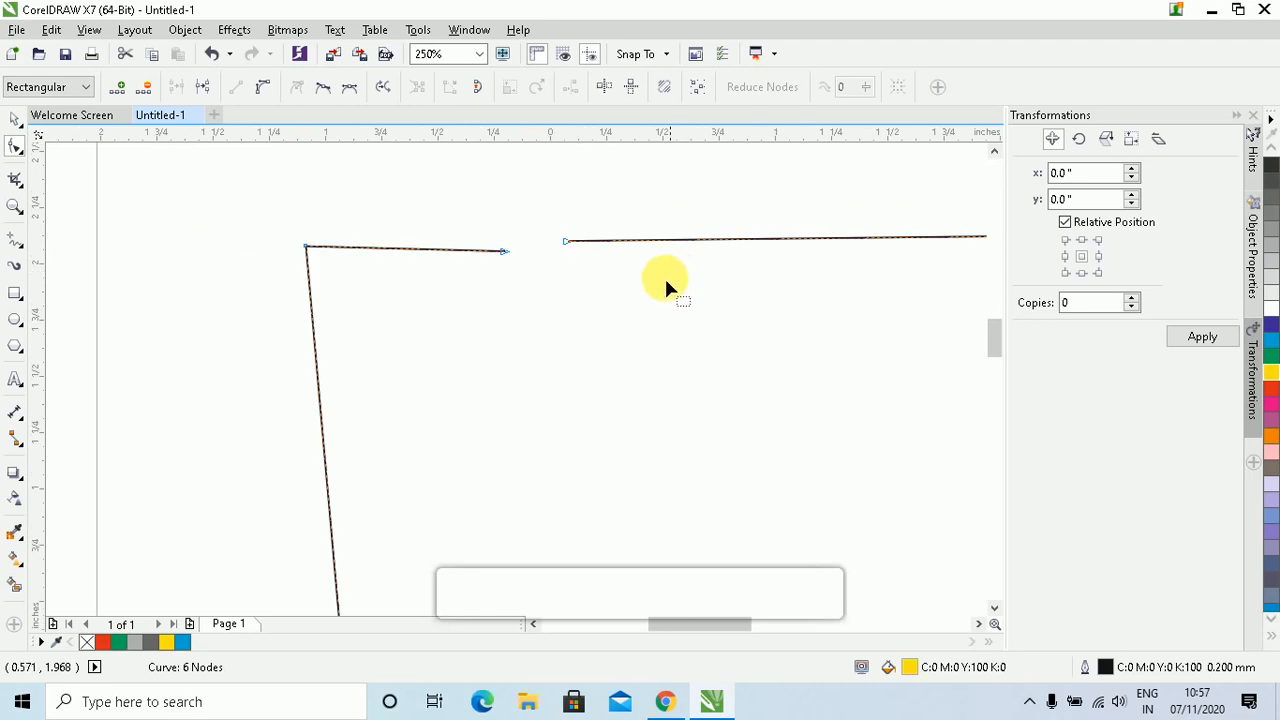
left_click(571, 189)
left_click_drag(581, 240, 585, 173)
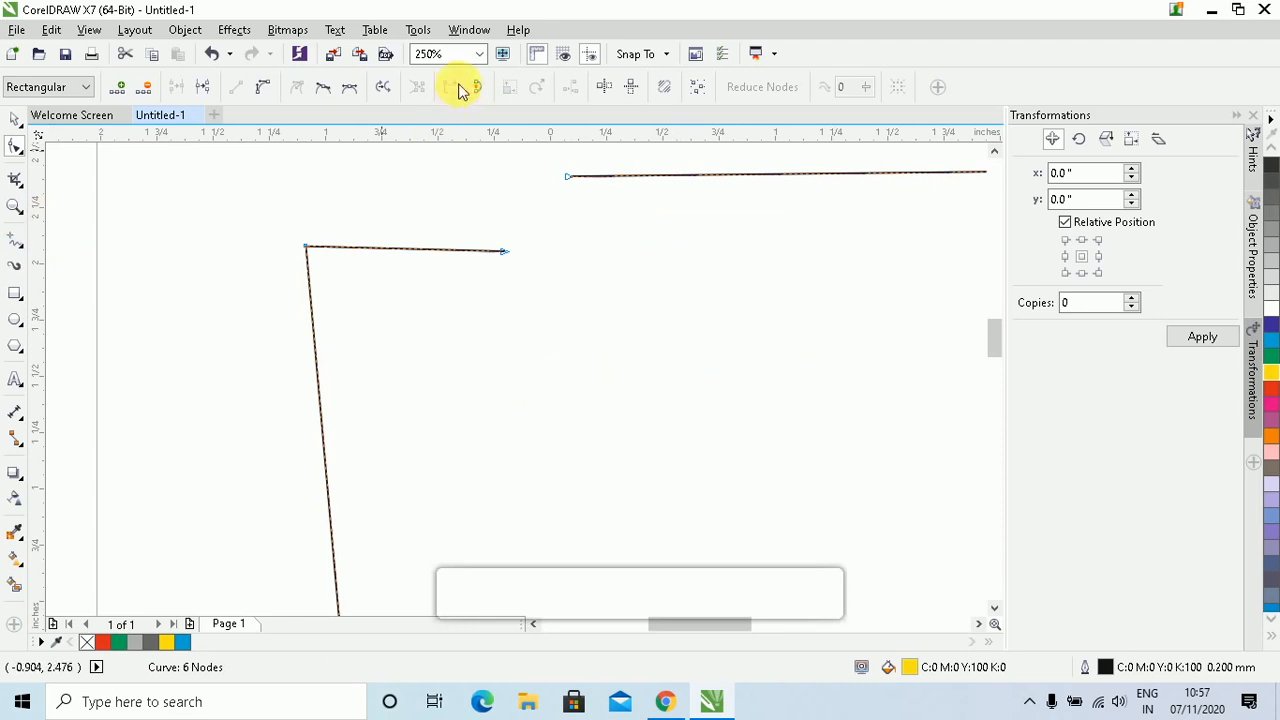
left_click(480, 54)
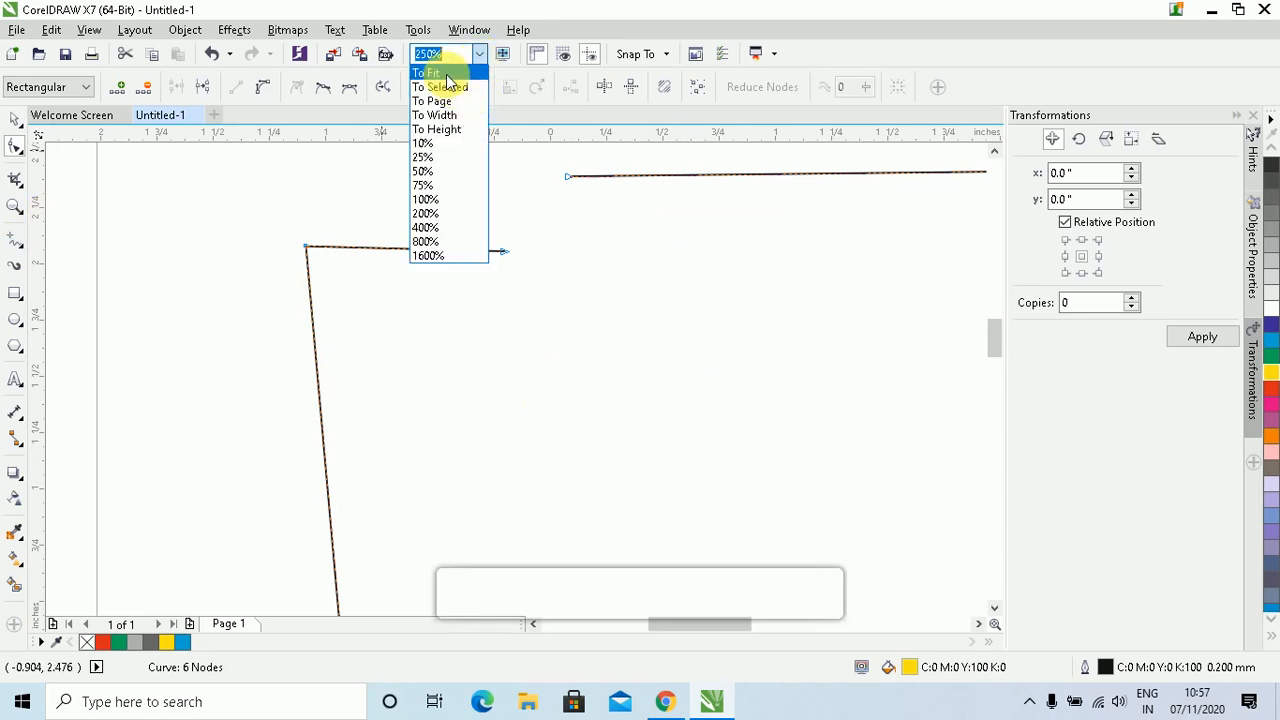
left_click(449, 103)
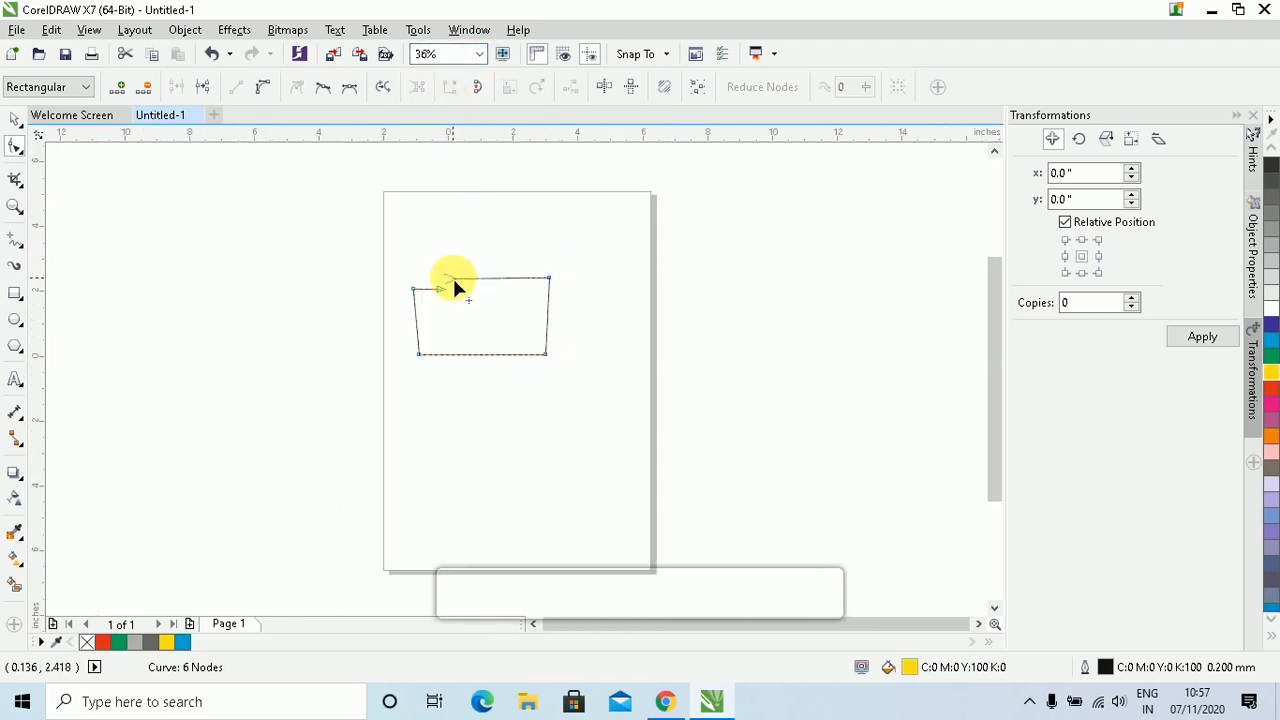
left_click_drag(463, 278, 441, 253)
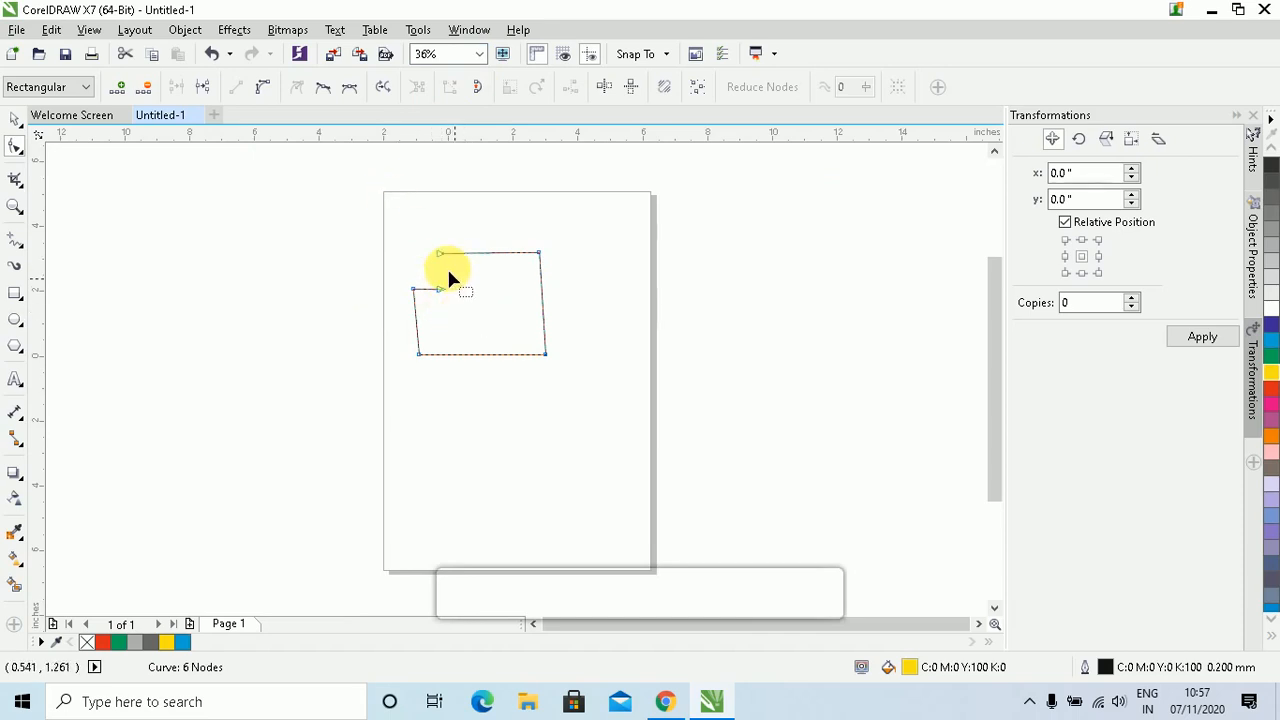
- Select the two open end nodes together and join them to close the curve
left_click_drag(420, 218, 455, 312)
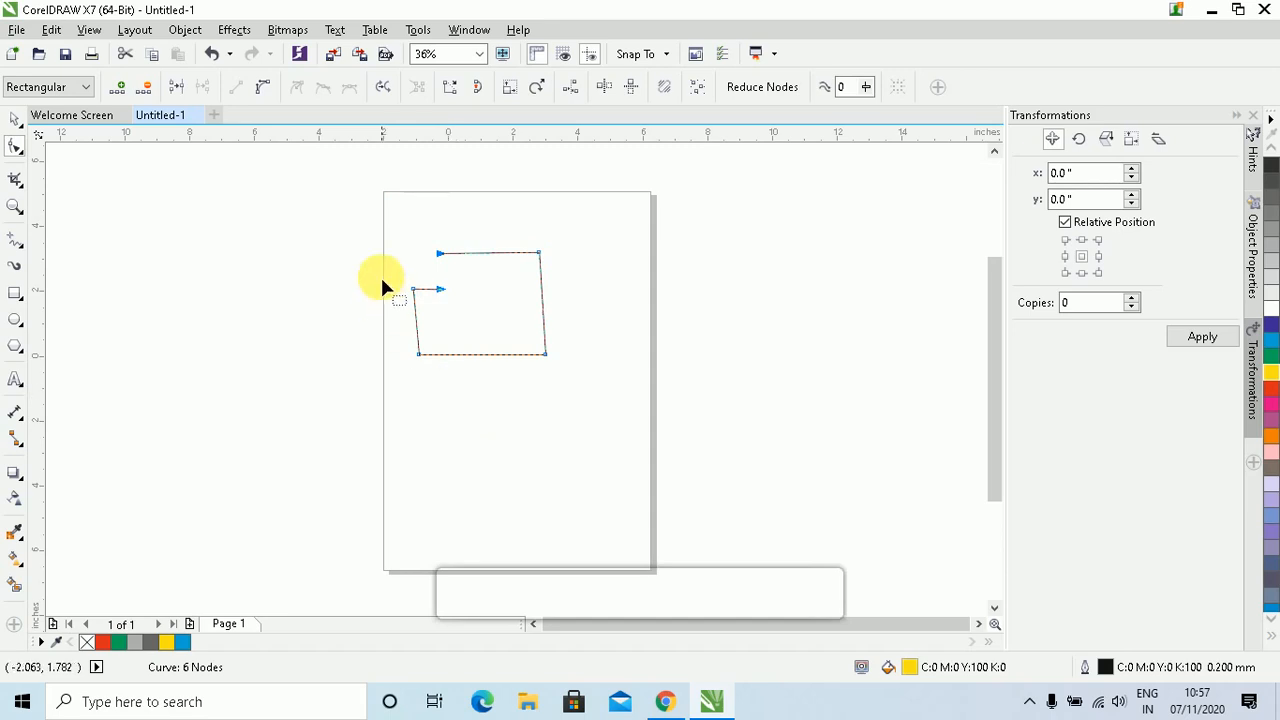
left_click(414, 249)
left_click(442, 262)
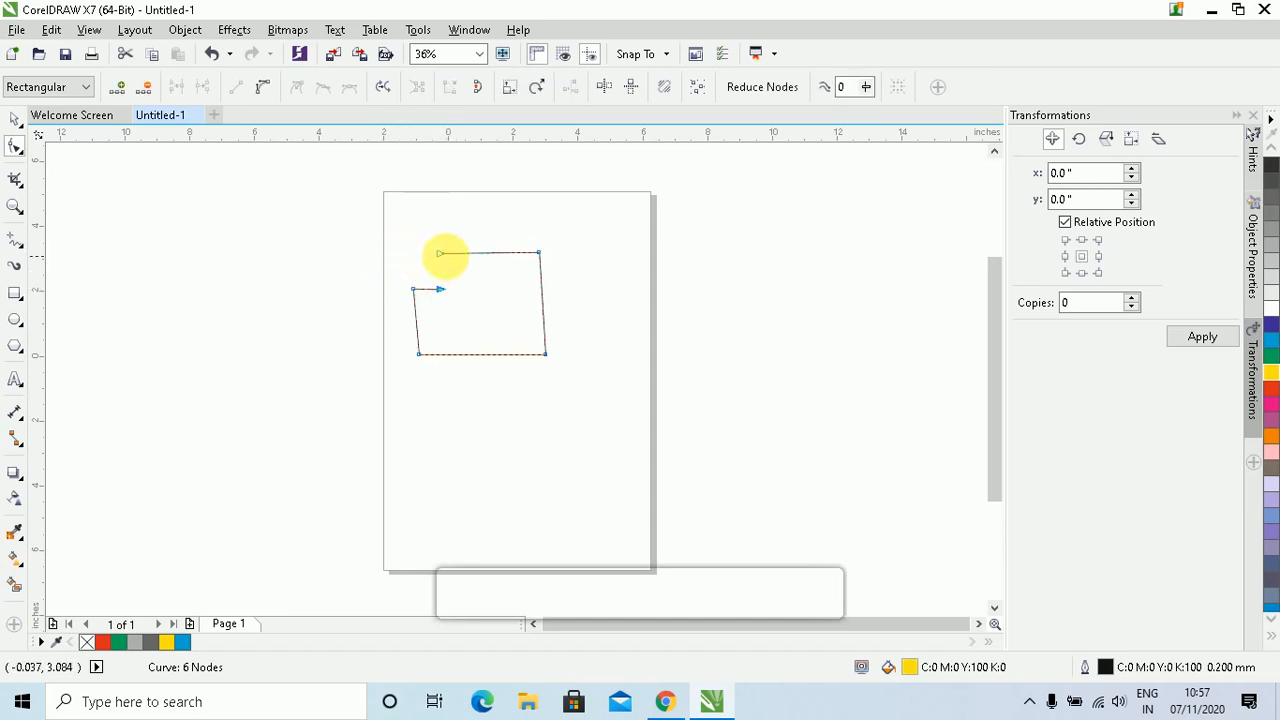
left_click(442, 254)
left_click(446, 289, "shift")
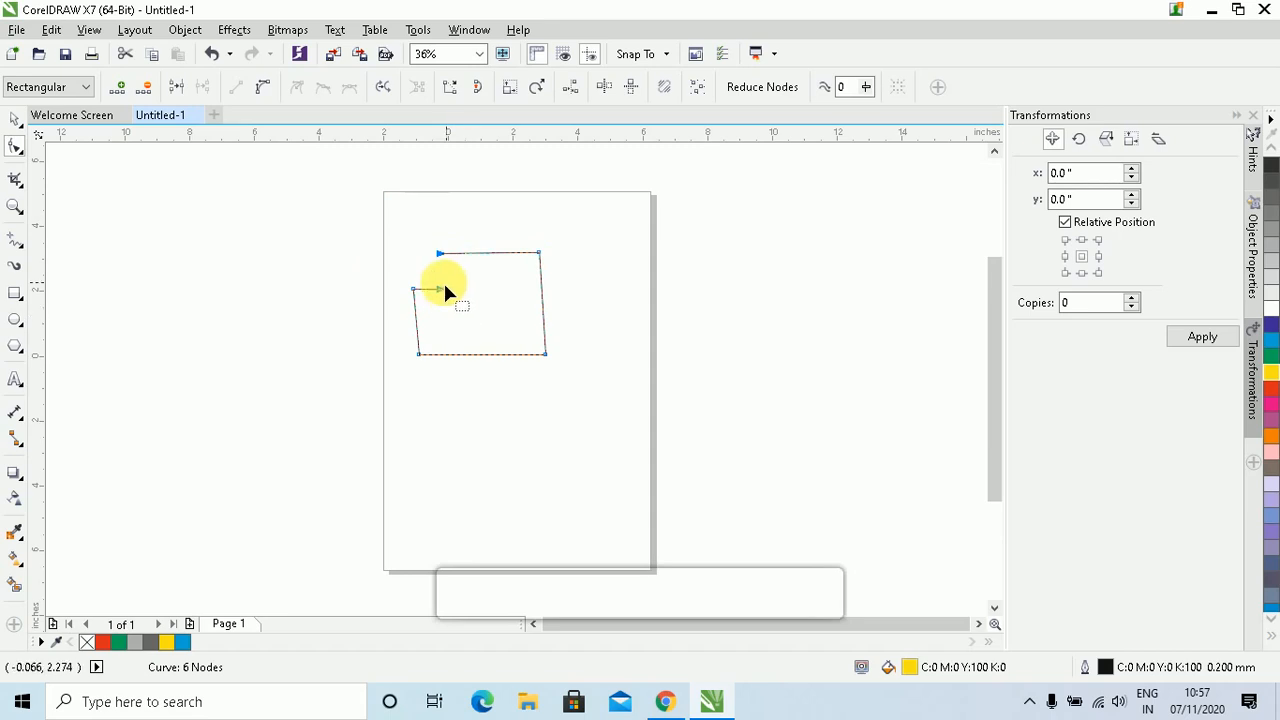
left_click(177, 90)
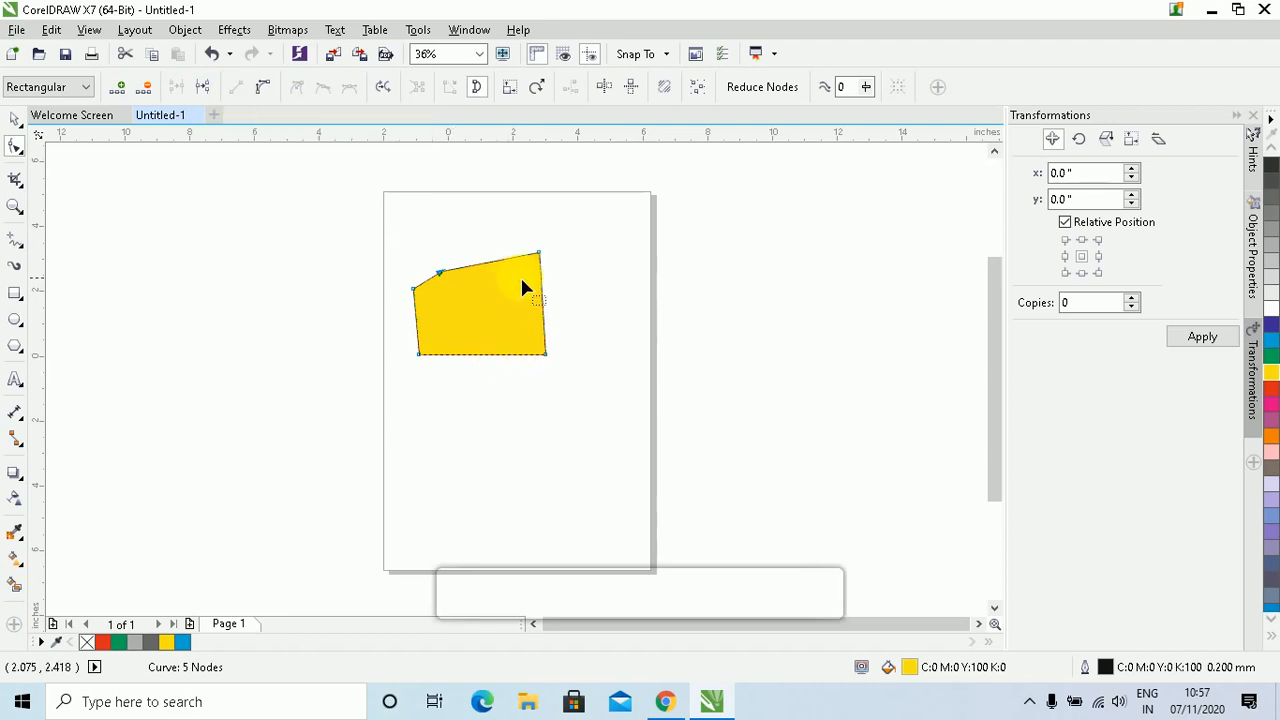
- Move the upper-right node down and inward, then undo everything back to before the curve was broken
left_click_drag(538, 255, 514, 297)
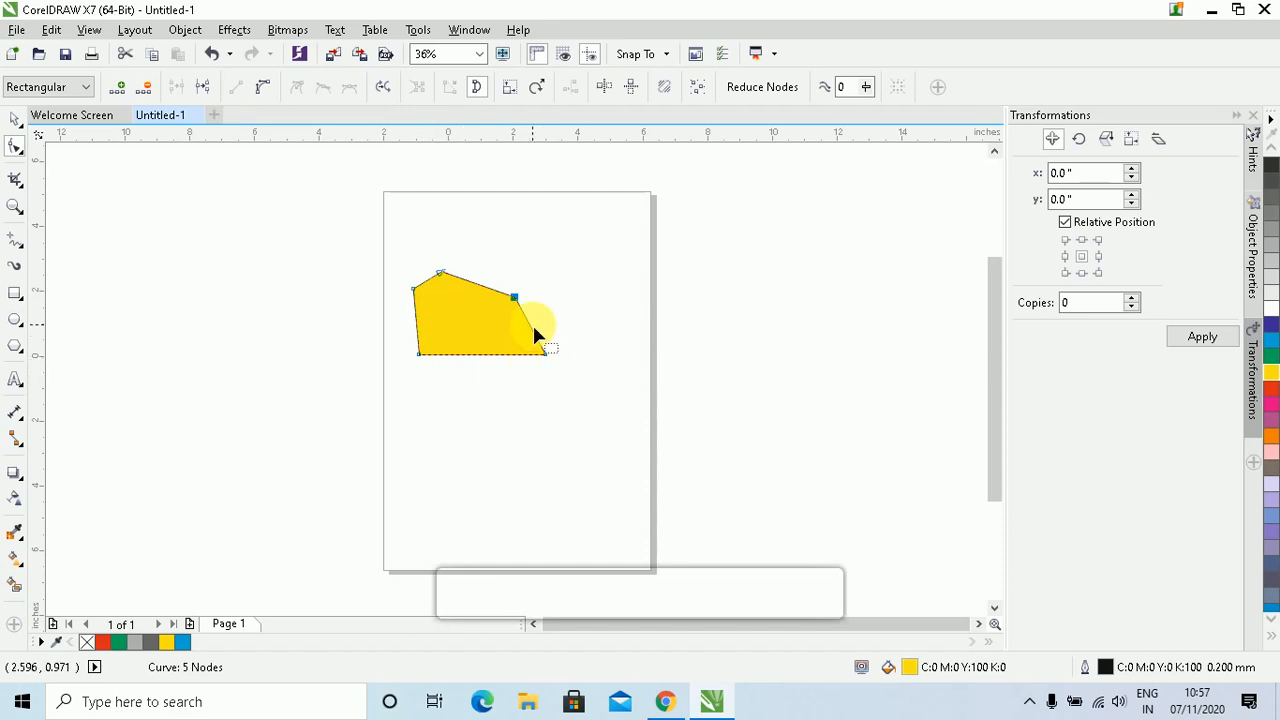
key("ctrl+z")
key("ctrl+z")
key("ctrl+z")
key("ctrl+z")
key("ctrl+z")
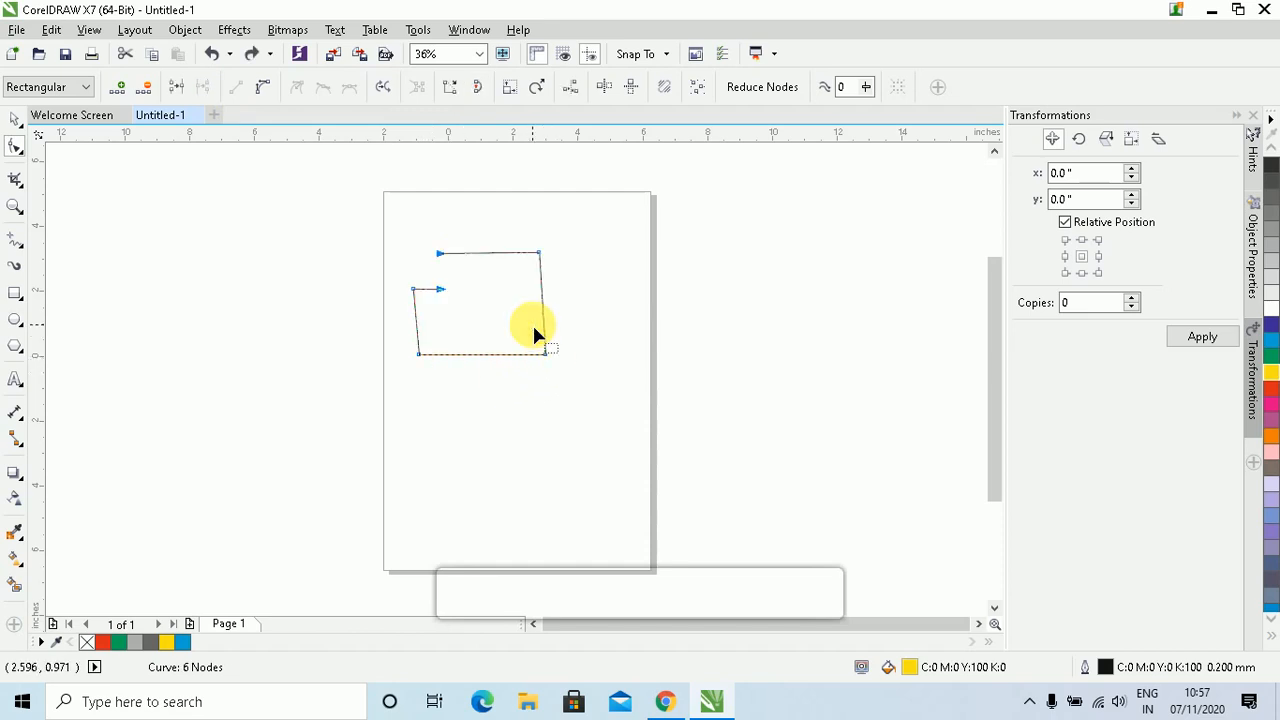
key("ctrl+z")
key("ctrl+z")
key("ctrl+z")
key("ctrl+z")
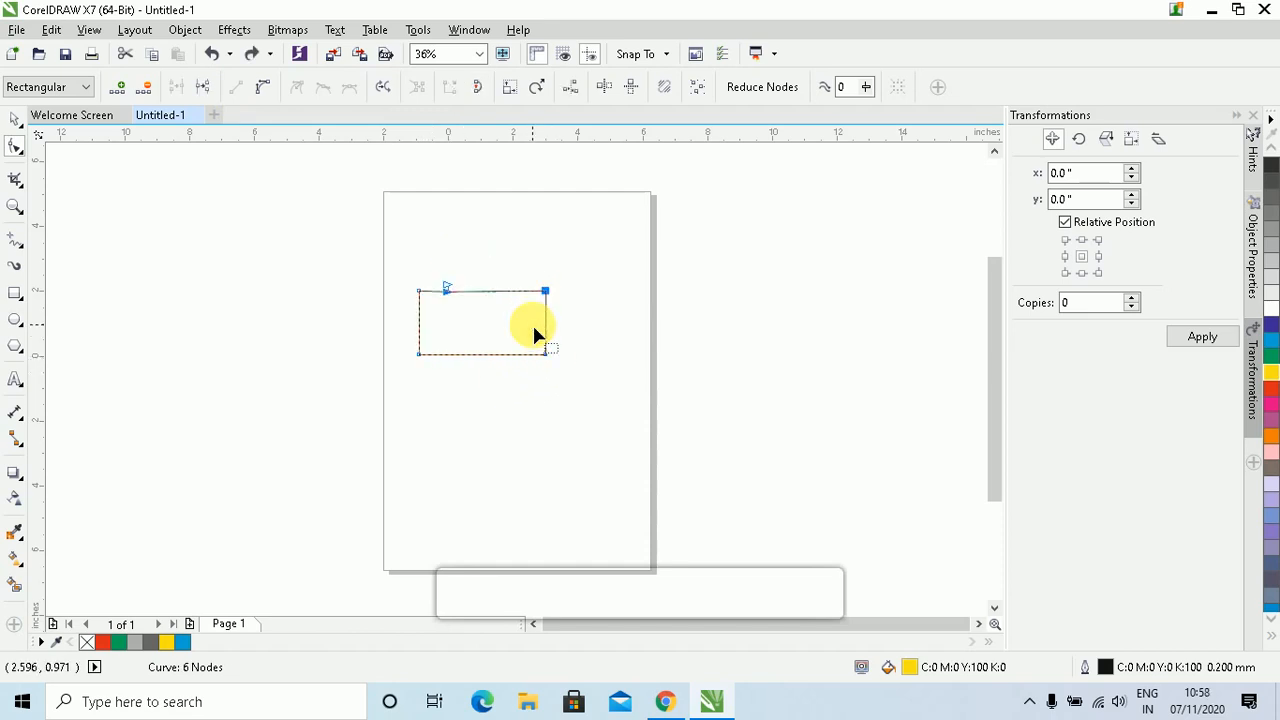
key("ctrl+z")
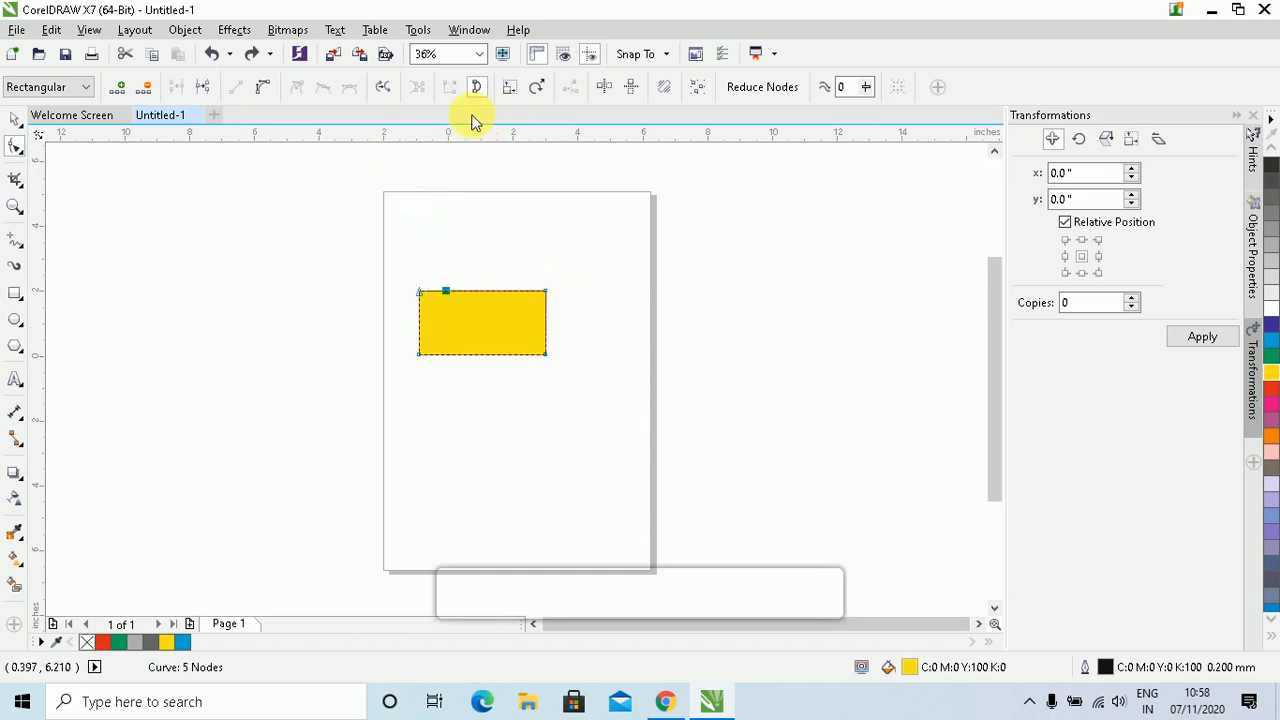
- Zoom in on the rectangle and add a node on its top edge, about four-fifths of the way from the upper-left corner
left_click(15, 206)
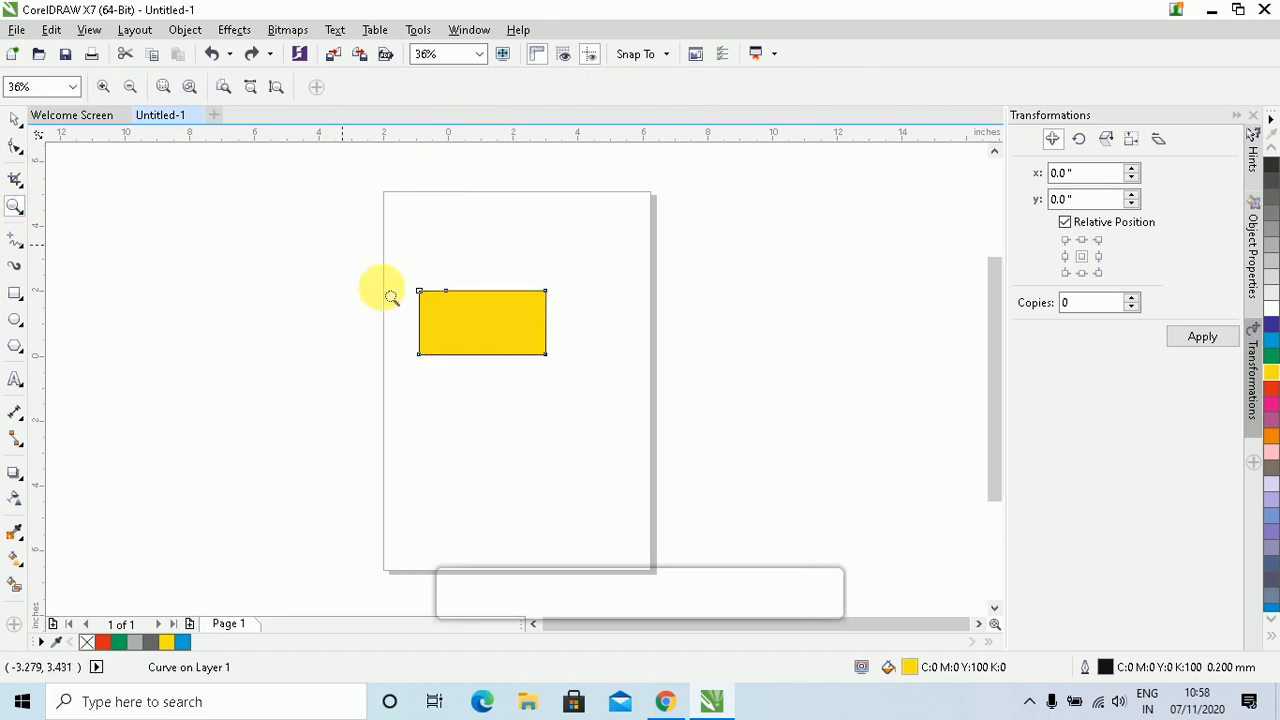
left_click_drag(350, 253, 657, 410)
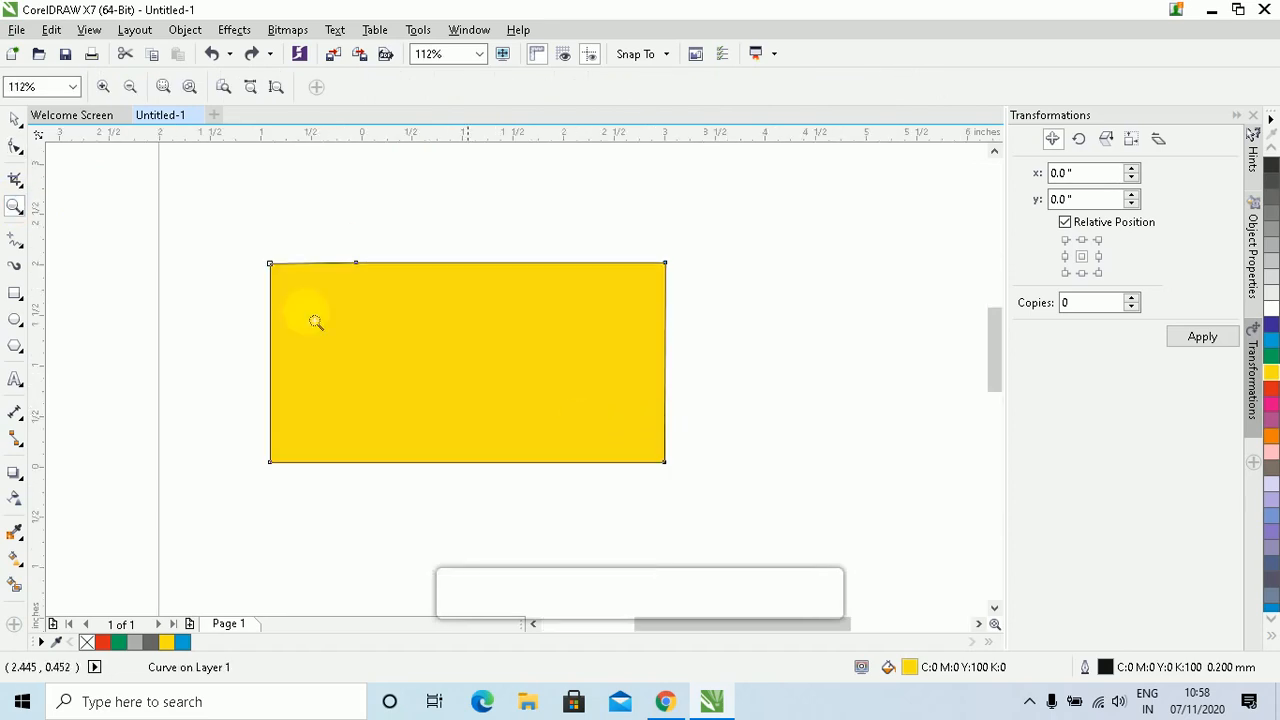
left_click(15, 146)
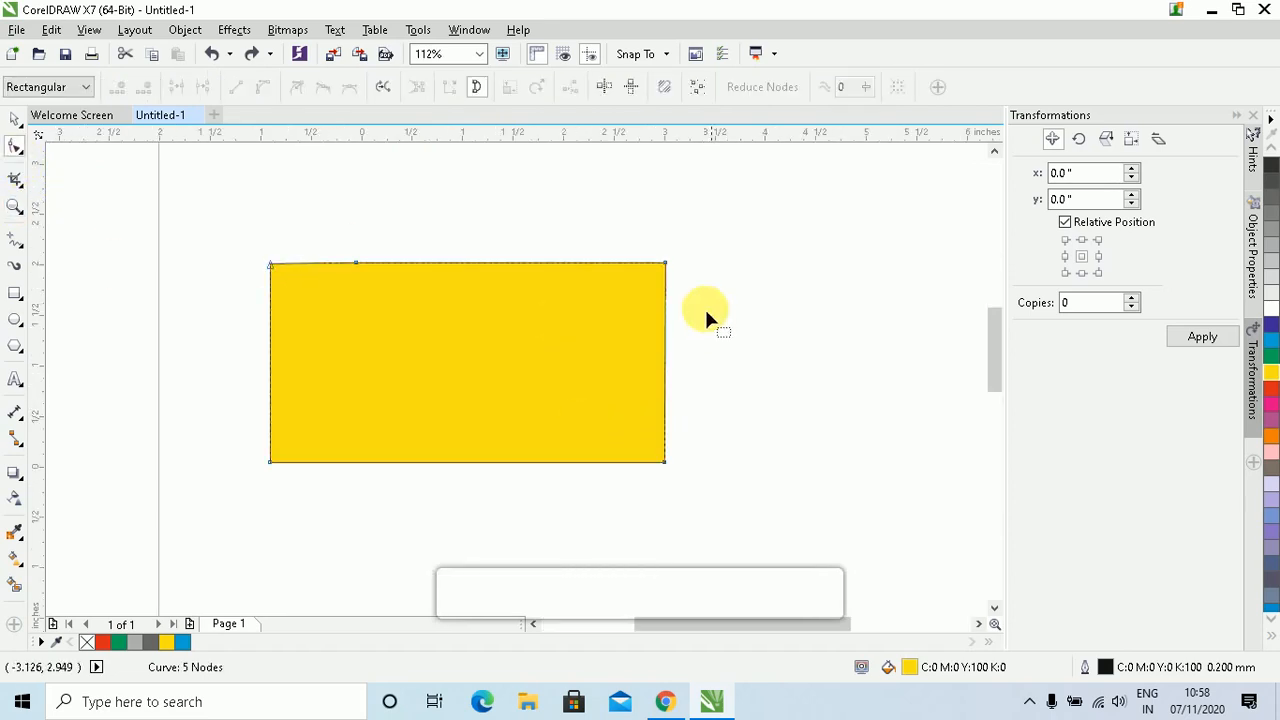
double_click(581, 263)
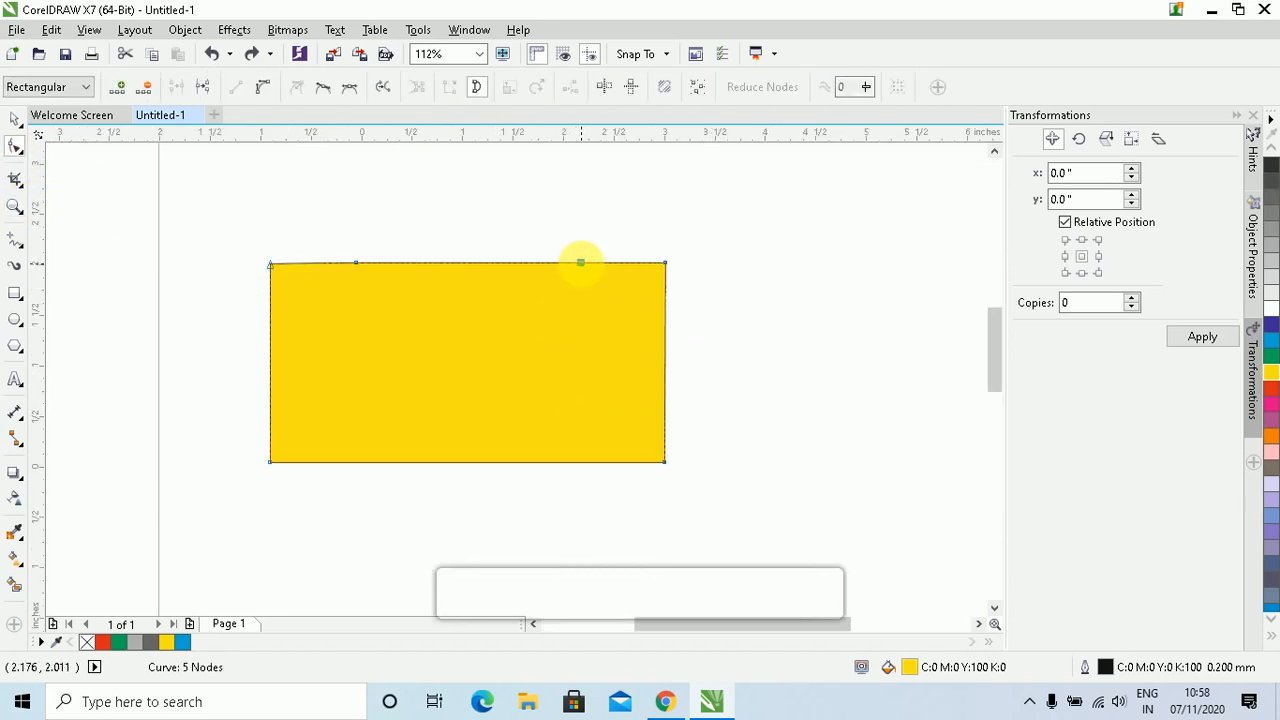
- Add a node midway along the top edge's long segment and two on the upper right edge, and delete the upper-right corner node
left_click(119, 88)
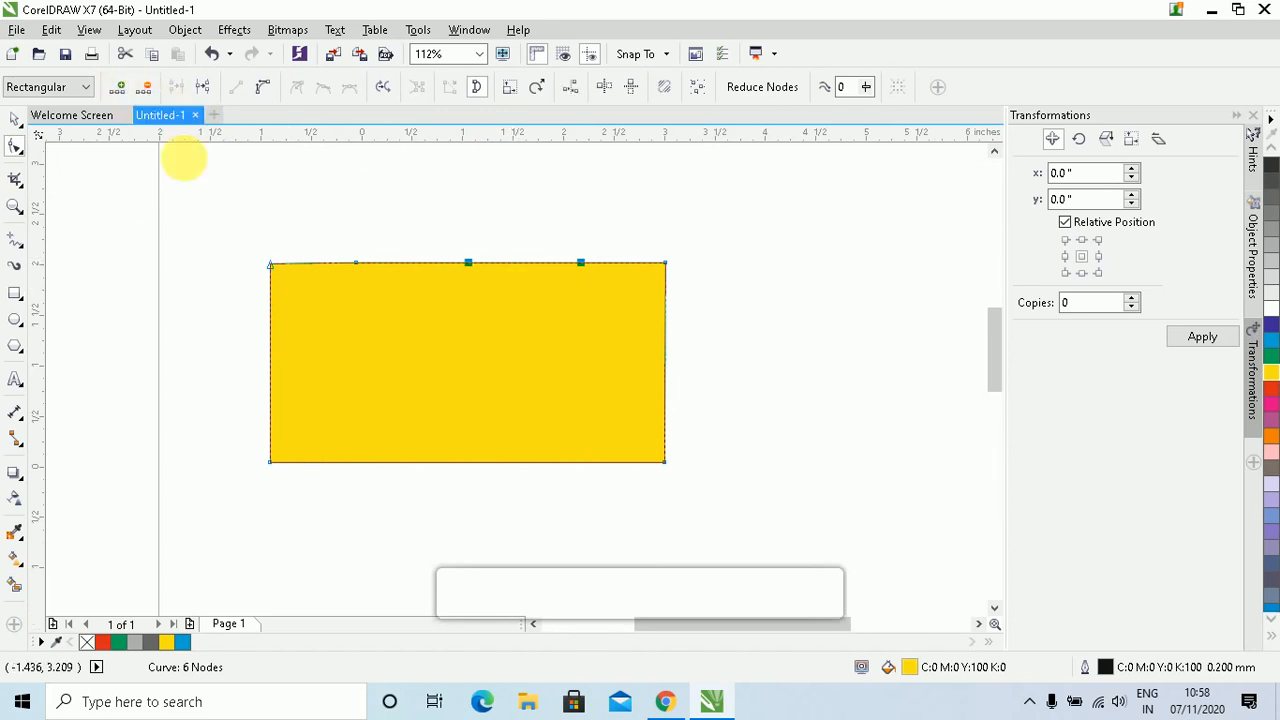
double_click(666, 339)
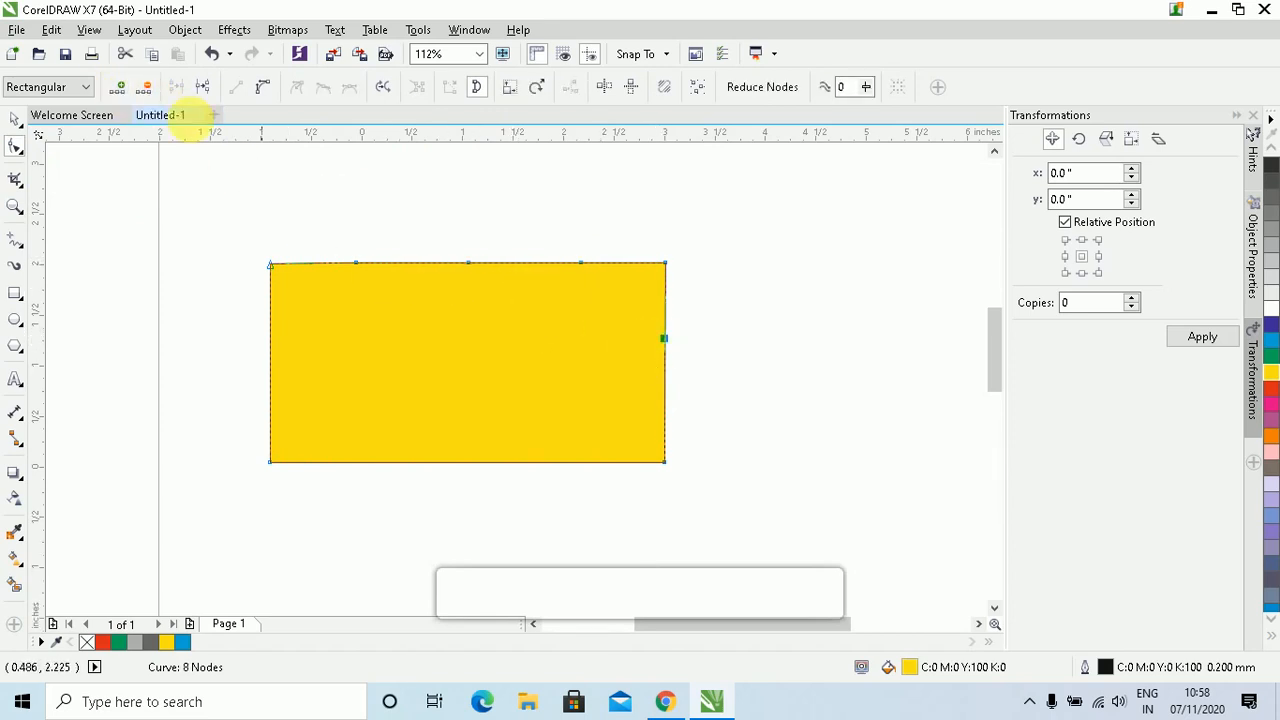
left_click(118, 87)
left_click_drag(698, 249, 642, 279)
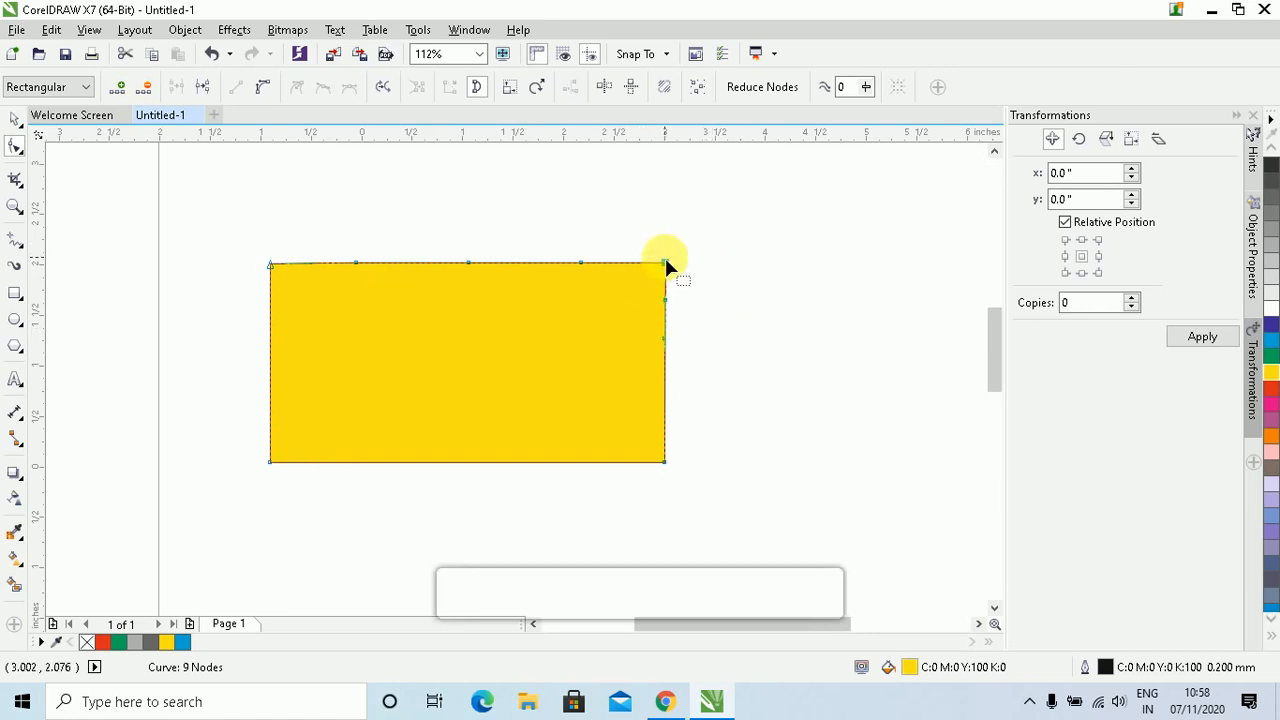
left_click(143, 87)
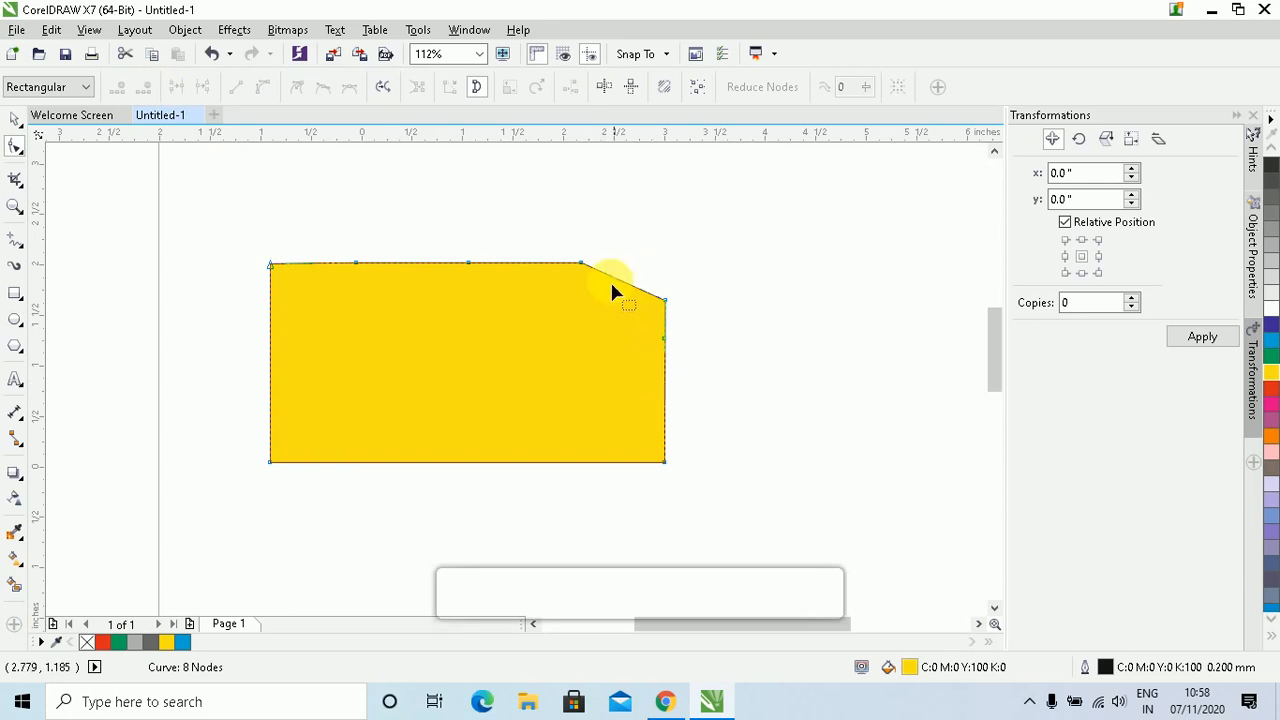
- Shift the slanted corner segment slightly upward and offset the two middle top-edge nodes to make the top outline uneven
left_click_drag(620, 283, 643, 263)
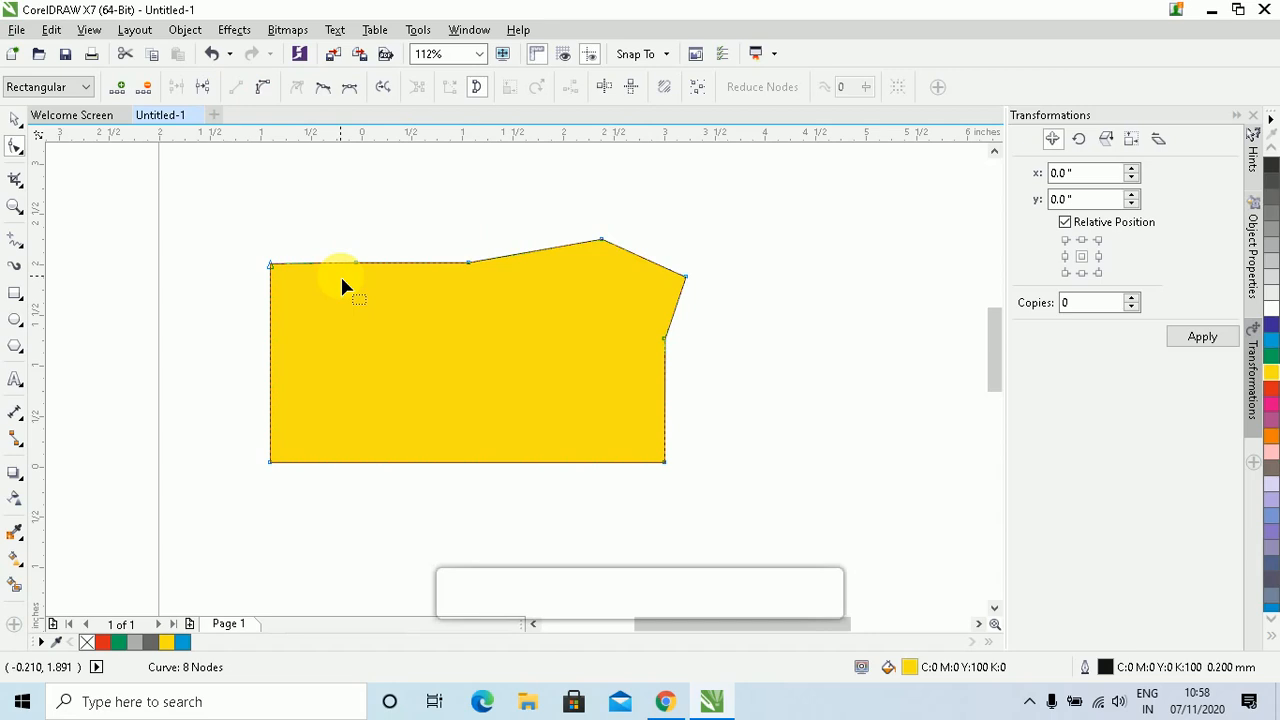
key("ctrl+z")
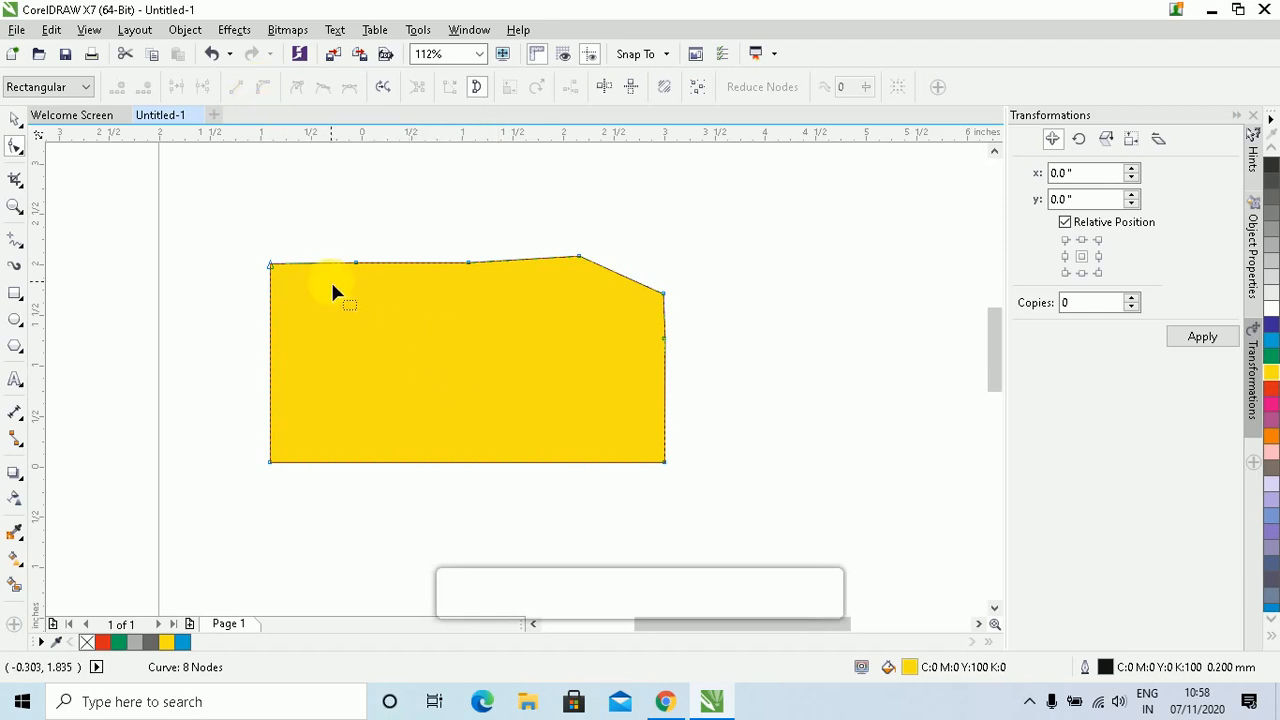
left_click_drag(356, 263, 356, 209)
mouse_move(468, 262)
left_mouse_down()
mouse_move(485, 218)
mouse_move(424, 268)
left_mouse_up()
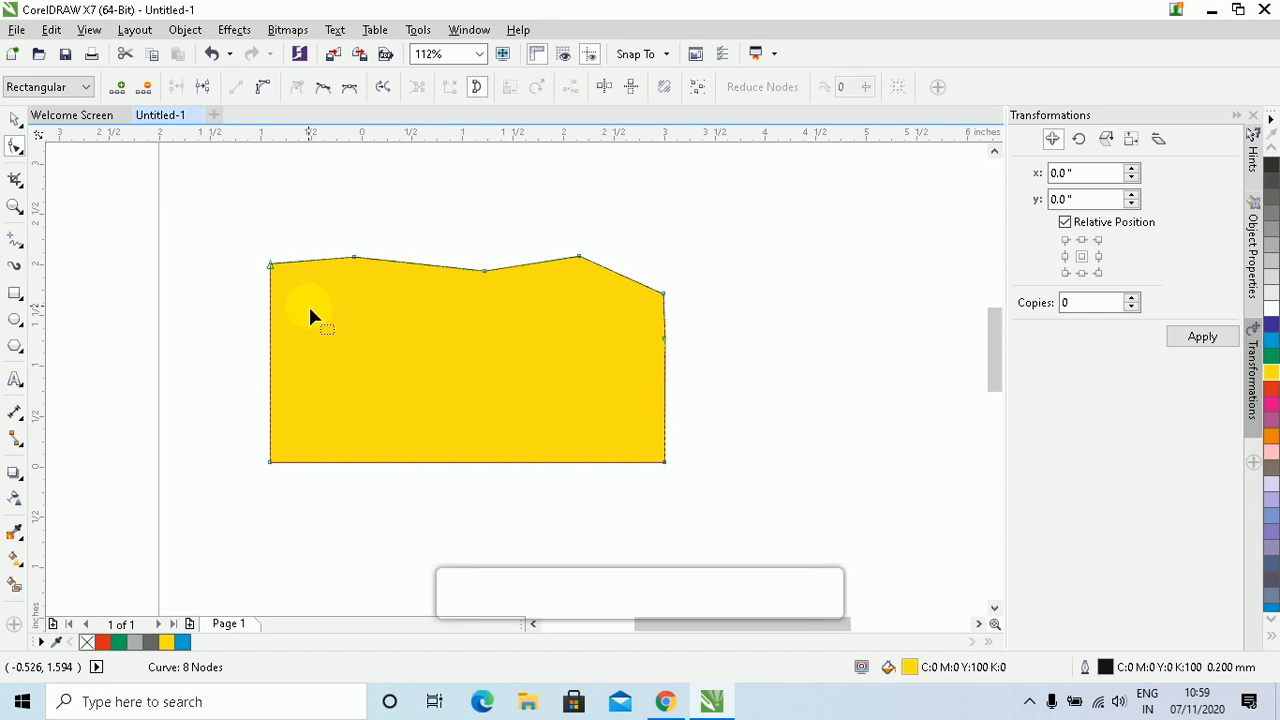
- Convert the straight left edge to a curve and bulge it outward, nudging the adjoining top segment slightly inward
left_click(270, 264)
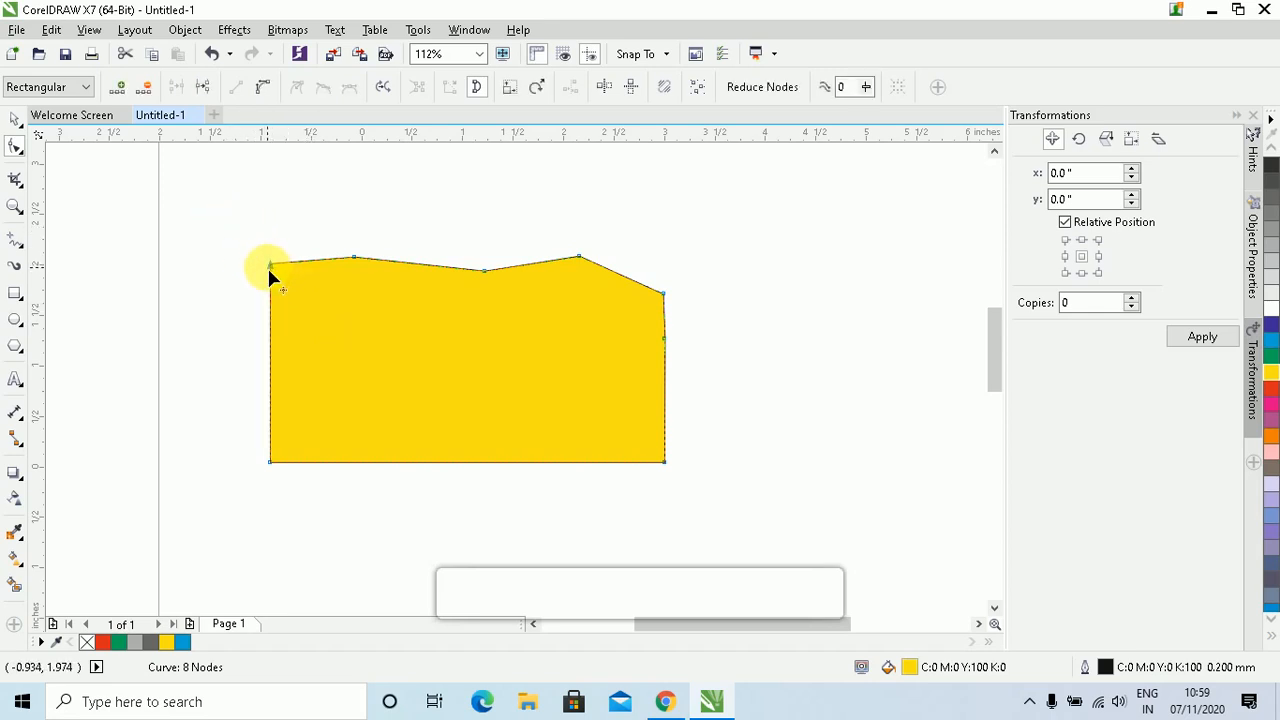
left_click(259, 93)
scroll(268, 379, "up", 2)
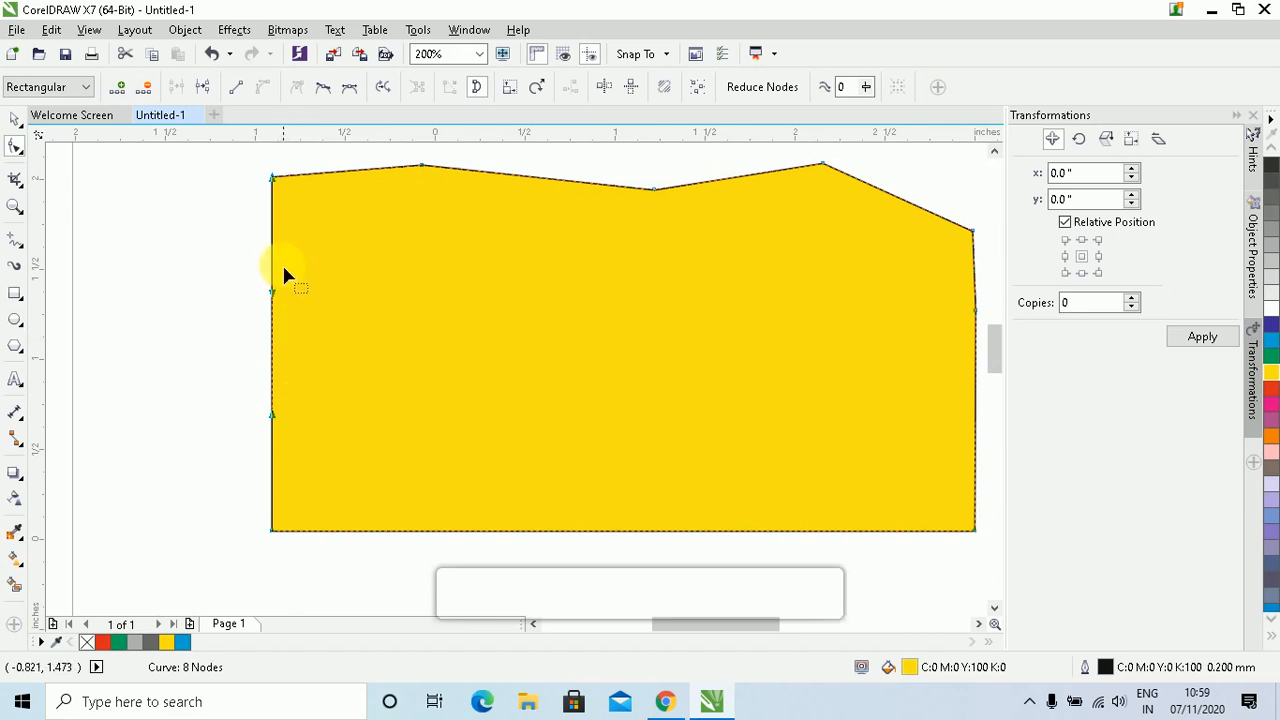
left_click_drag(276, 251, 275, 352)
left_click_drag(390, 378, 150, 350)
mouse_move(352, 170)
left_mouse_down()
mouse_move(363, 201)
mouse_move(363, 168)
left_mouse_up()
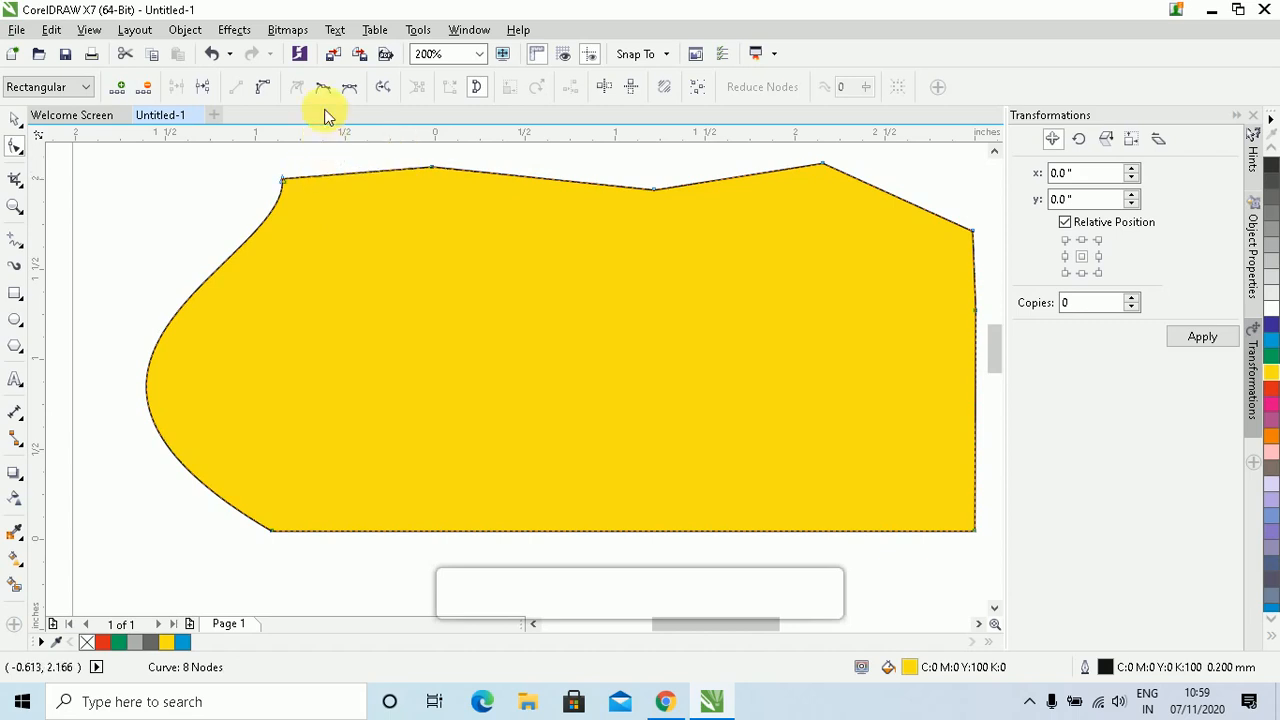
- Convert the first segment of the top edge to a curve and bend it downward into a rounded dip
left_click(262, 88)
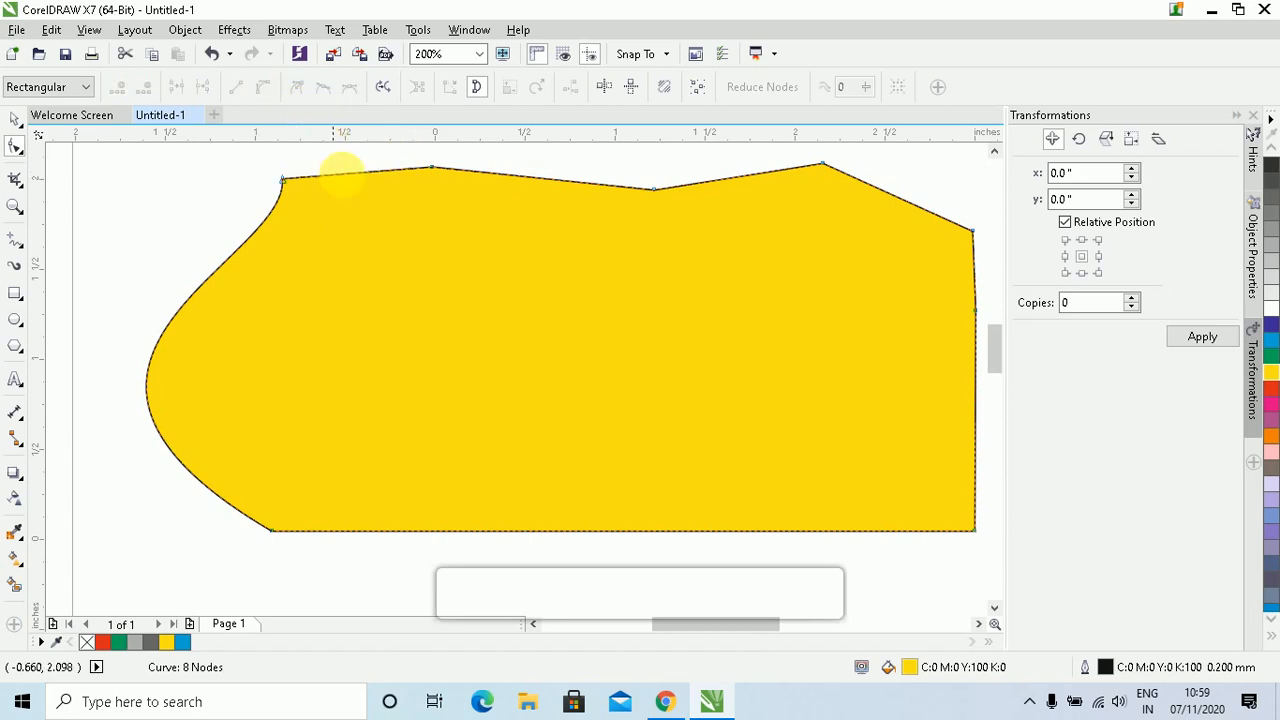
left_click(431, 167)
left_click(266, 89)
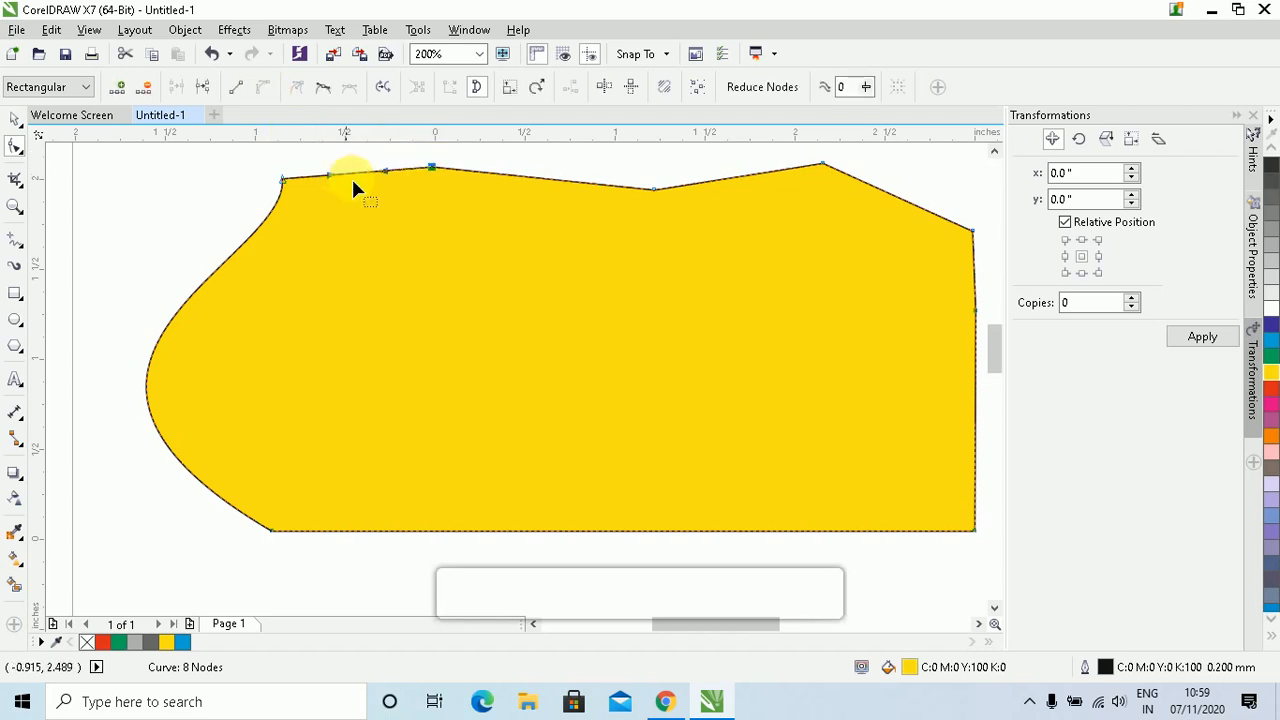
left_click_drag(358, 173, 362, 244)
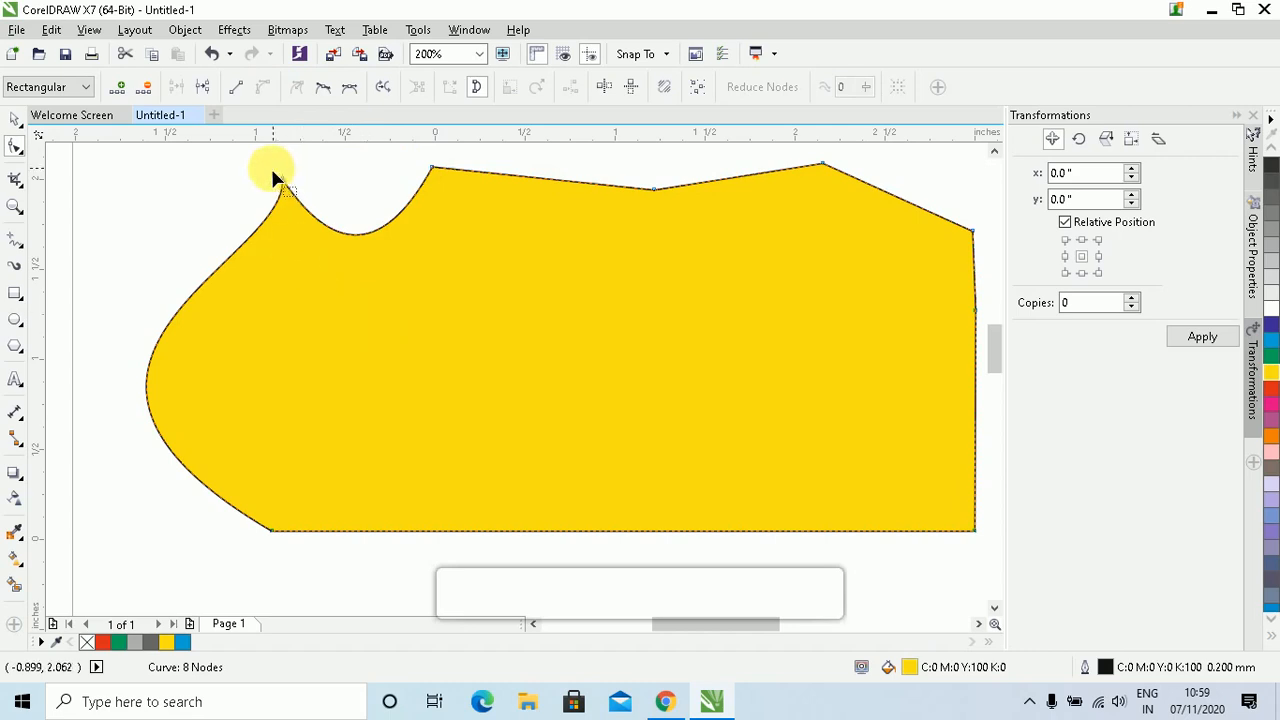
- Select both end nodes of the dipped top segment and convert the curved top and left segments back to straight lines
left_click_drag(254, 151, 446, 197)
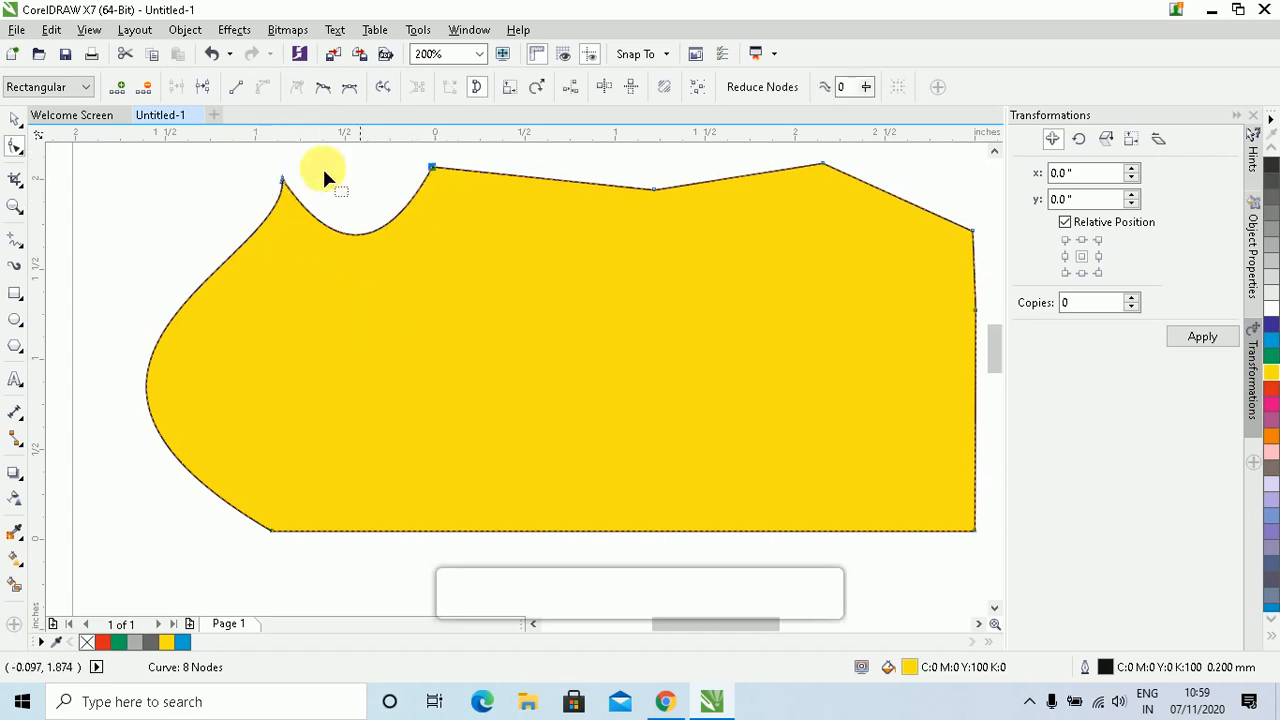
left_click(236, 93)
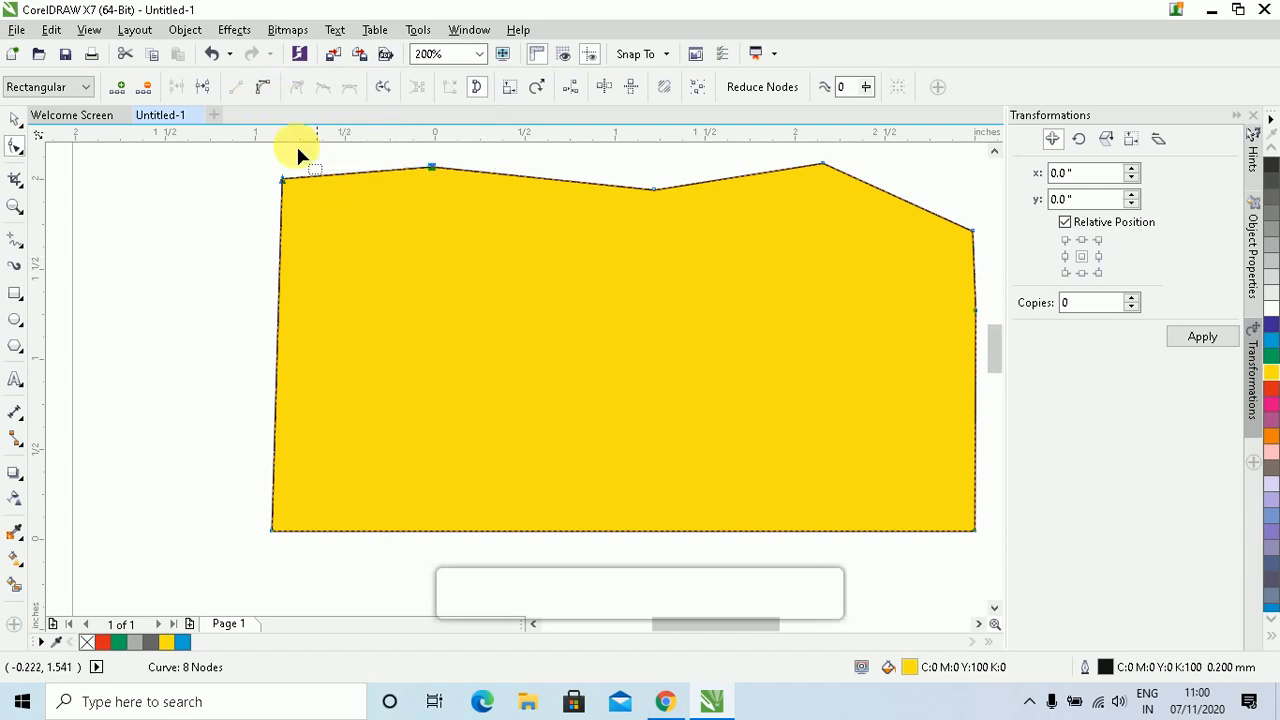
- Convert the left edge to a curve again from the upper-left node and bend it inward into the shape
left_click_drag(256, 155, 313, 202)
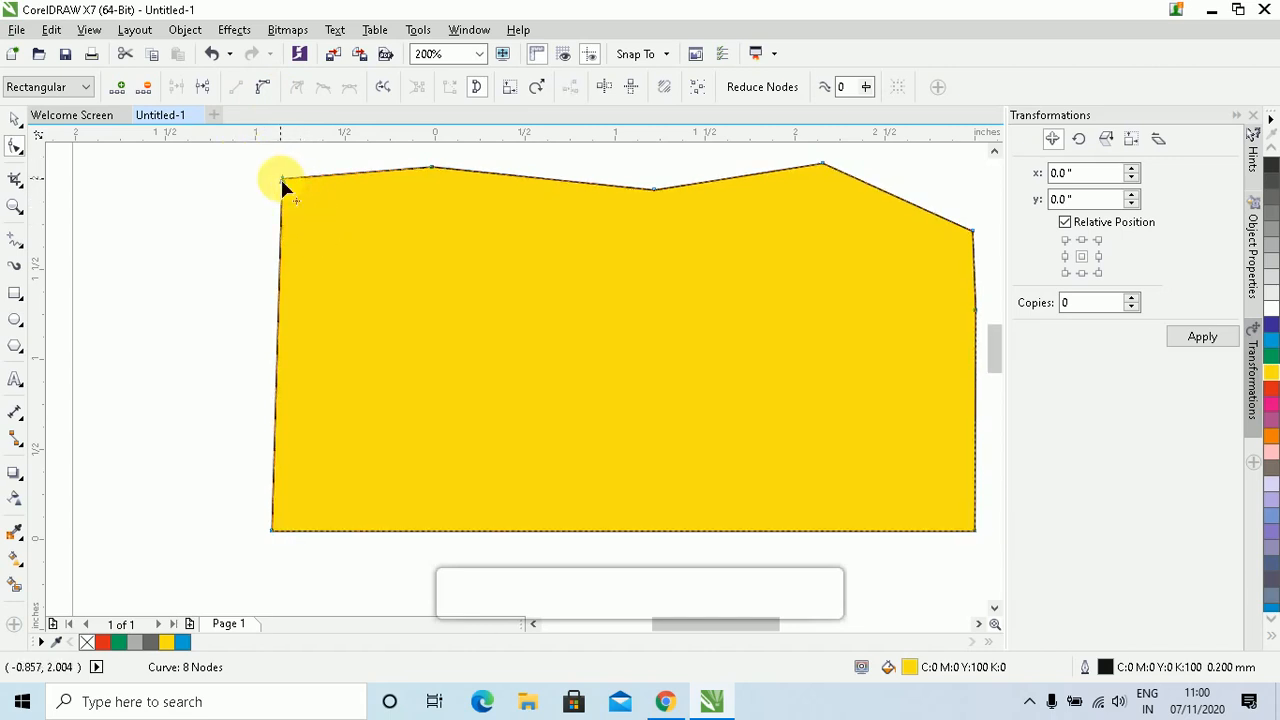
left_click(261, 90)
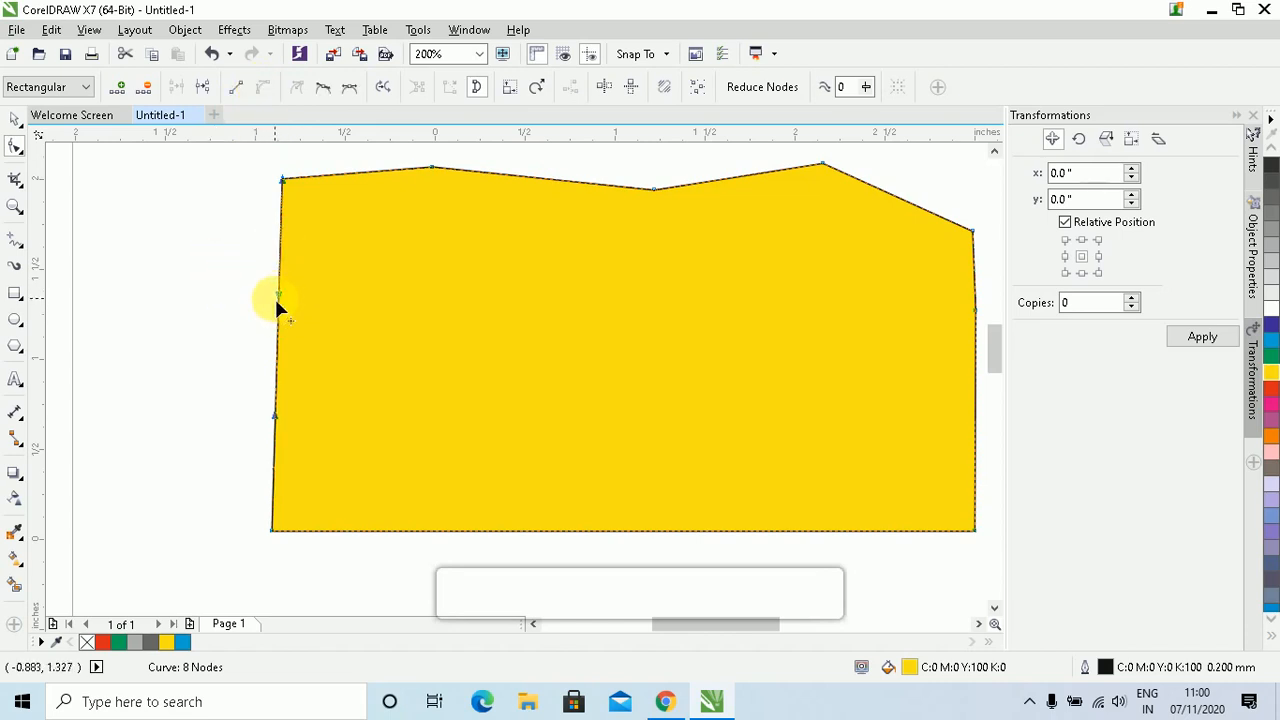
left_click(215, 270)
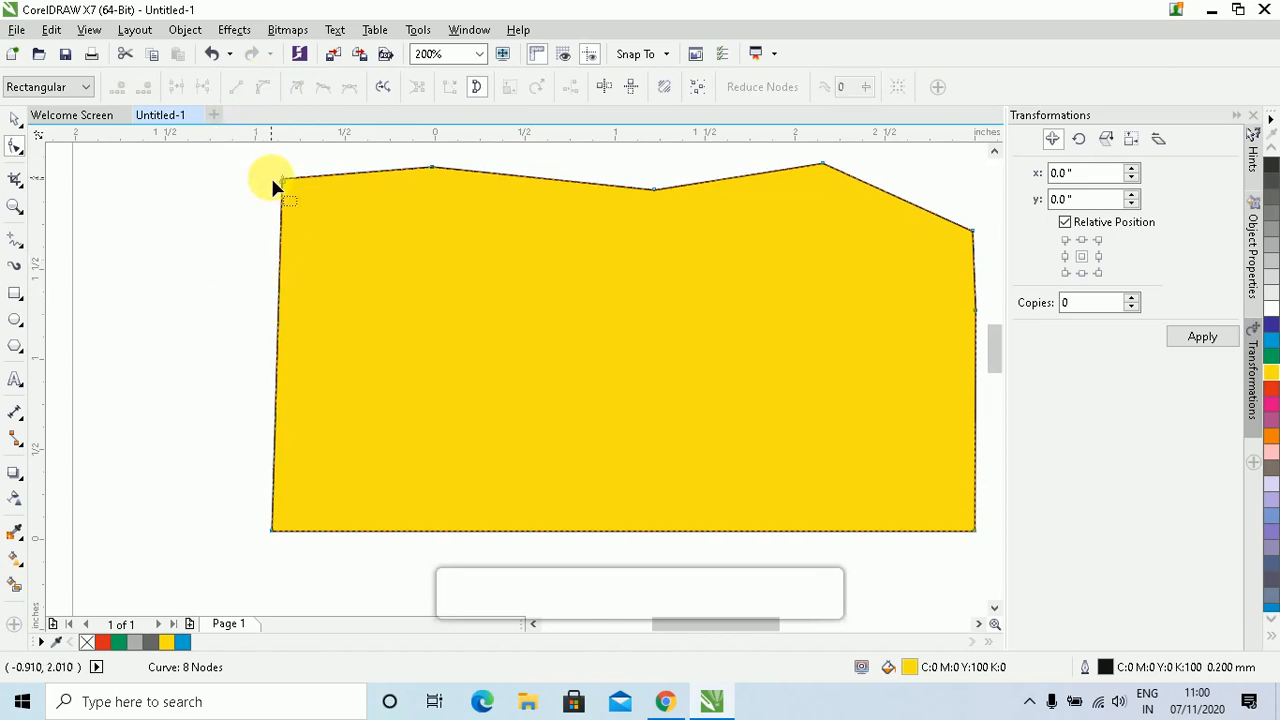
left_click(281, 246)
left_click_drag(282, 247, 311, 385)
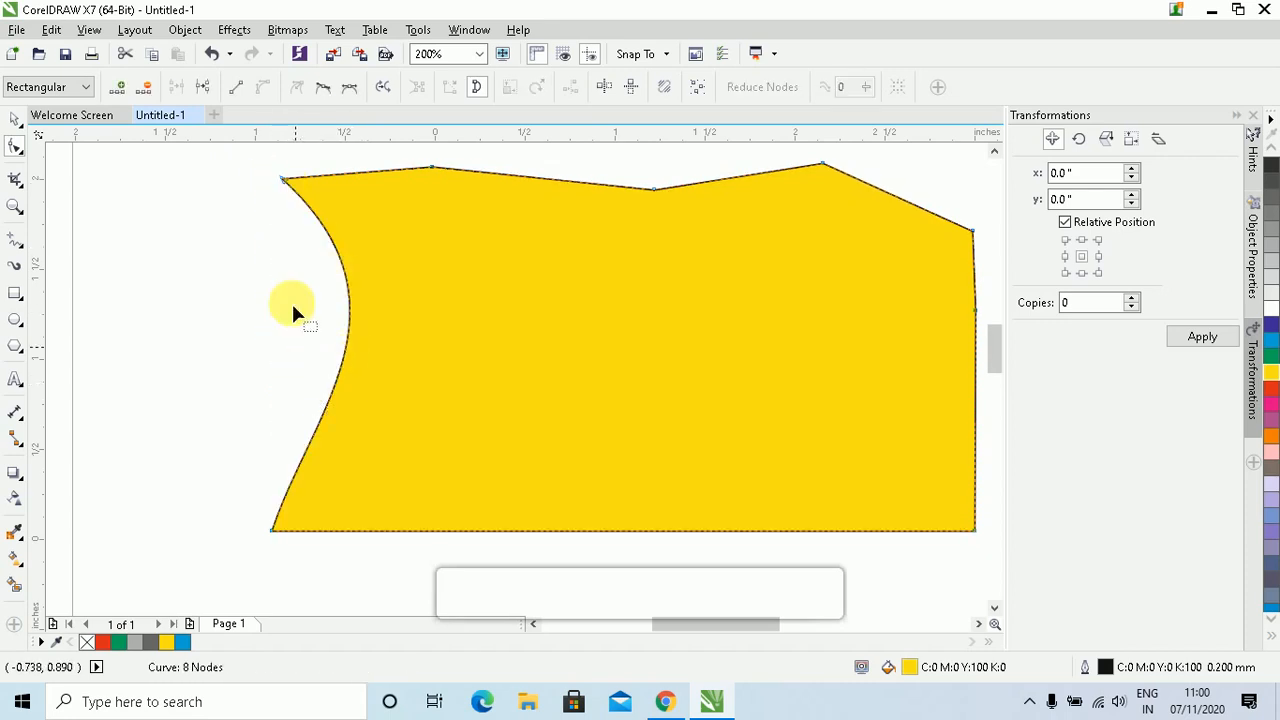
- Adjust the left edge's control handles, angling the upper one gently down into the shape and the lower one horizontally outward
left_click(284, 181)
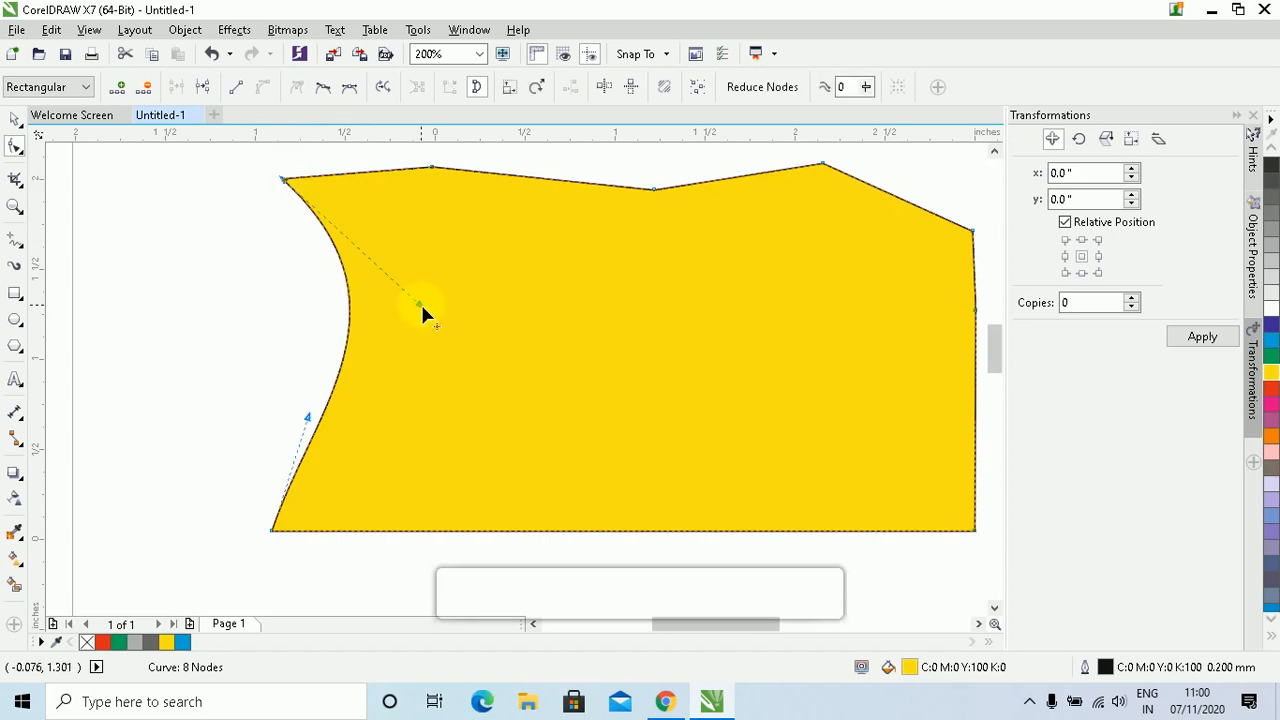
left_click_drag(420, 306, 507, 175)
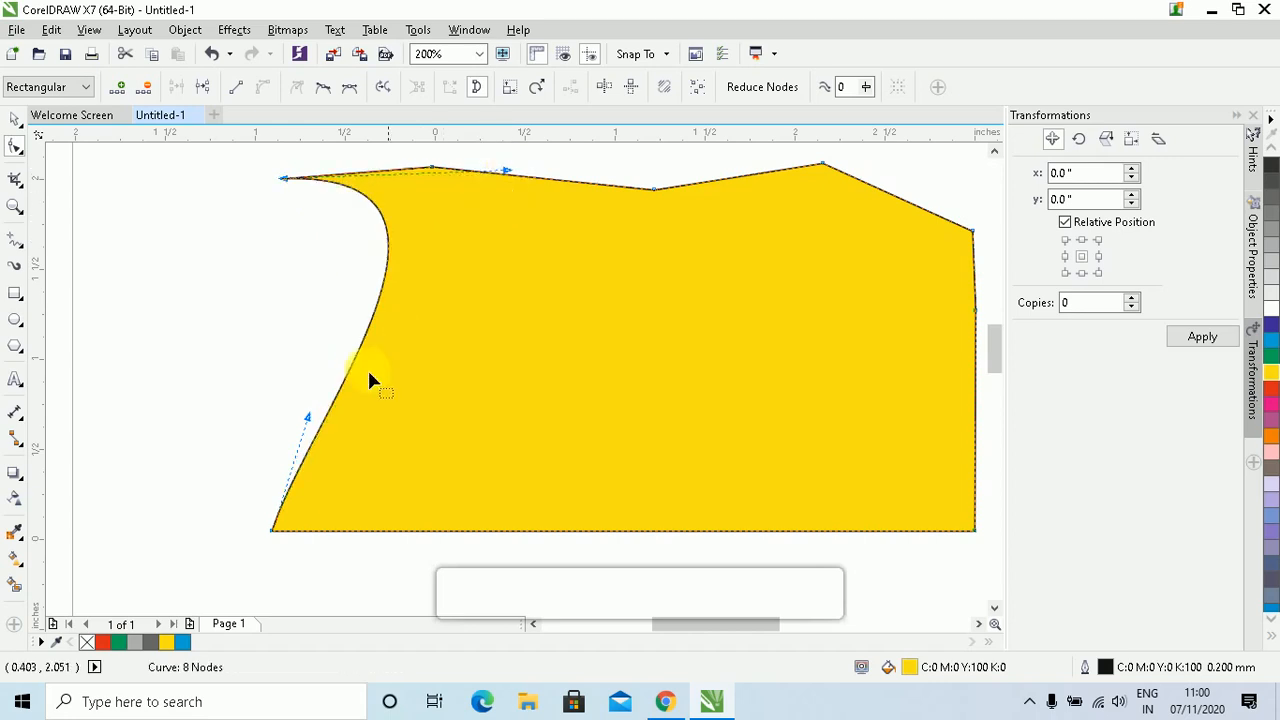
left_click_drag(310, 418, 103, 532)
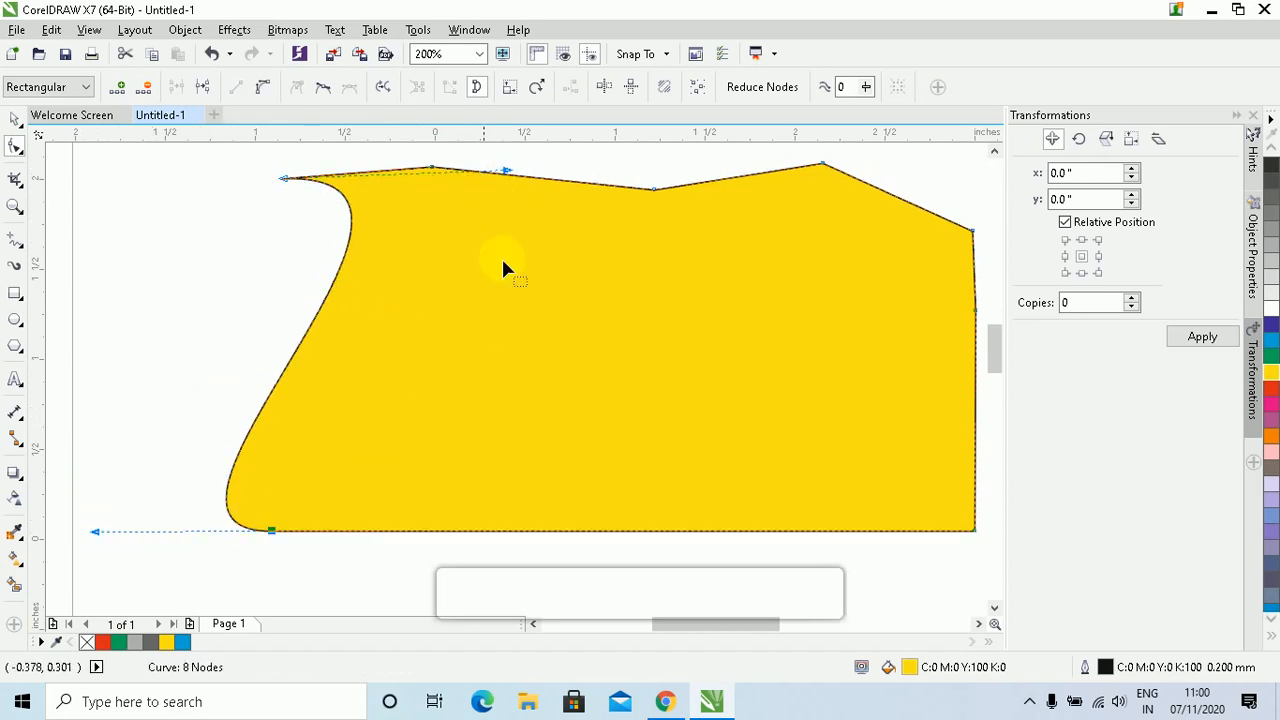
left_click_drag(508, 170, 510, 244)
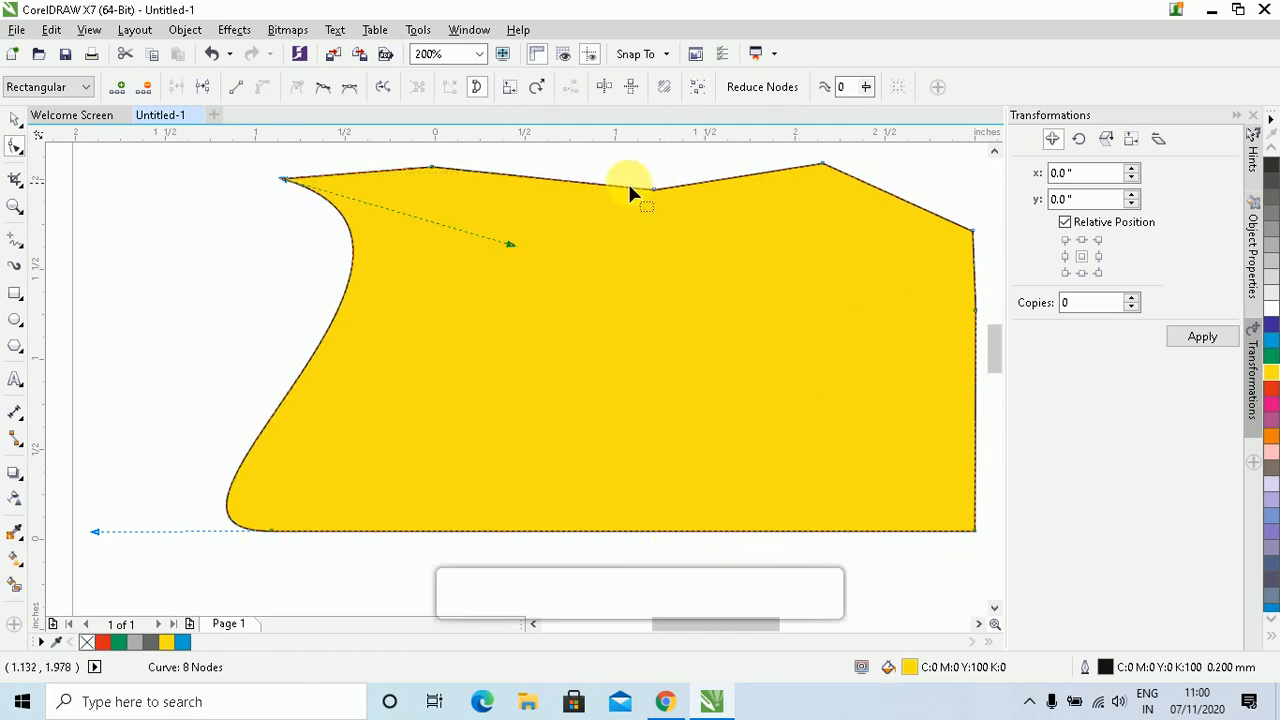
- Convert the first top segment to a curve and pull it inward to form a deep, slanted notch
left_click_drag(404, 155, 440, 190)
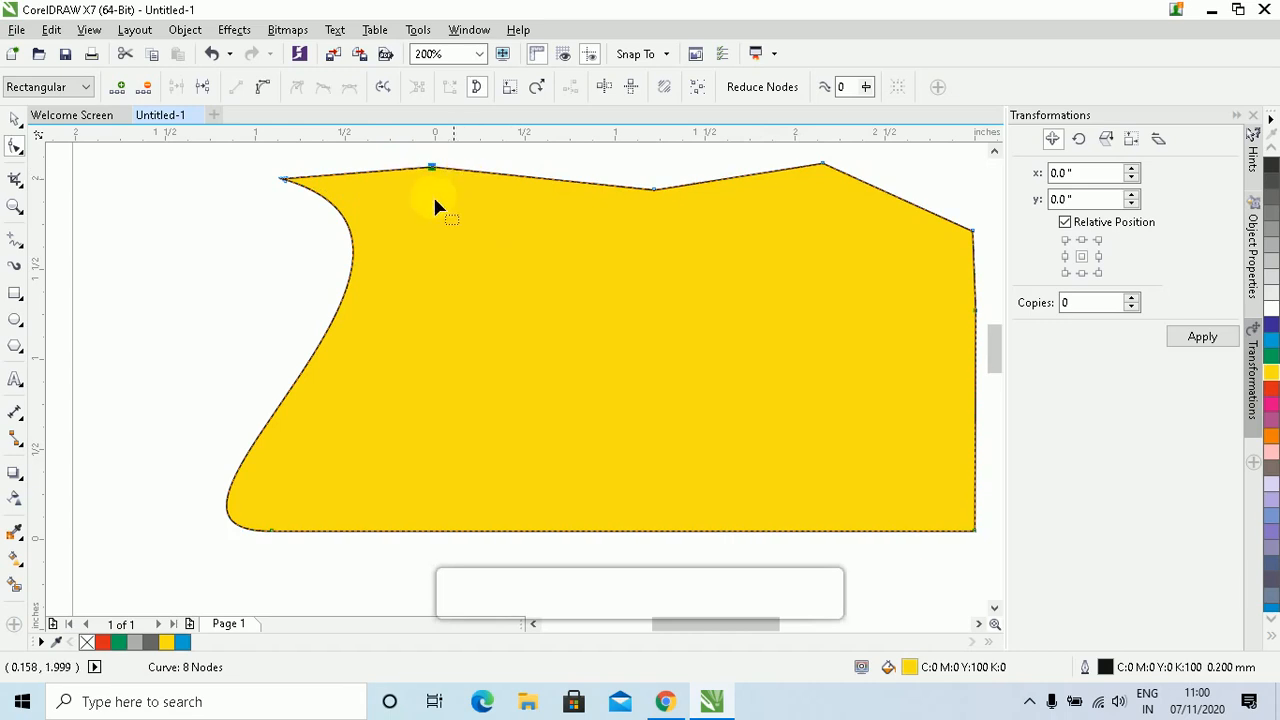
left_click(263, 87)
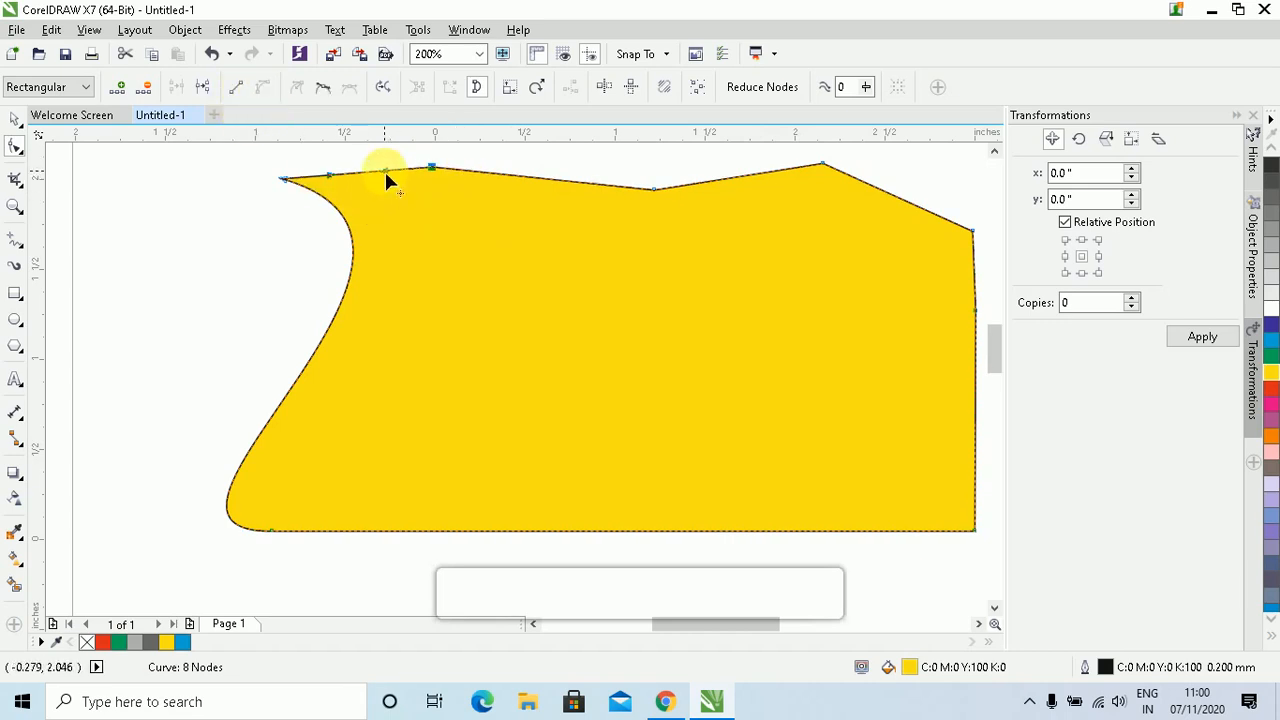
left_click_drag(388, 172, 430, 238)
- Convert the segment before the upper-right peak node to a curve and pull both its handles down to form a semicircular dip
left_click(822, 163)
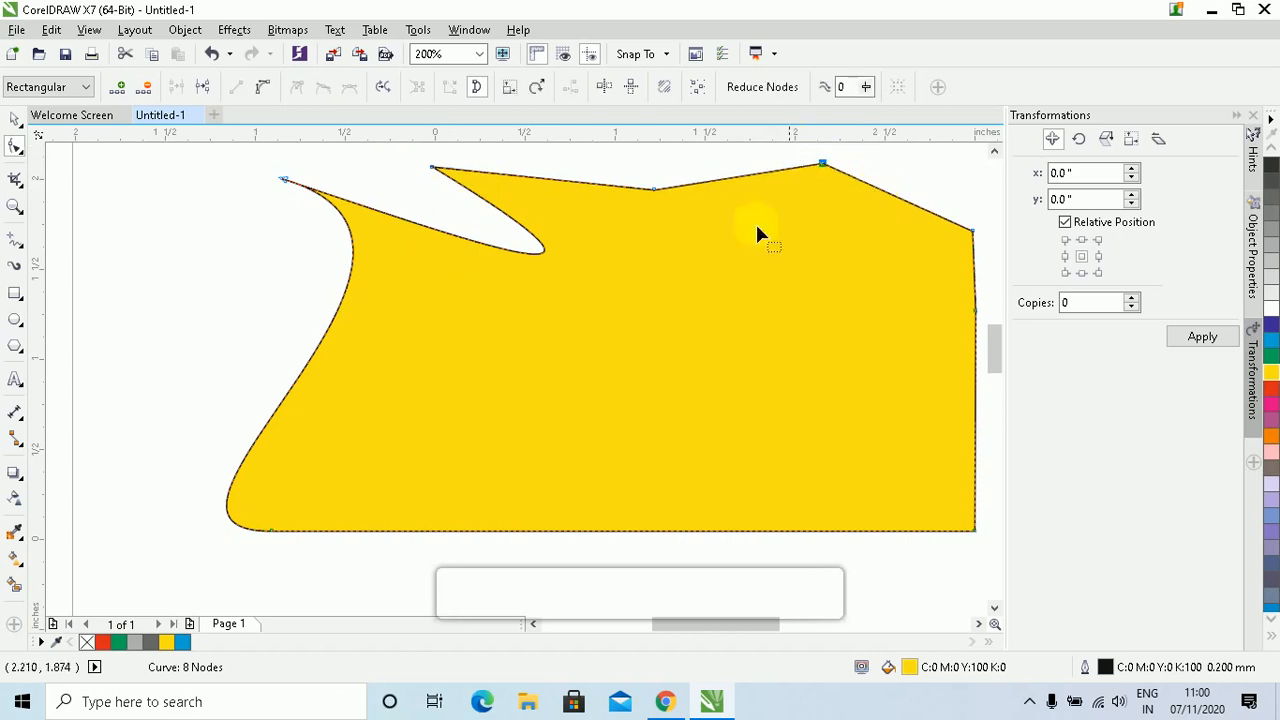
left_click(264, 88)
left_click_drag(710, 193, 724, 271)
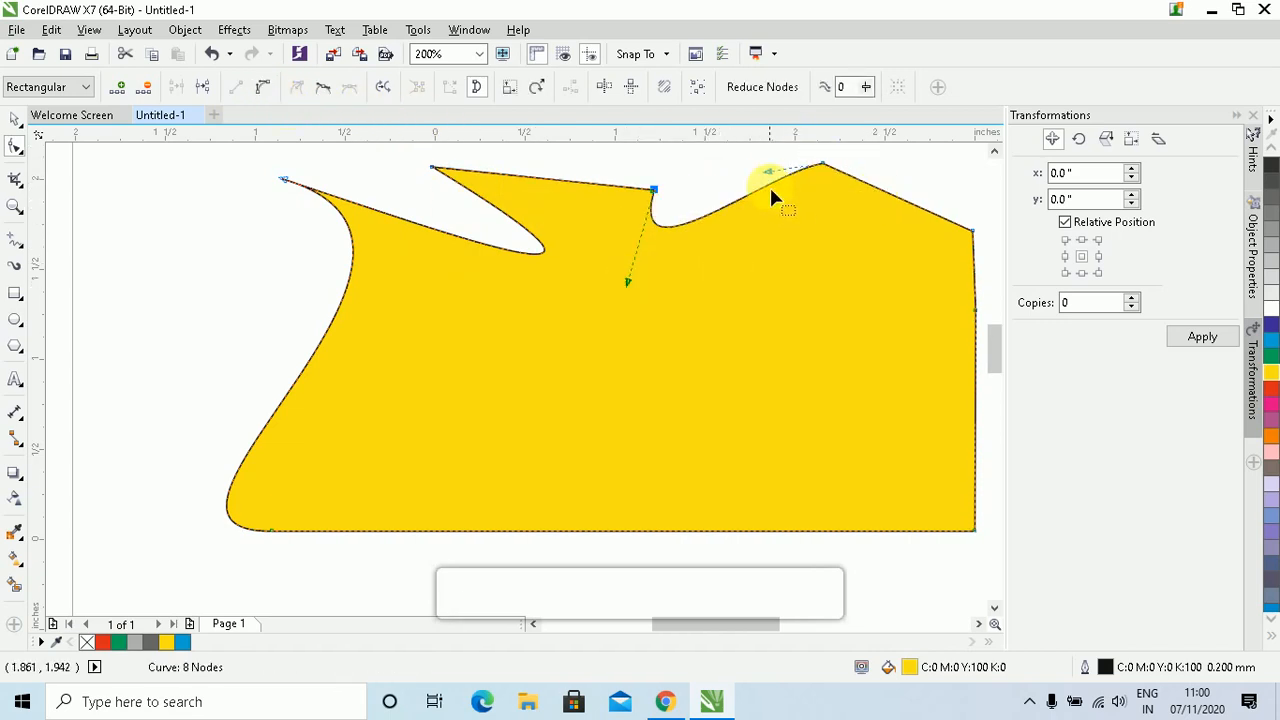
left_click_drag(765, 171, 835, 263)
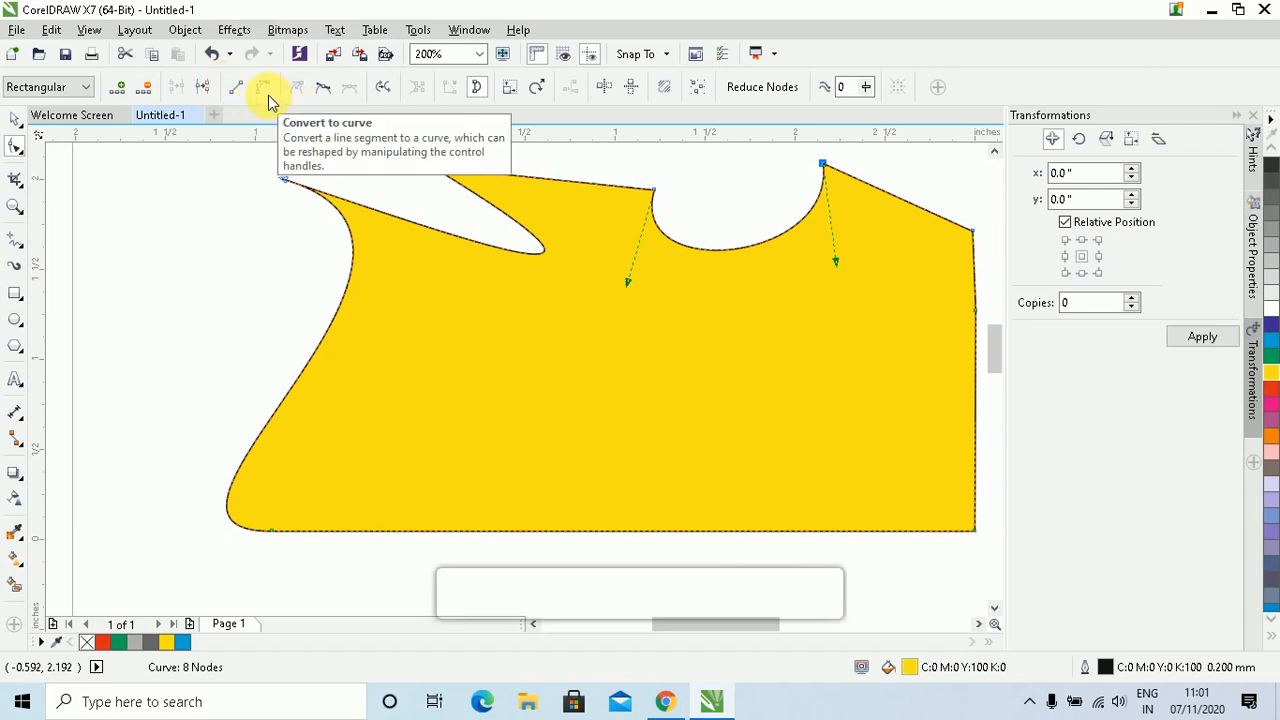
- Make the upper-right peak node smooth and lengthen its handle up and left so the curve arches above the dip
key("F3")
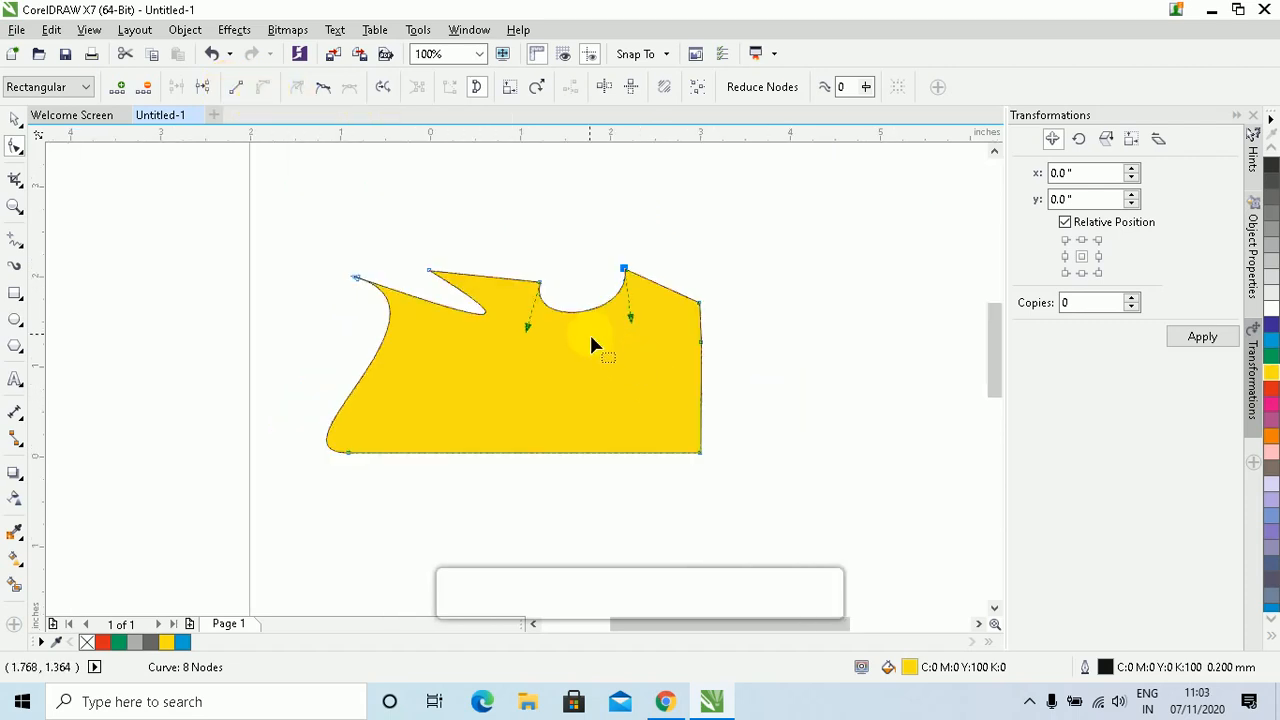
scroll(518, 294, "up", 1)
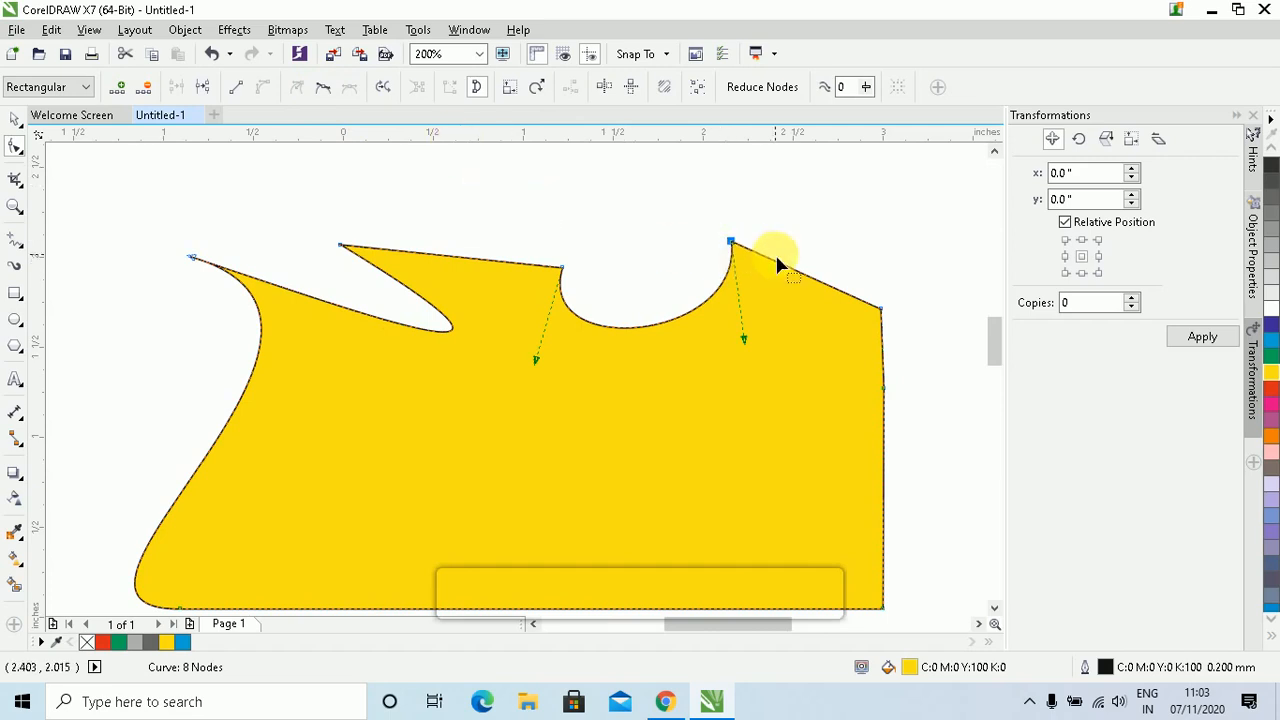
left_click(325, 91)
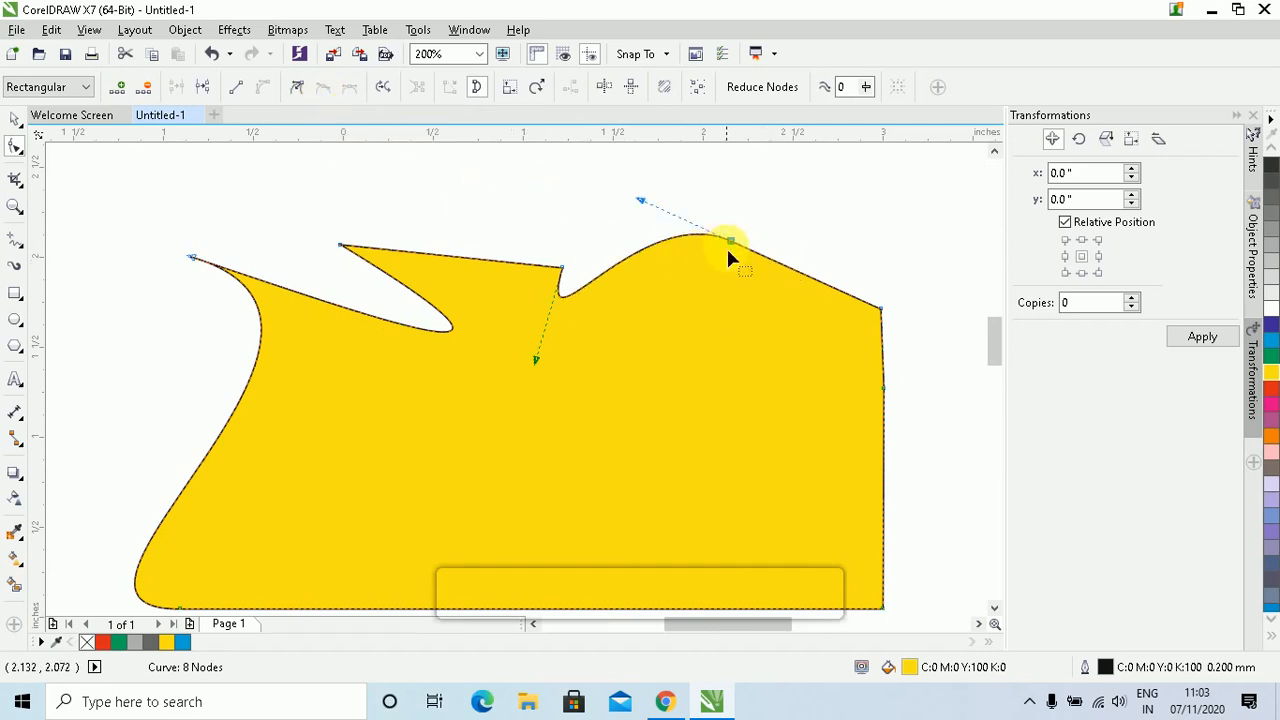
mouse_move(641, 203)
left_mouse_down()
mouse_move(666, 162)
mouse_move(500, 214)
mouse_move(649, 205)
left_mouse_up()
left_click_drag(693, 272, 533, 211)
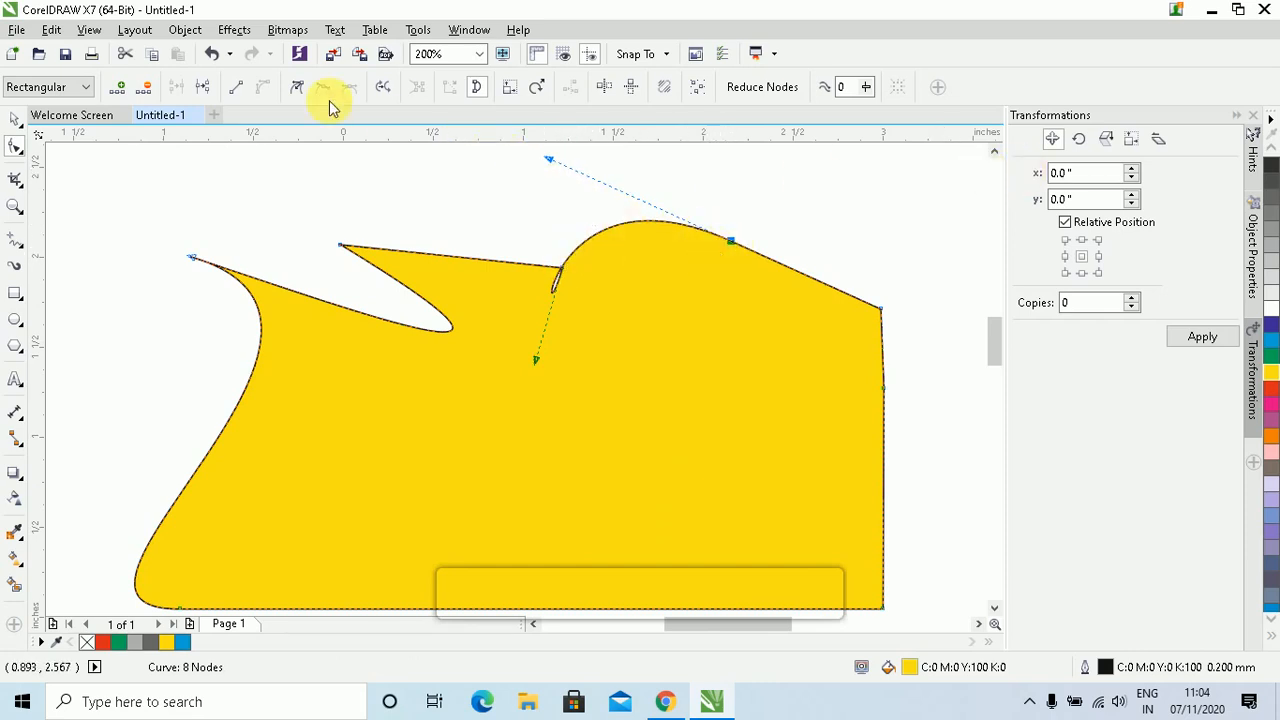
- Turn the upper-right peak node into a cusp and swing its handle more steeply upward to raise the curve into a hump
left_click(550, 158)
left_click_drag(577, 138, 535, 213)
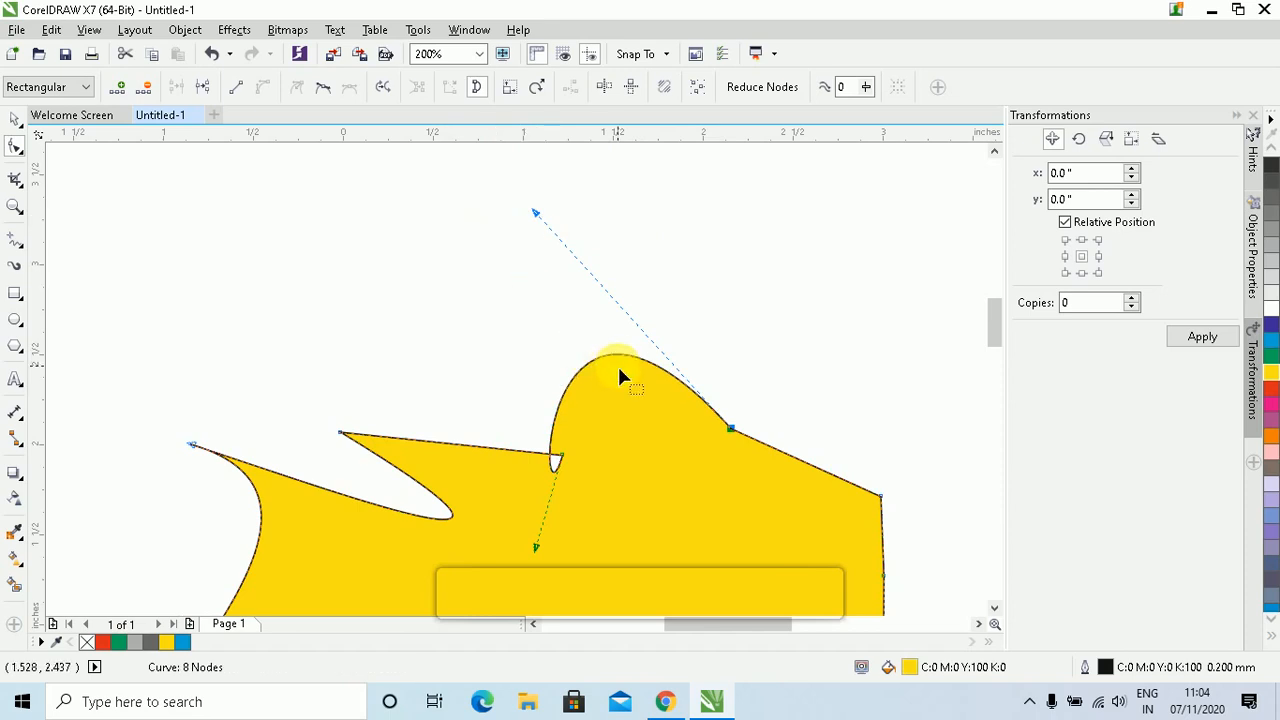
left_click(994, 607)
left_click(994, 607)
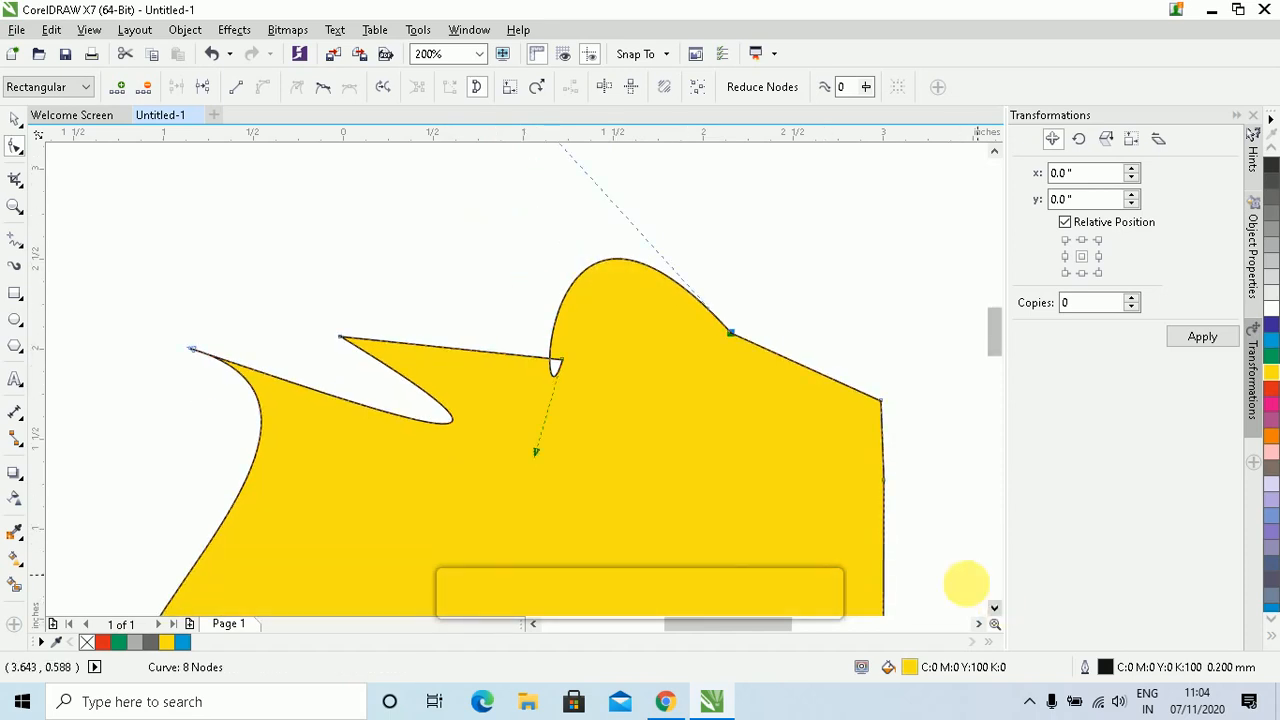
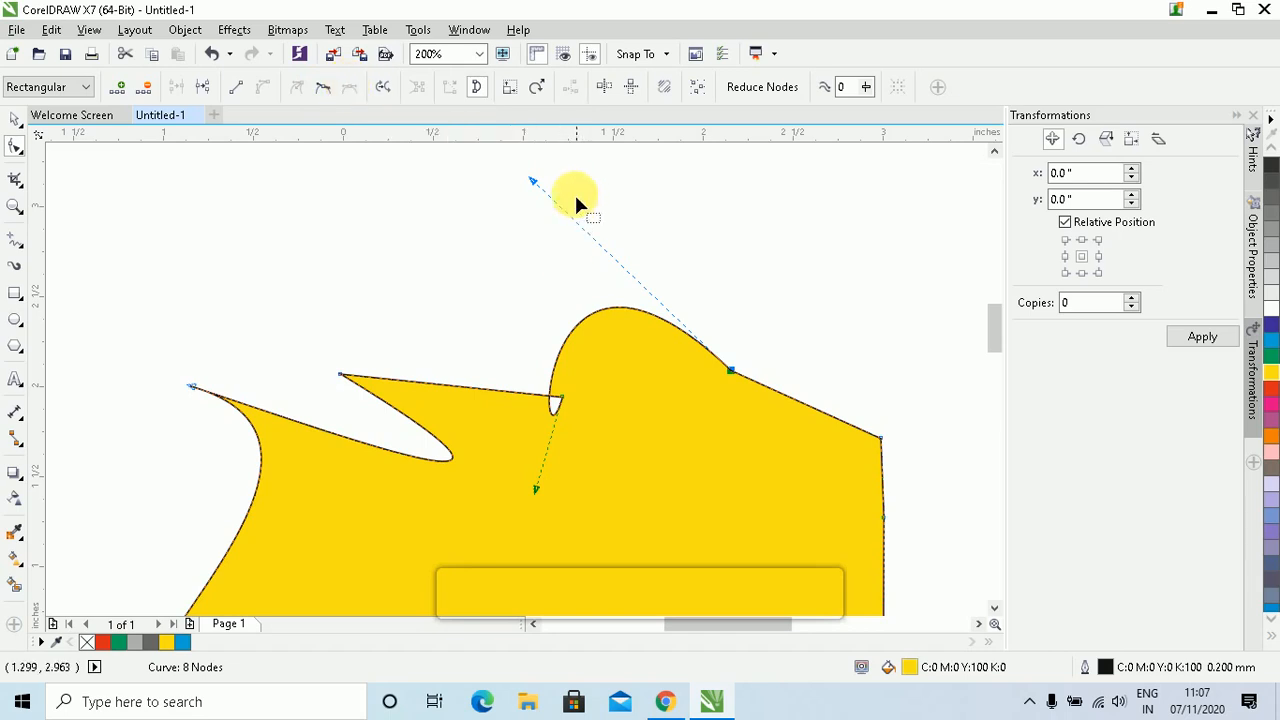
- Make the node at the hump's right base smooth and lengthen its handle up and left, in line with the adjoining edge
left_click_drag(533, 183, 531, 220)
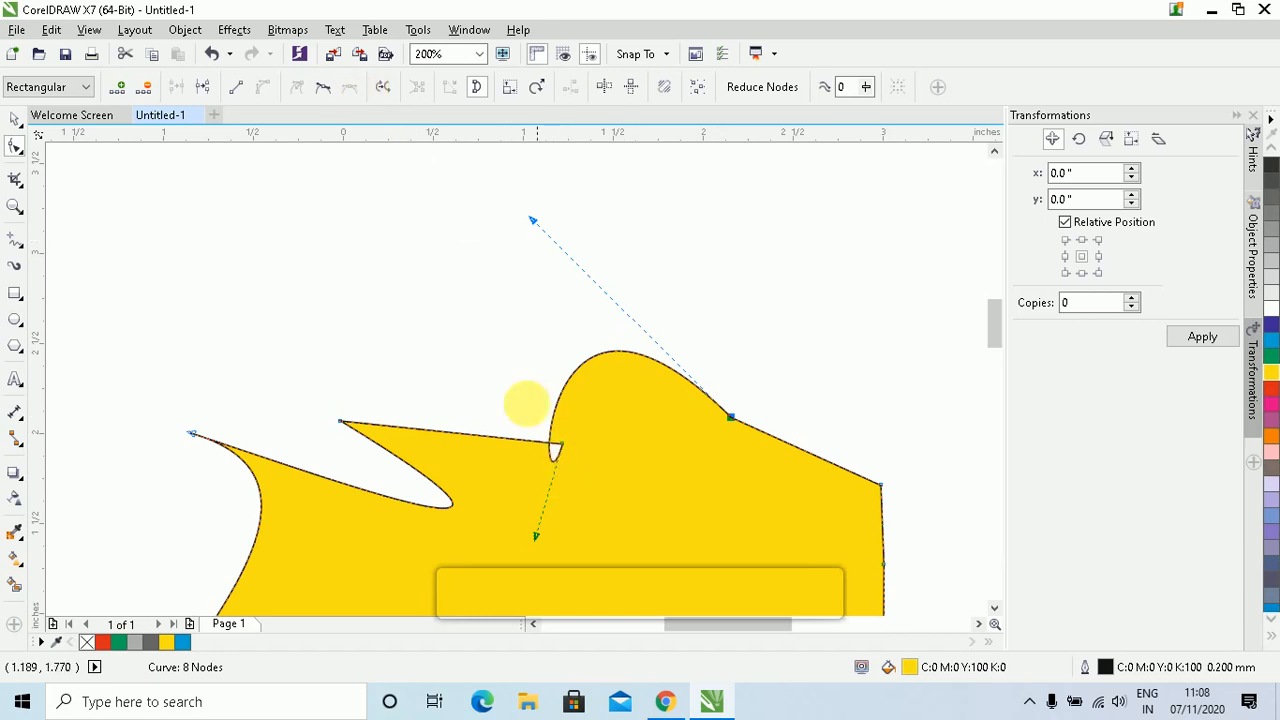
left_click(560, 442)
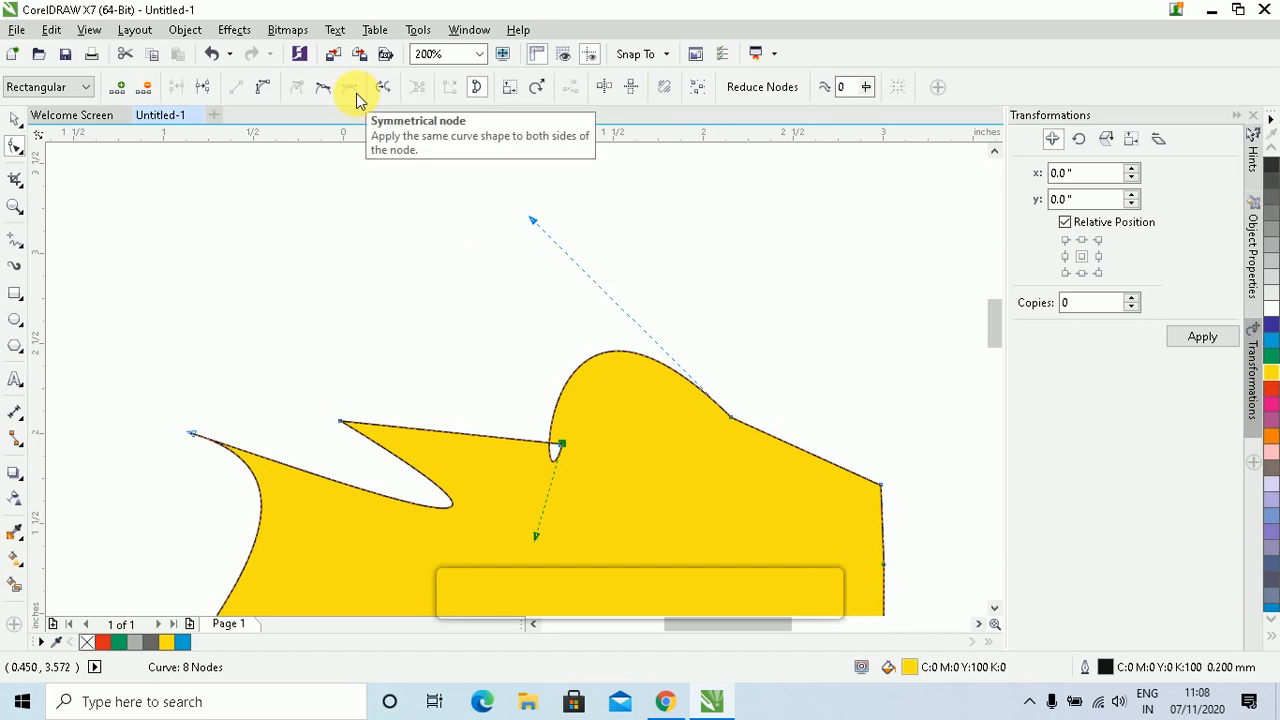
left_click_drag(491, 288, 763, 493)
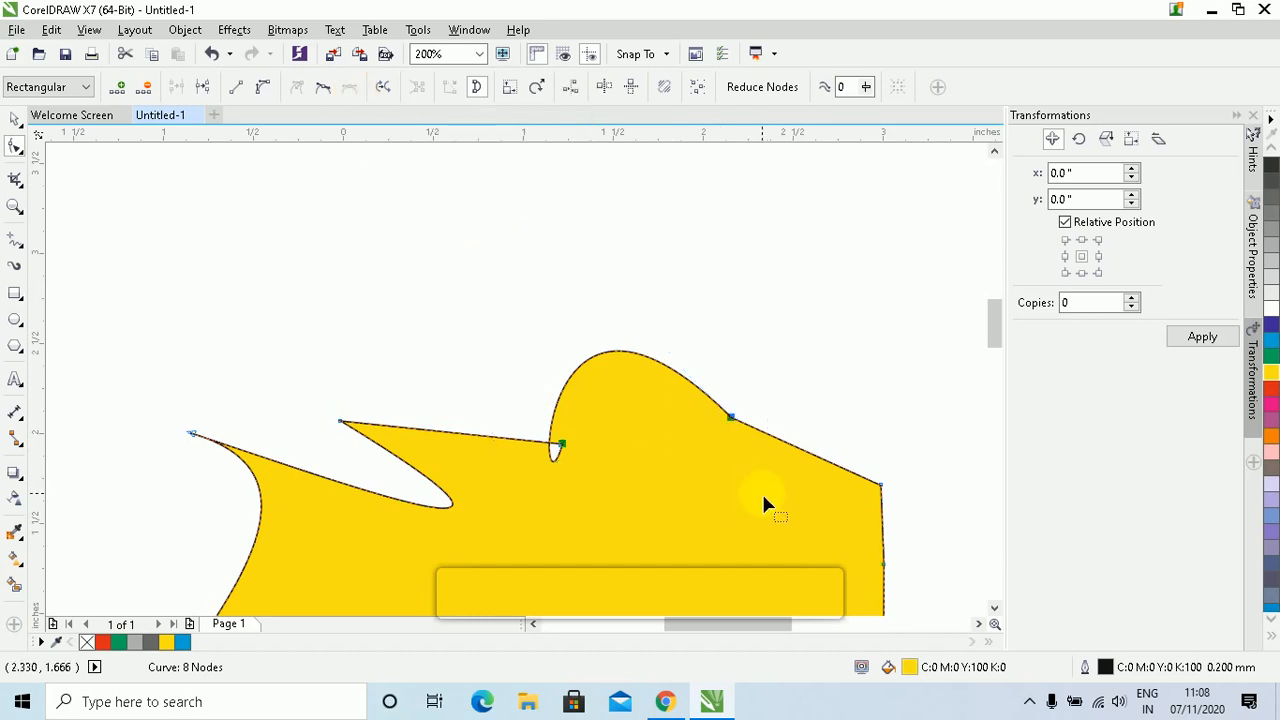
left_click(335, 93)
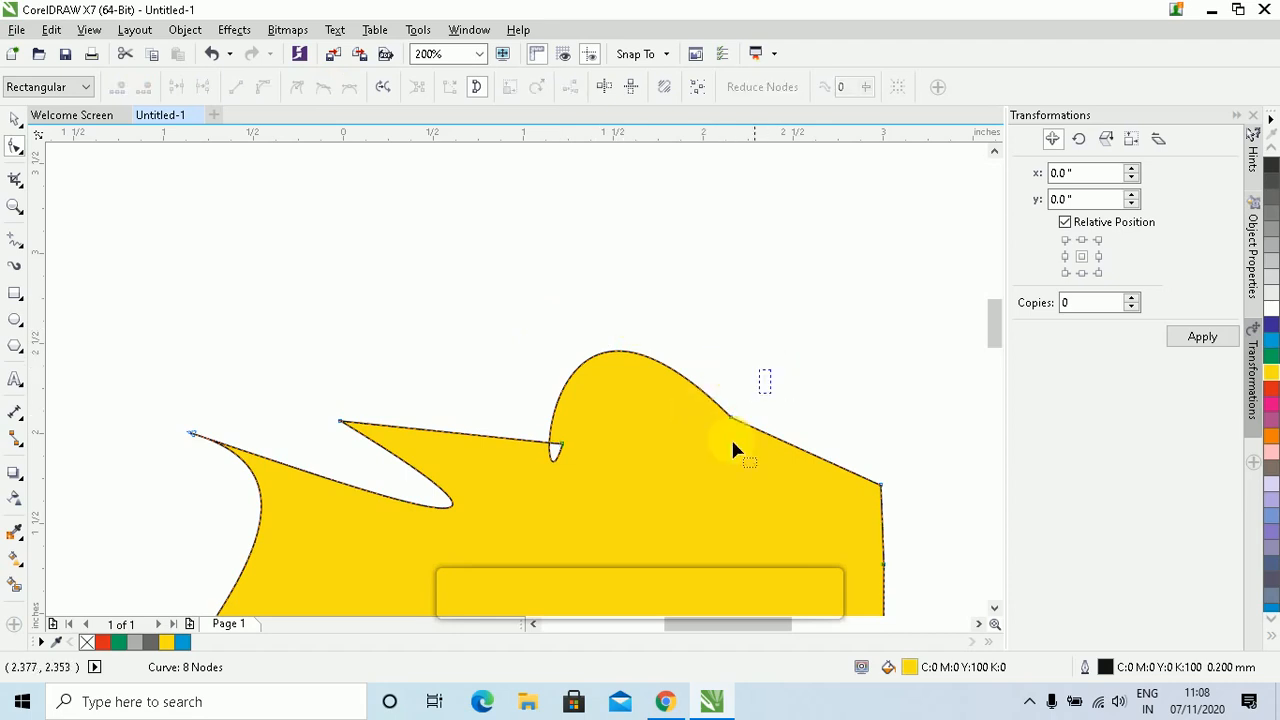
left_click(324, 92)
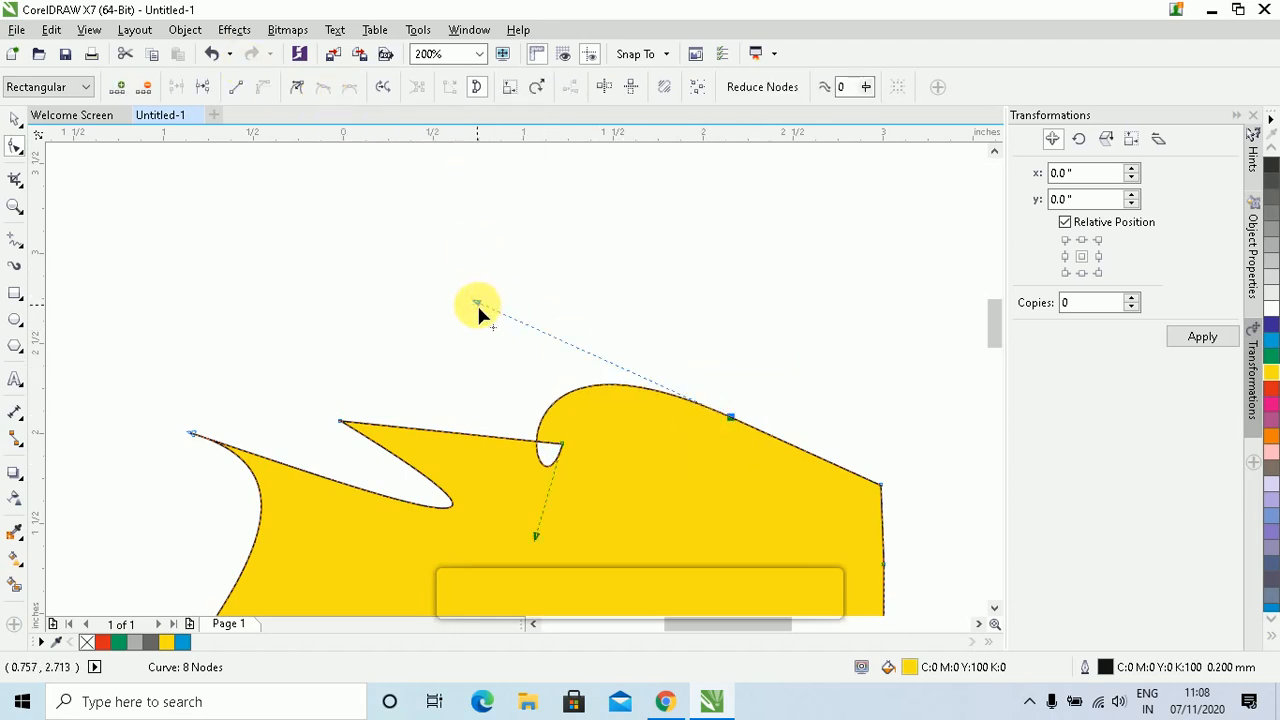
left_click_drag(479, 310, 386, 210)
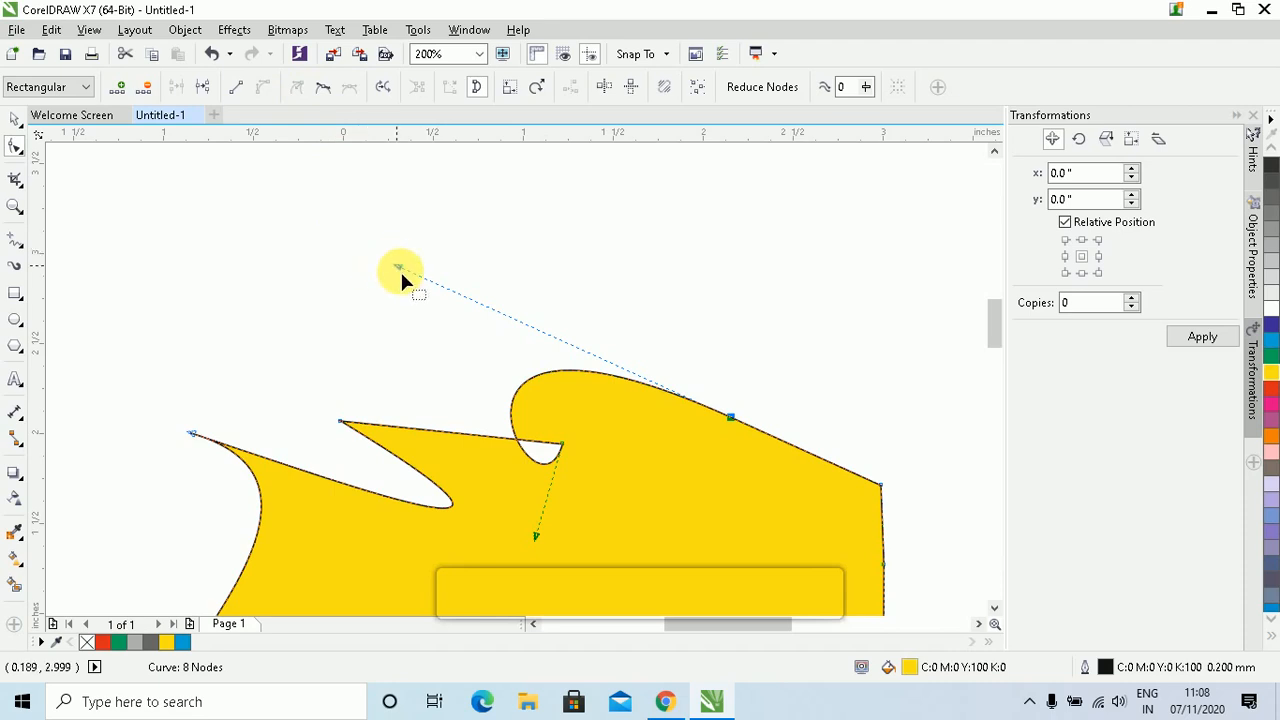
- Turn the hump's right base node into a cusp and swing its handle steeply upward to narrow the hump
left_click_drag(401, 268, 578, 200)
left_click_drag(560, 313, 767, 452)
left_click_drag(692, 362, 740, 428)
left_click_drag(400, 270, 631, 220)
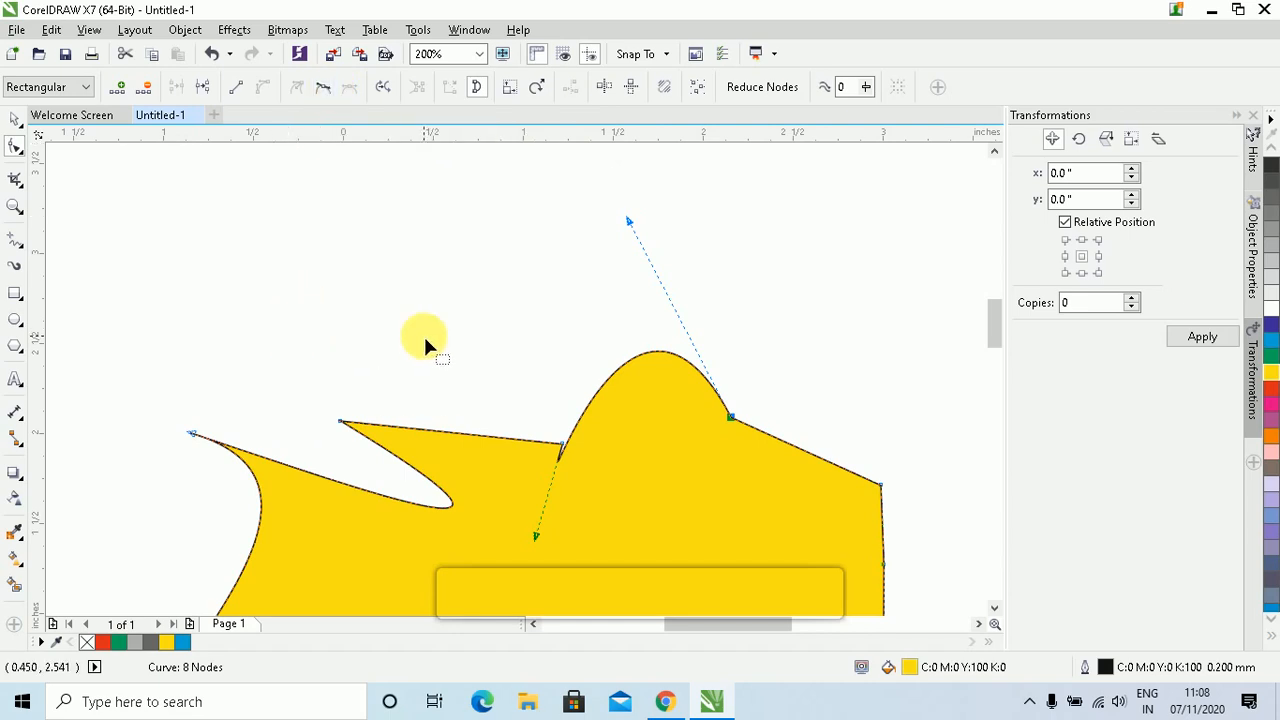
key("ctrl+z")
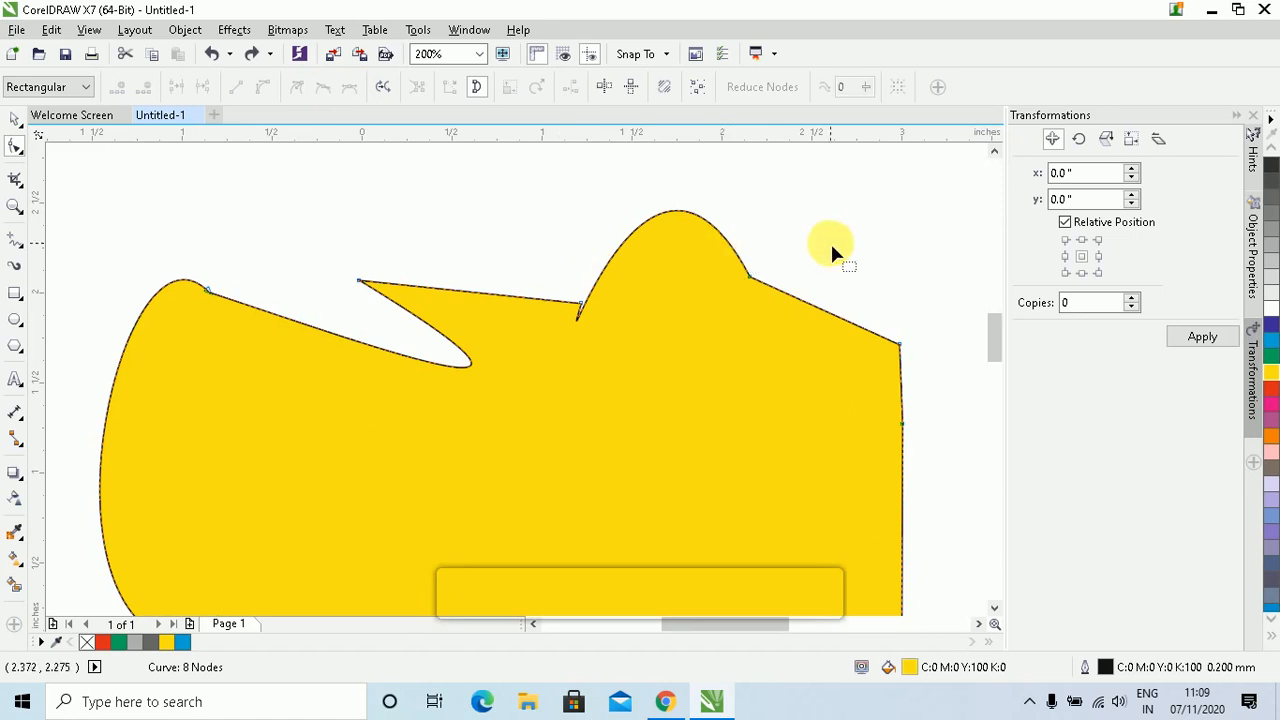
- Convert the sloping segment between the hump and the upper-right corner to a curve and shape it into a dip with both handles
left_click_drag(824, 260, 710, 305)
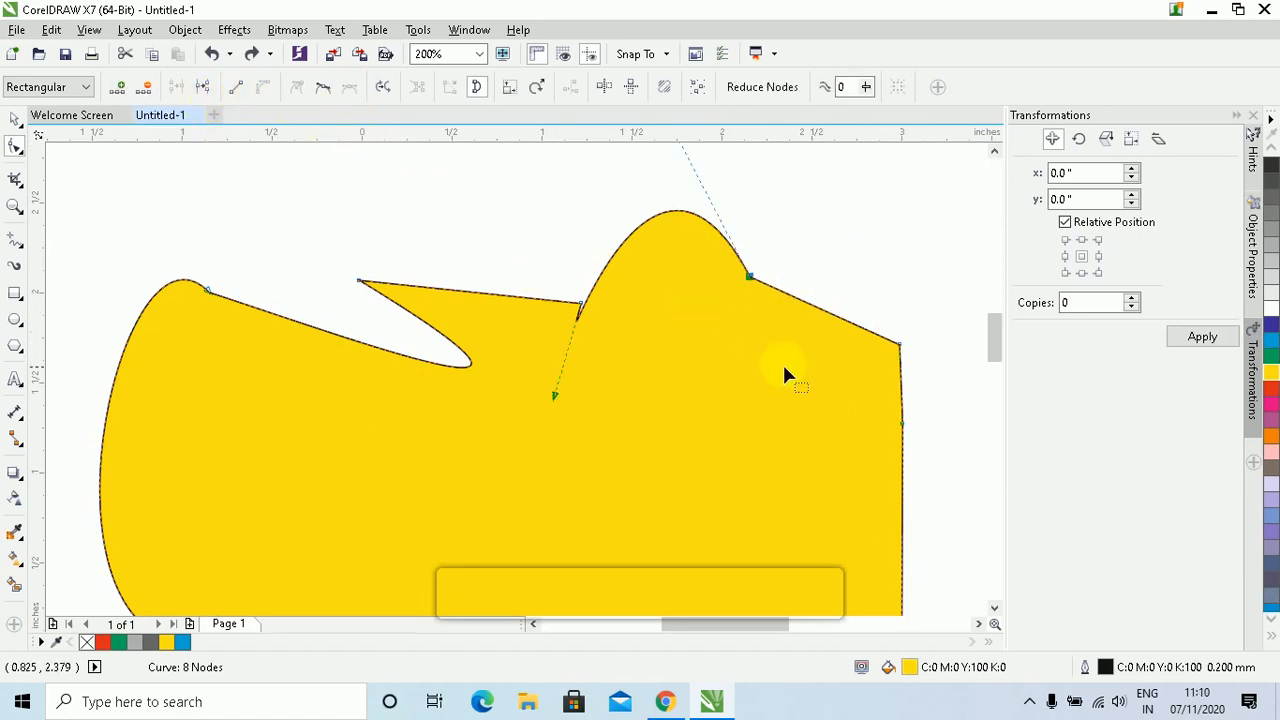
left_click_drag(914, 318, 853, 372)
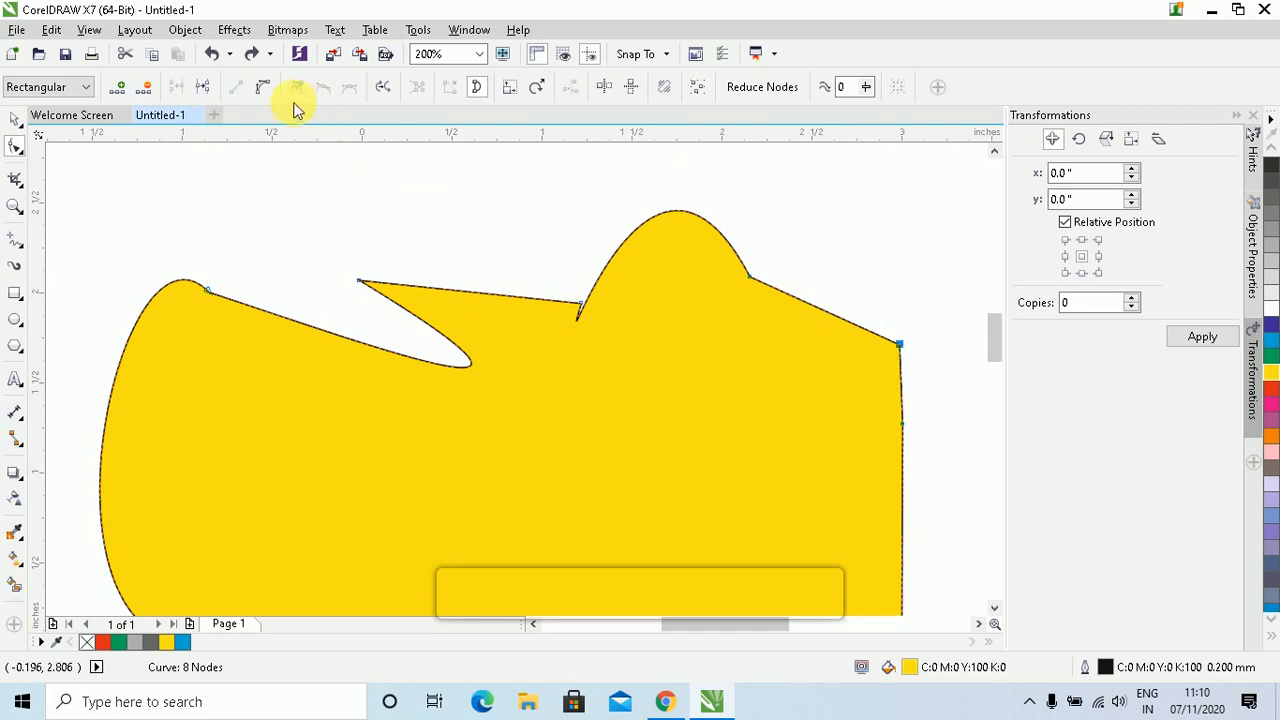
left_click(262, 87)
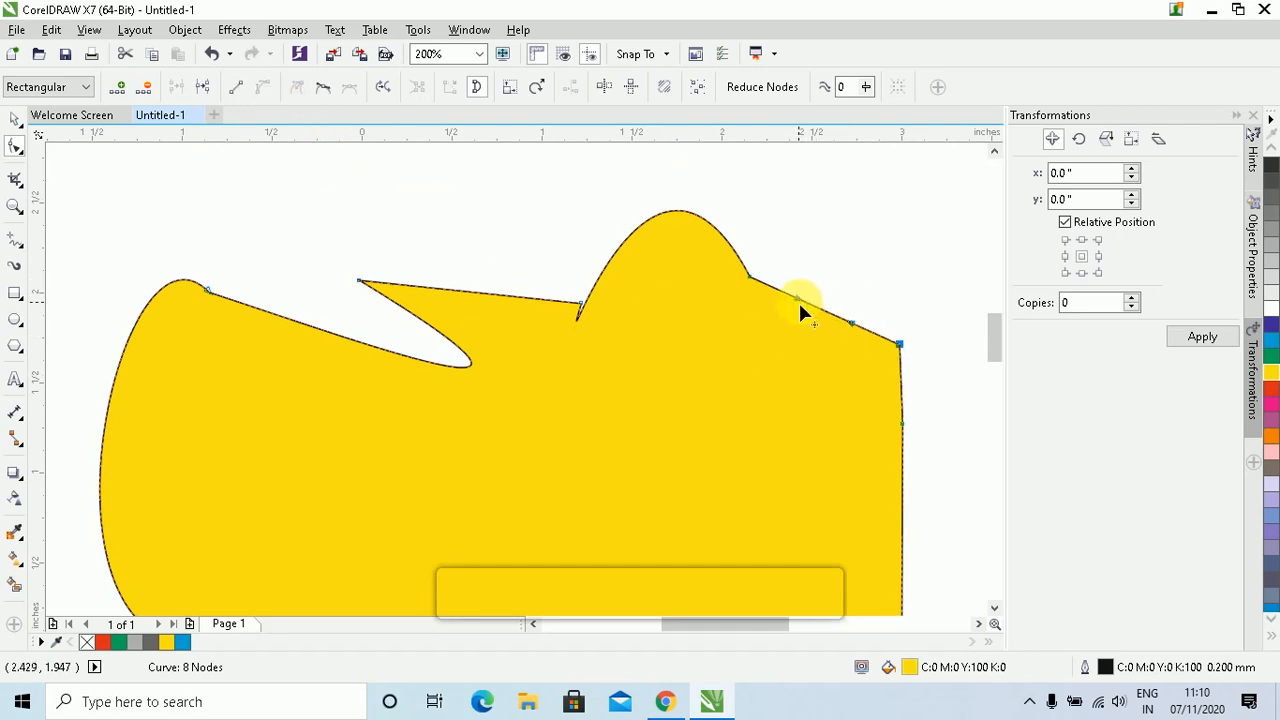
left_click_drag(799, 306, 944, 278)
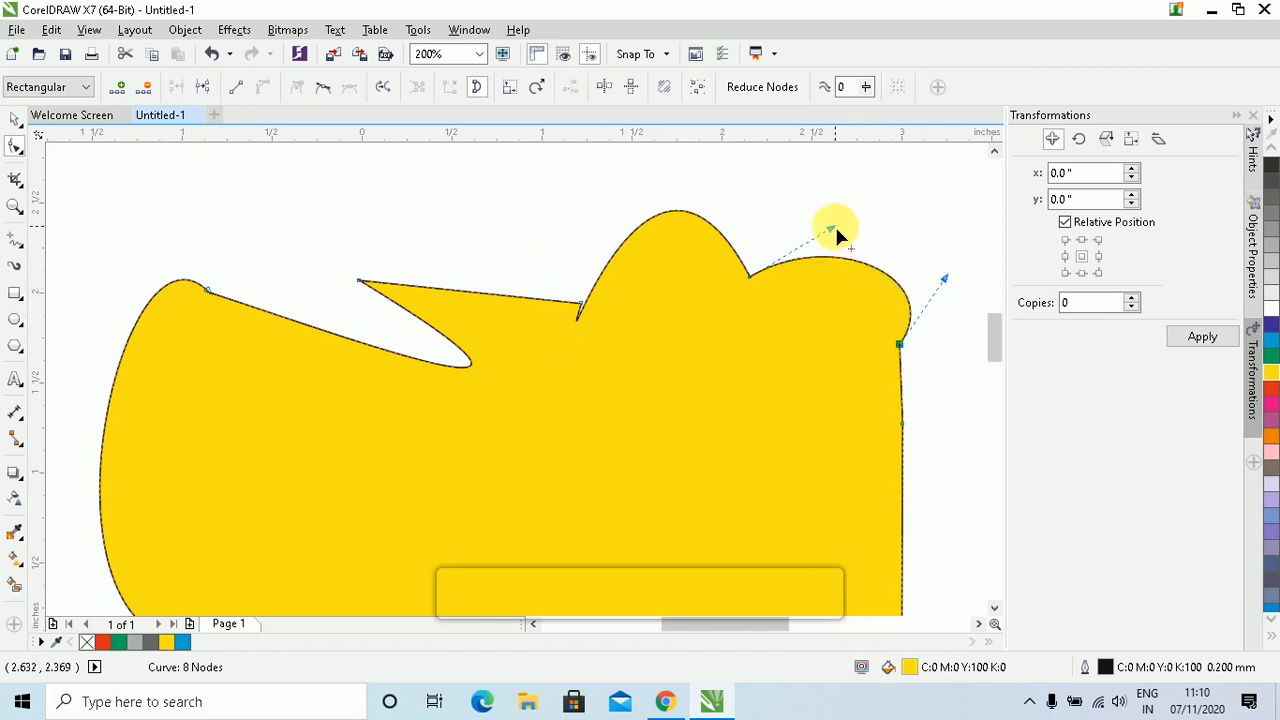
left_click_drag(834, 224, 709, 376)
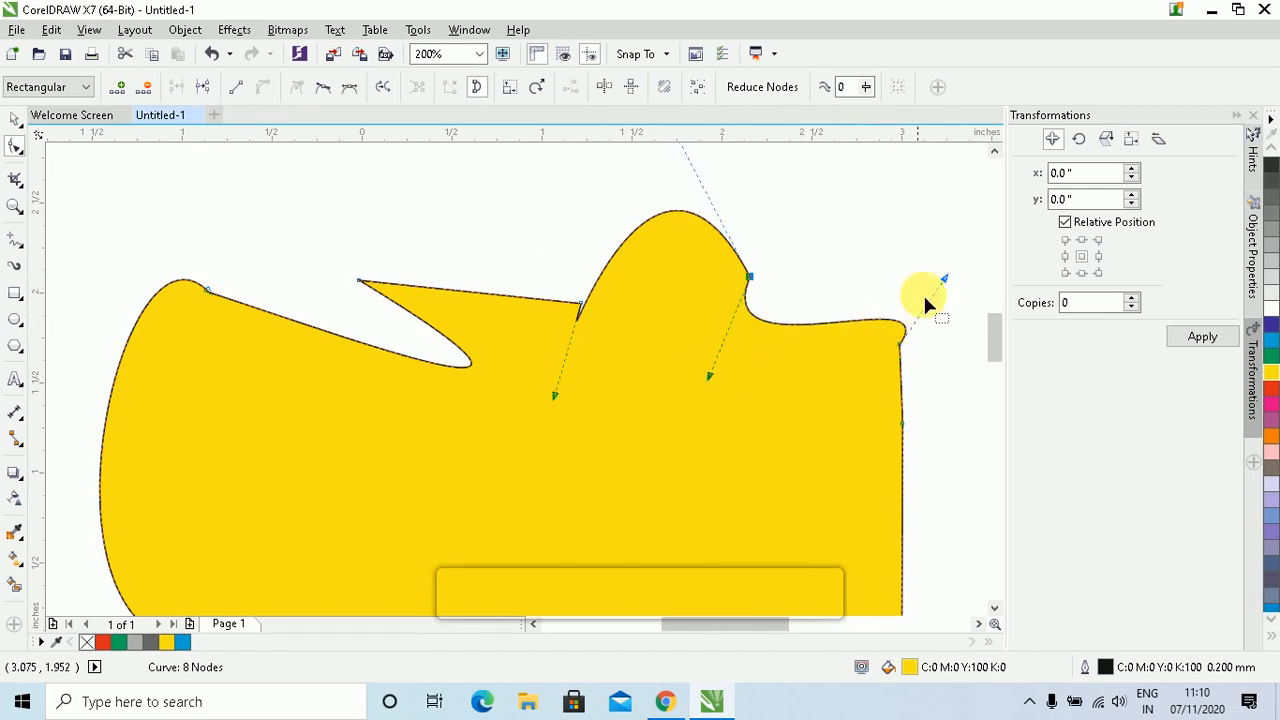
left_click_drag(944, 290, 874, 292)
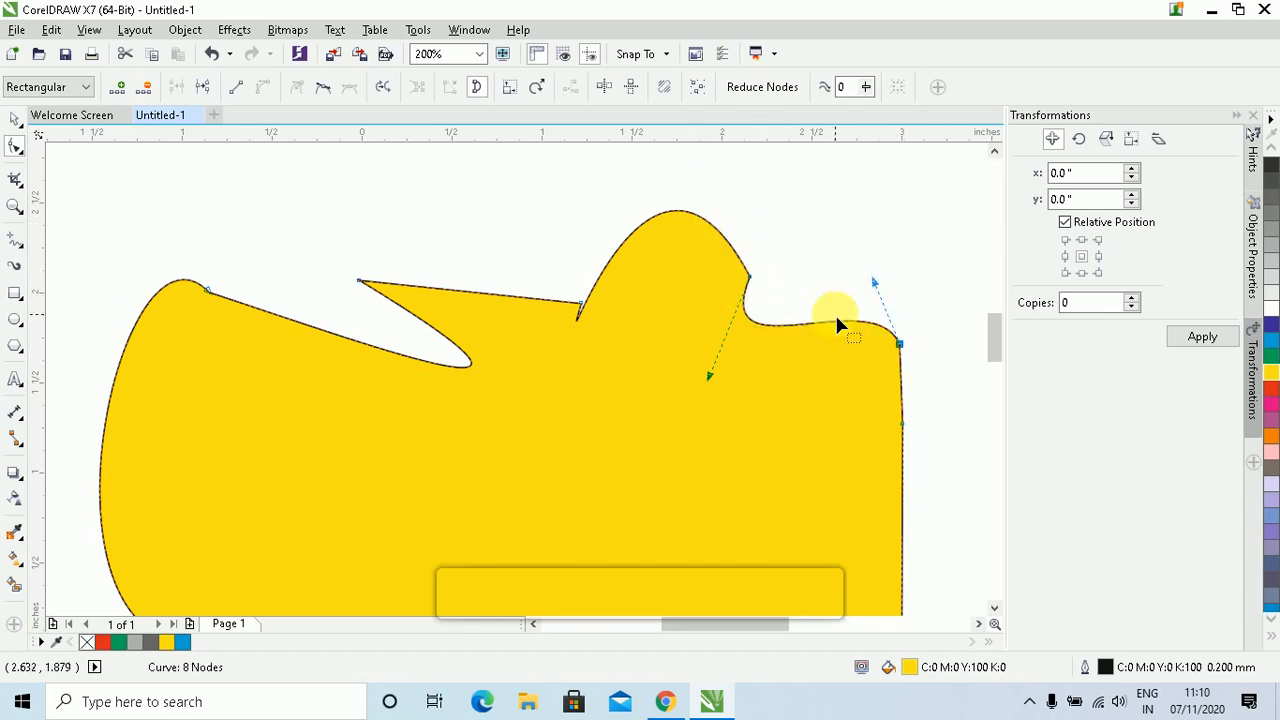
- Make the node between the hump and the dip symmetrical and swing the surrounding handles to reshape both sides into a rounded wave
left_click_drag(953, 264, 686, 366)
left_click(353, 89)
left_click(749, 276)
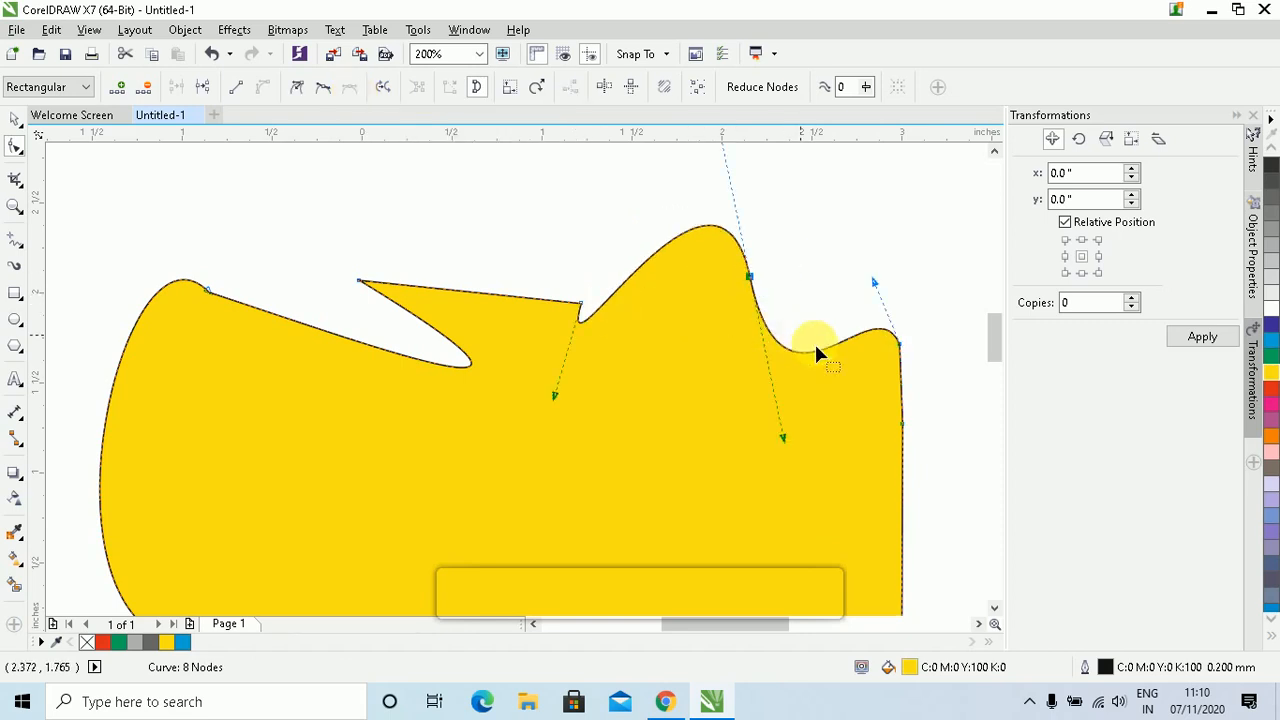
left_click_drag(783, 437, 875, 311)
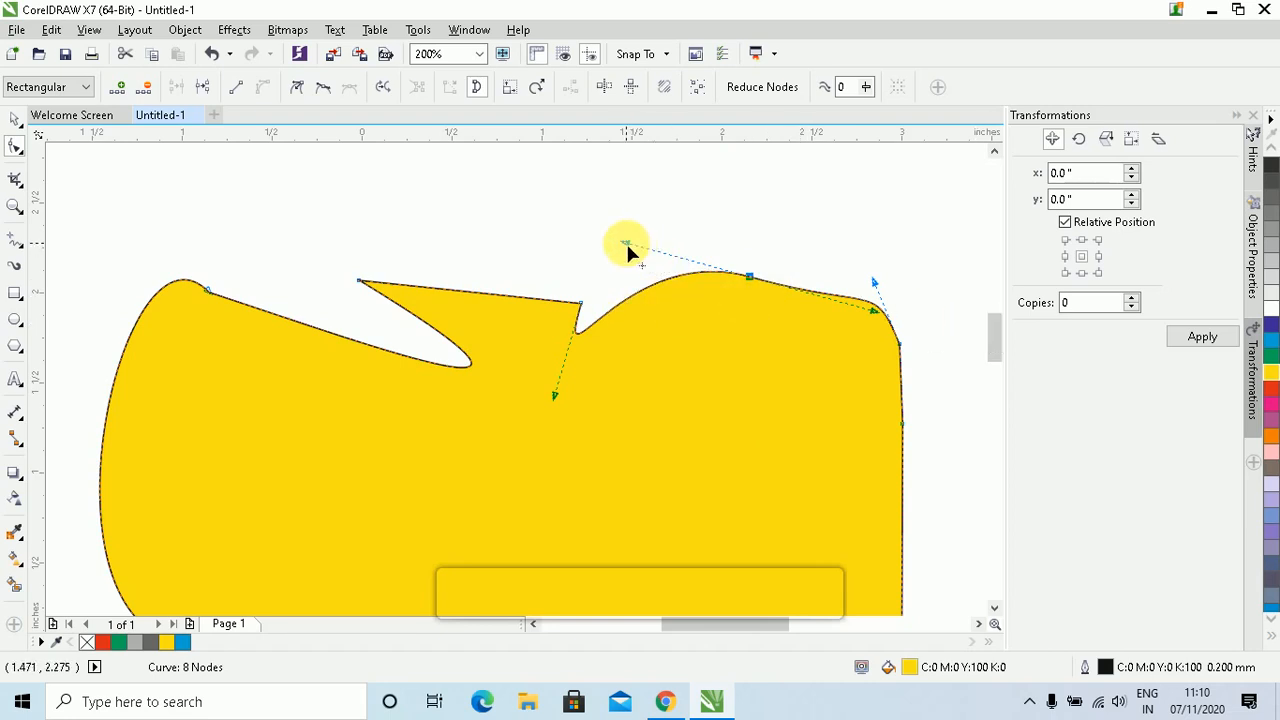
left_click_drag(627, 246, 646, 202)
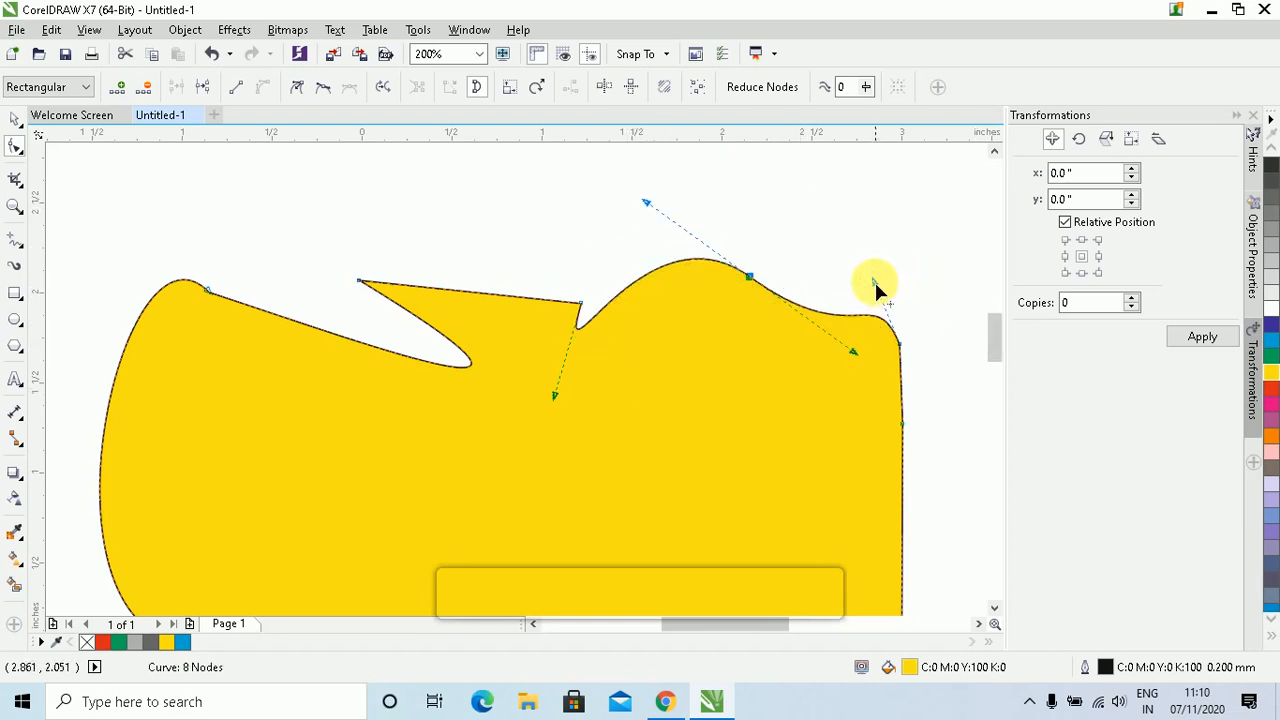
left_click_drag(874, 279, 705, 236)
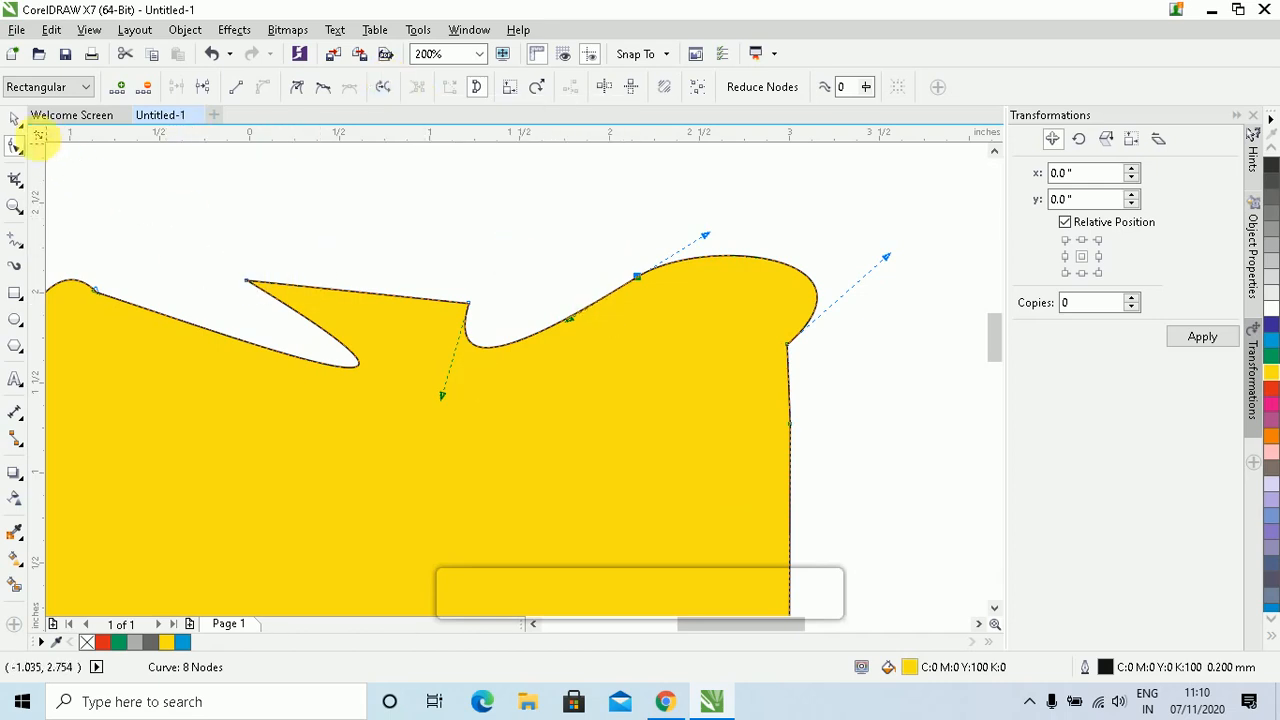
- Delete the yellow shape, then draw a rectangle about 2.07 by 0.80 inches and fill it with cyan
left_click(14, 118)
key("Delete")
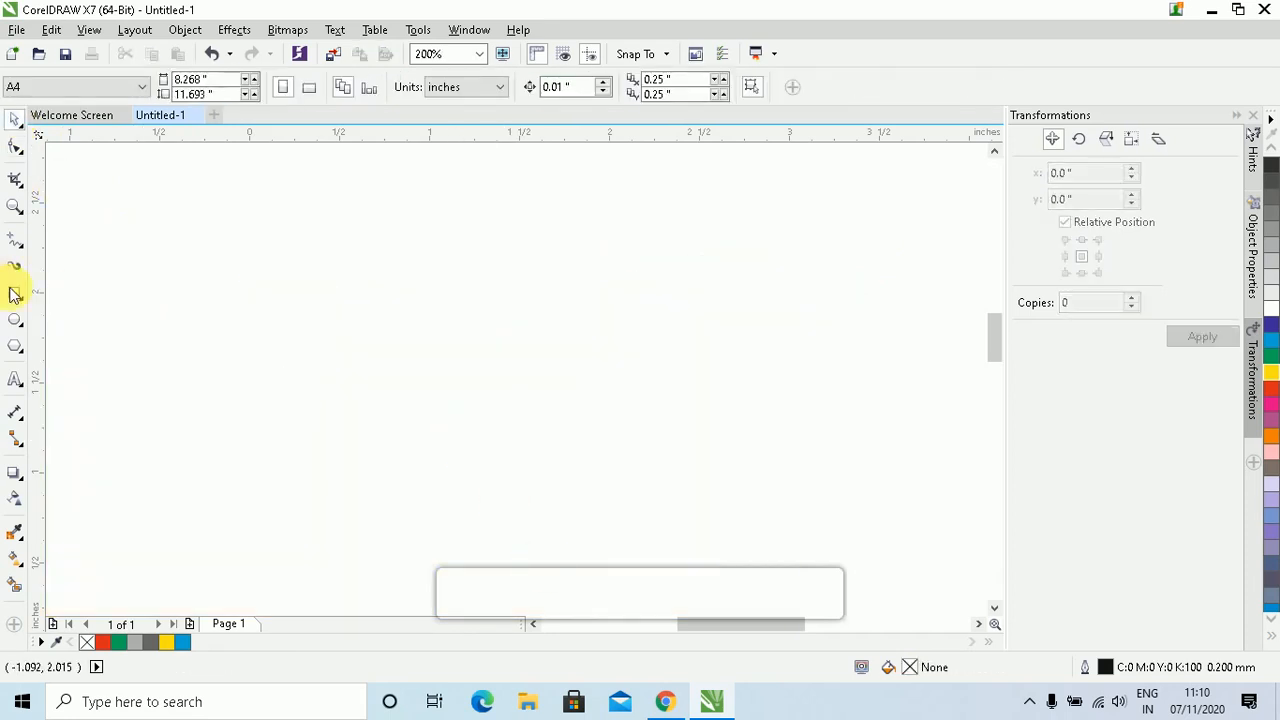
left_click(14, 293)
left_click_drag(266, 309, 638, 454)
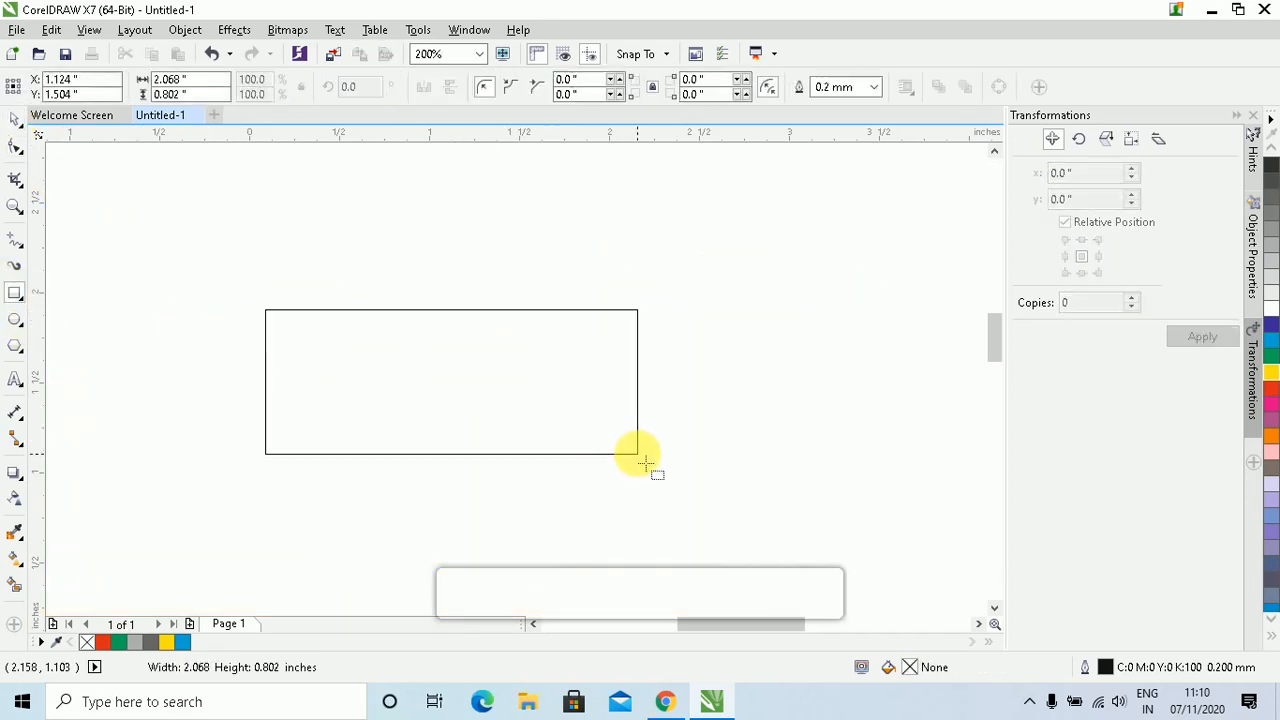
left_click(1270, 333)
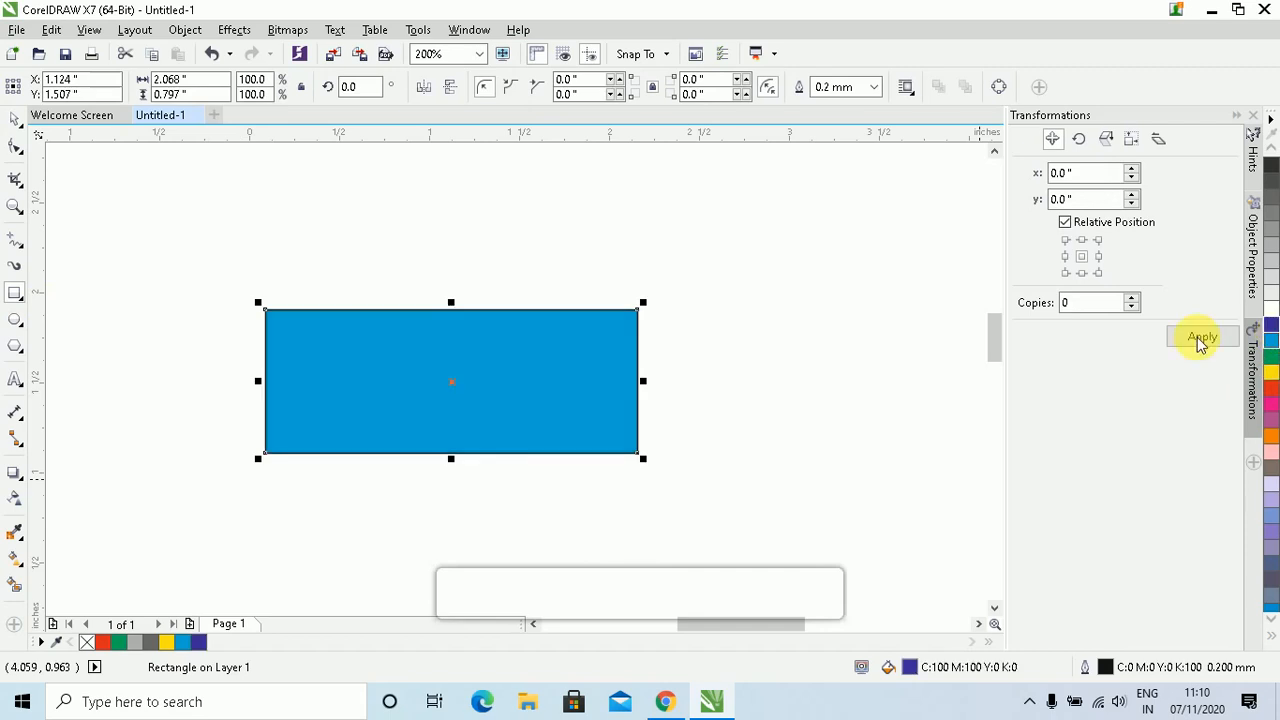
- Convert the cyan rectangle to curves and add a node at the middle of its top edge
left_click(14, 146)
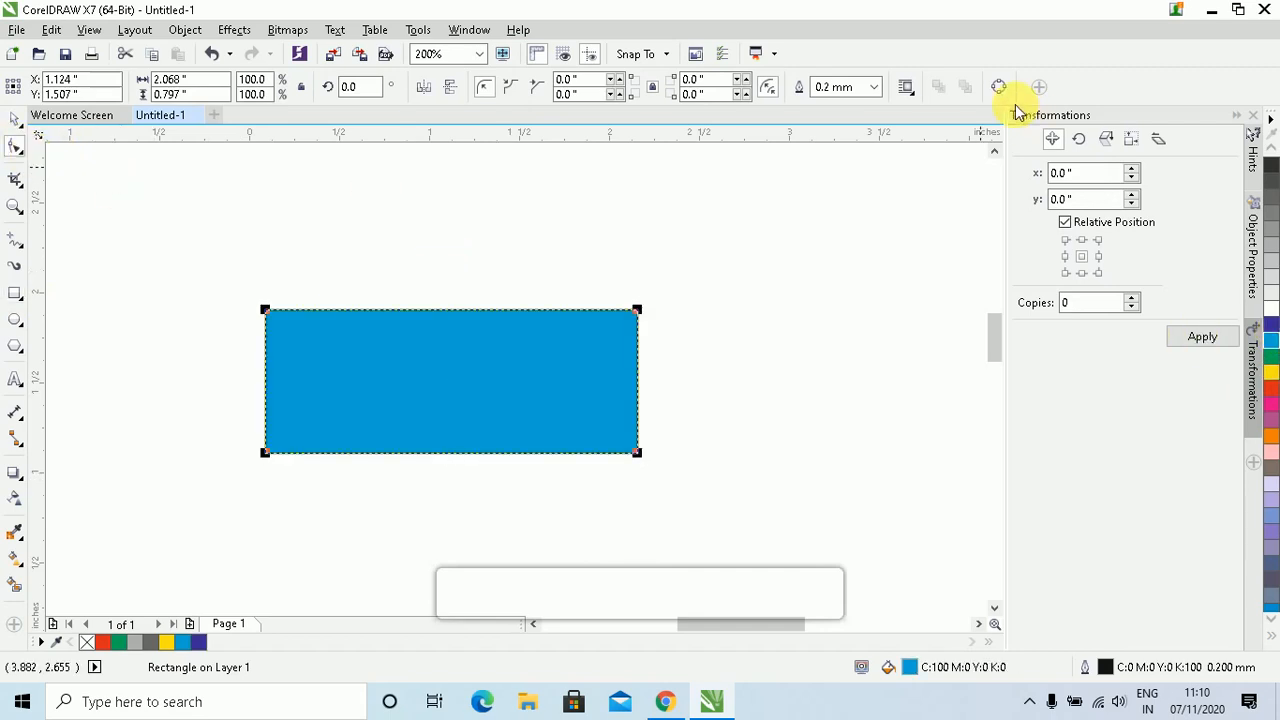
key("ctrl+q")
double_click(450, 310)
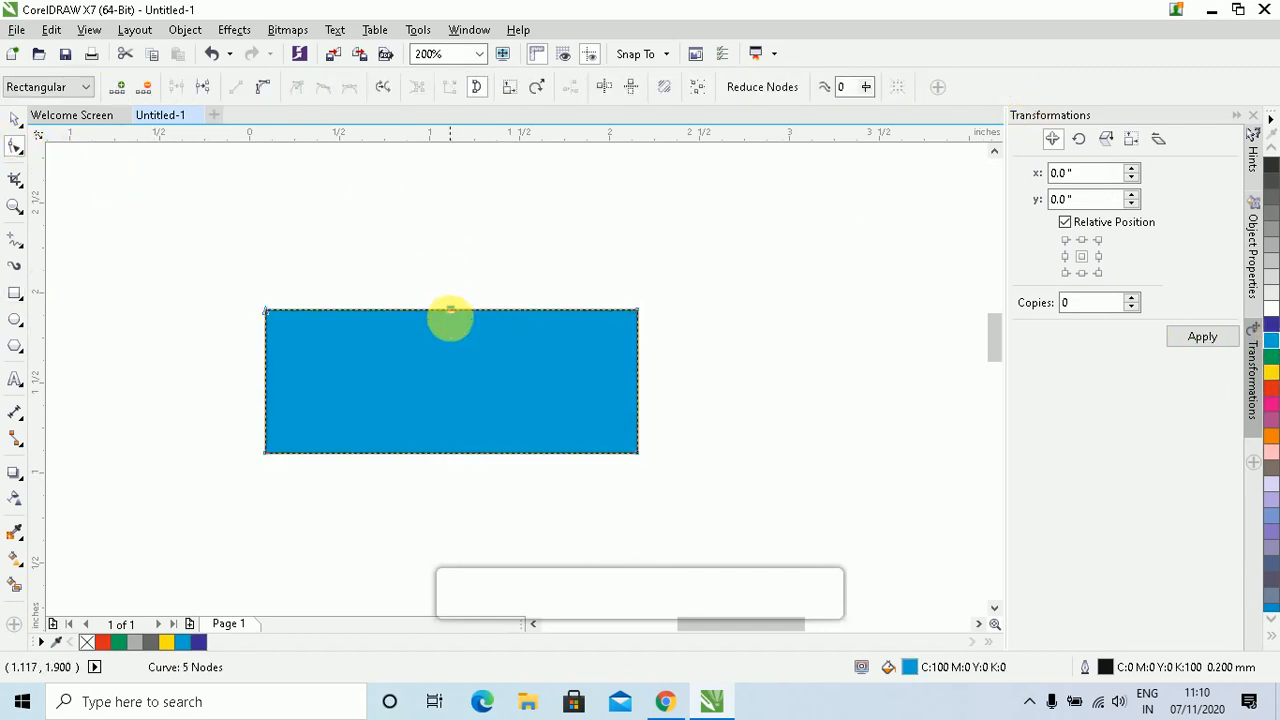
- Break the curve at the top edge's middle node and raise the right half of that edge to open a gap
left_click(452, 314)
left_click(200, 94)
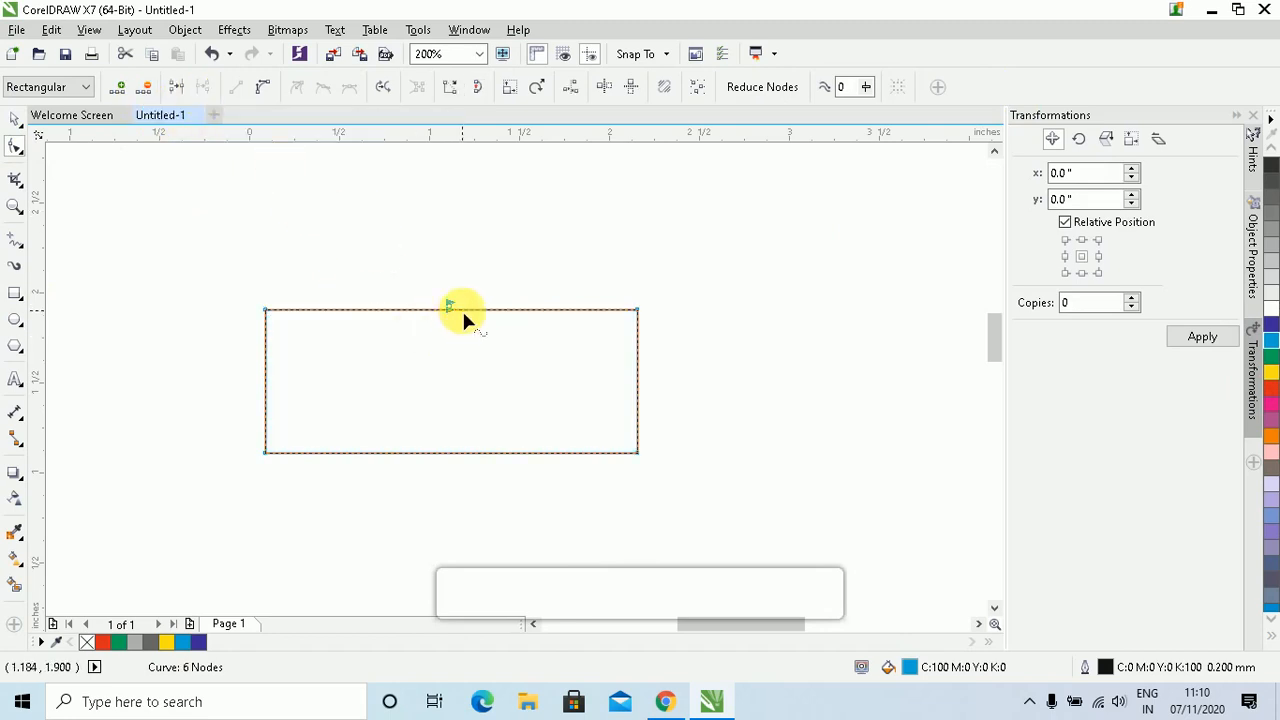
left_click_drag(462, 309, 462, 276)
- Add a solid triangular arrowhead to the start of the open rectangle curve
left_click(15, 207)
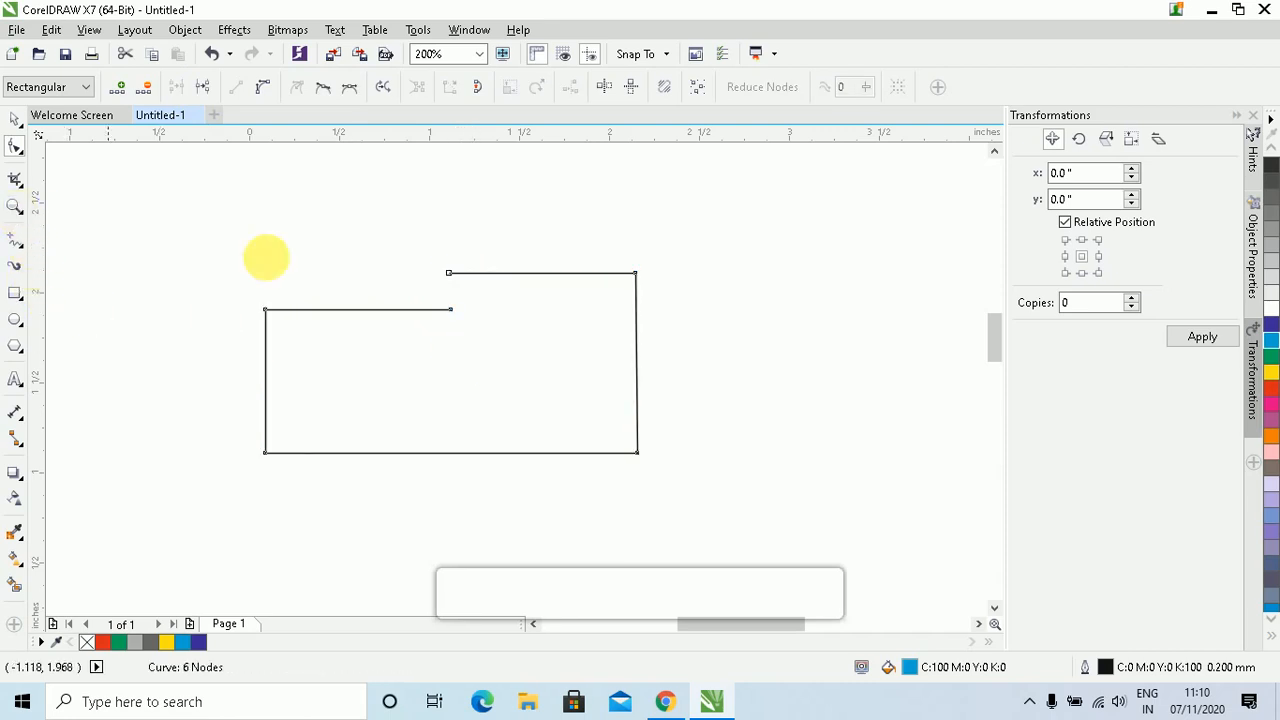
left_click_drag(372, 402, 669, 511)
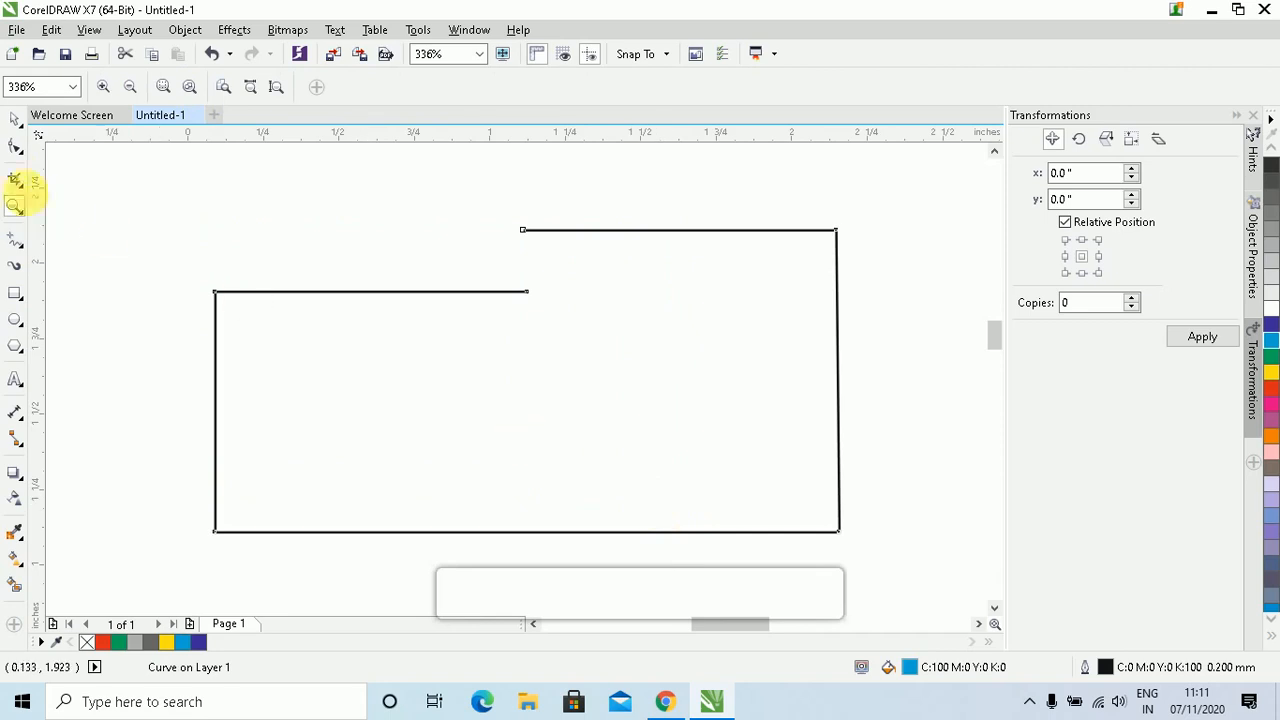
left_click(16, 119)
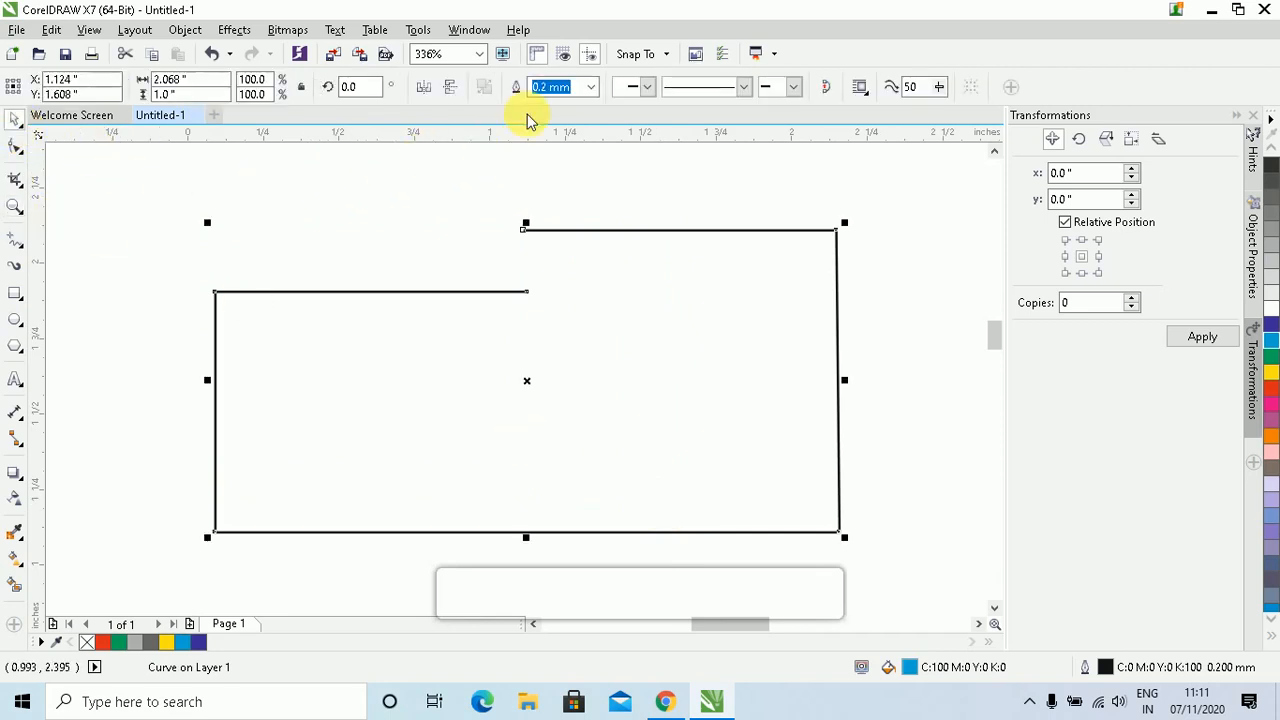
left_click(648, 87)
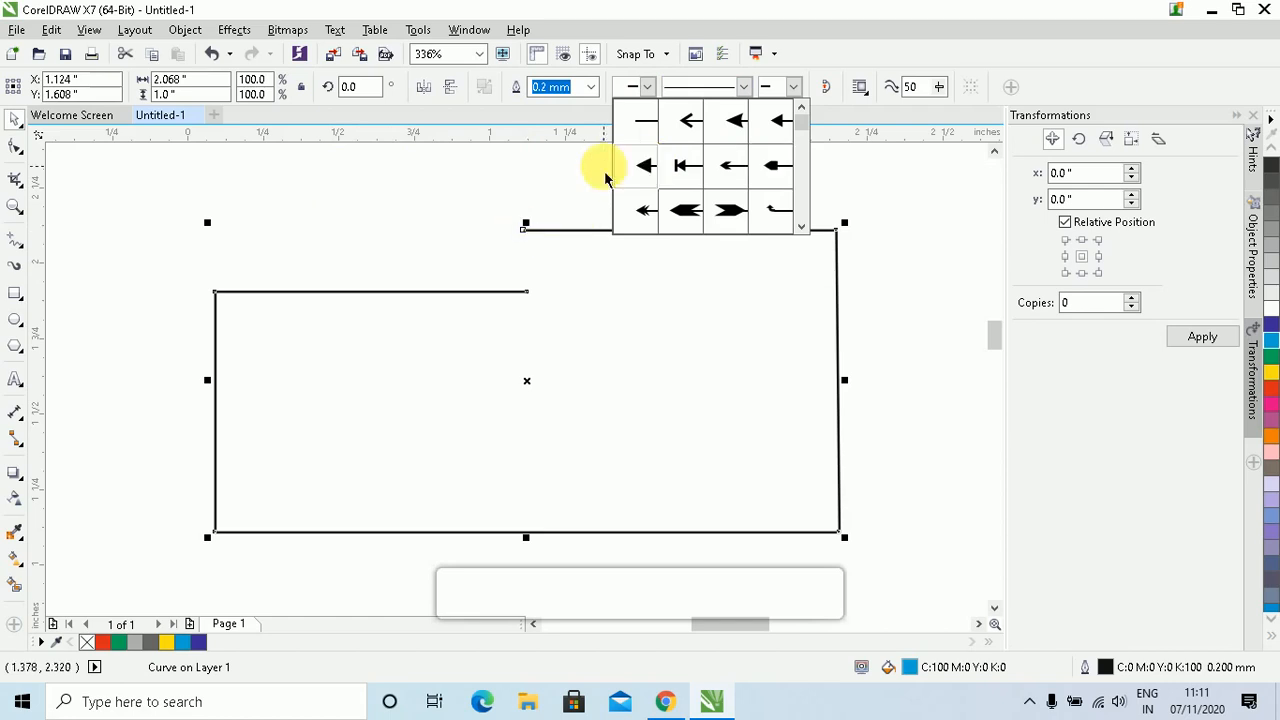
left_click(598, 240)
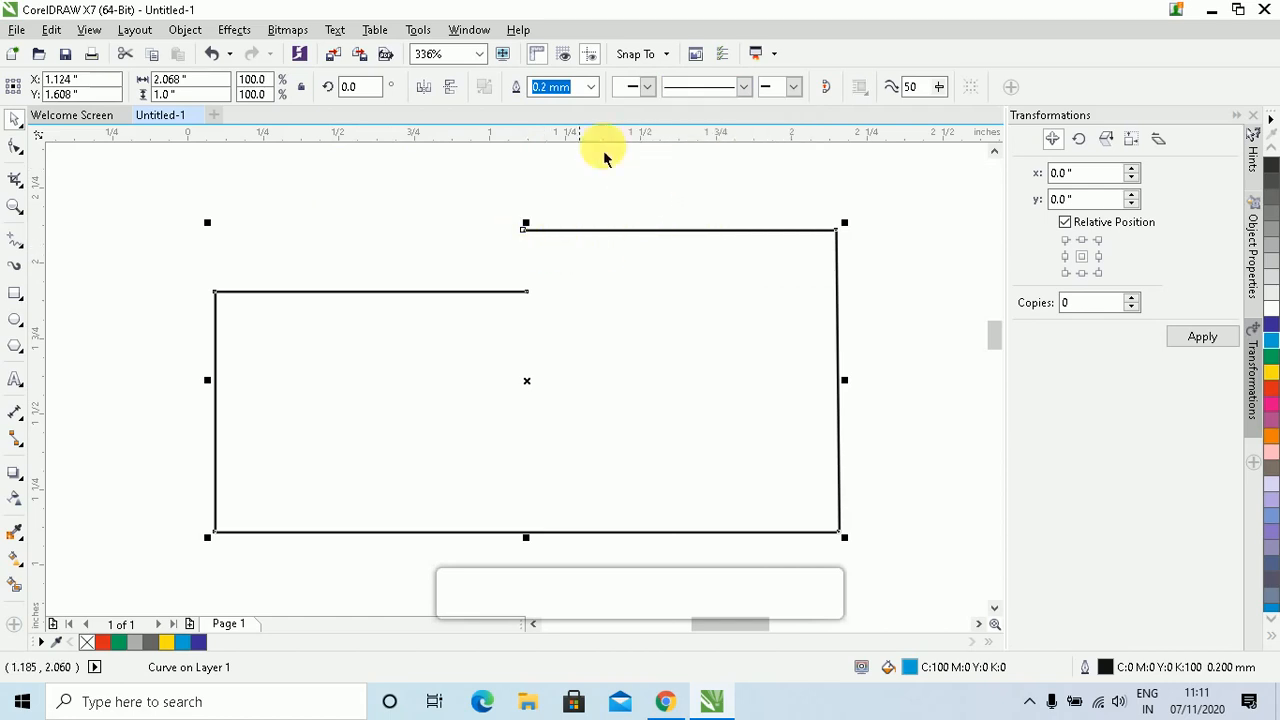
left_click(646, 88)
left_click(646, 180)
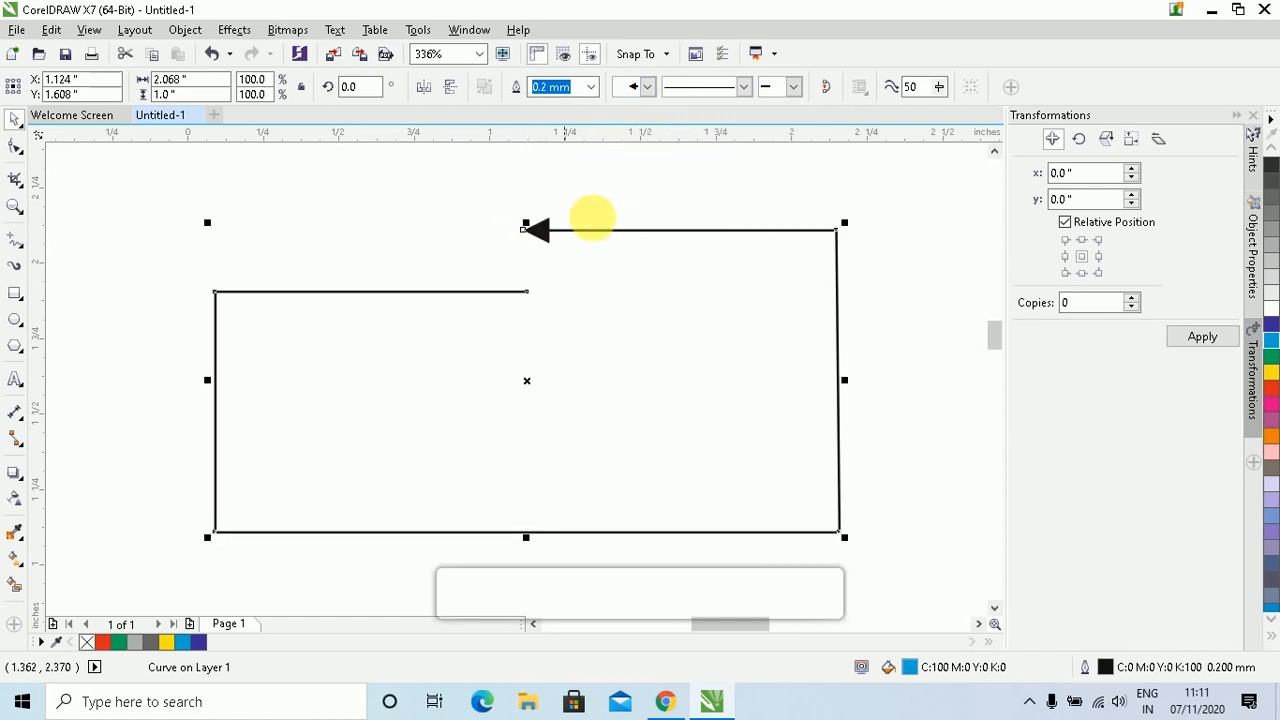
- Add a solid feathered arrow tail to the other end of the open curve, keeping the solid line style
left_click(738, 87)
left_click(734, 127)
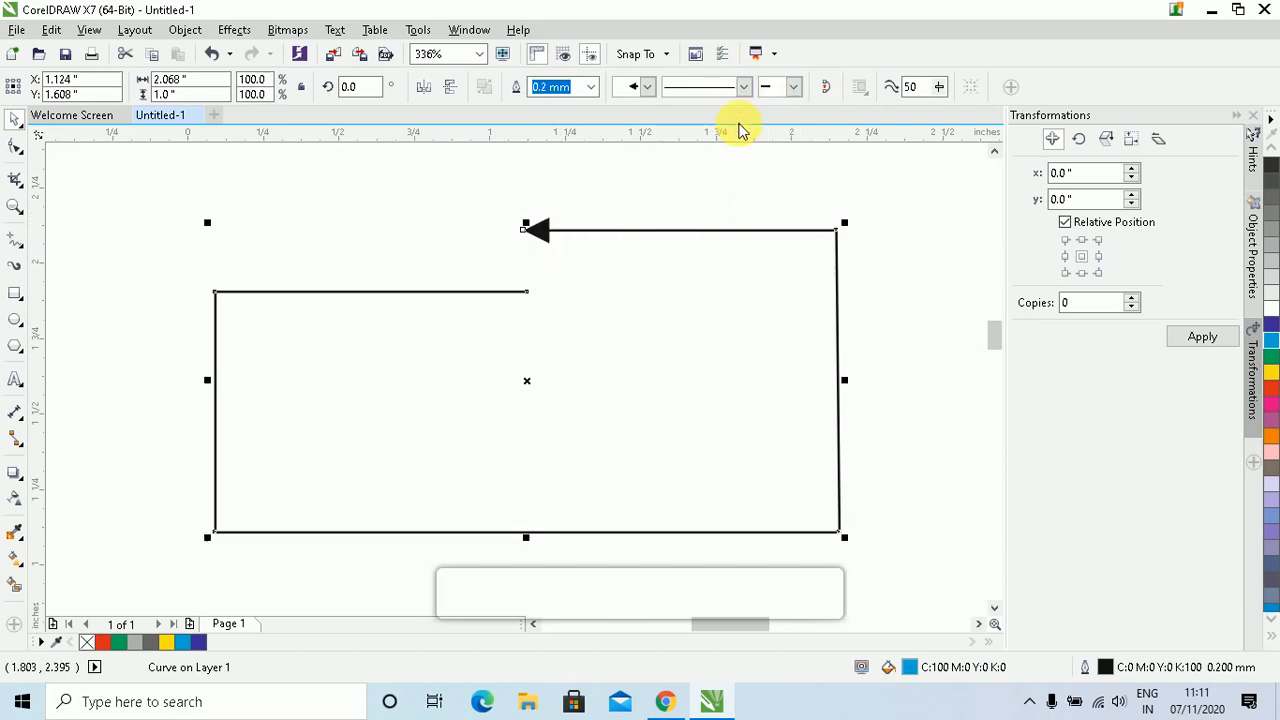
left_click(794, 88)
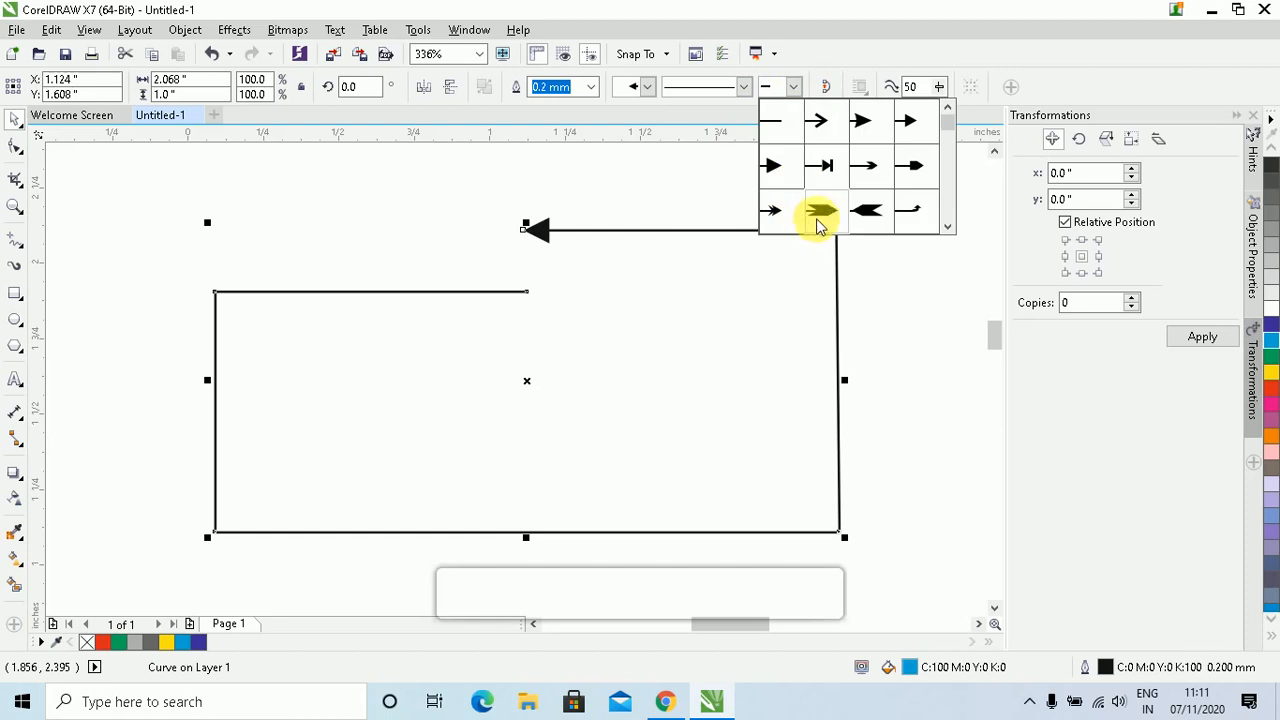
left_click(868, 212)
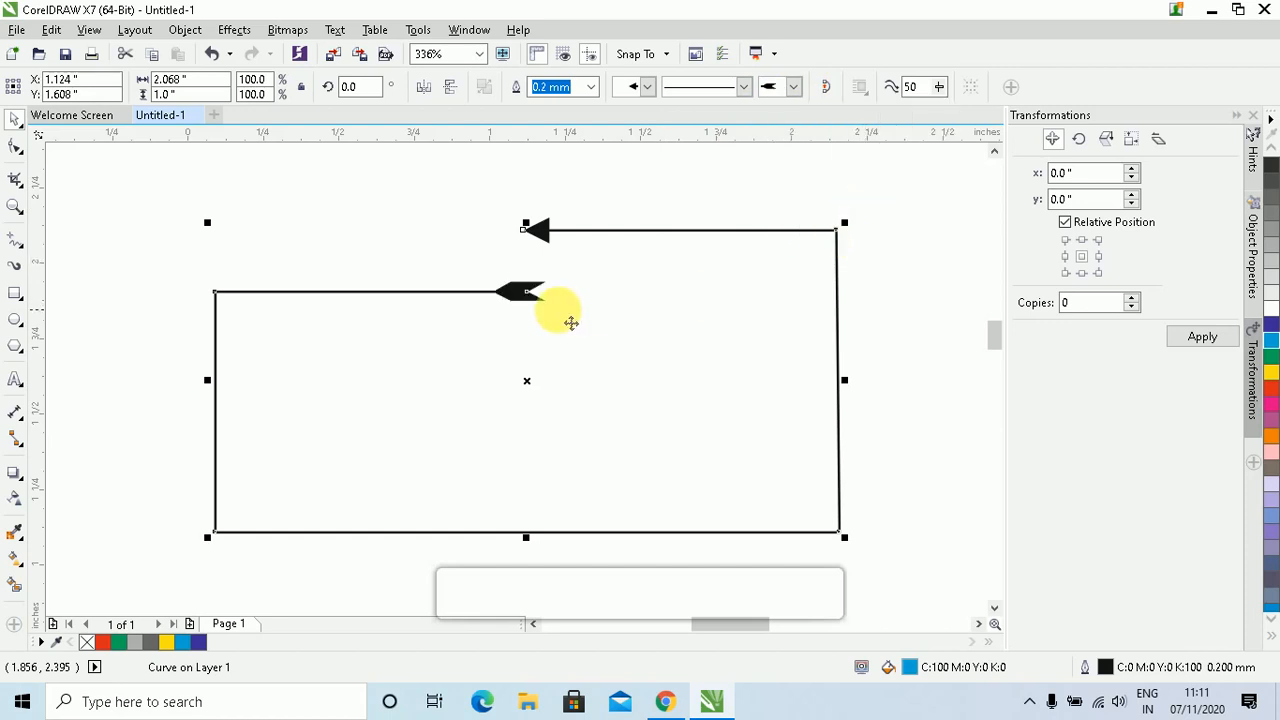
- Reverse the direction of the open curve with the Shape tool and close the curve
left_click(15, 155)
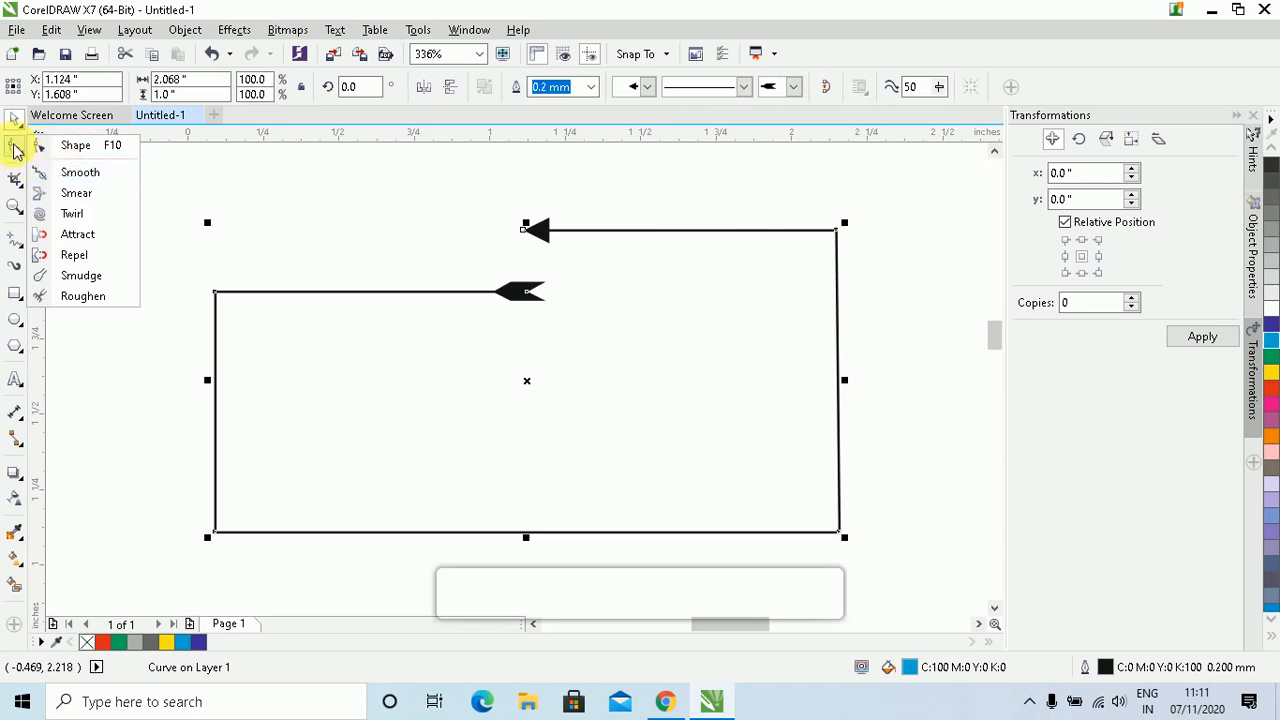
left_click(15, 148)
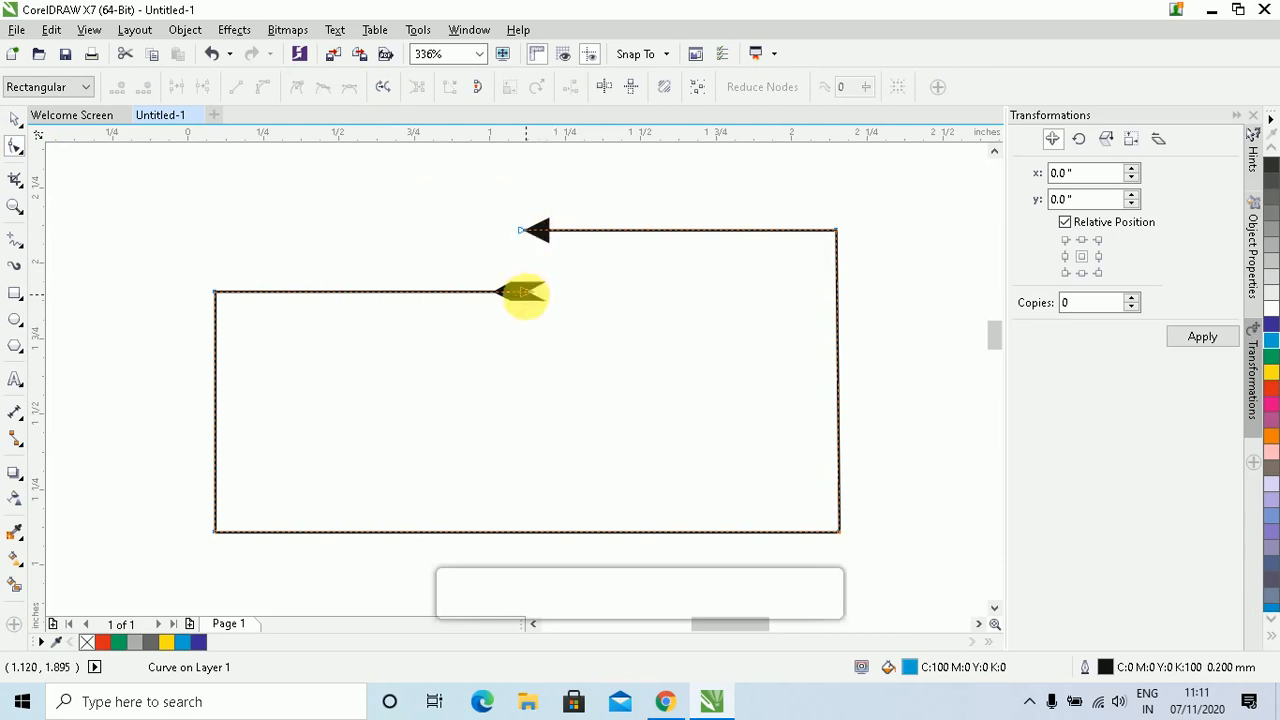
left_click(383, 87)
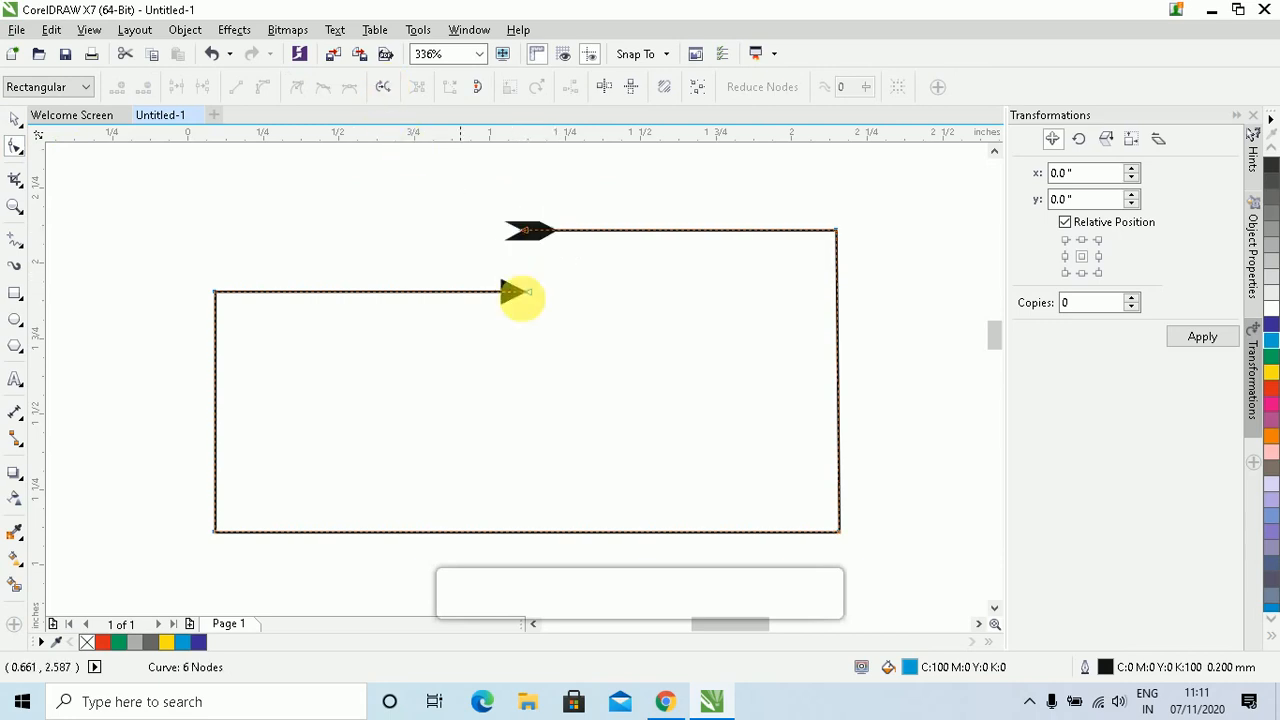
left_click(523, 294)
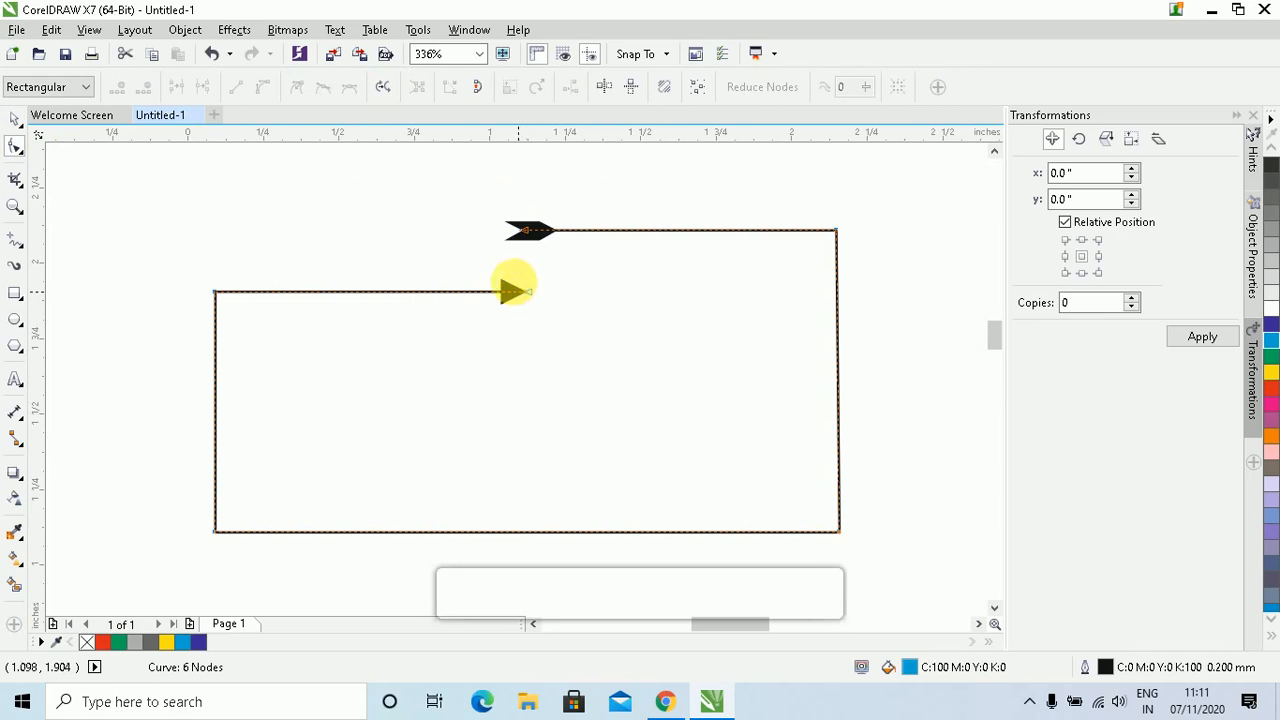
left_click(482, 96)
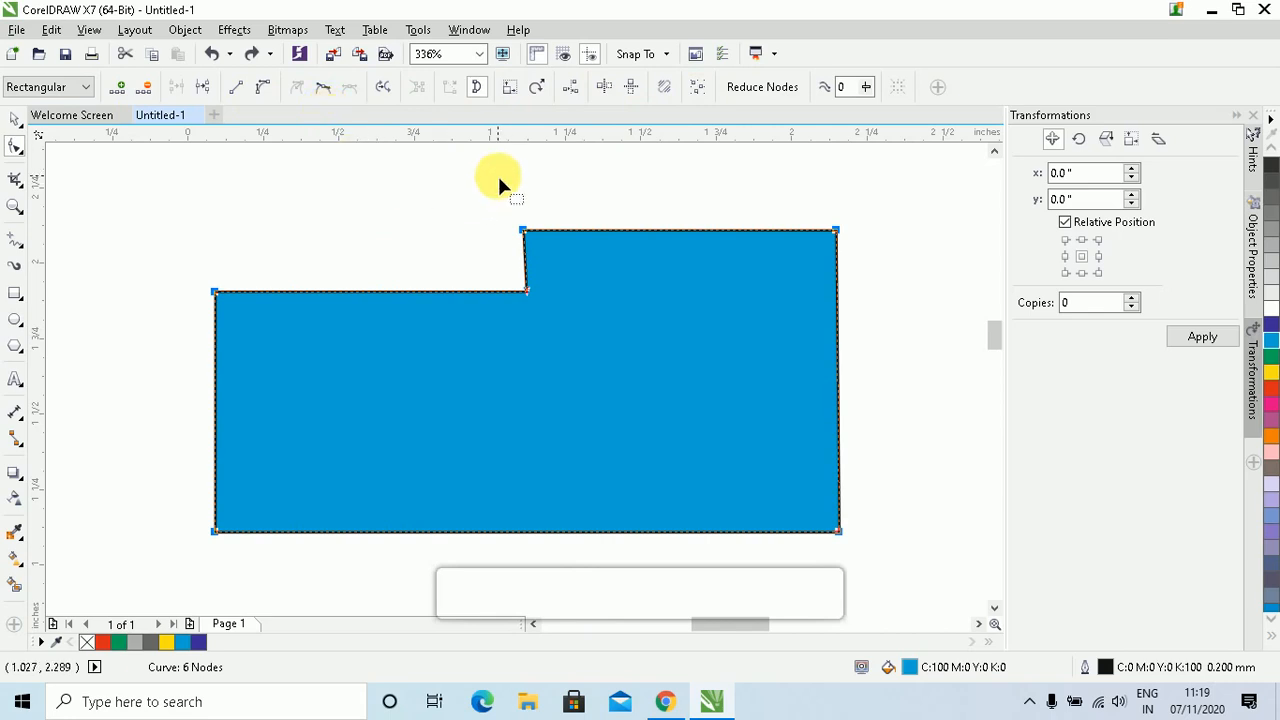
- Stretch all nodes of the closed shape, scaling it down proportionally and pulling it back out to about its former width and height
left_click(509, 91)
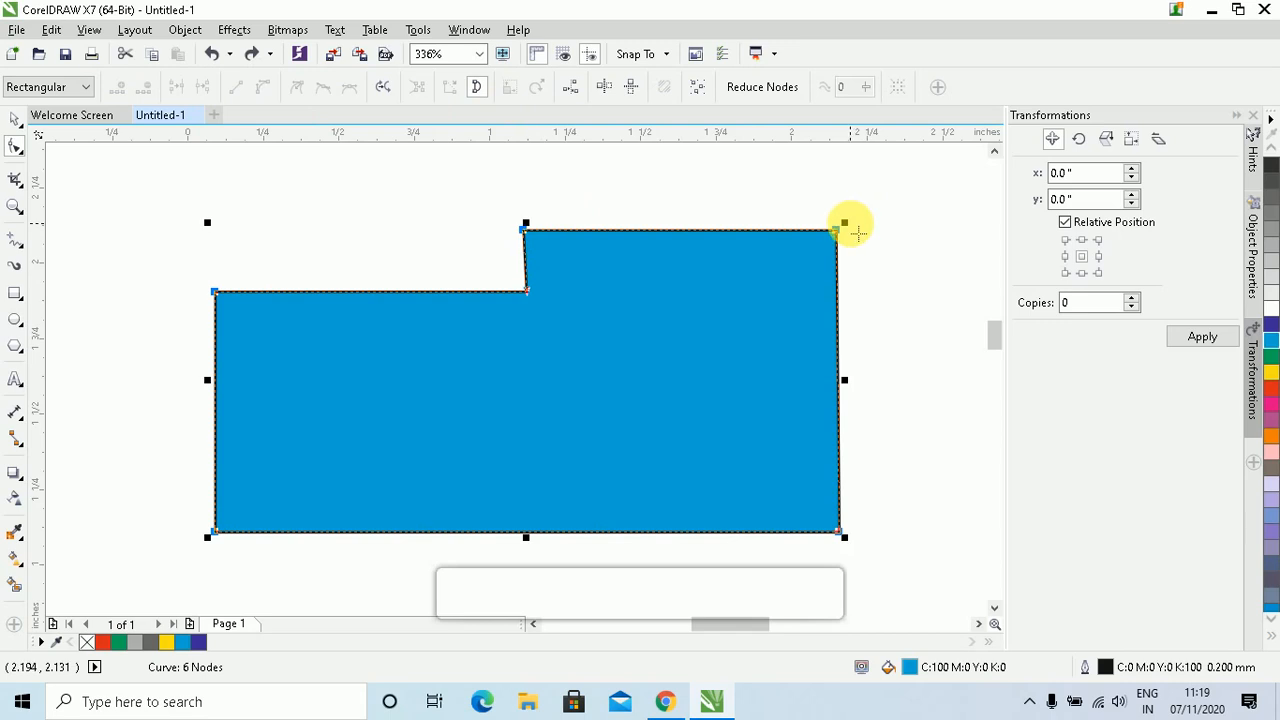
left_click_drag(844, 224, 655, 305)
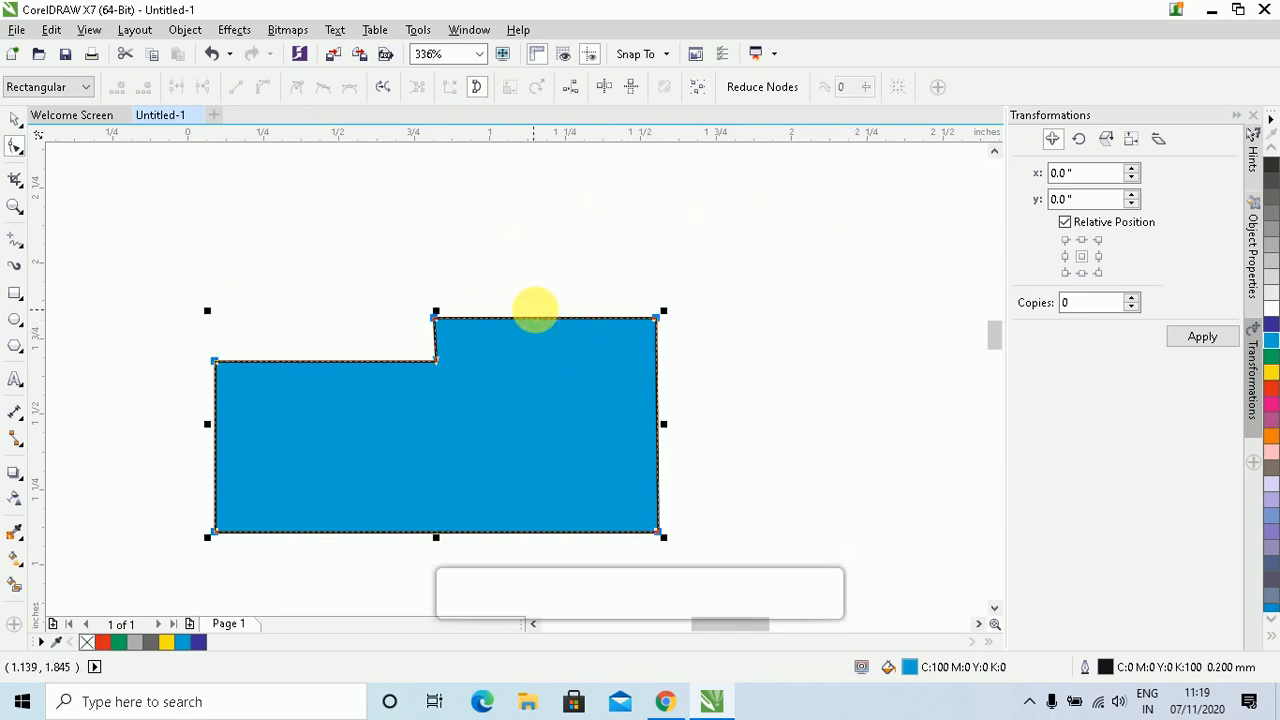
mouse_move(663, 314)
left_mouse_down()
mouse_move(789, 309)
mouse_move(668, 312)
left_mouse_up()
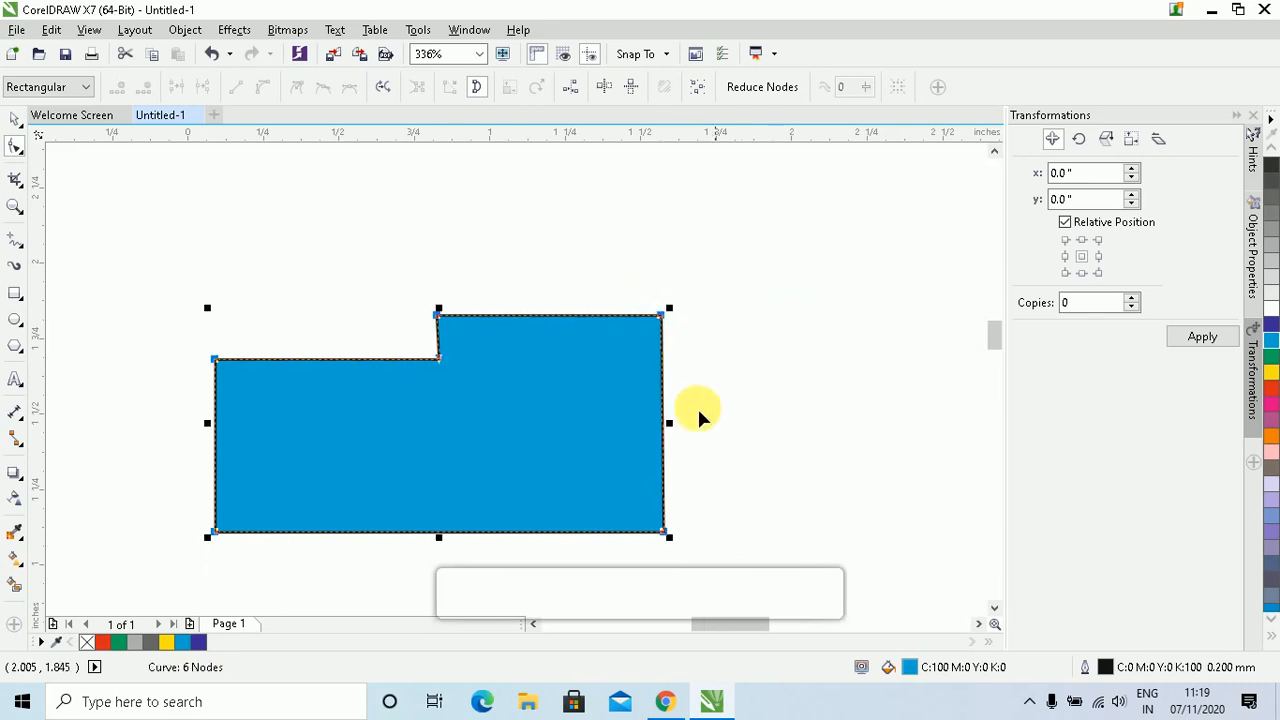
left_click_drag(666, 423, 851, 431)
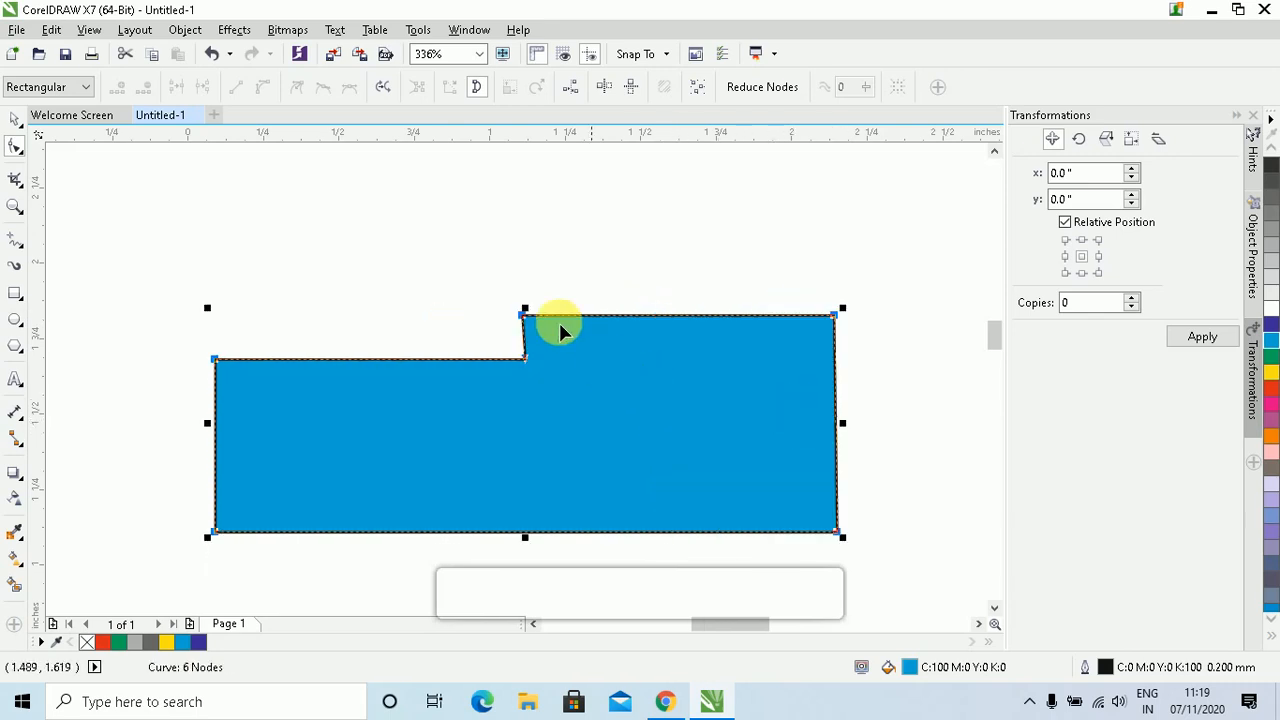
left_click_drag(525, 310, 530, 226)
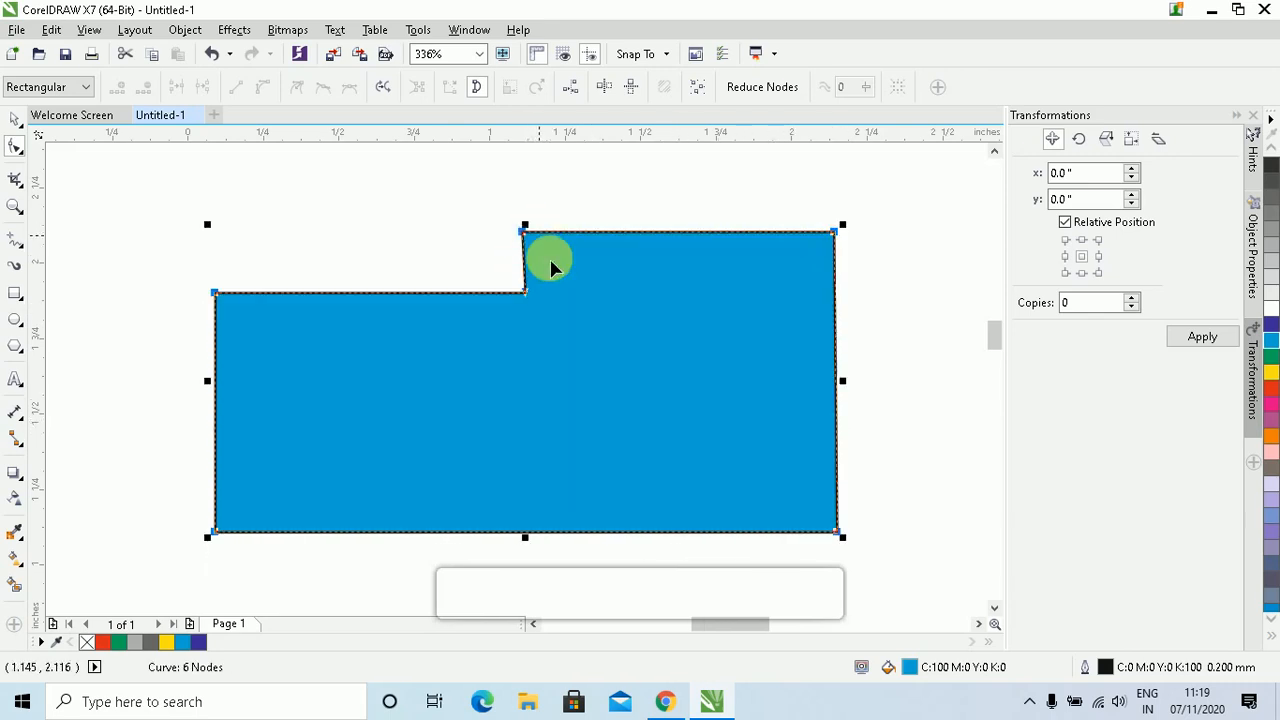
- Rotate and skew the left node of the raised top edge, making the step a low slope with a curved rise
left_click_drag(572, 316, 563, 306)
left_click(568, 264)
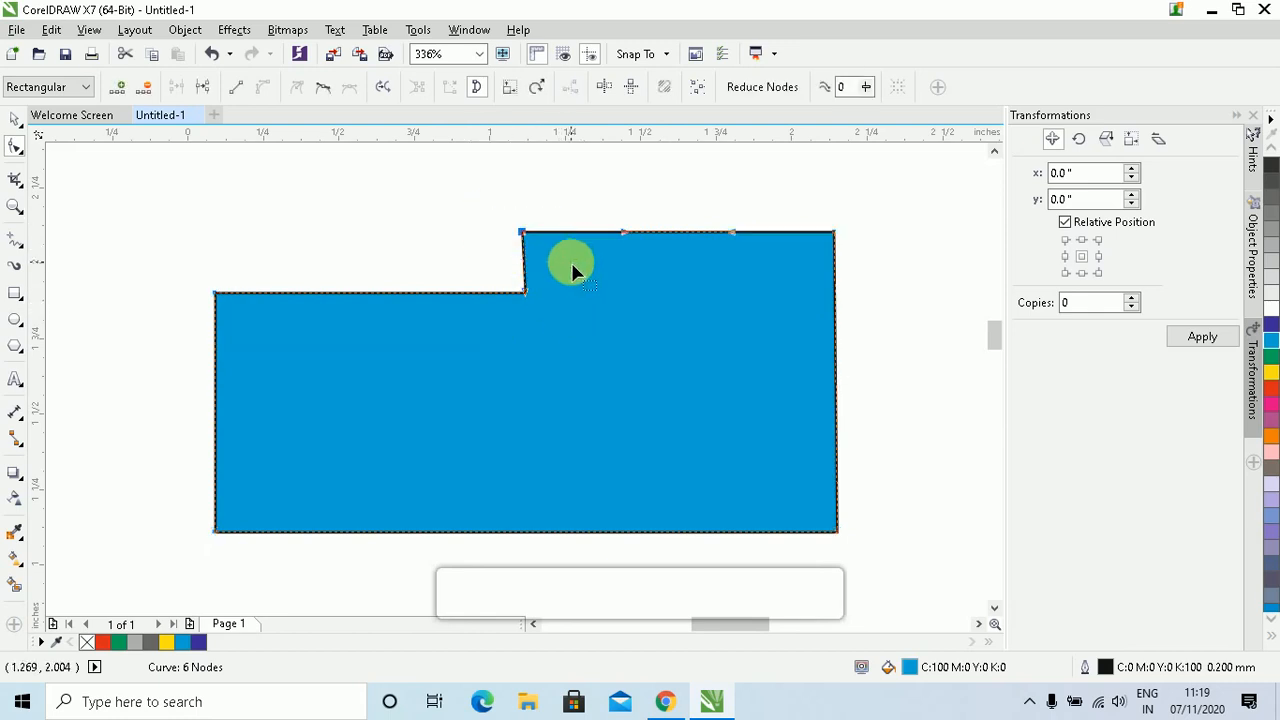
left_click(540, 88)
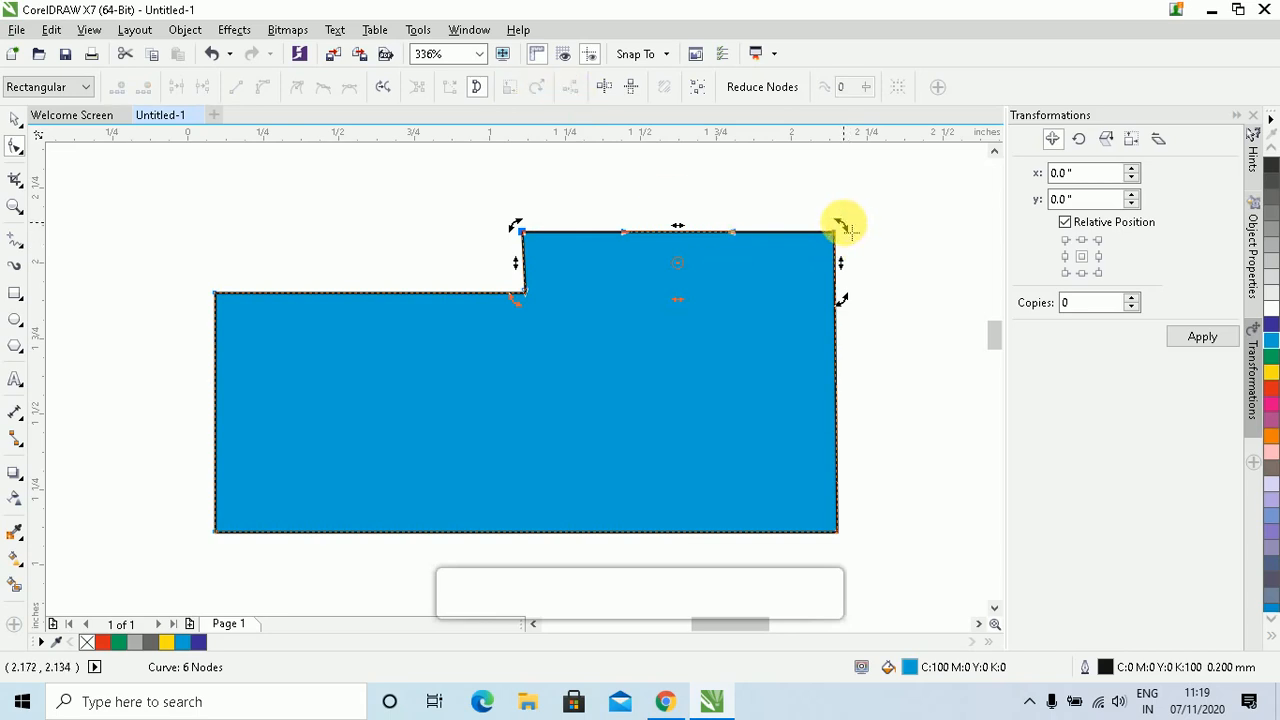
left_click_drag(843, 226, 884, 356)
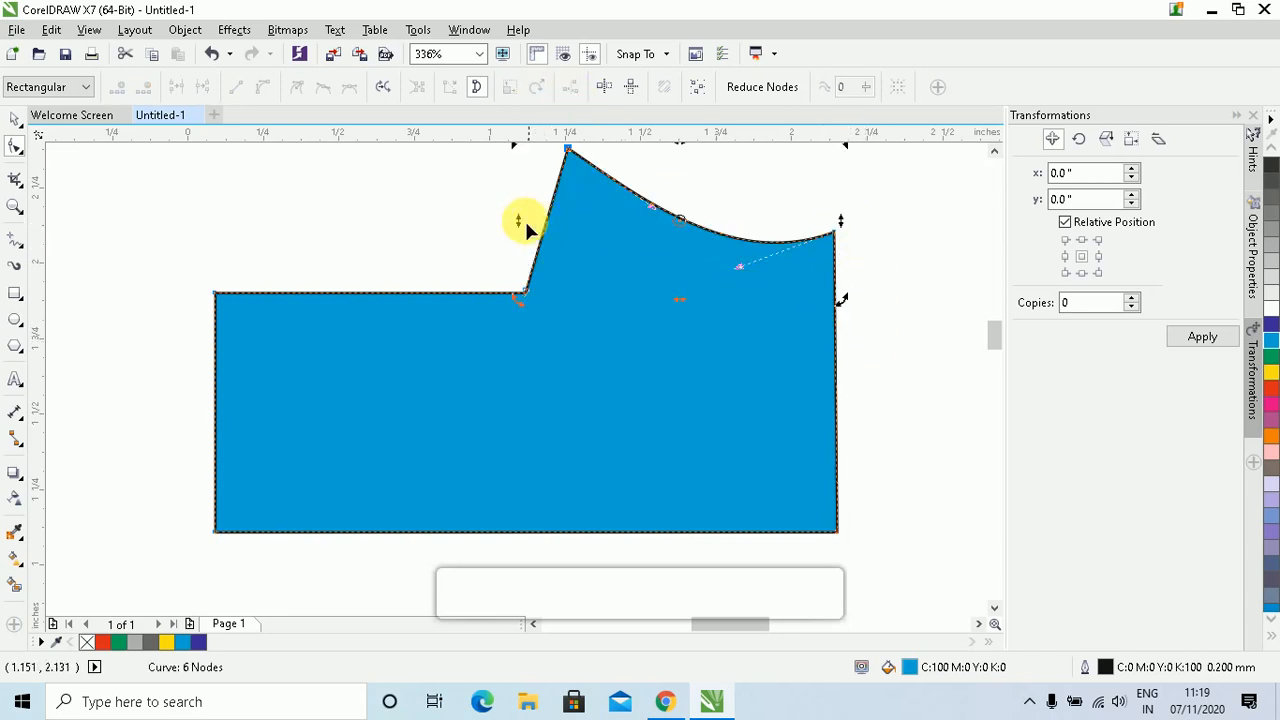
left_click_drag(526, 227, 726, 317)
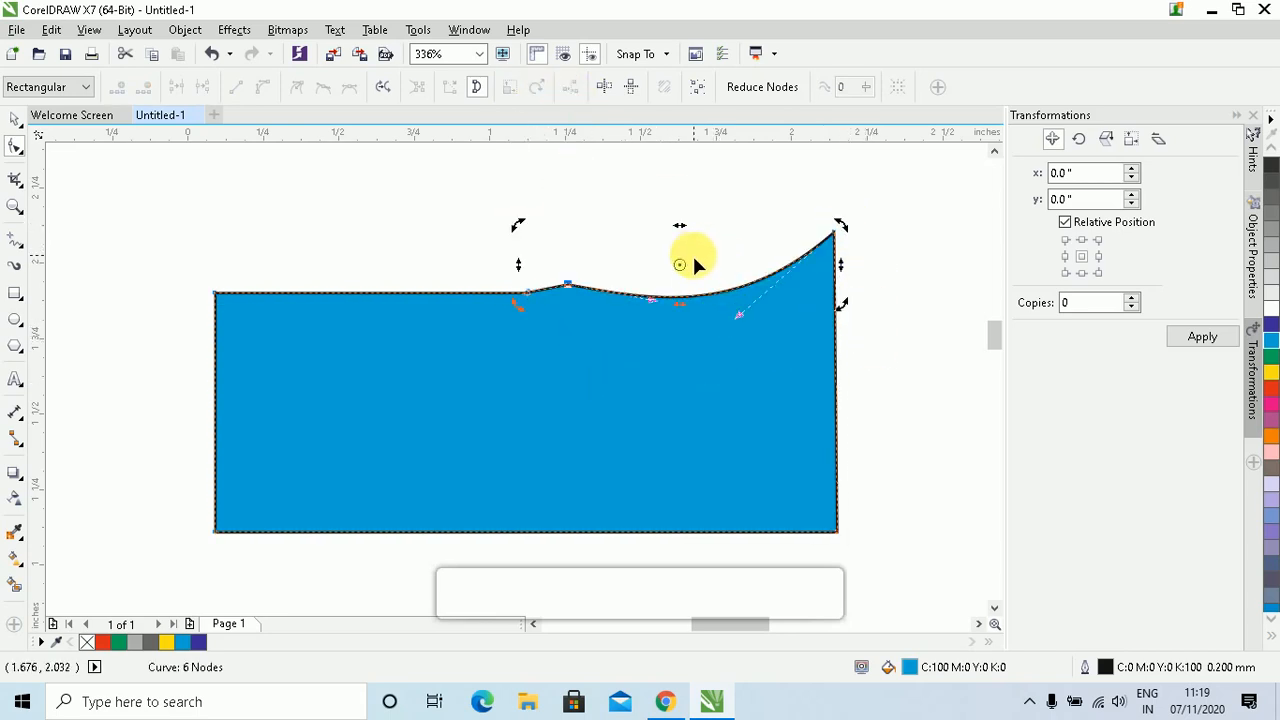
left_click_drag(679, 225, 751, 237)
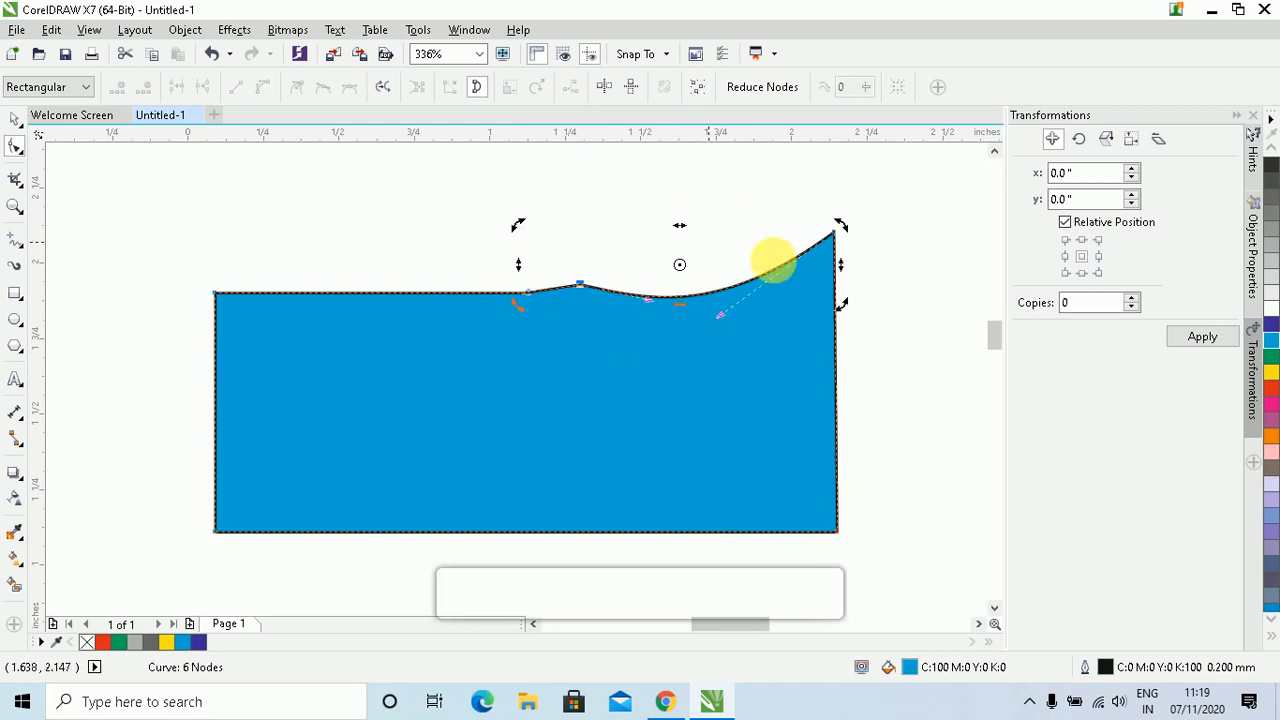
left_click_drag(840, 266, 791, 194)
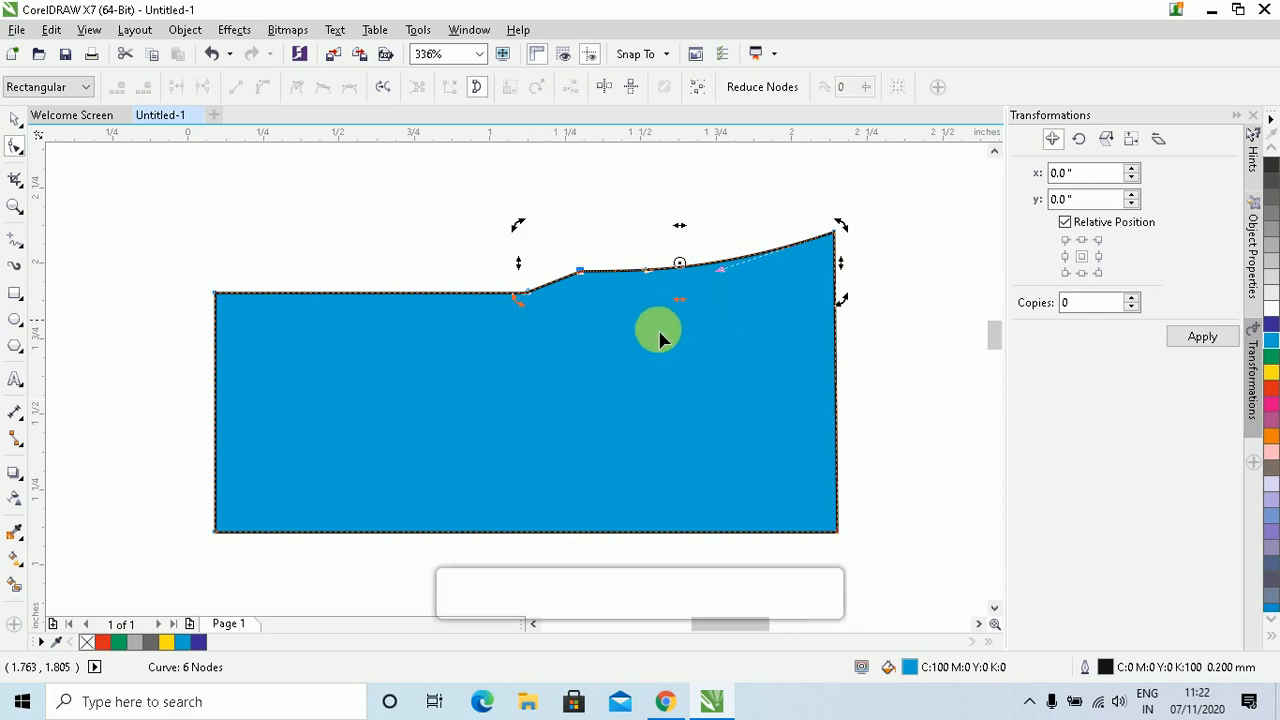
left_click(606, 348)
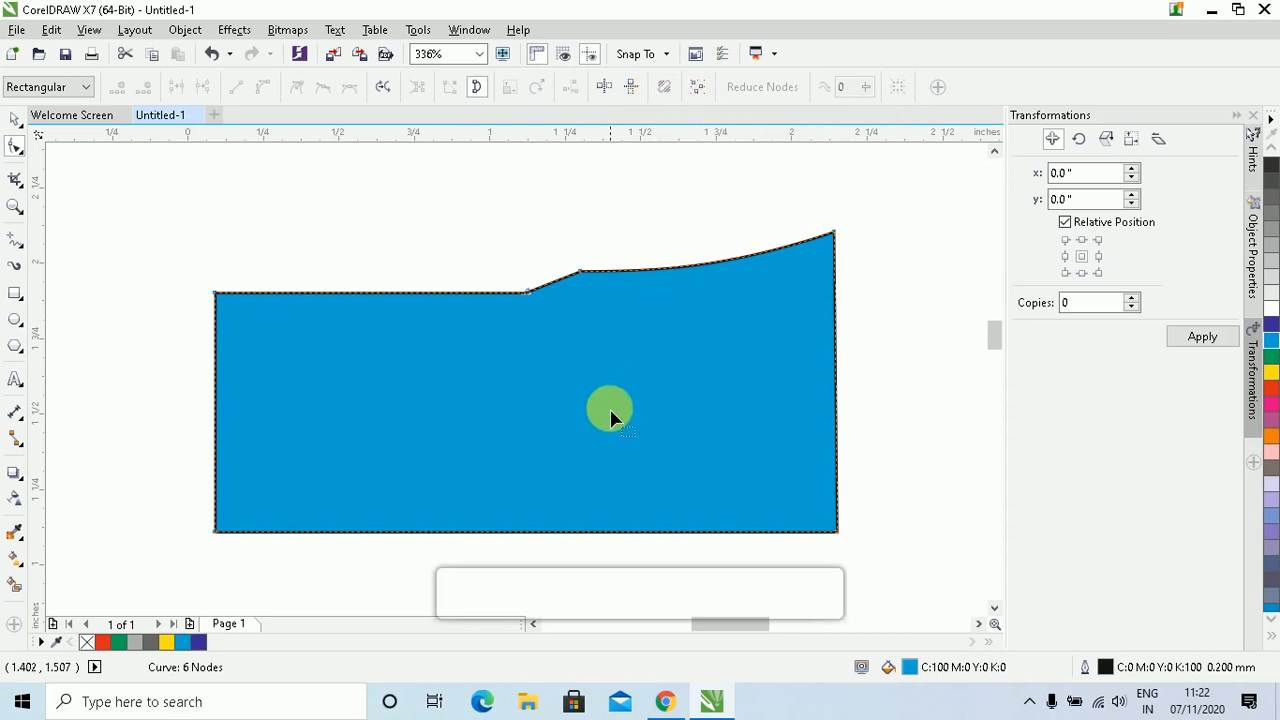
left_click_drag(611, 417, 620, 360)
left_click(637, 306)
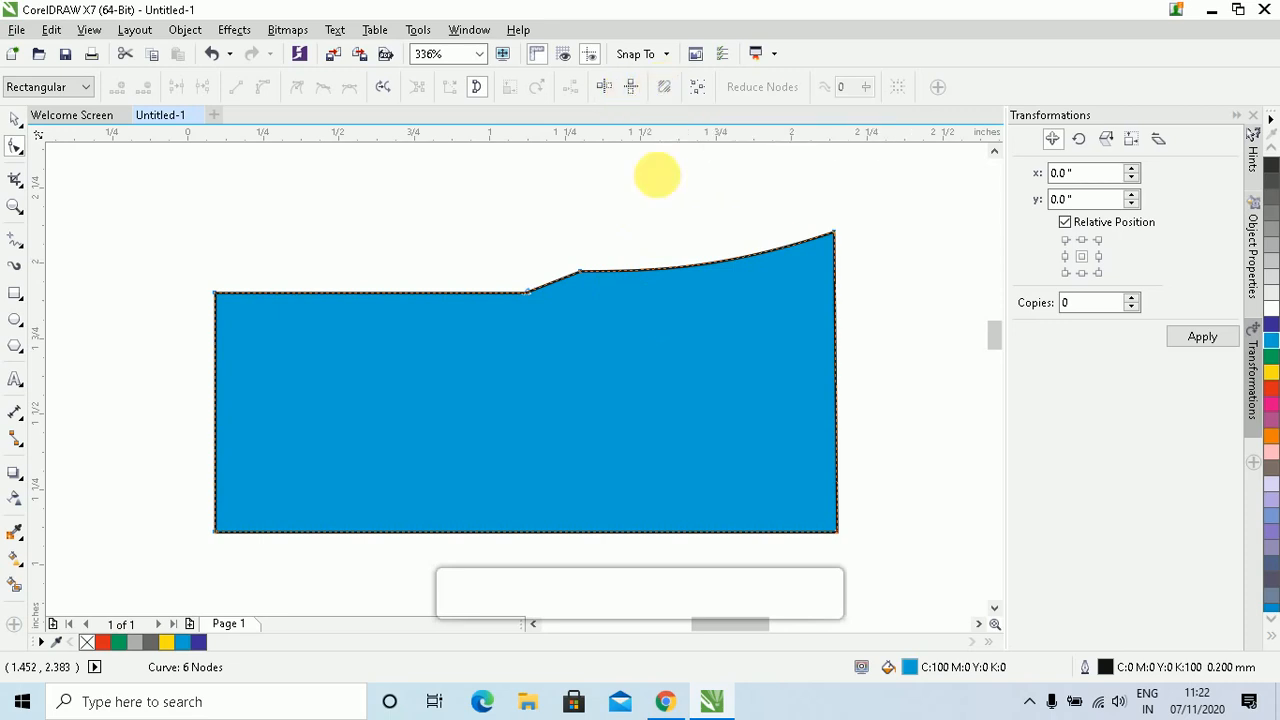
left_click(563, 494)
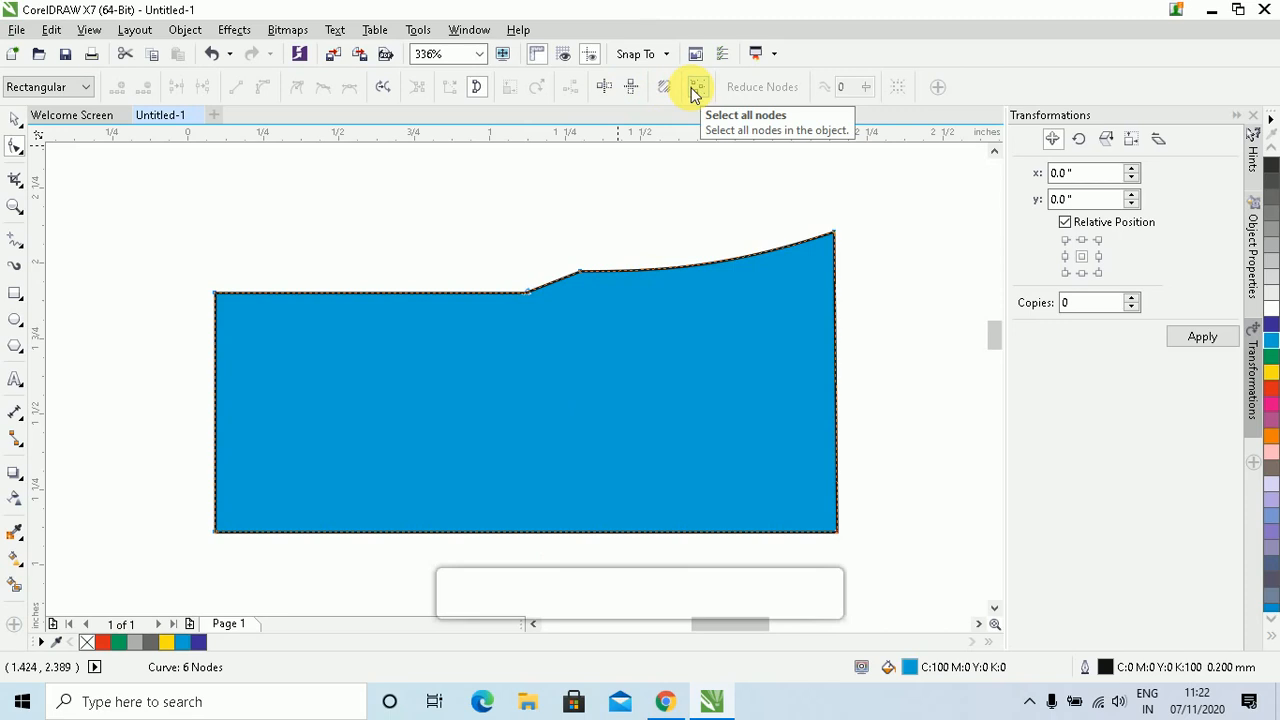
left_click_drag(583, 486, 516, 527)
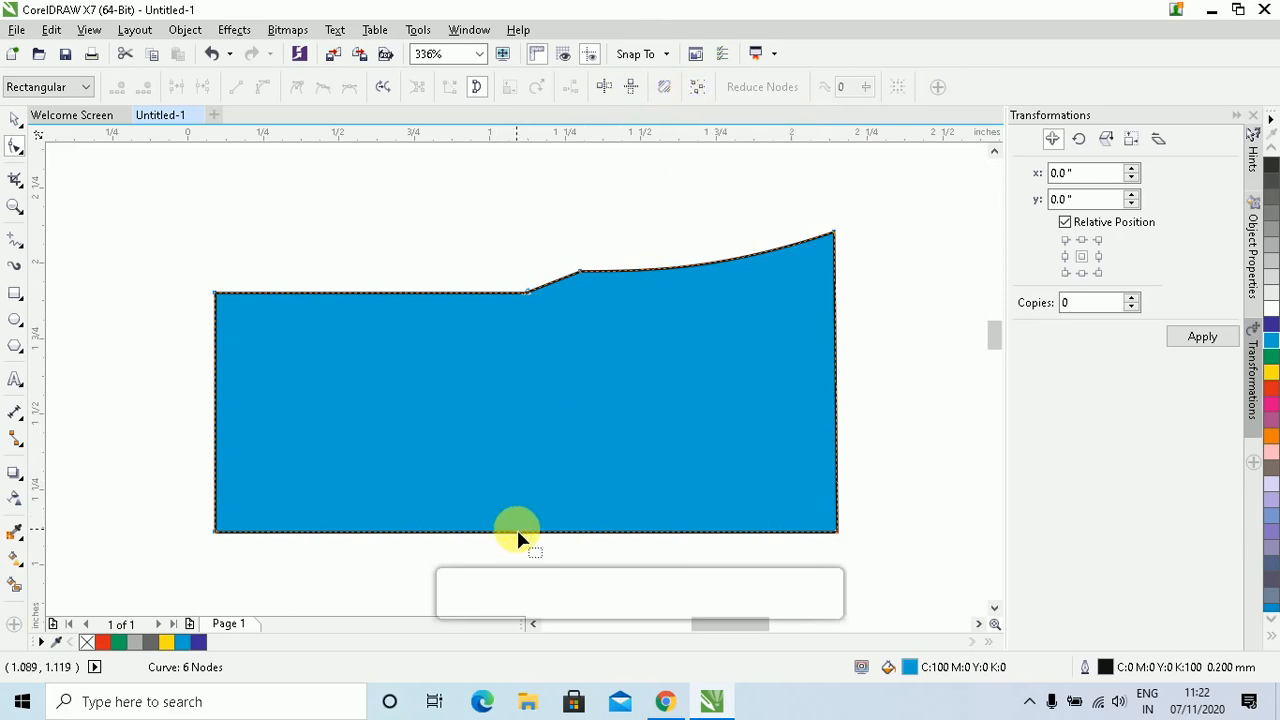
- Add four nodes along the bottom edge, raising the middle one about 0.17 in and pulling the one left of it downward
double_click(516, 532)
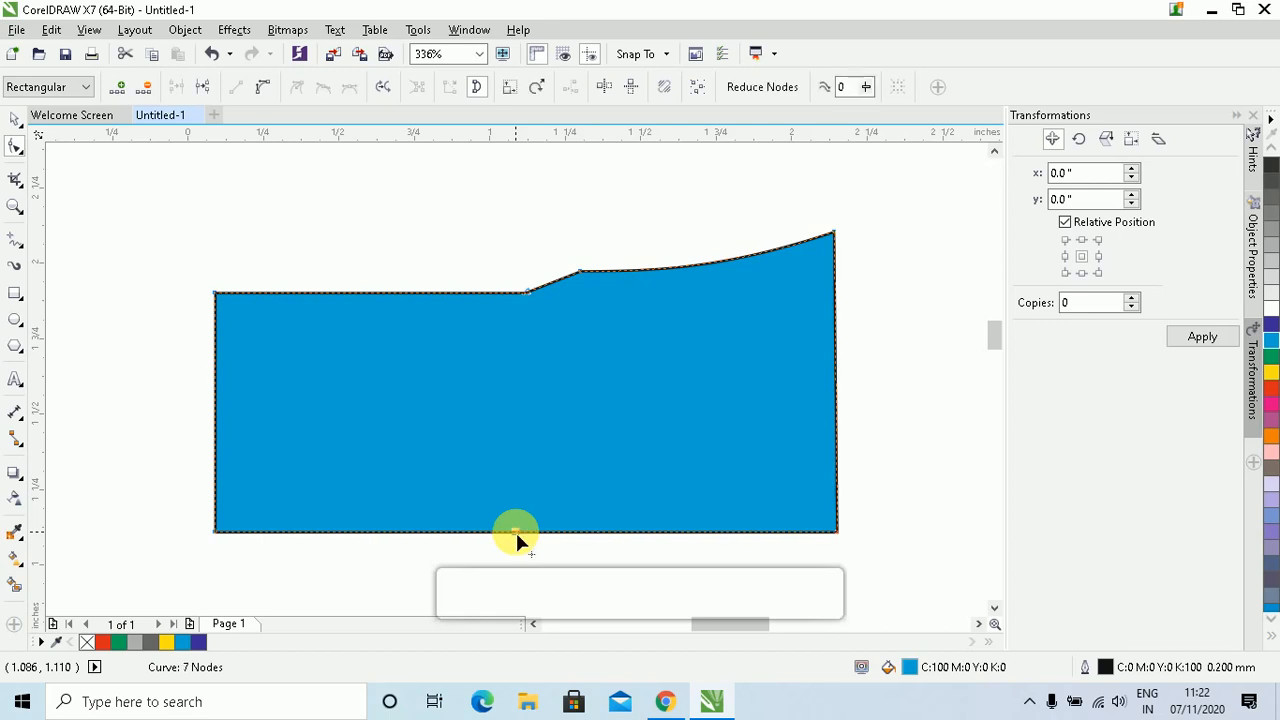
left_click_drag(512, 530, 517, 482)
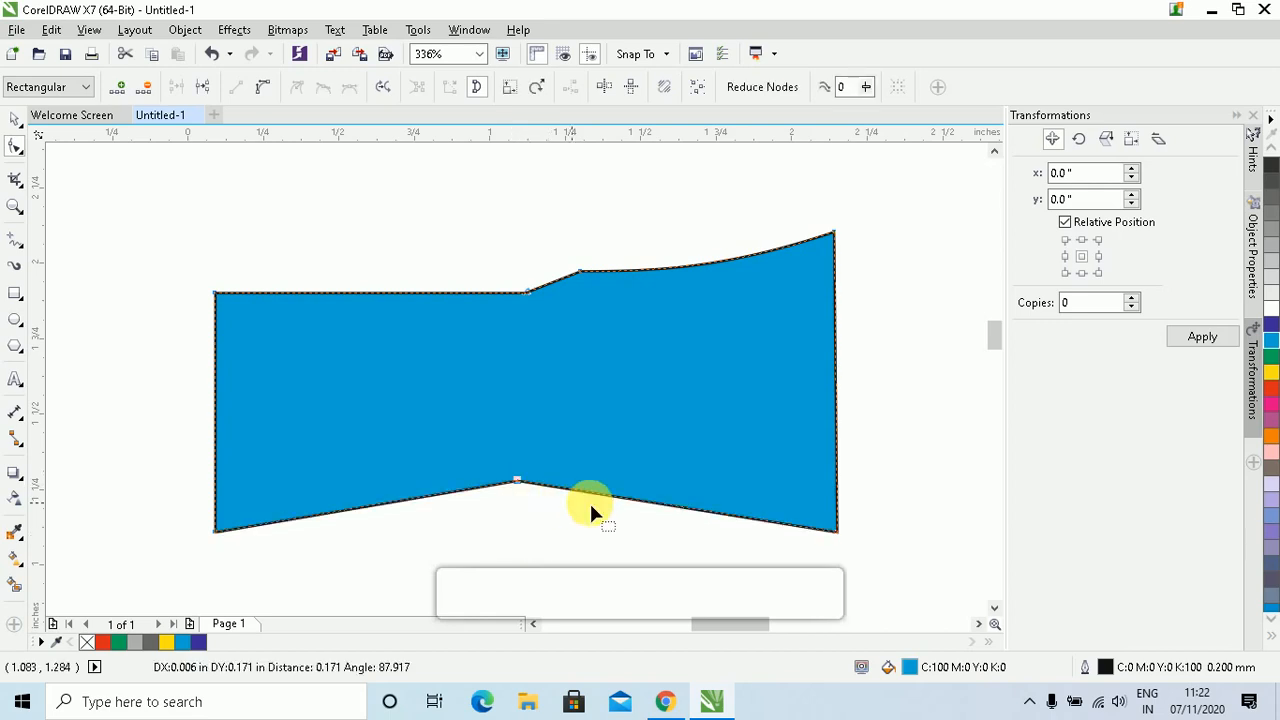
double_click(687, 508)
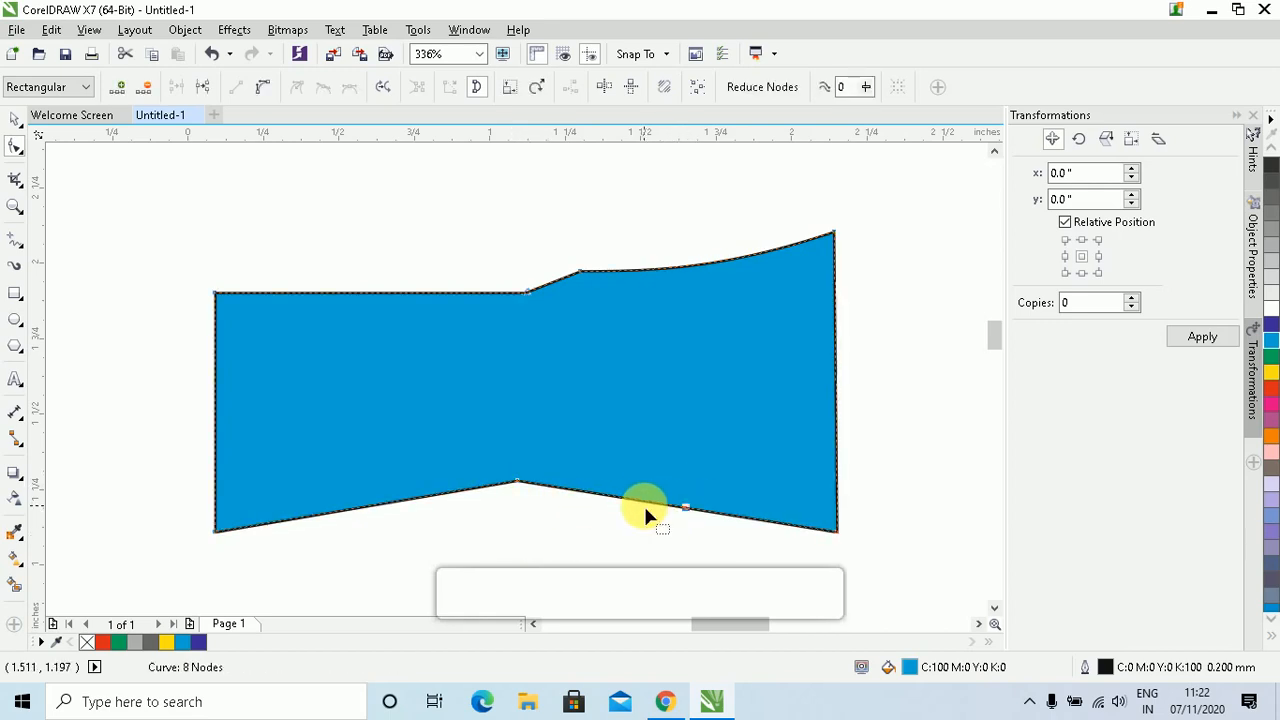
double_click(636, 497)
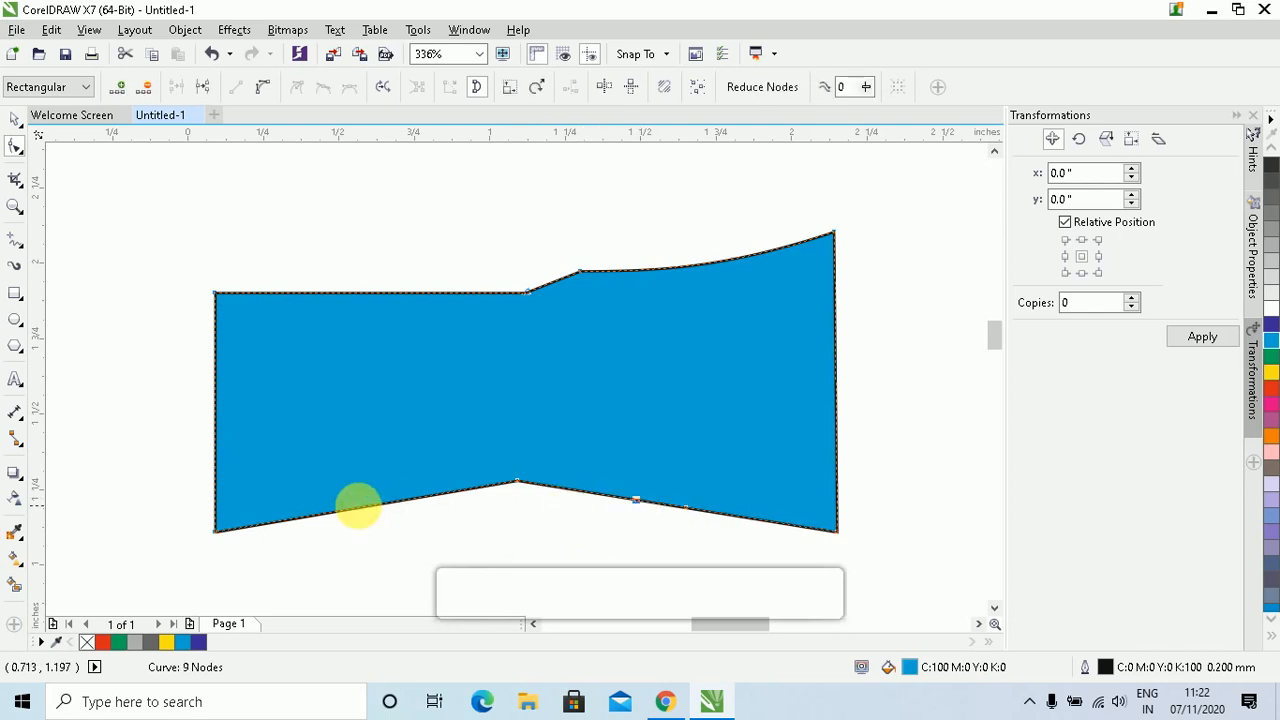
double_click(334, 513)
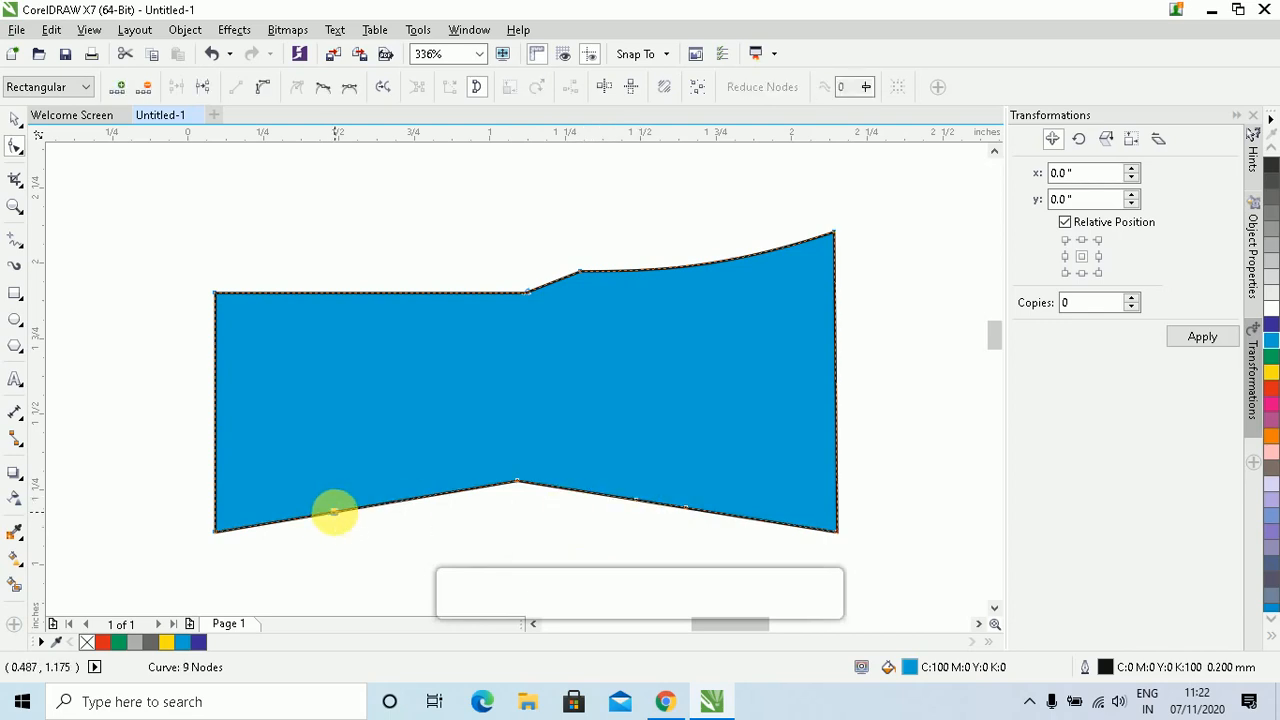
left_click_drag(334, 513, 361, 579)
- Add a node at the middle of the right edge, pull it inward, and add another node above it
double_click(835, 386)
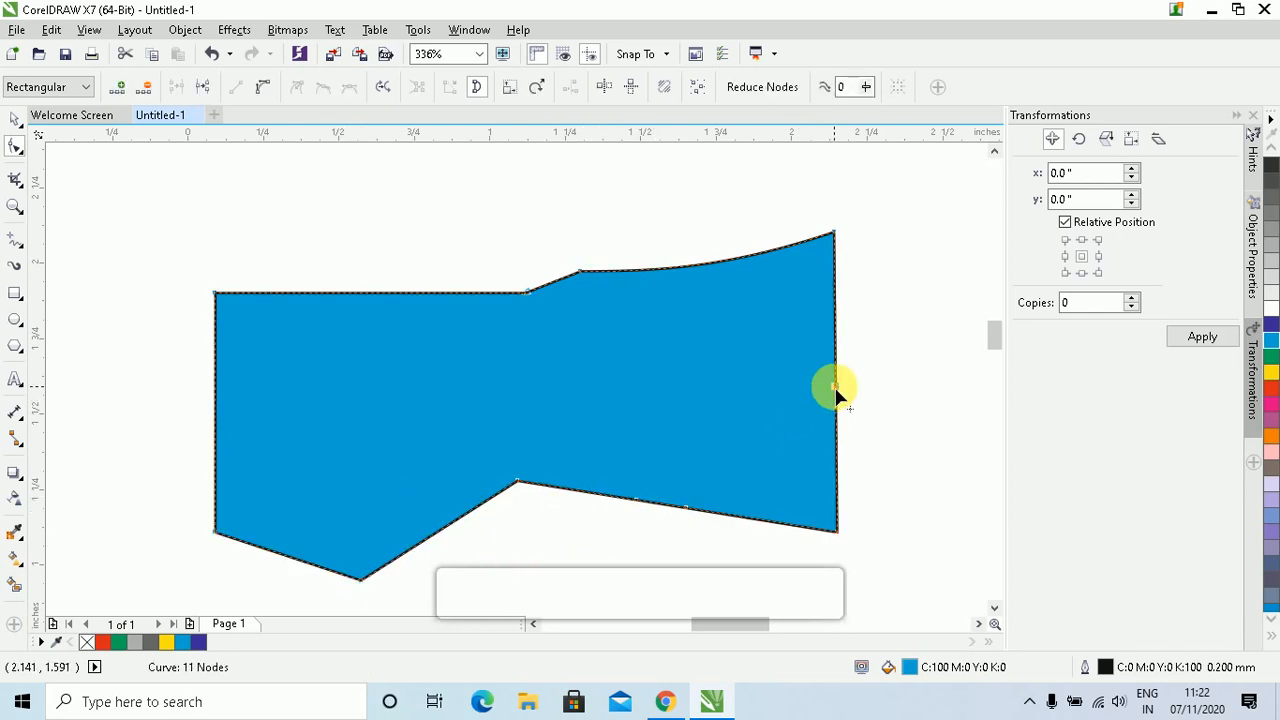
left_click_drag(835, 386, 780, 386)
double_click(808, 311)
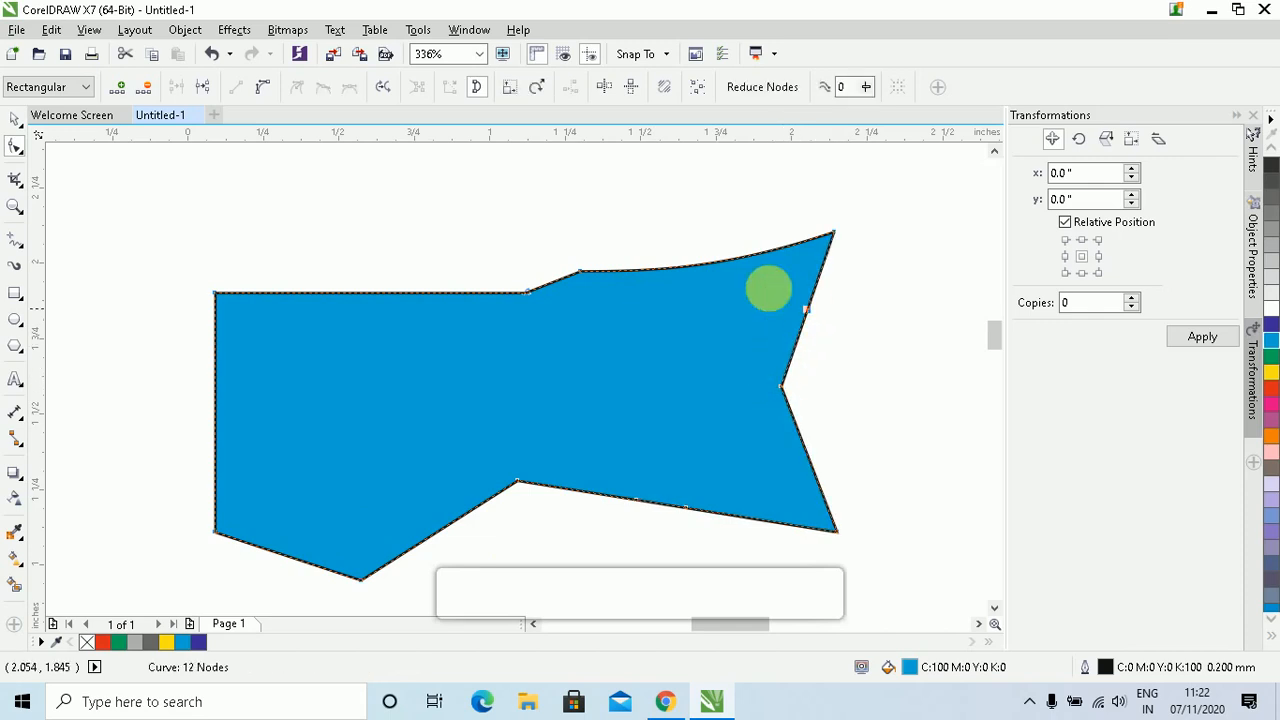
- Add a node on the curved top edge, and add one at the middle of the left edge and pull it inward
left_click(731, 265)
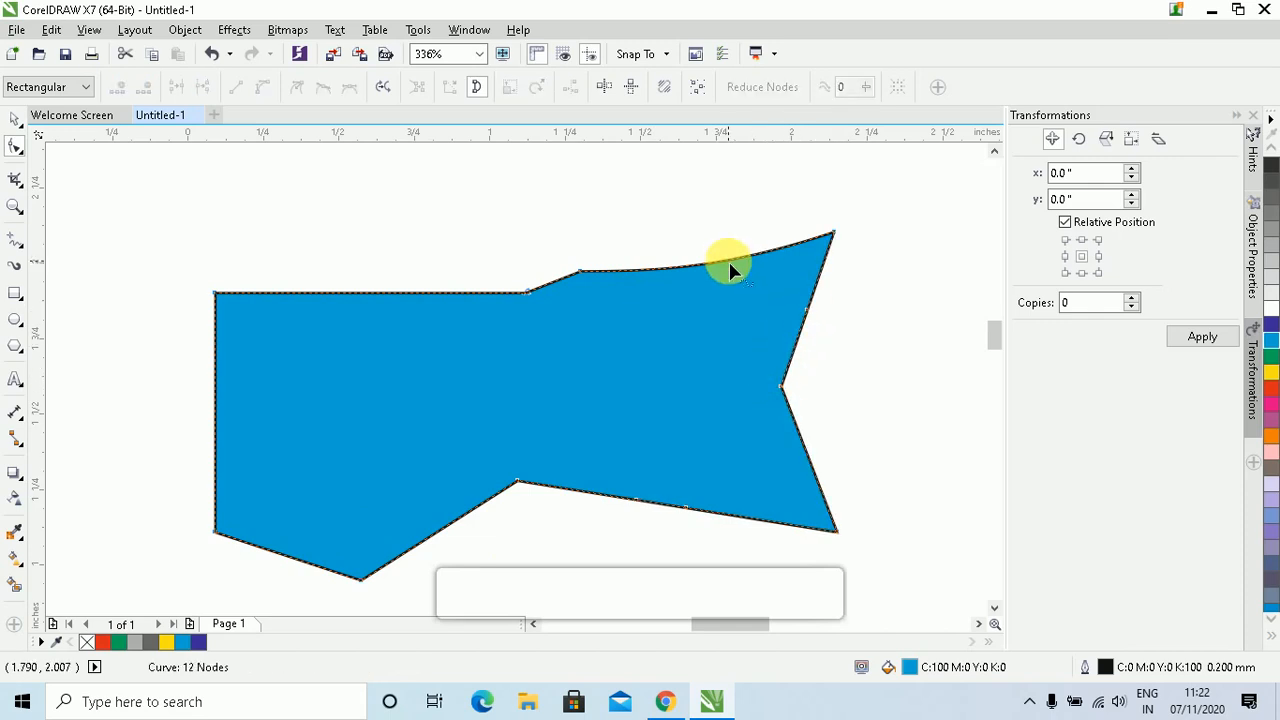
double_click(729, 262)
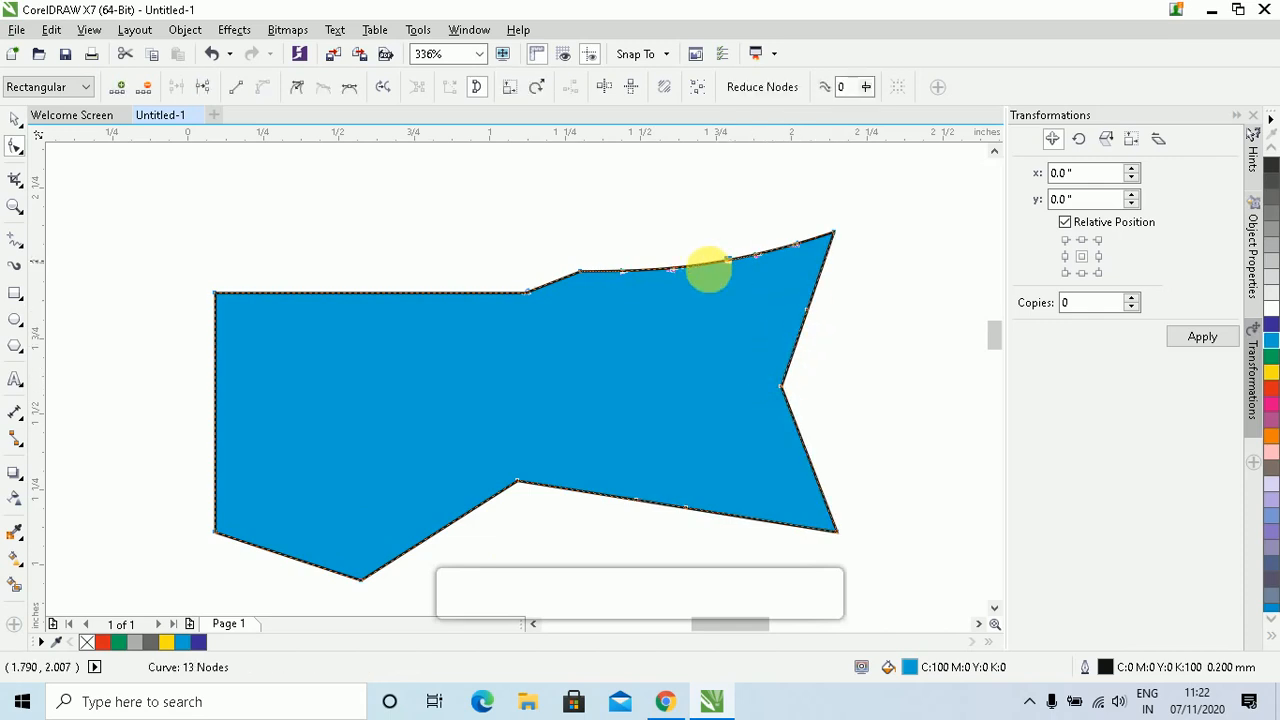
left_click(215, 405)
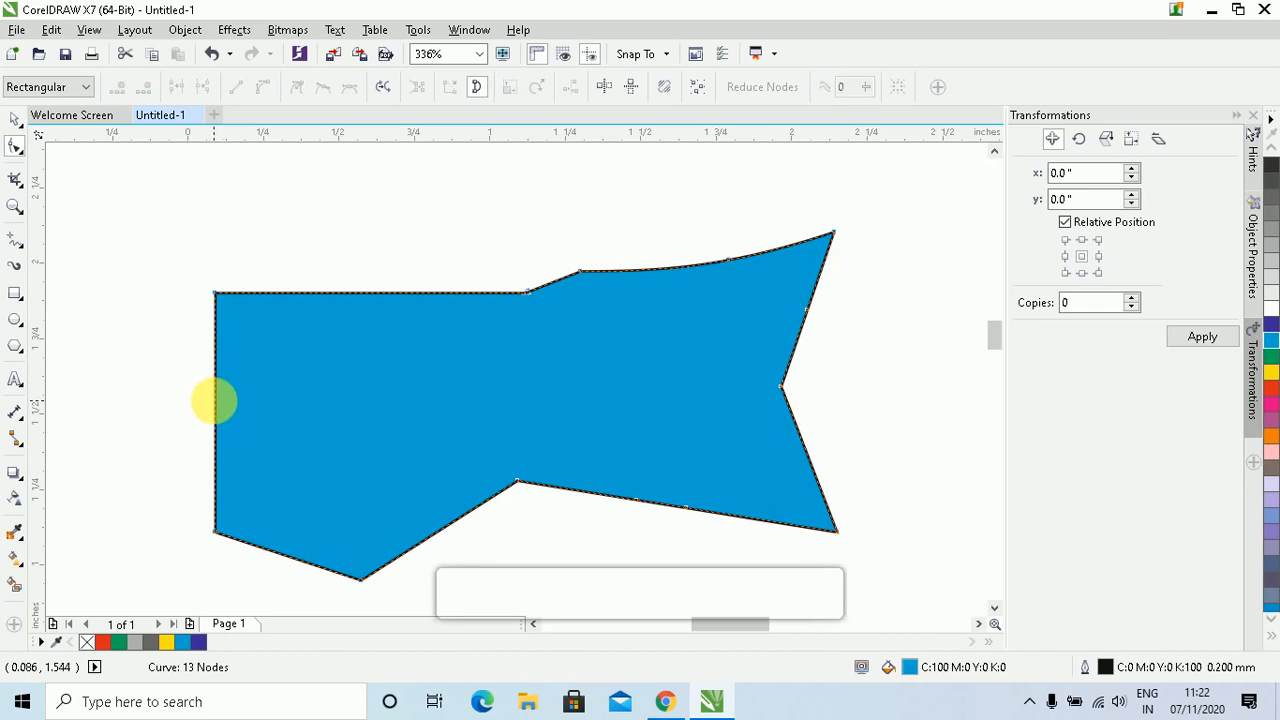
double_click(217, 404)
left_click_drag(217, 405, 282, 411)
left_click(632, 287)
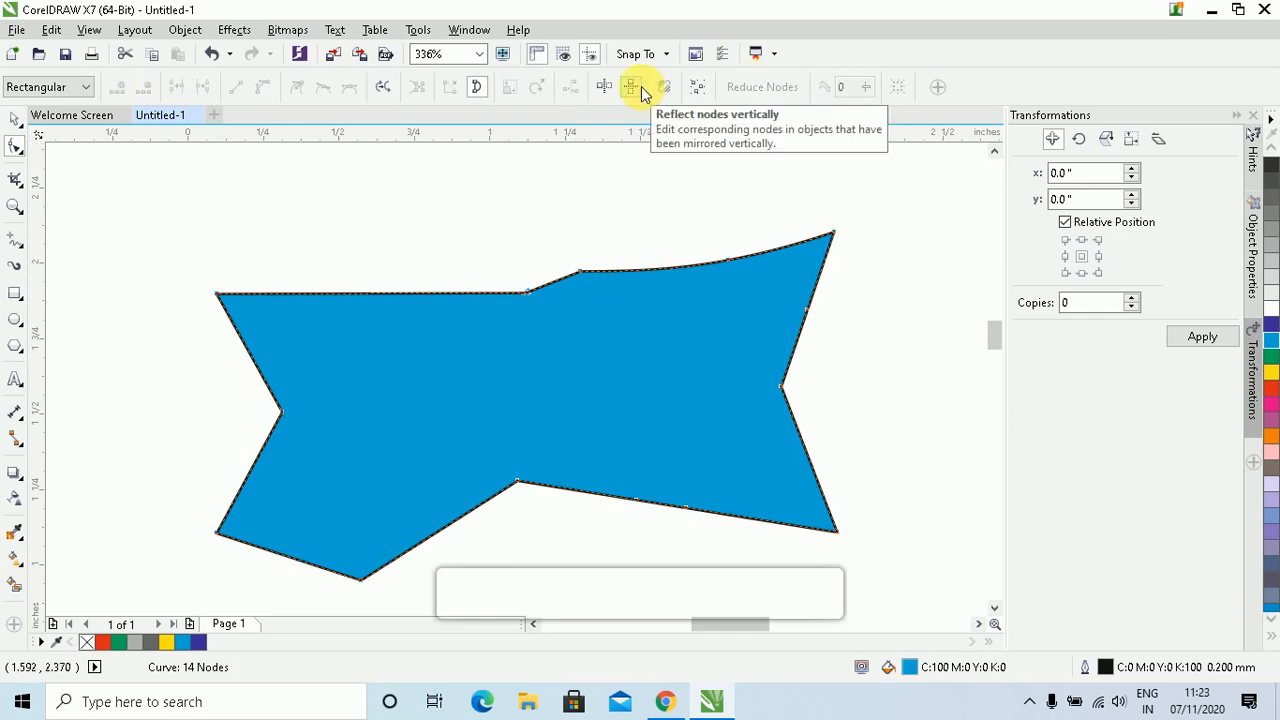
- Try deleting all of the shape's nodes at once and undo the deletion
left_click(692, 91)
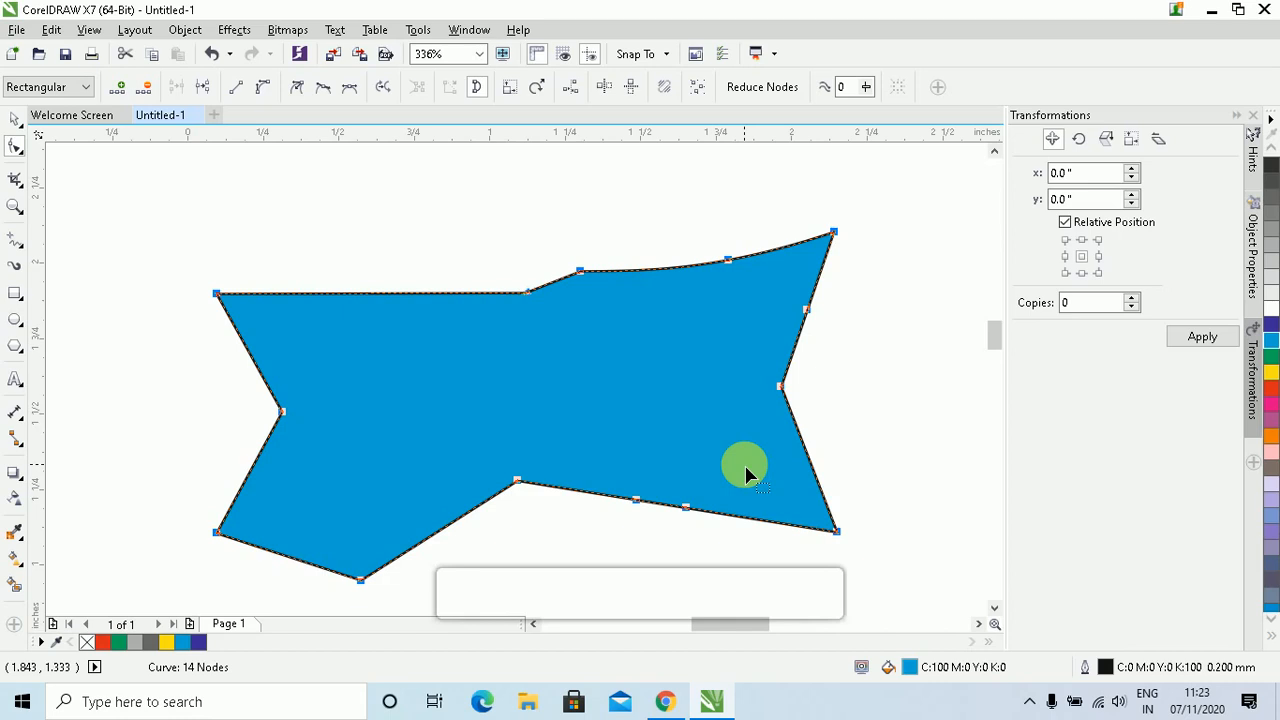
left_click(686, 507)
key("Delete")
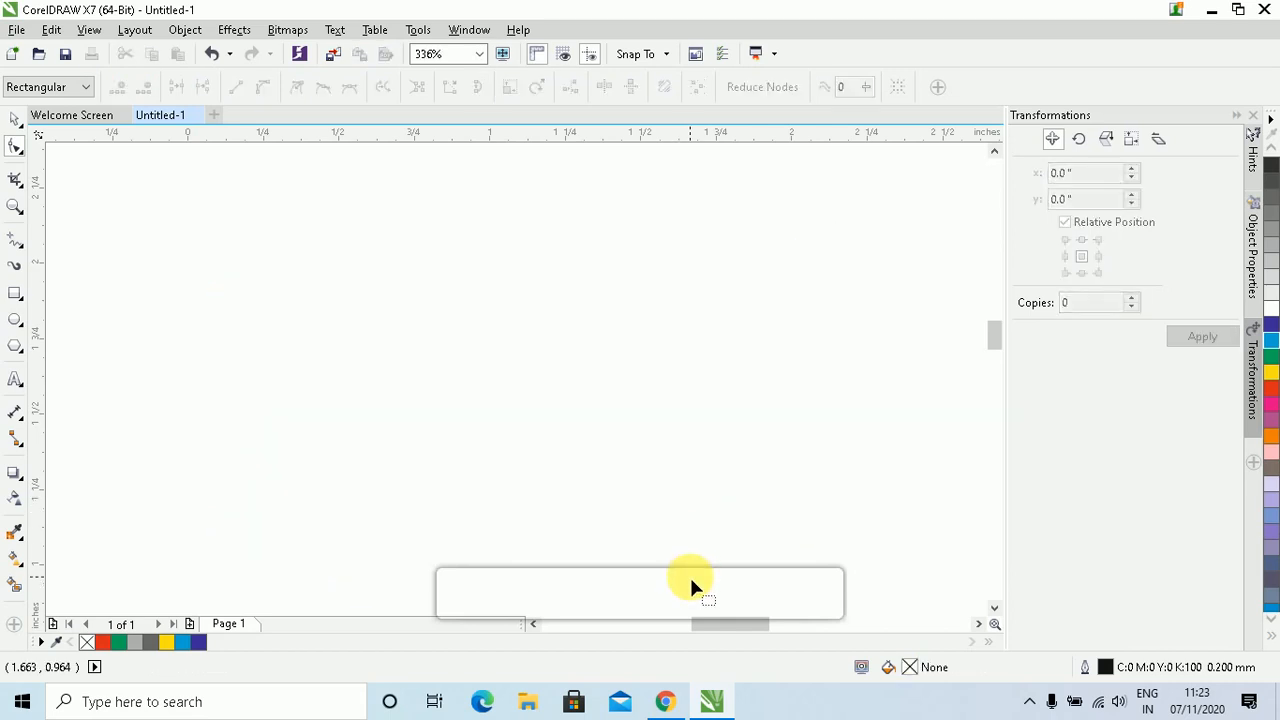
key("ctrl+z")
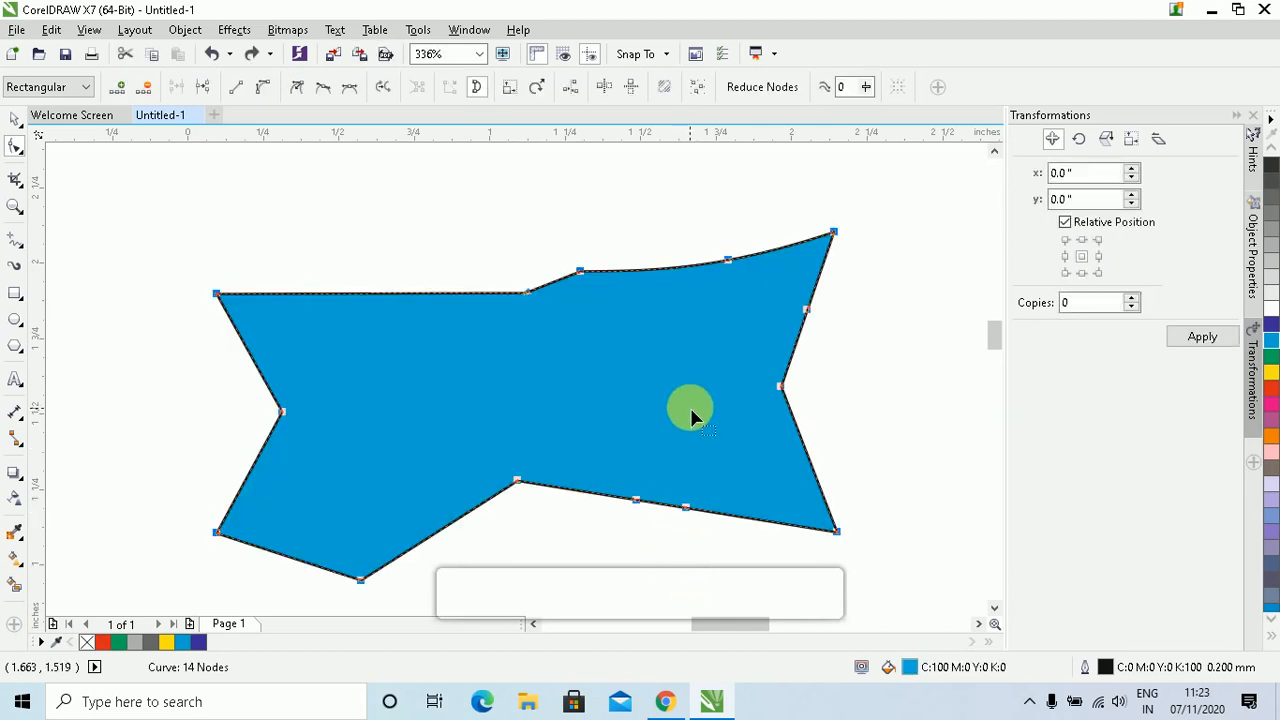
- Delete the bottom edge's extra node nearest the lower-right corner, and apply Reduce Nodes to all remaining nodes
left_click(686, 506)
key("Delete")
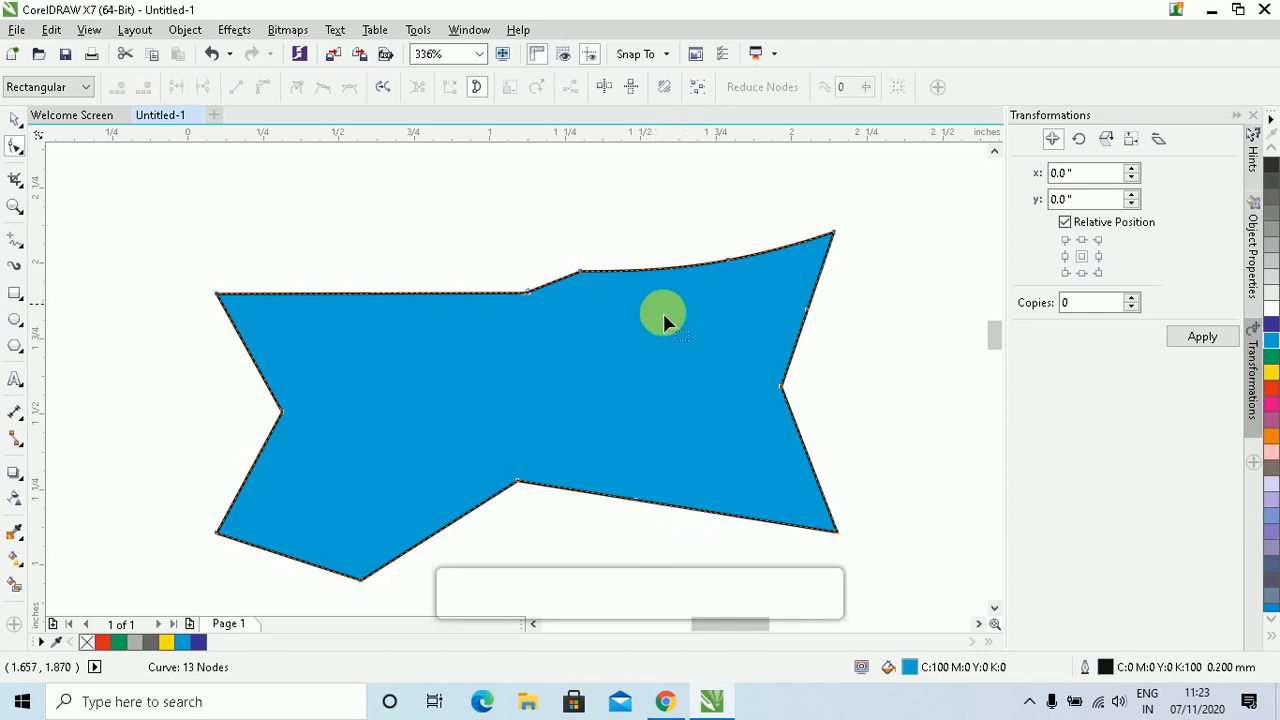
left_click(697, 88)
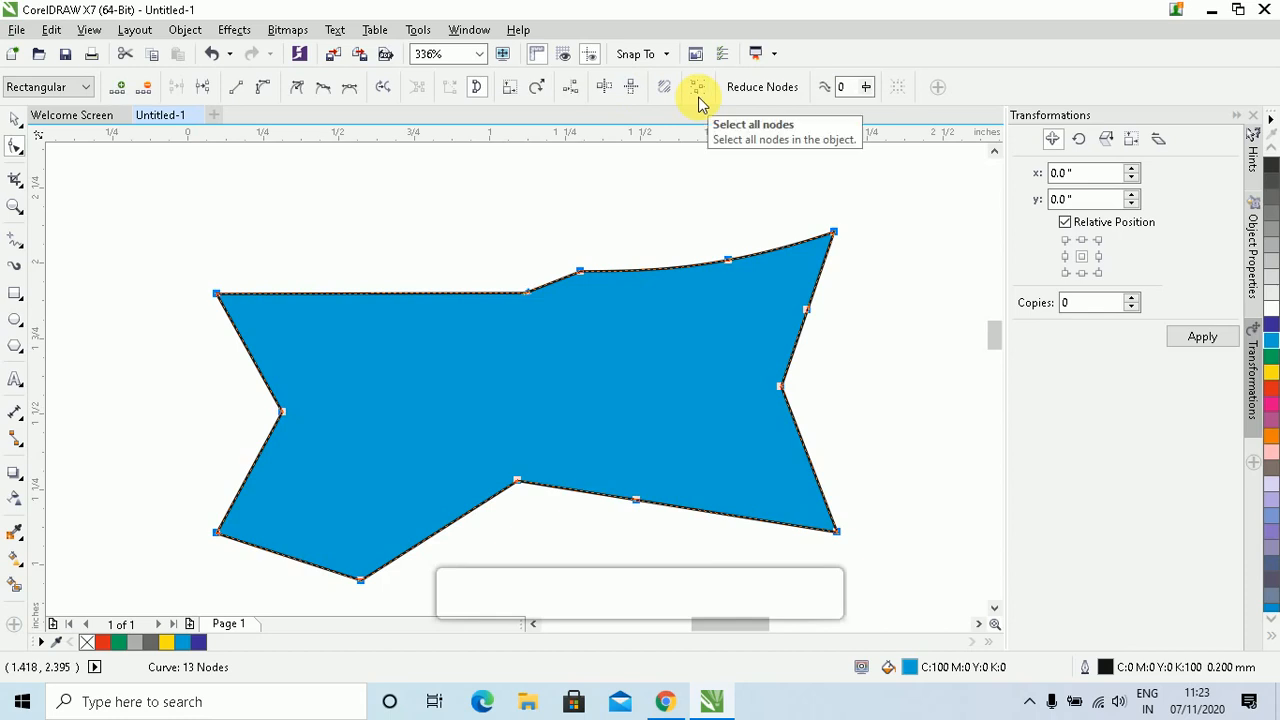
left_click(770, 94)
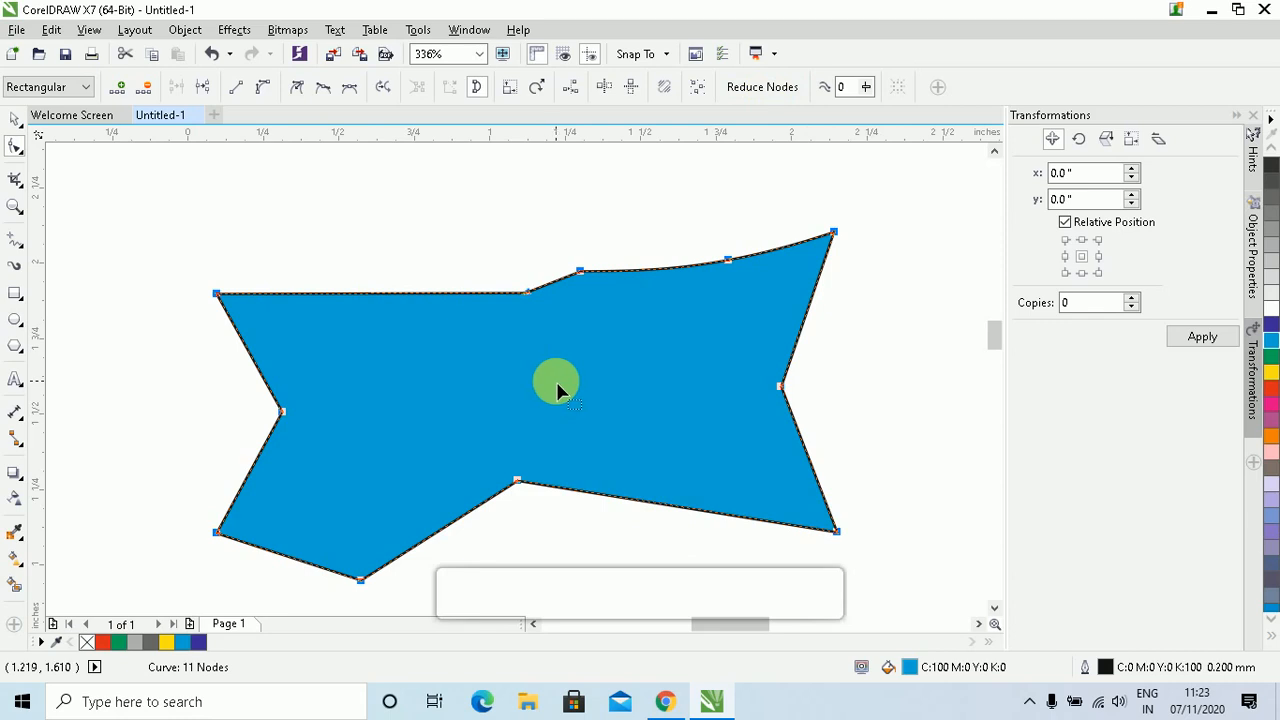
left_click(24, 155)
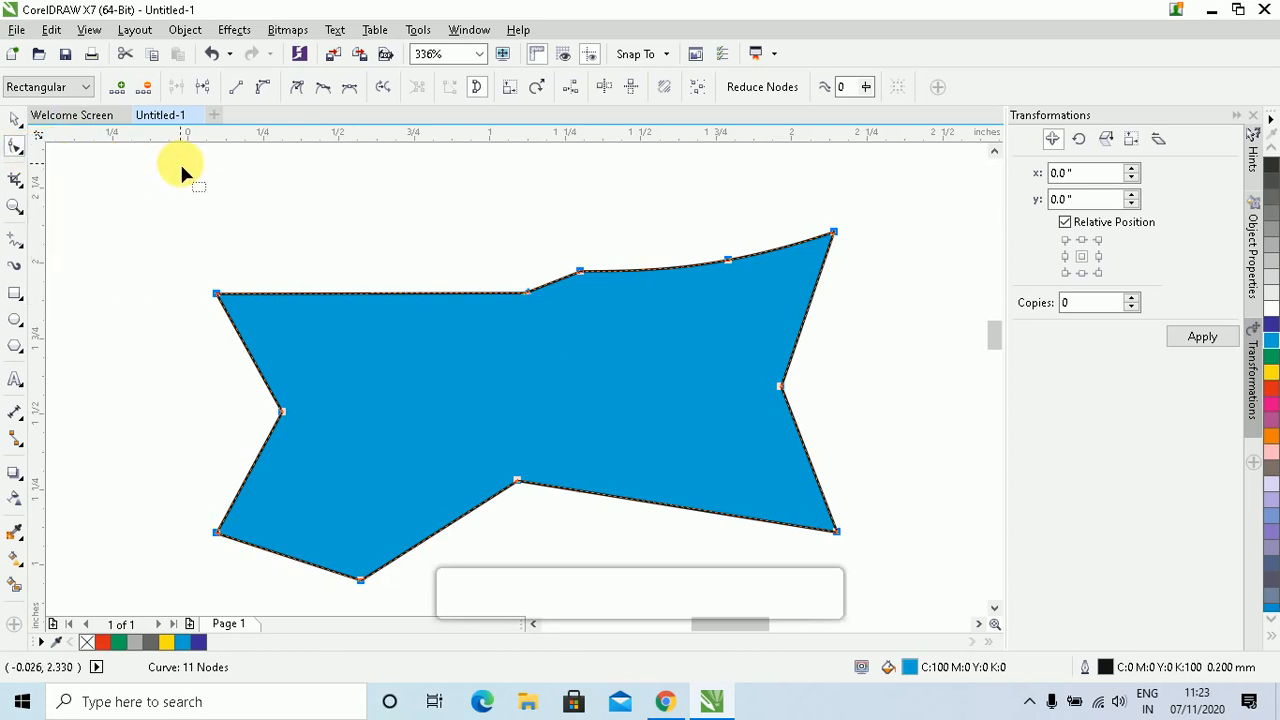